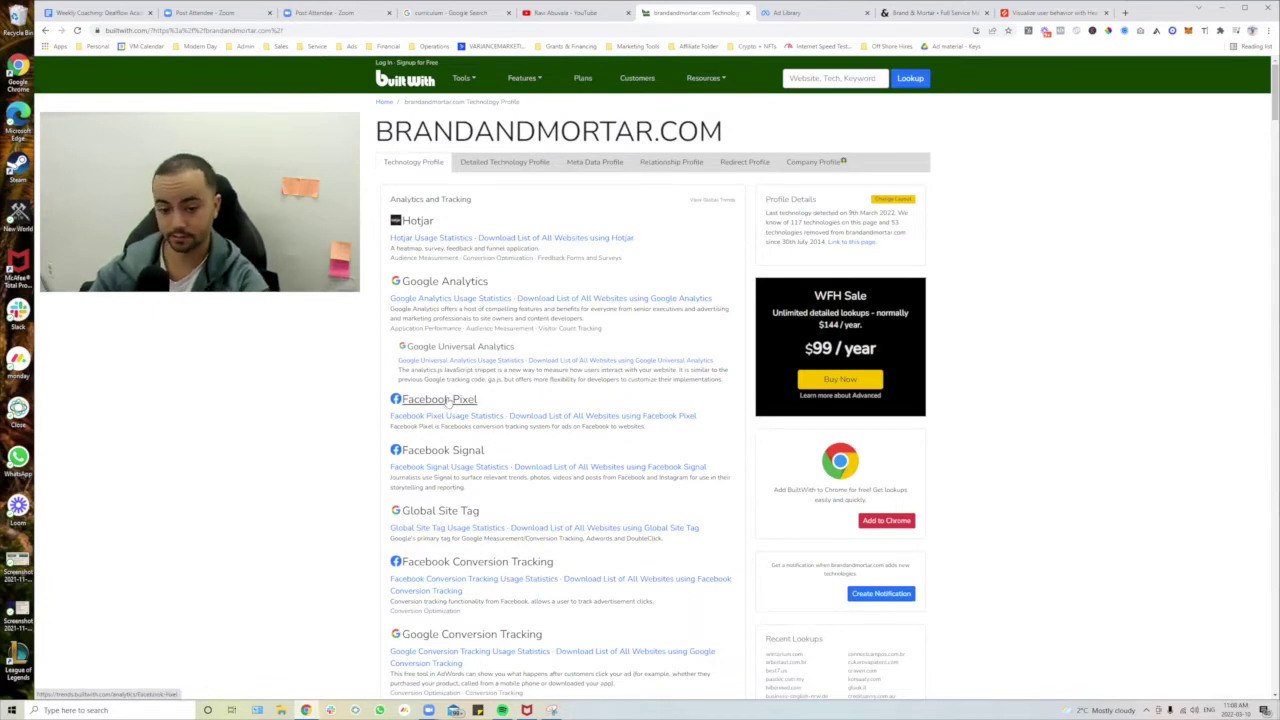
Examine the analytics, tracking, widget and framework technologies in the brandandmortar.com technology profile.
scroll(446, 380, "down", 2)
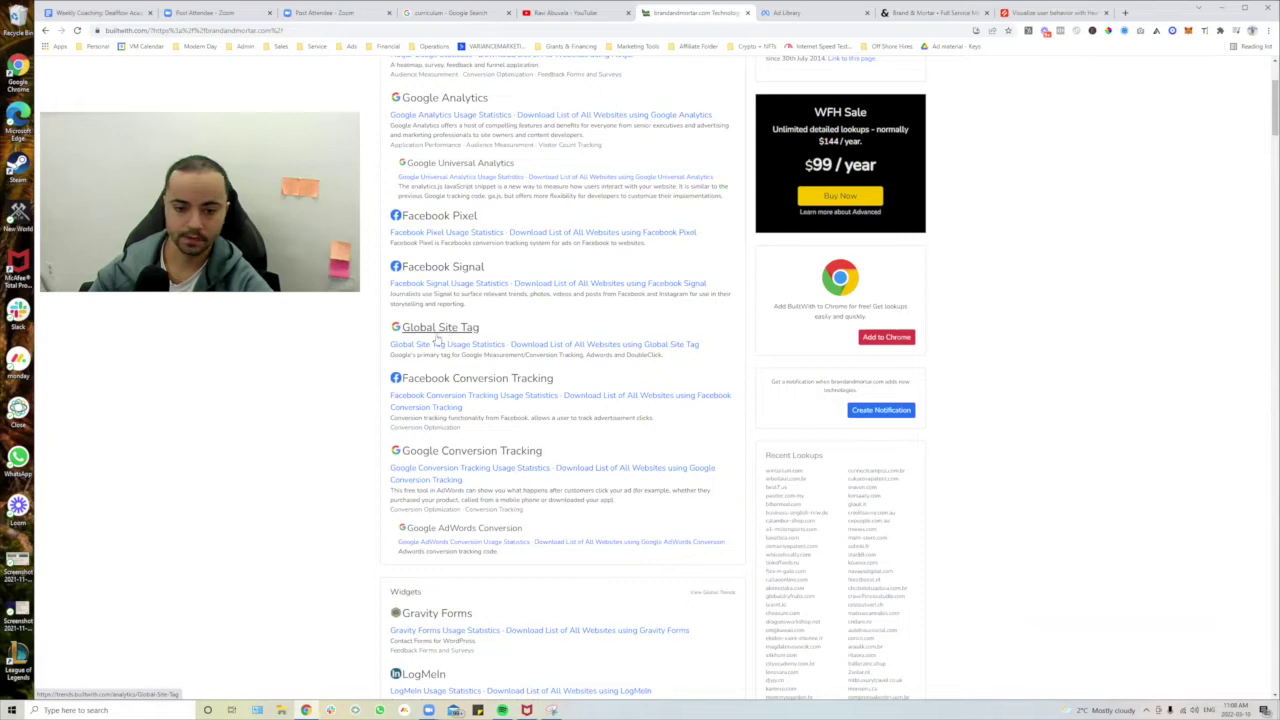
scroll(478, 328, "down", 2)
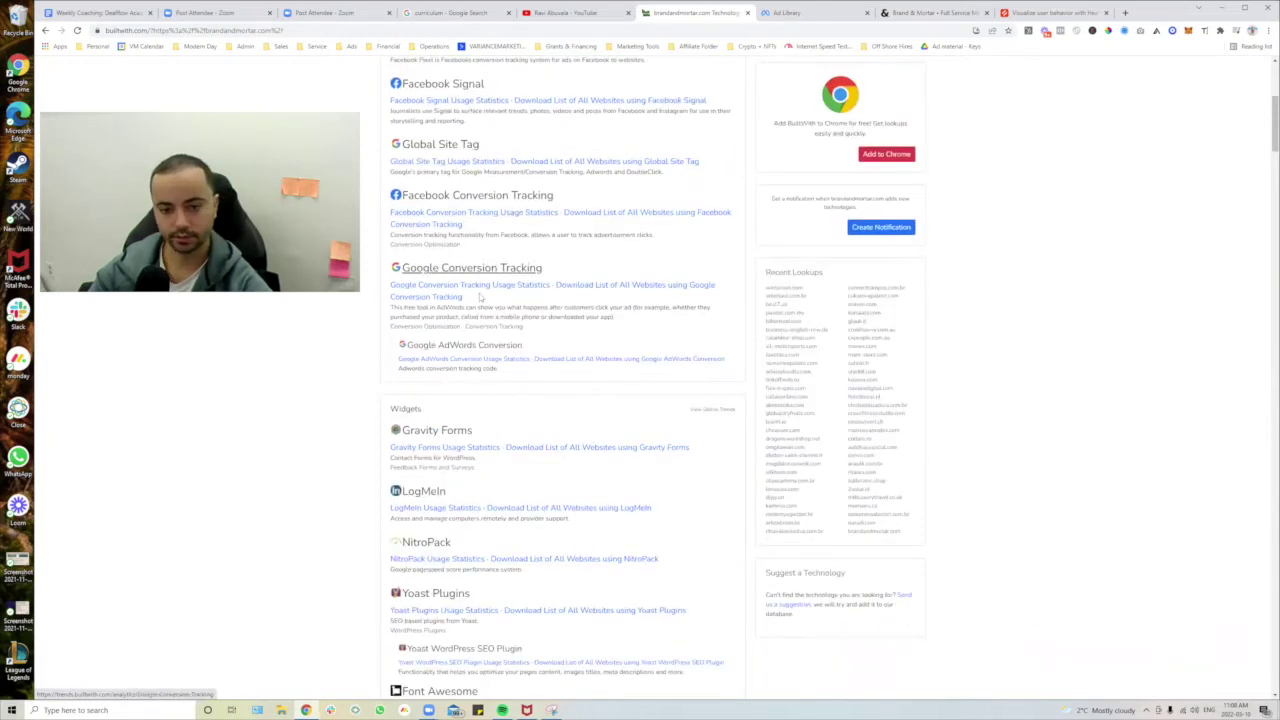
scroll(480, 306, "down", 2)
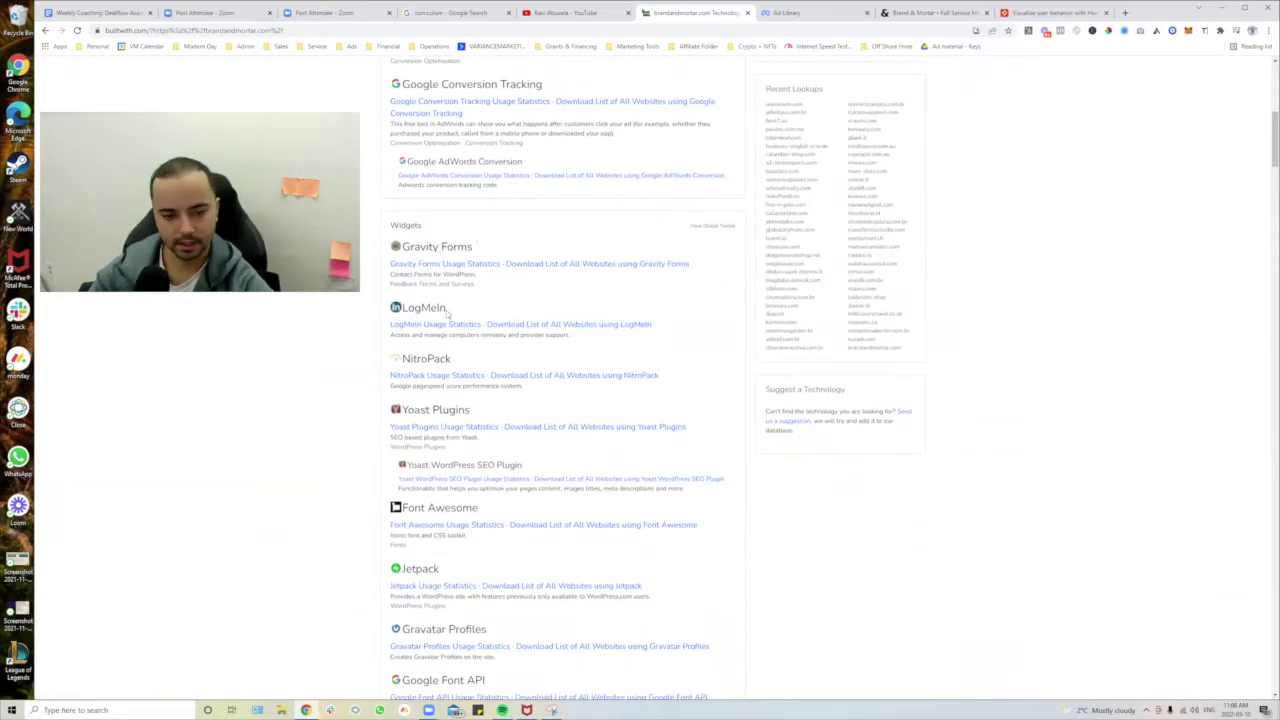
scroll(446, 313, "down", 2)
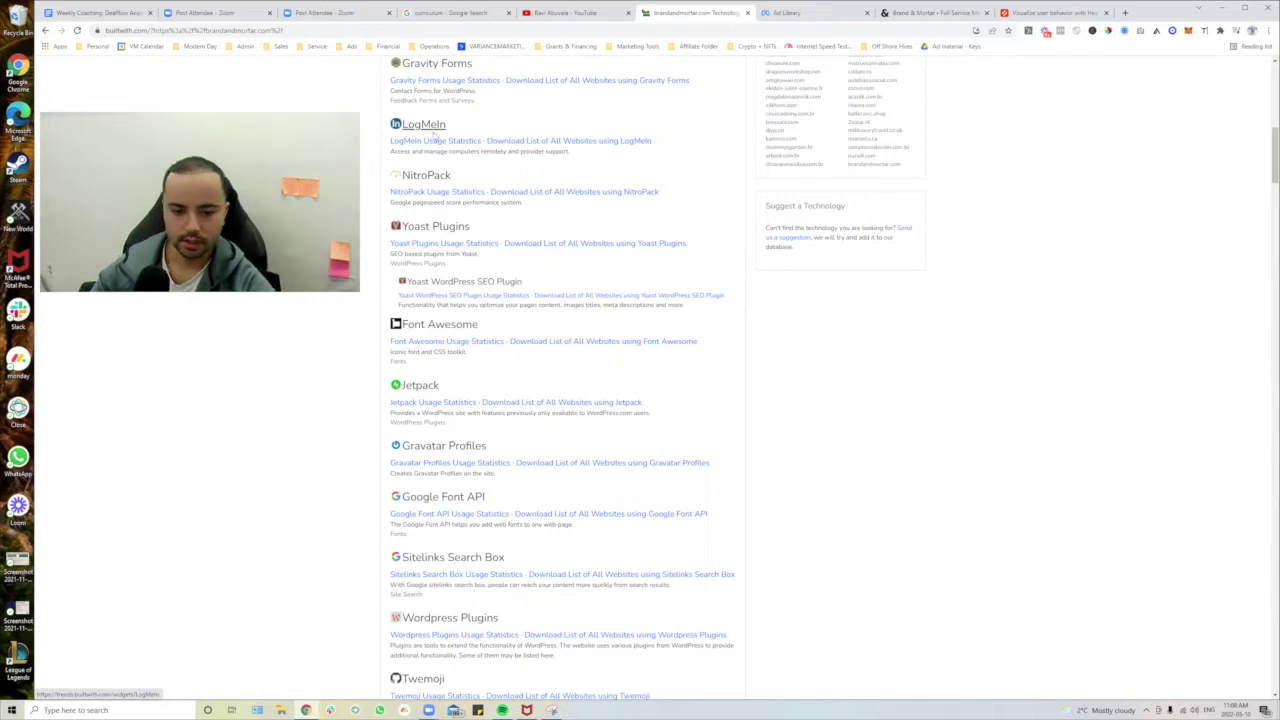
scroll(422, 387, "down", 2)
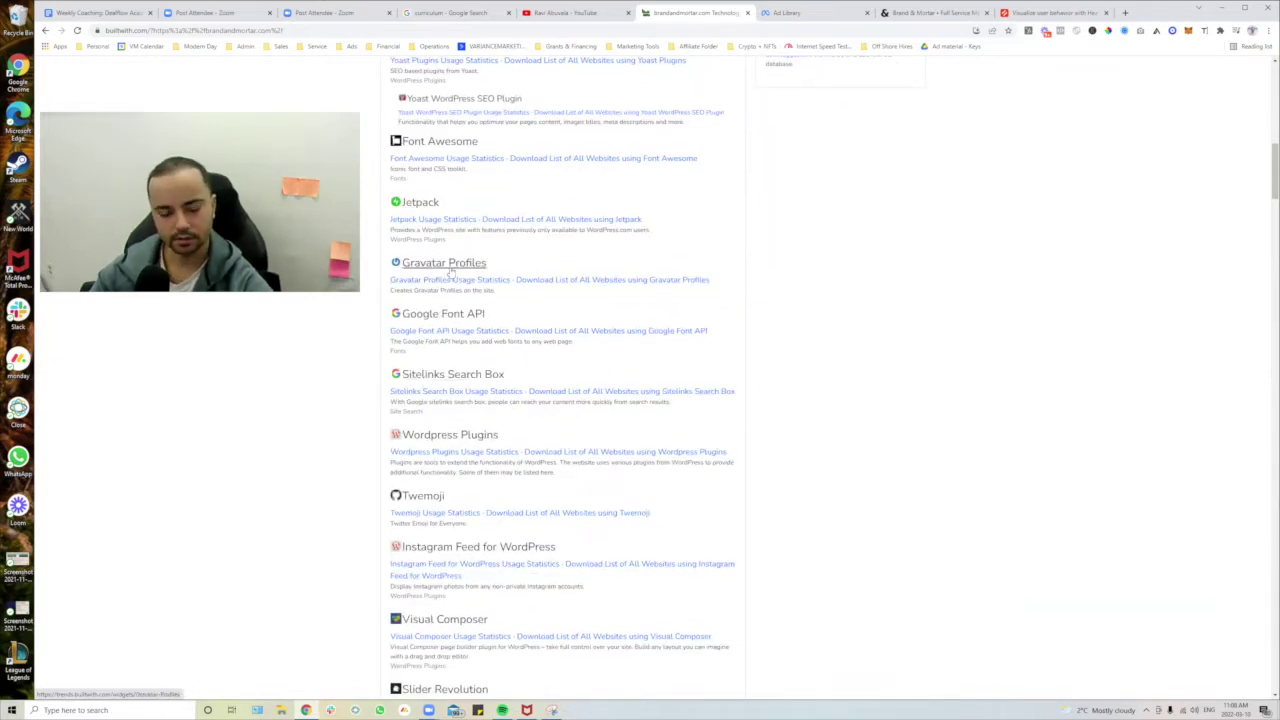
scroll(450, 395, "down", 2)
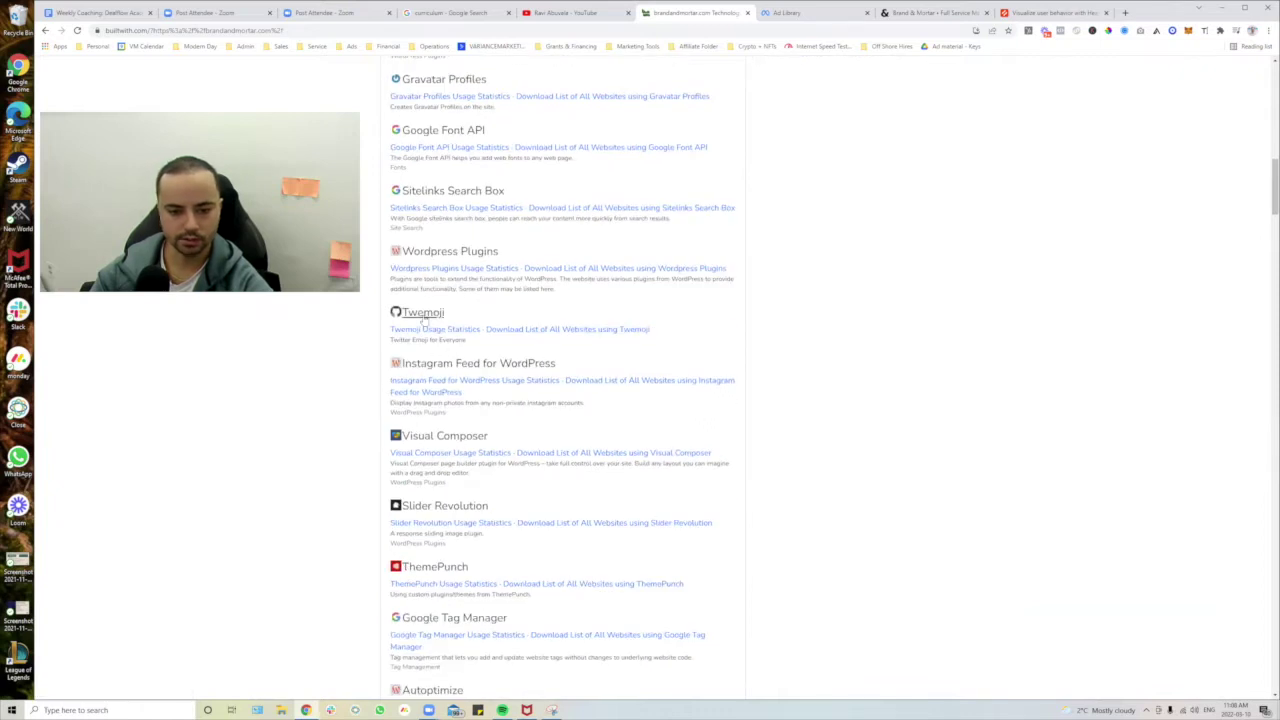
scroll(424, 318, "down", 2)
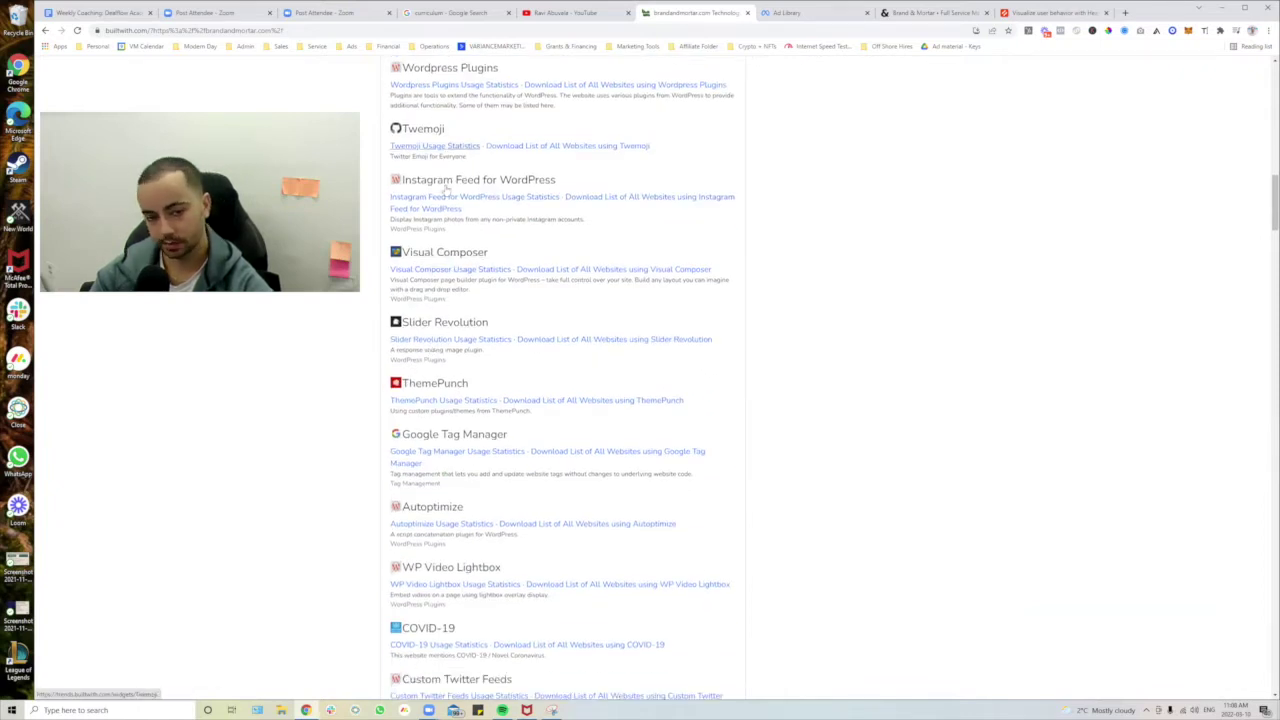
scroll(491, 343, "down", 4)
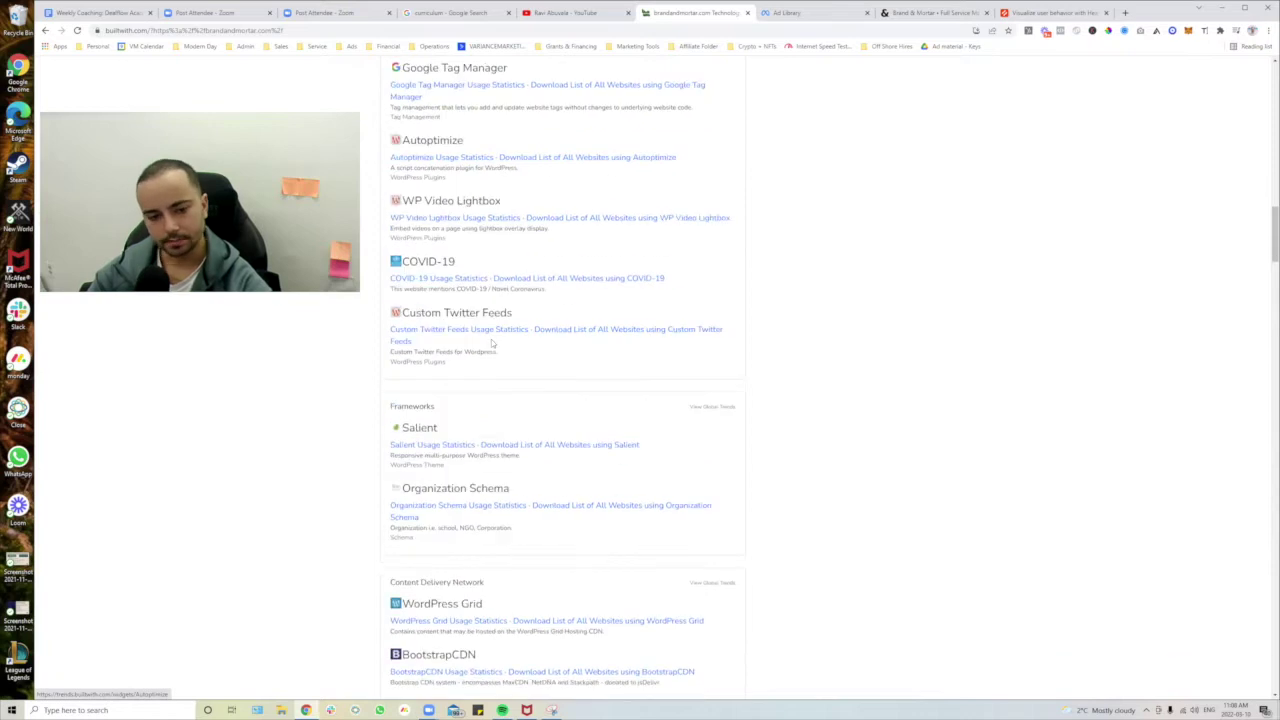
scroll(491, 343, "down", 4)
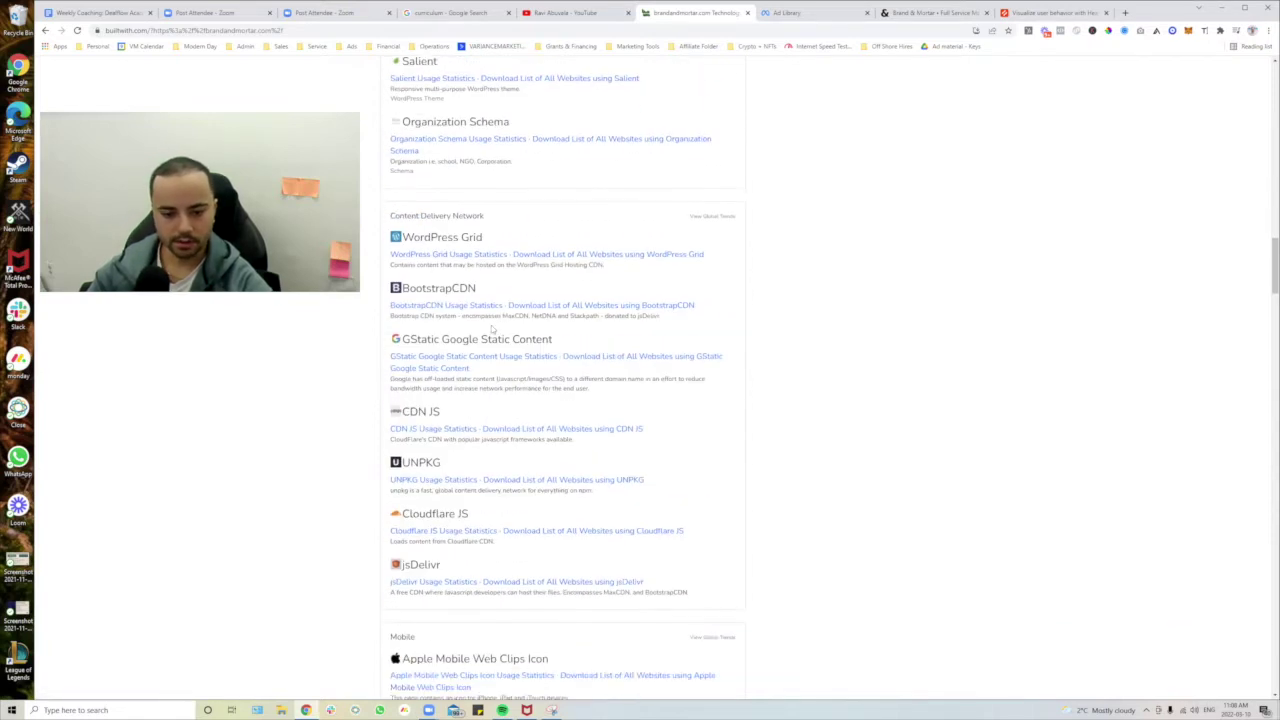
Examine the mobile, mapping, payment, media, content management and JavaScript library sections of the brandandmortar.com profile.
scroll(491, 330, "down", 8)
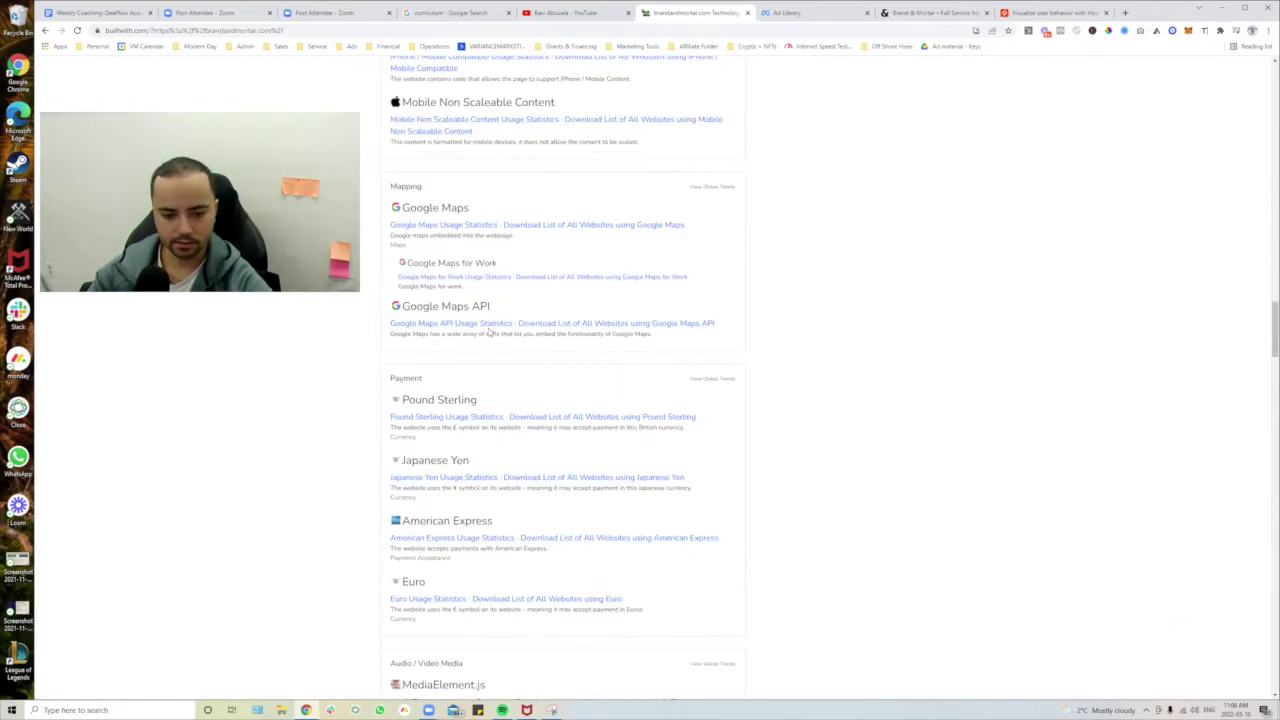
scroll(490, 333, "down", 2)
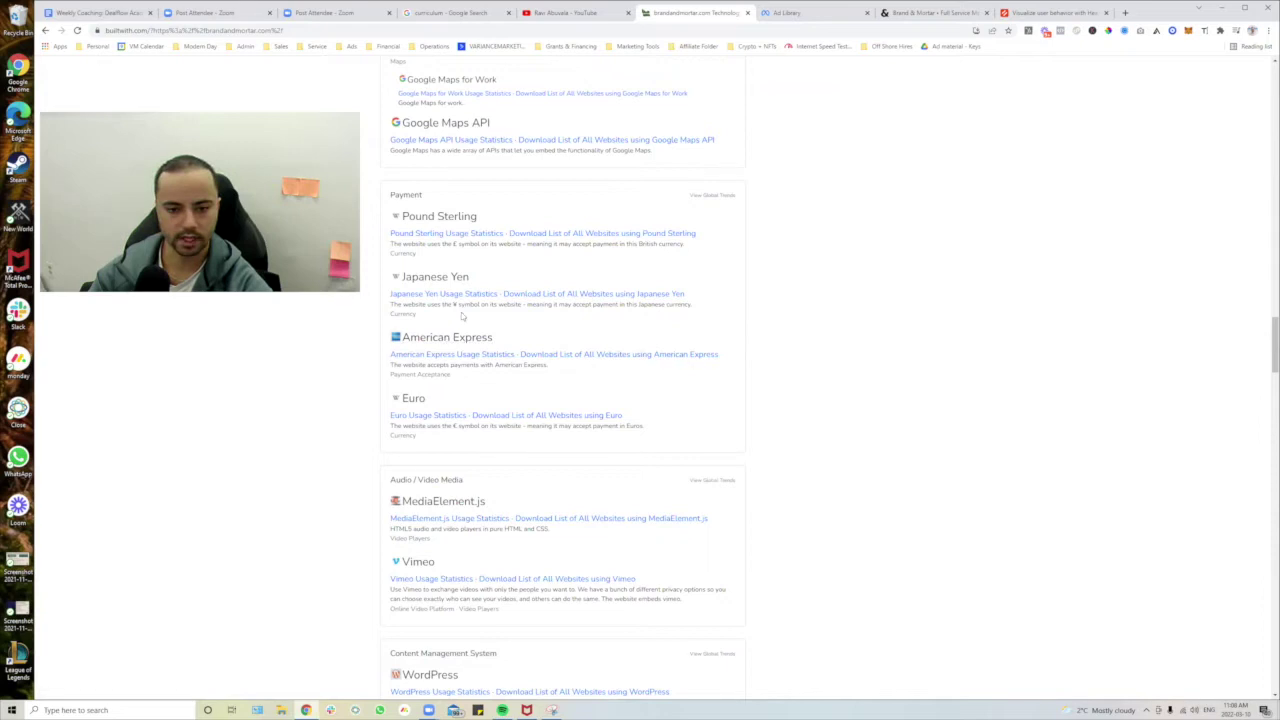
scroll(462, 378, "down", 4)
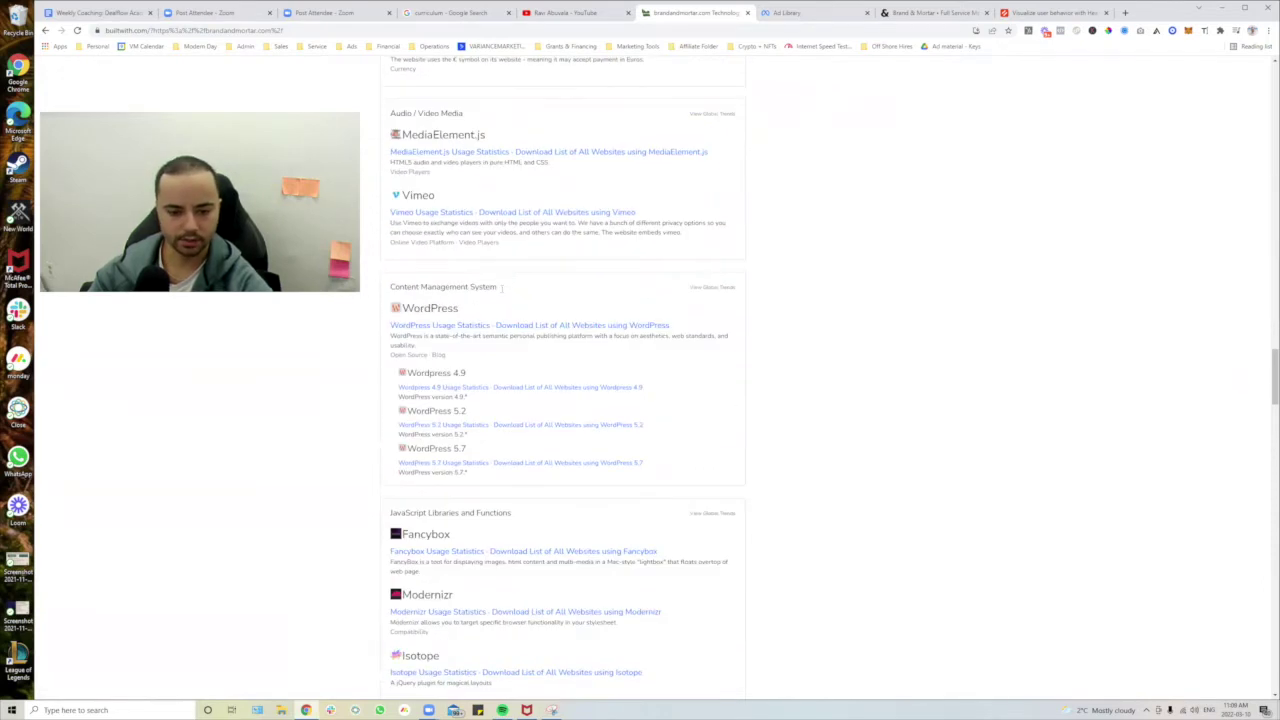
scroll(534, 291, "down", 4)
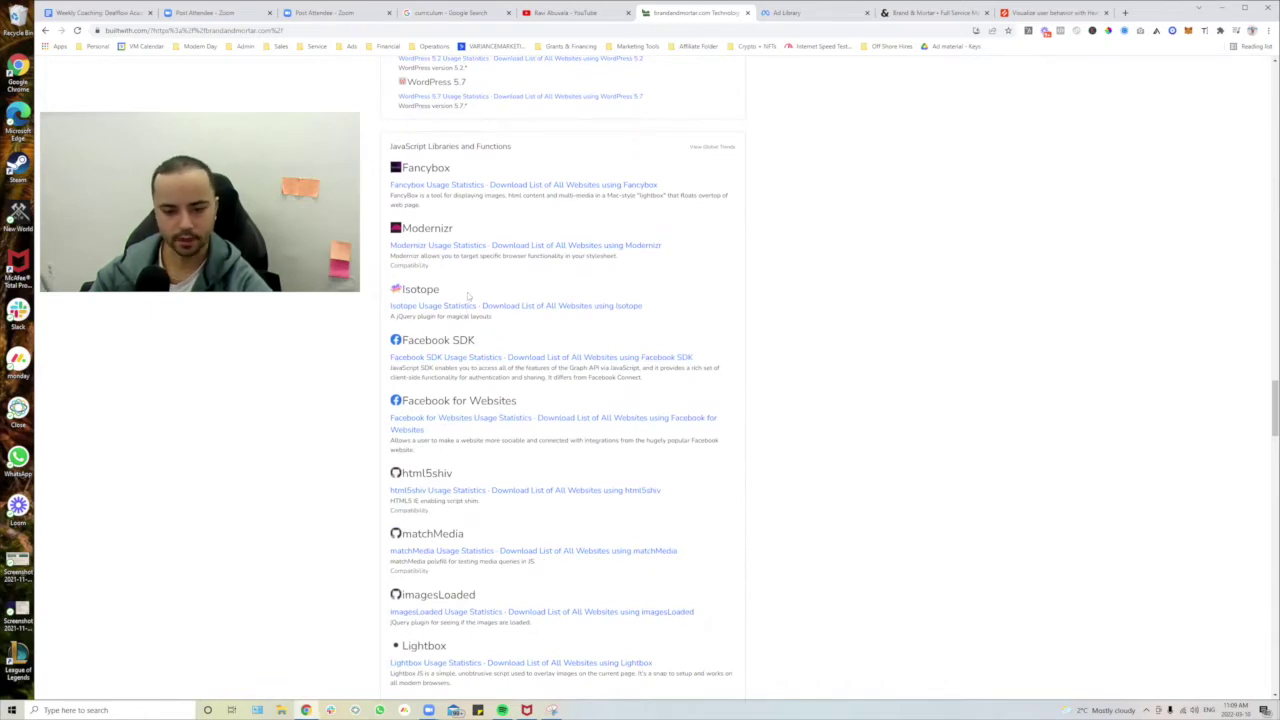
scroll(428, 314, "down", 2)
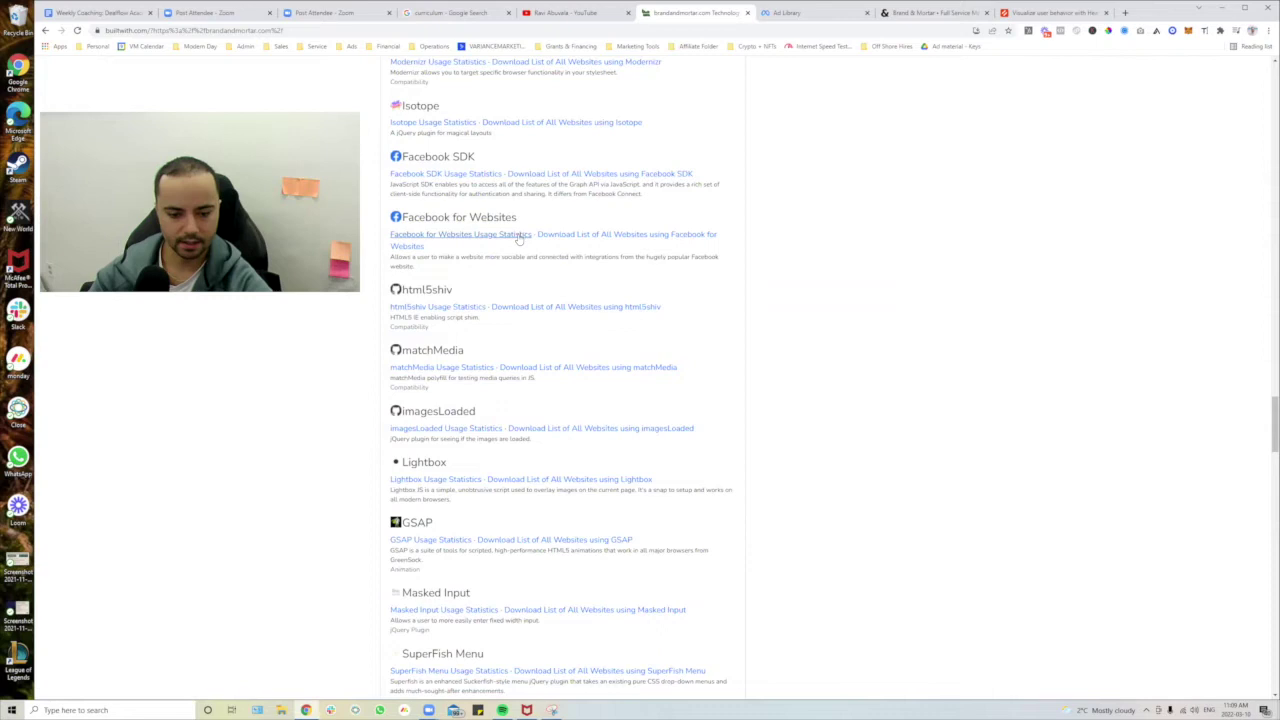
scroll(510, 245, "down", 2)
scroll(506, 245, "down", 2)
scroll(512, 277, "down", 4)
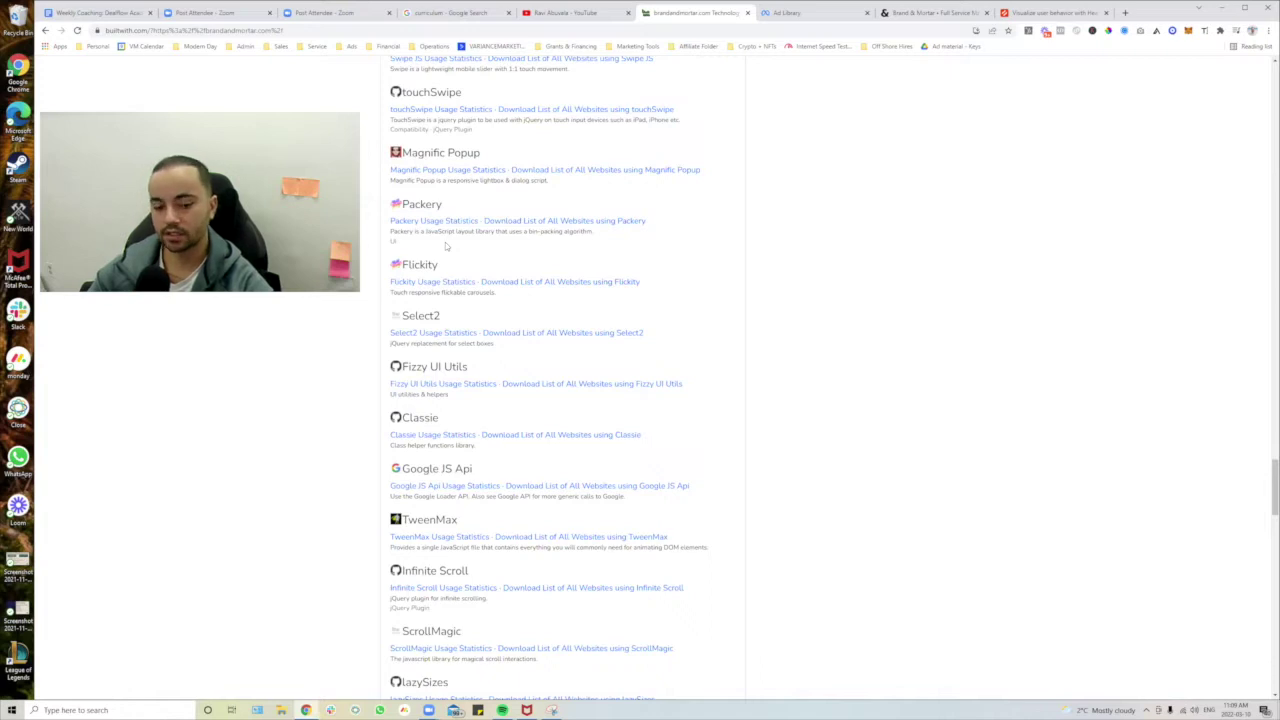
scroll(446, 225, "down", 4)
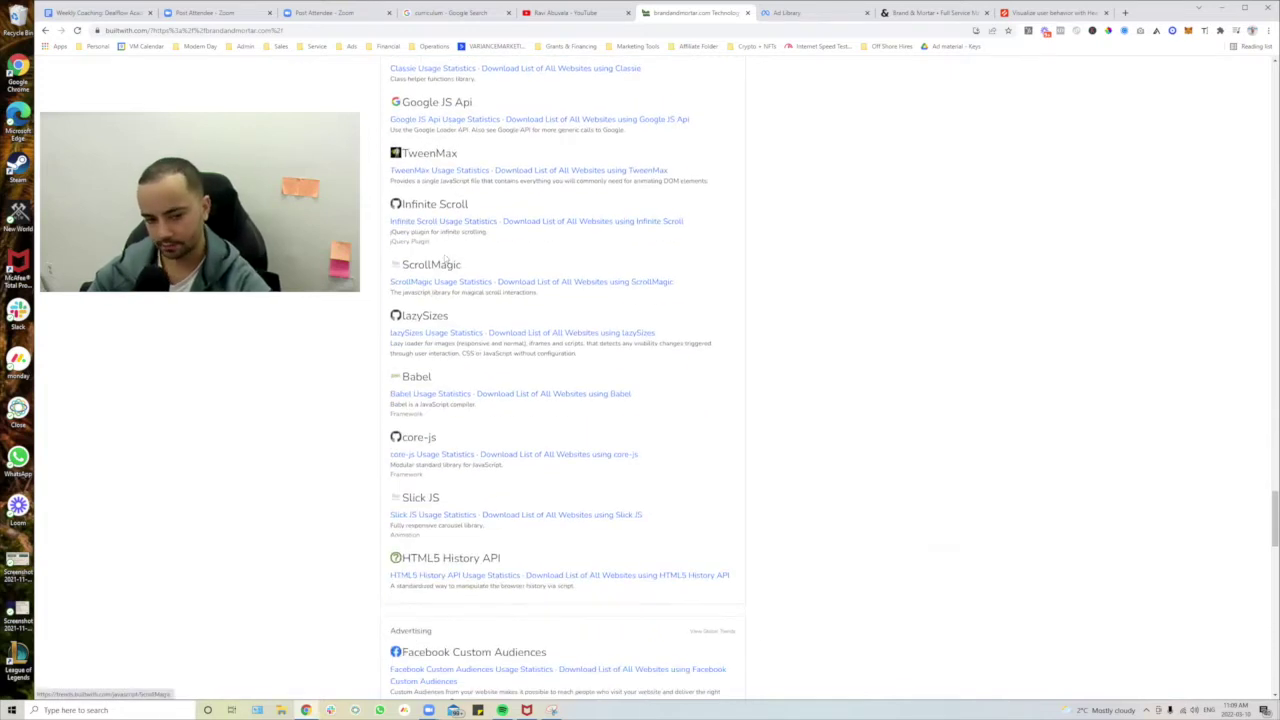
Examine the advertising, email hosting, web hosting, SSL and remaining sections of the brandandmortar.com profile, then return to its beginning.
scroll(441, 250, "down", 2)
scroll(440, 259, "down", 2)
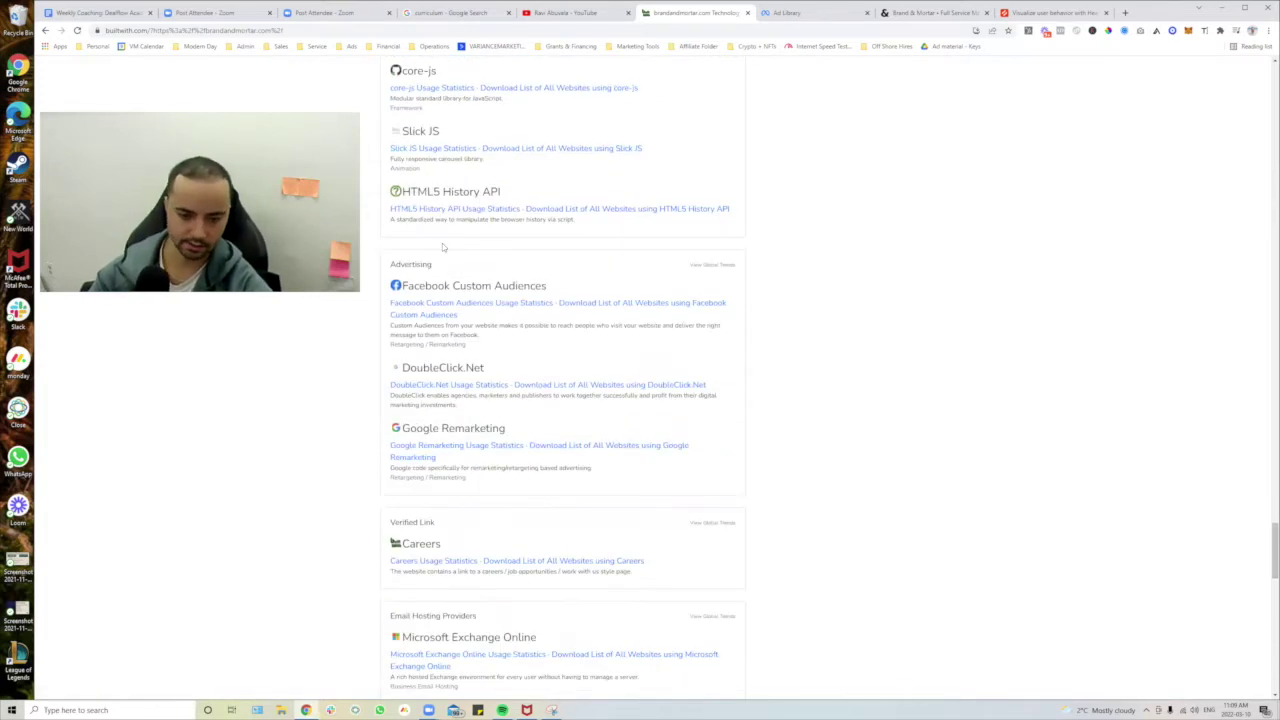
scroll(447, 255, "down", 1)
scroll(447, 253, "down", 5)
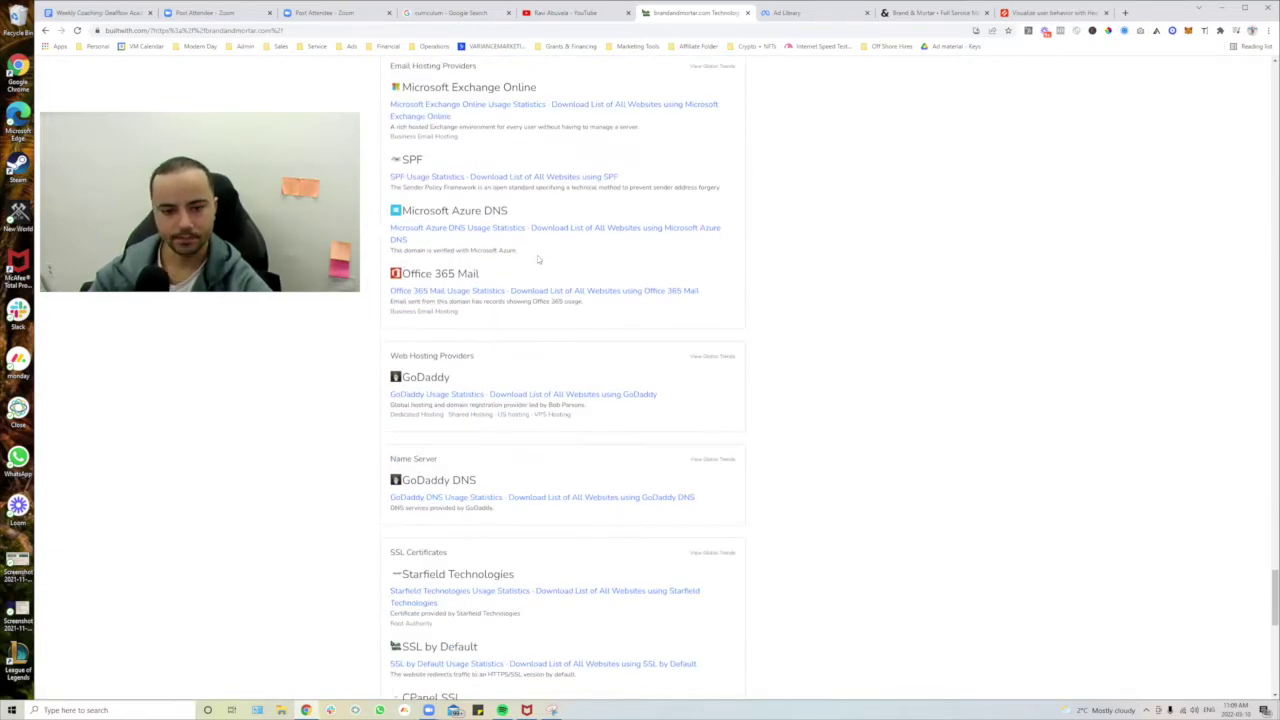
scroll(472, 255, "down", 2)
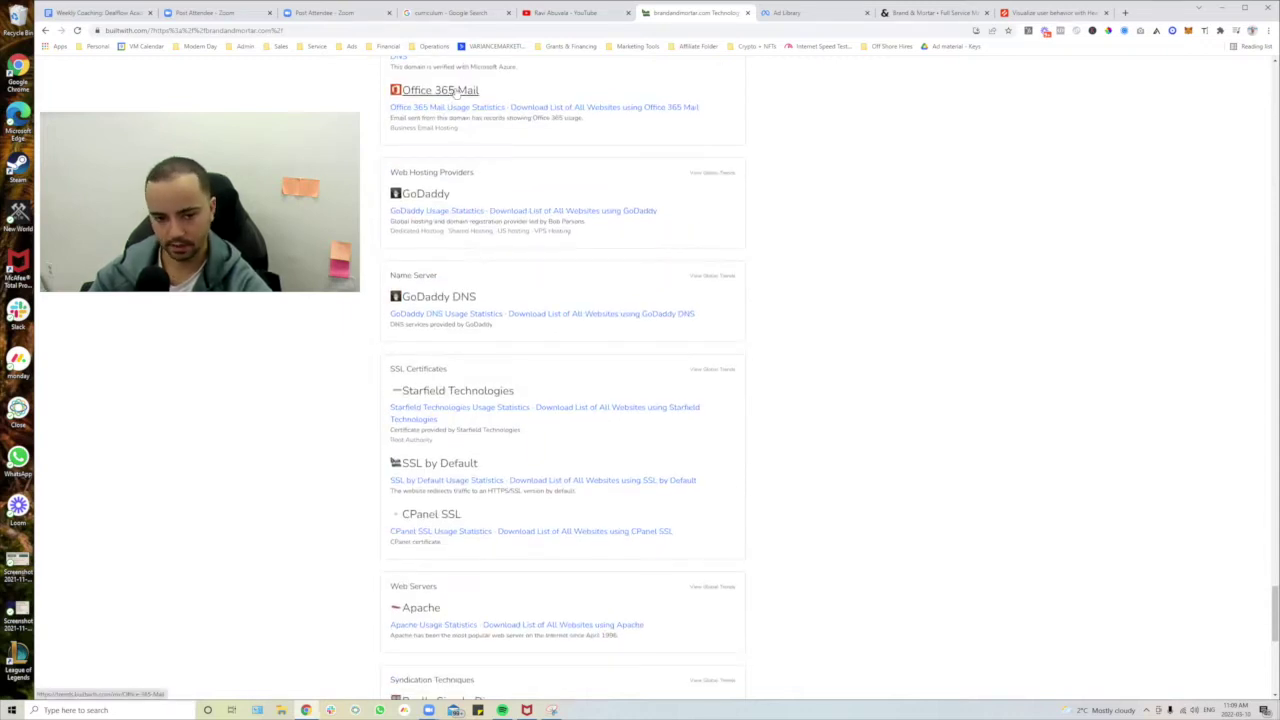
scroll(467, 320, "down", 5)
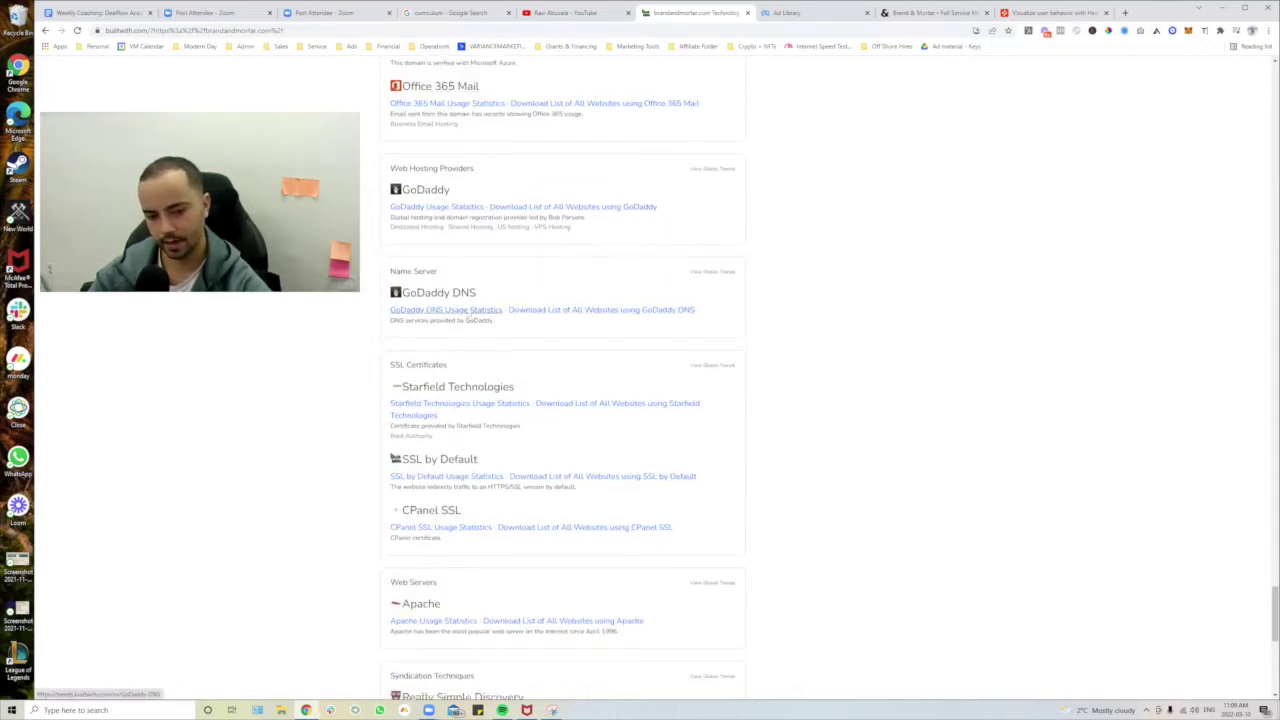
scroll(490, 298, "up", 15)
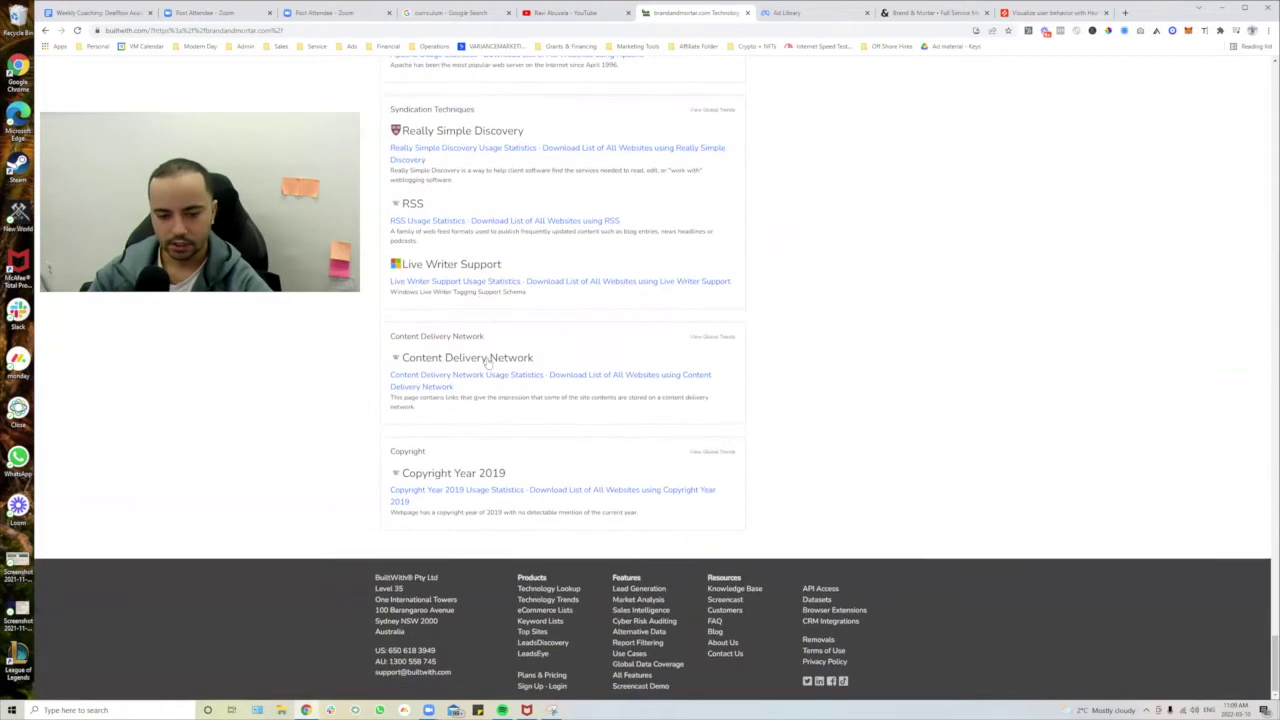
scroll(542, 489, "up", 20)
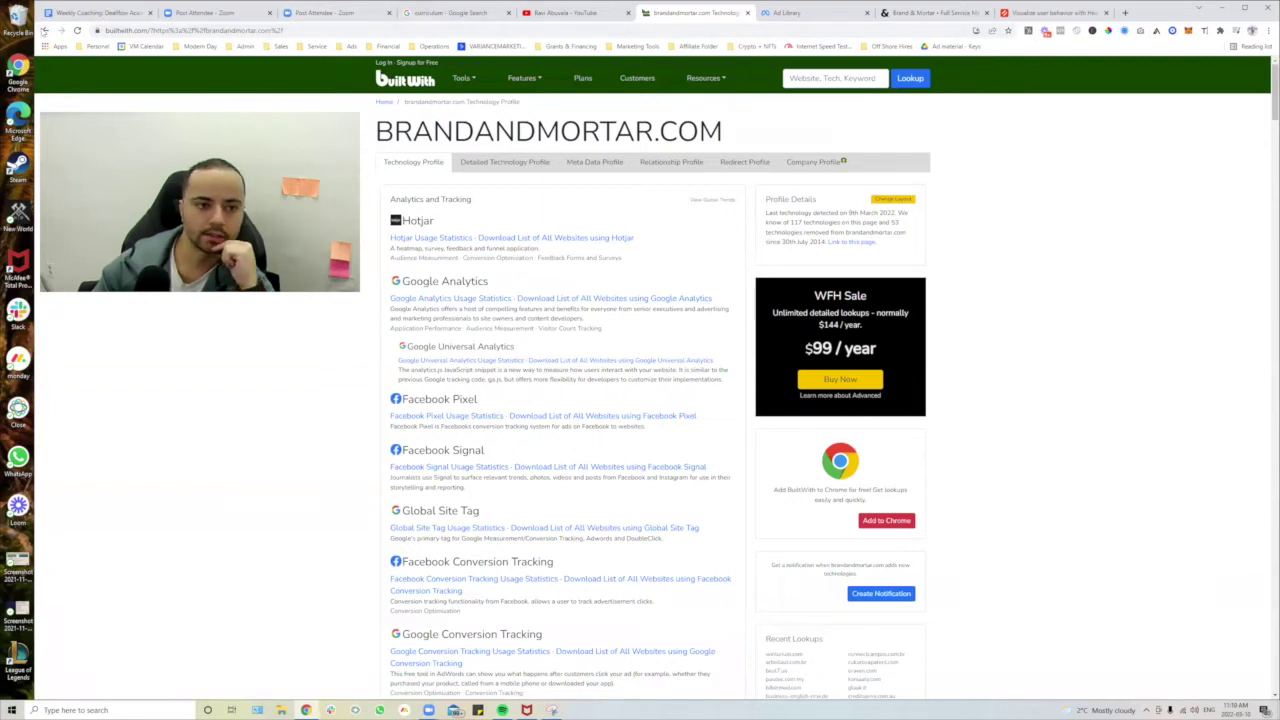
Go back to the BuiltWith lookup page and close the YouTube tab.
left_click(45, 30)
left_click(628, 13)
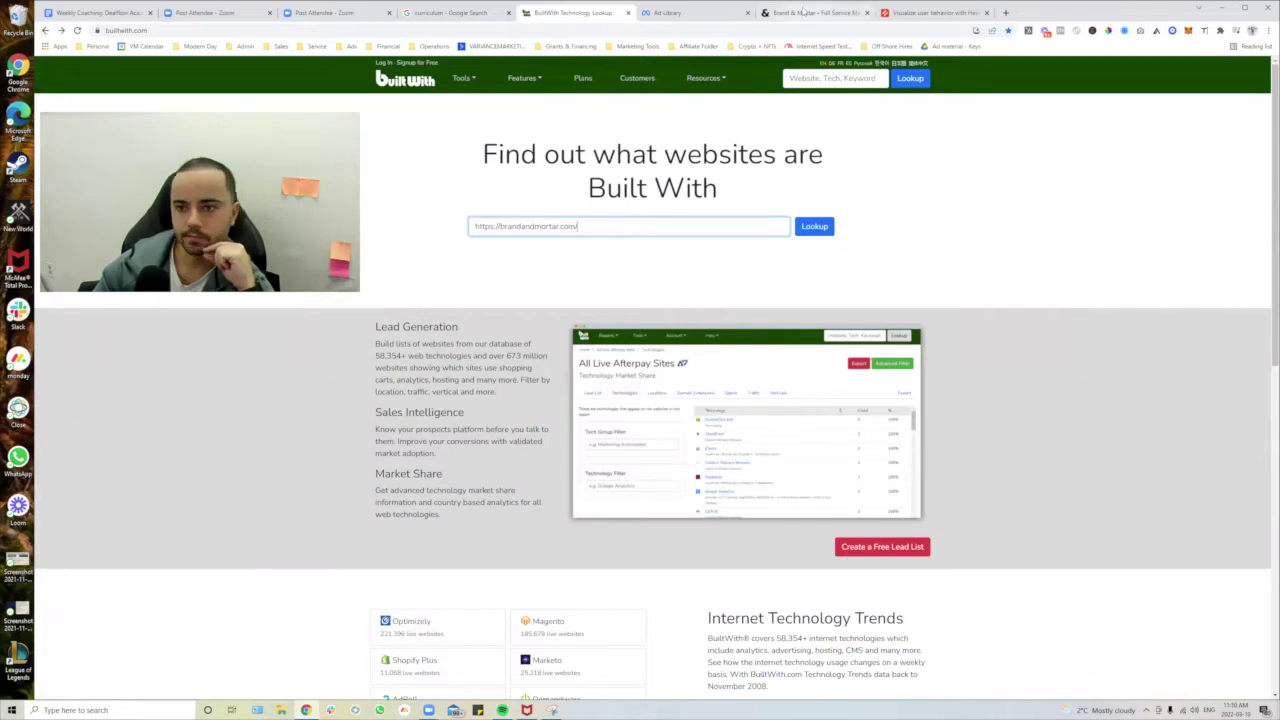
Return to the "toronto marketing agency" Google results and open the TOP Marketing Agency Toronto site from the second results page.
left_click(795, 12)
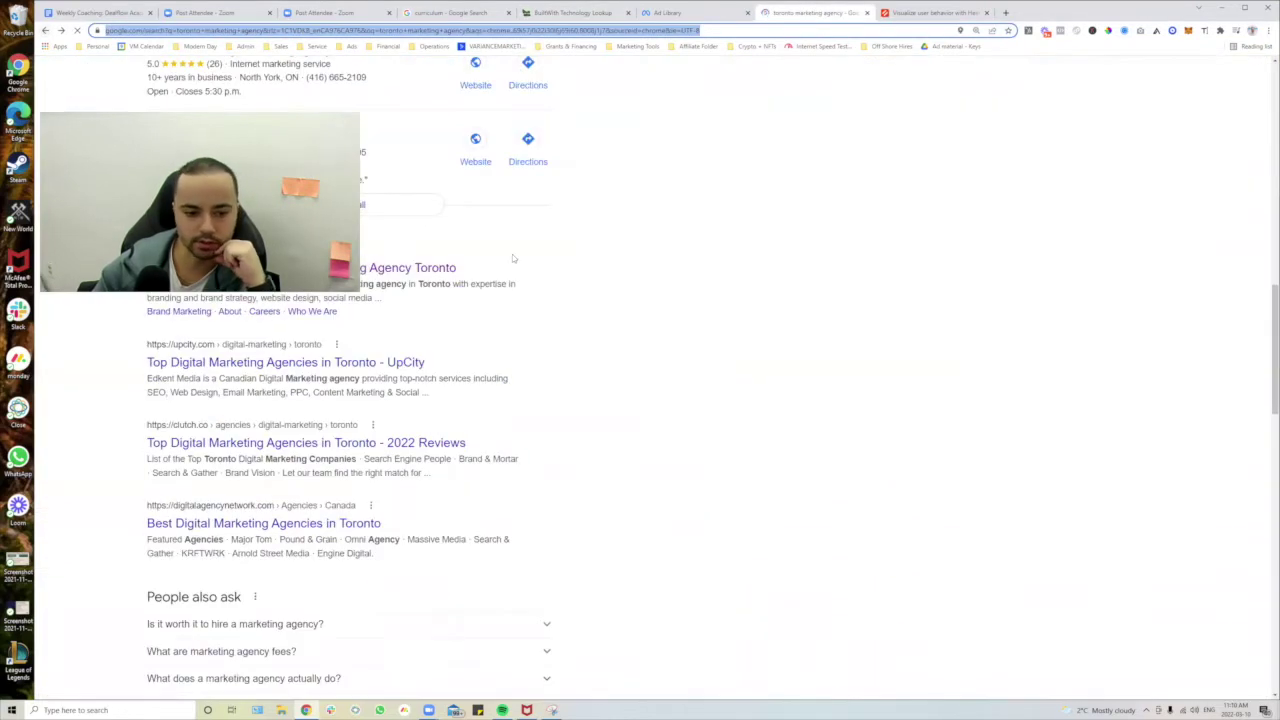
scroll(240, 516, "down", 2)
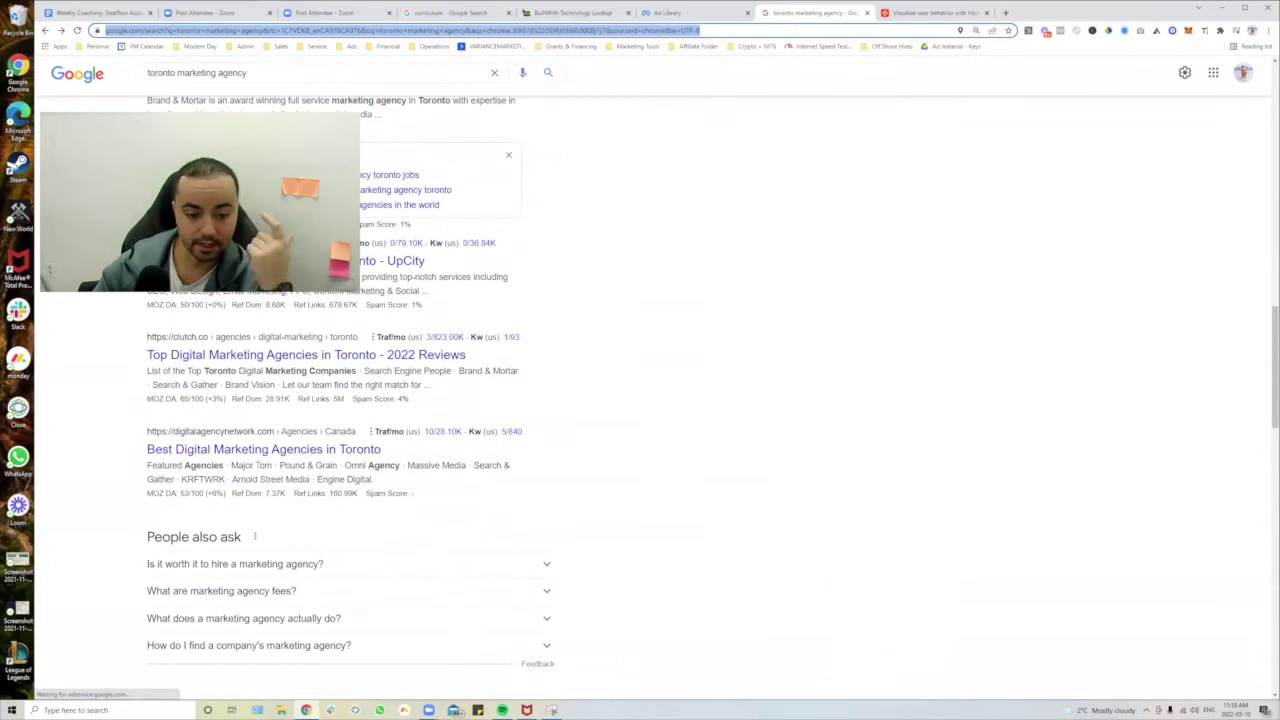
scroll(258, 464, "down", 3)
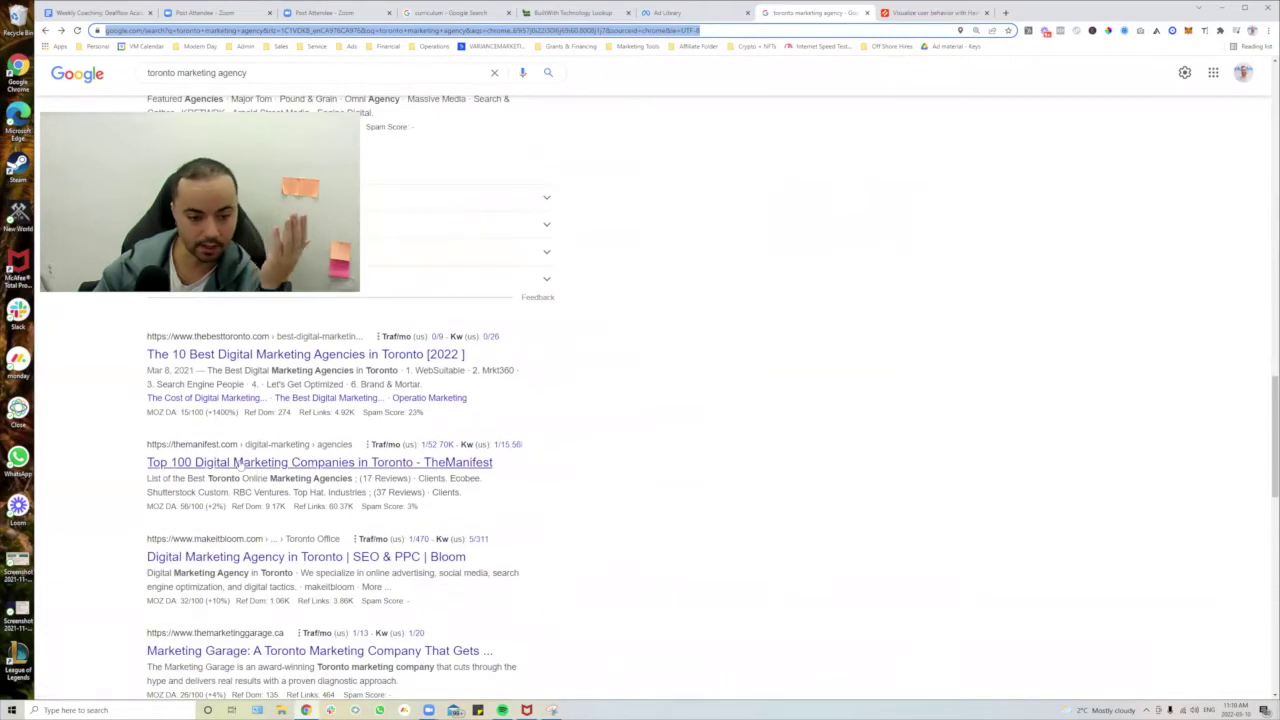
scroll(240, 465, "down", 2)
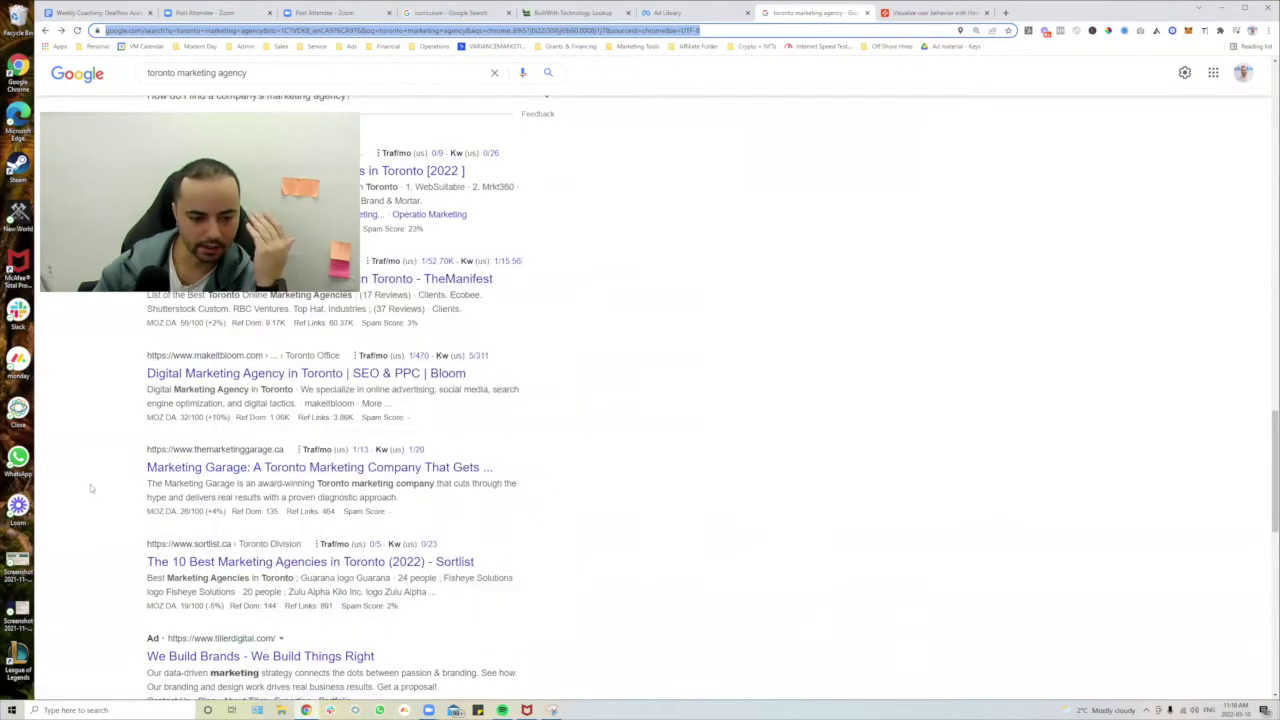
scroll(85, 477, "down", 6)
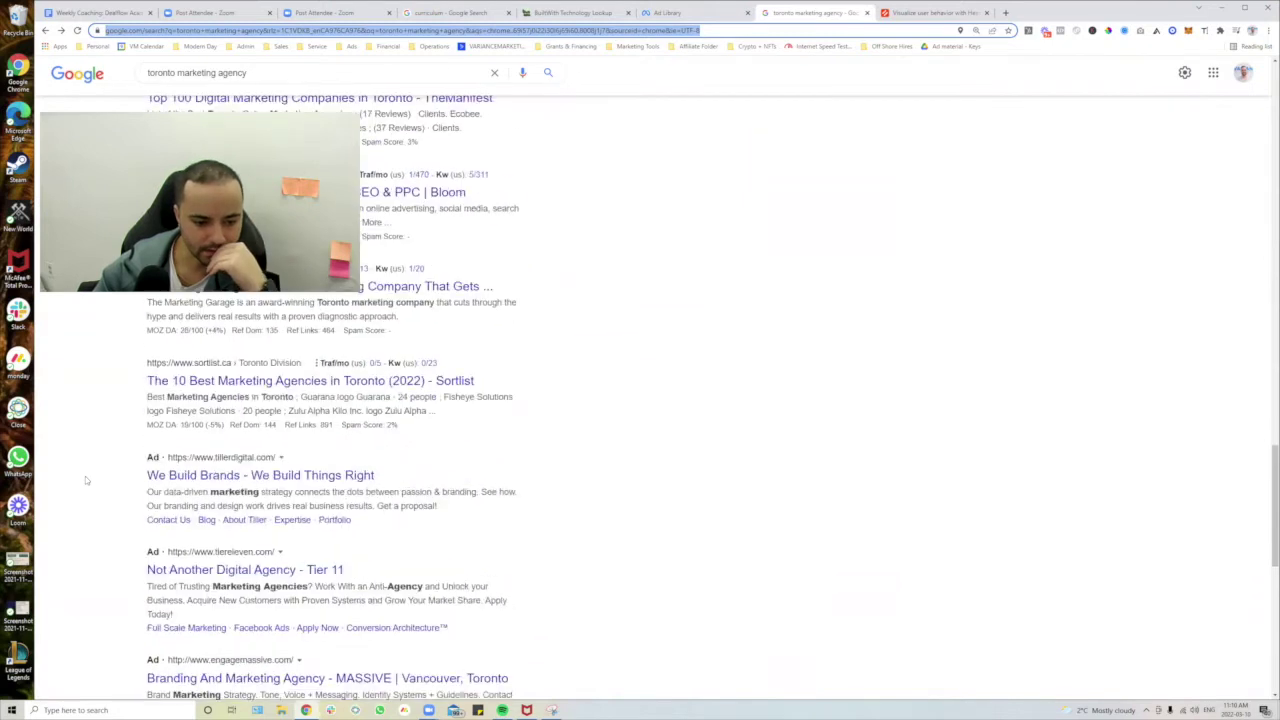
scroll(254, 619, "down", 3)
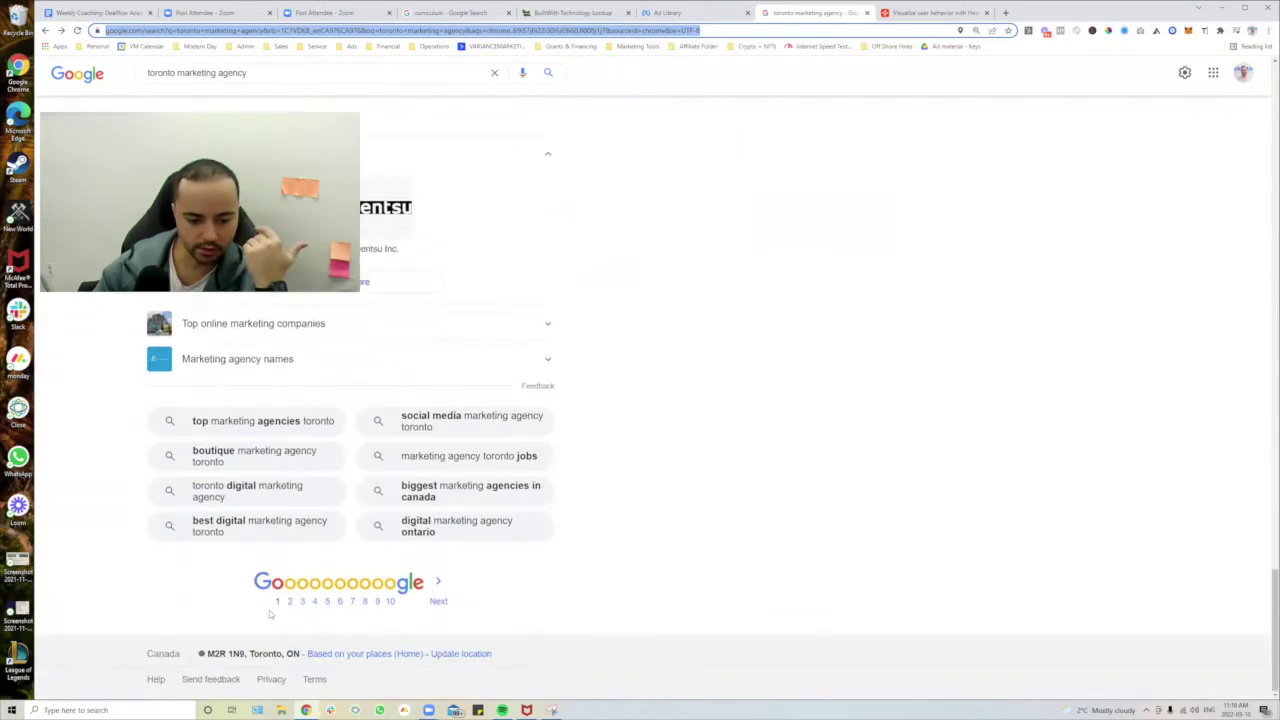
left_click(289, 604)
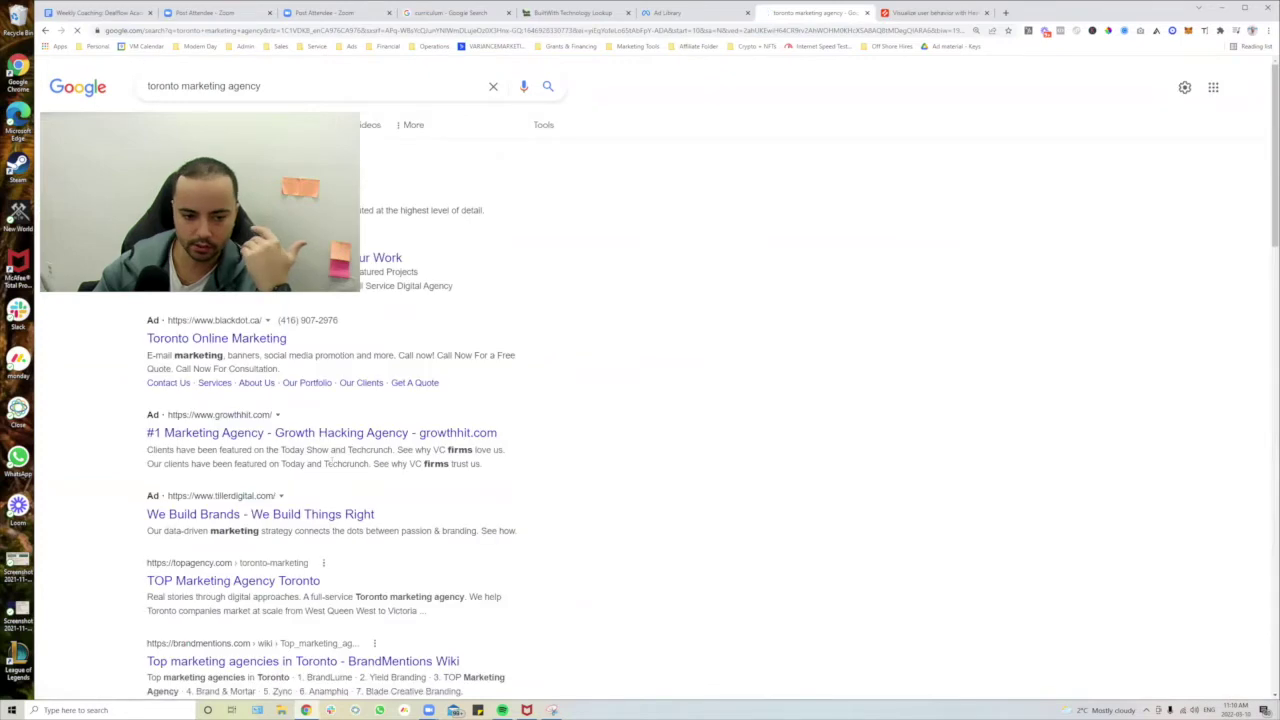
scroll(257, 505, "down", 2)
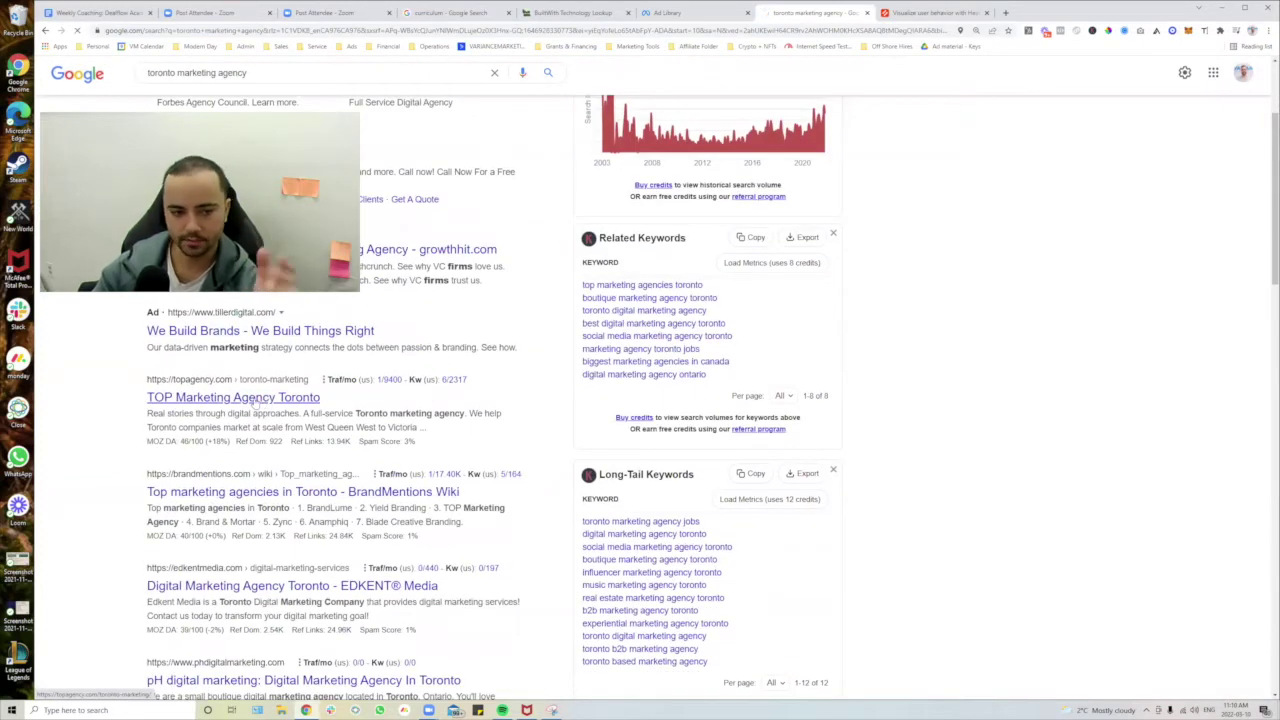
left_click(256, 398)
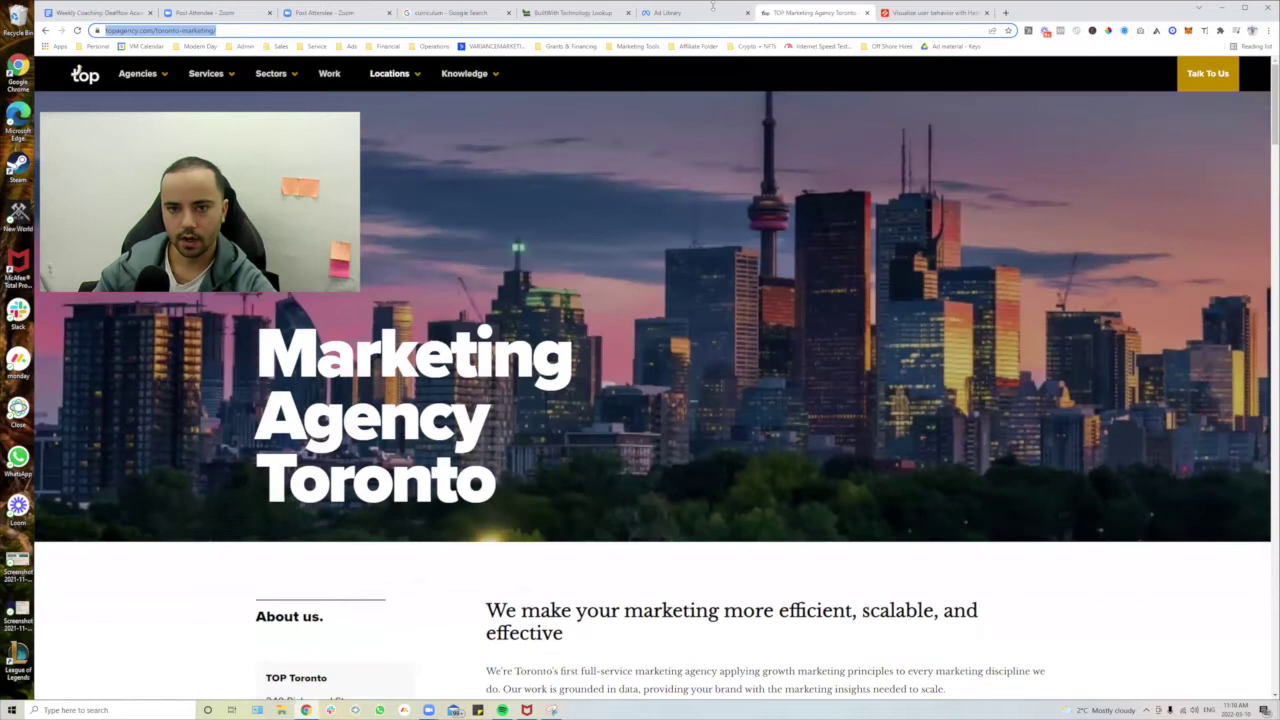
left_click(575, 12)
triple_click(553, 226)
type("https://topagency.com/toronto-marketing/")
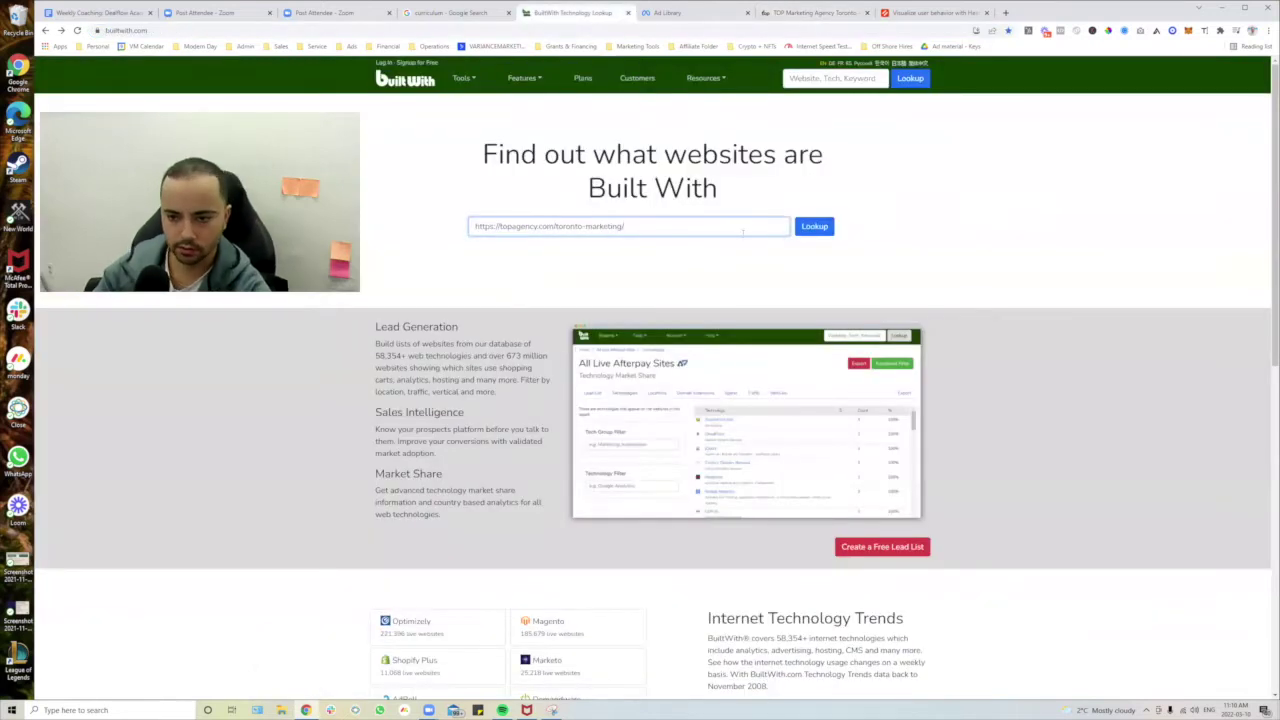
left_click(812, 227)
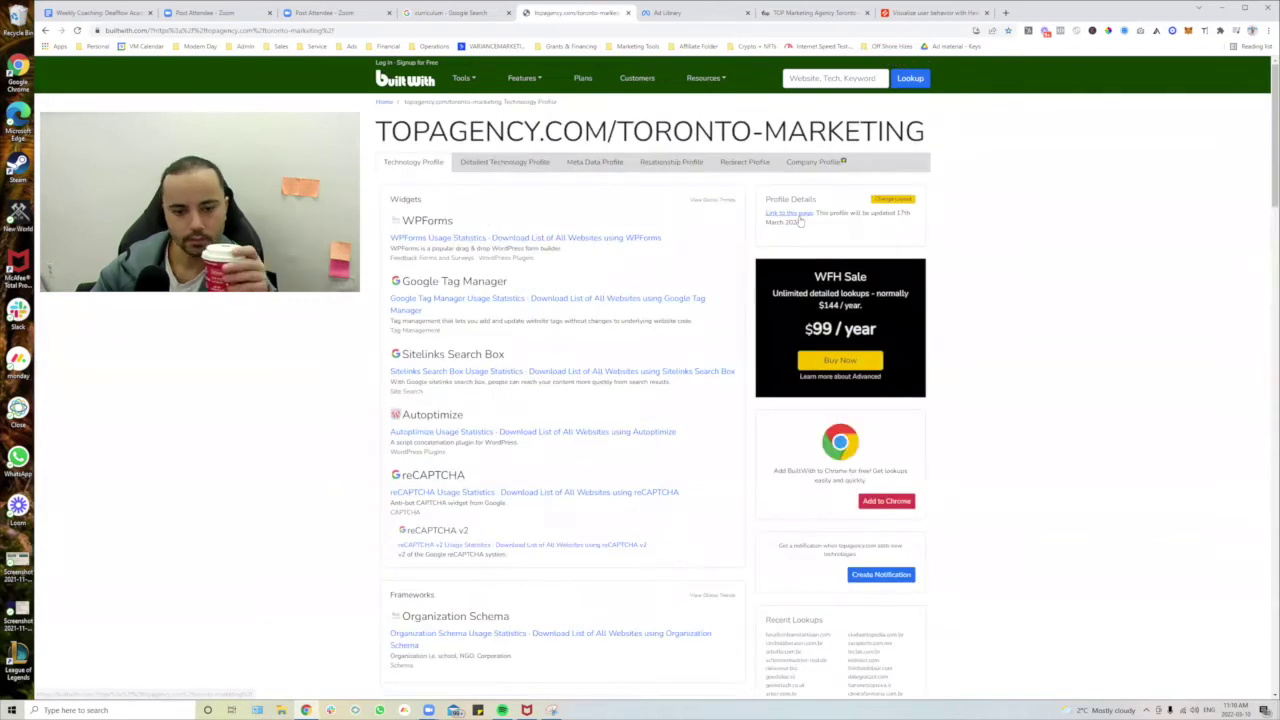
Examine the technology profile of topagency.com/toronto-marketing from widgets through web master registration, then return to its beginning.
scroll(489, 414, "down", 3)
scroll(489, 414, "down", 10)
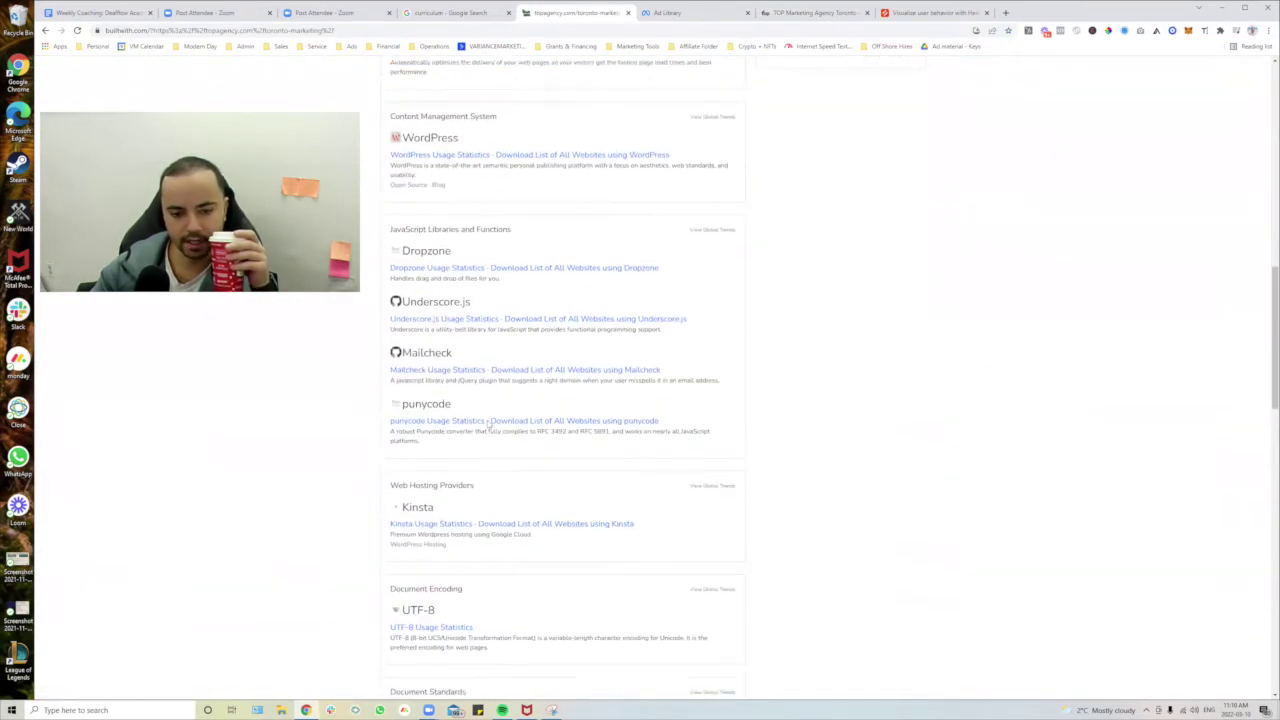
scroll(489, 424, "down", 8)
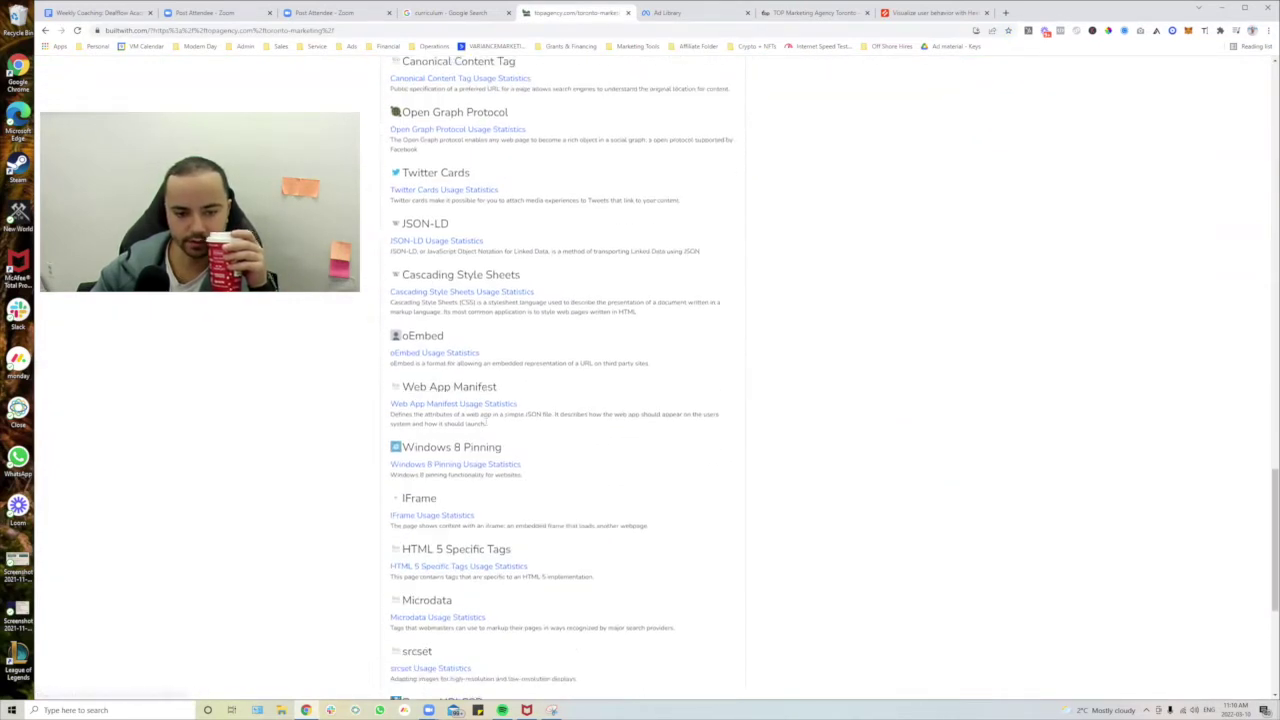
scroll(487, 424, "up", 3)
scroll(487, 424, "down", 3)
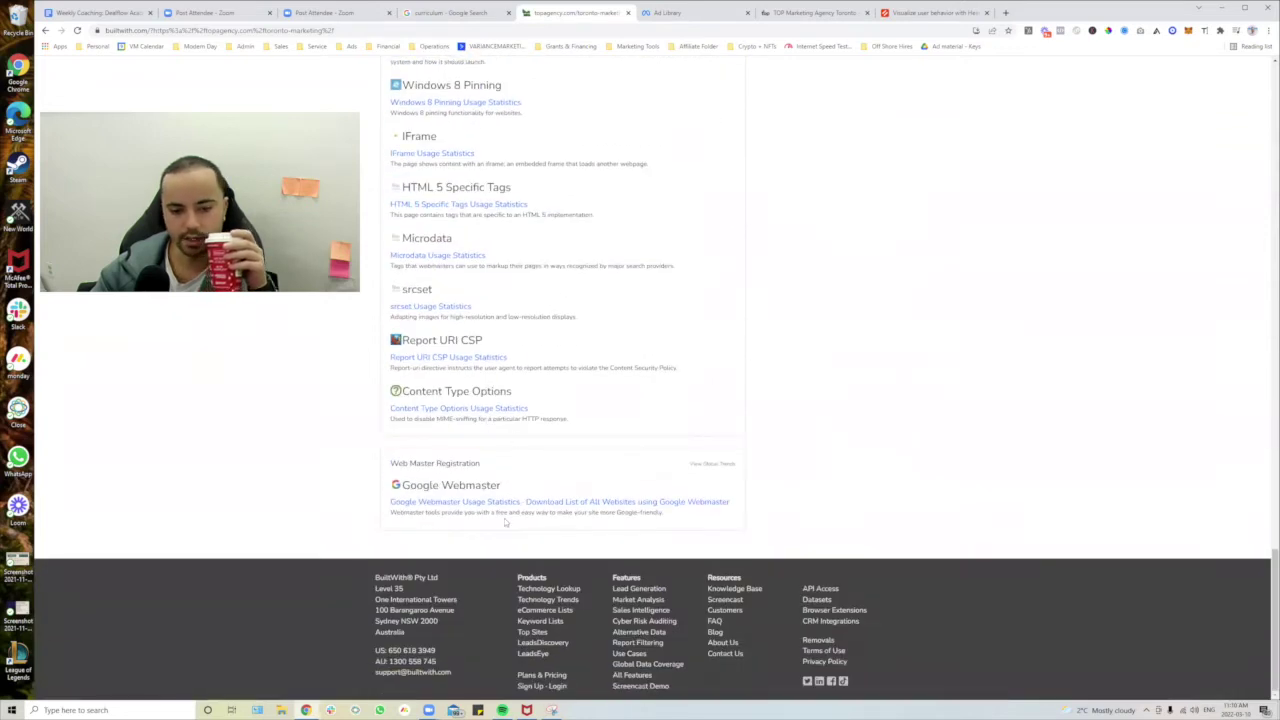
scroll(505, 521, "up", 15)
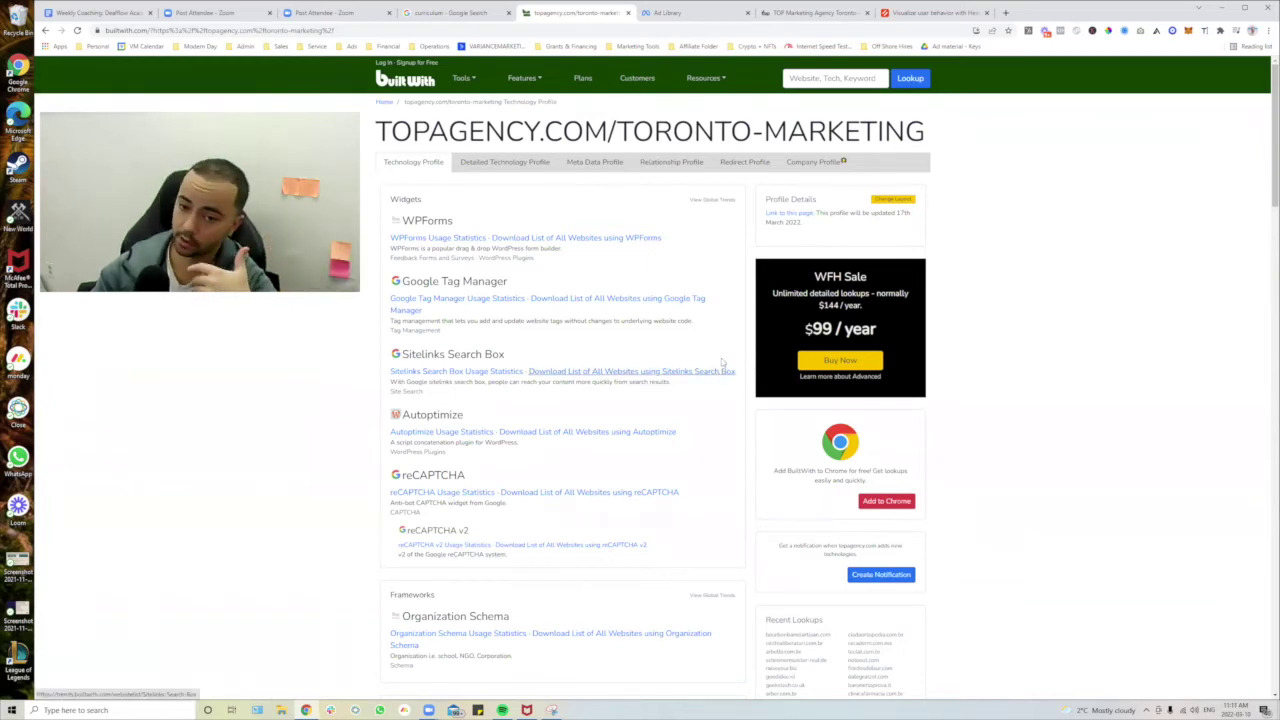
Open the Detailed Technology Profile of topagency.com and examine its detected technologies, email hosting providers and subdomain sections.
left_click(504, 163)
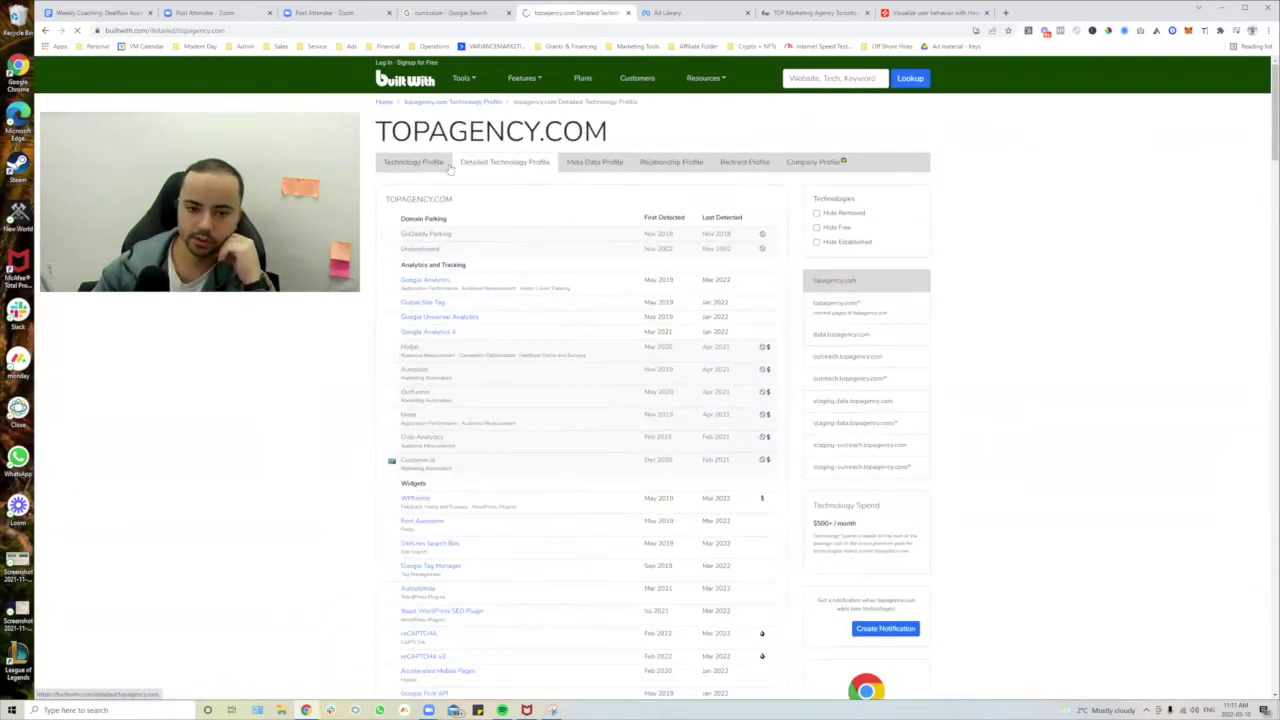
scroll(520, 288, "down", 3)
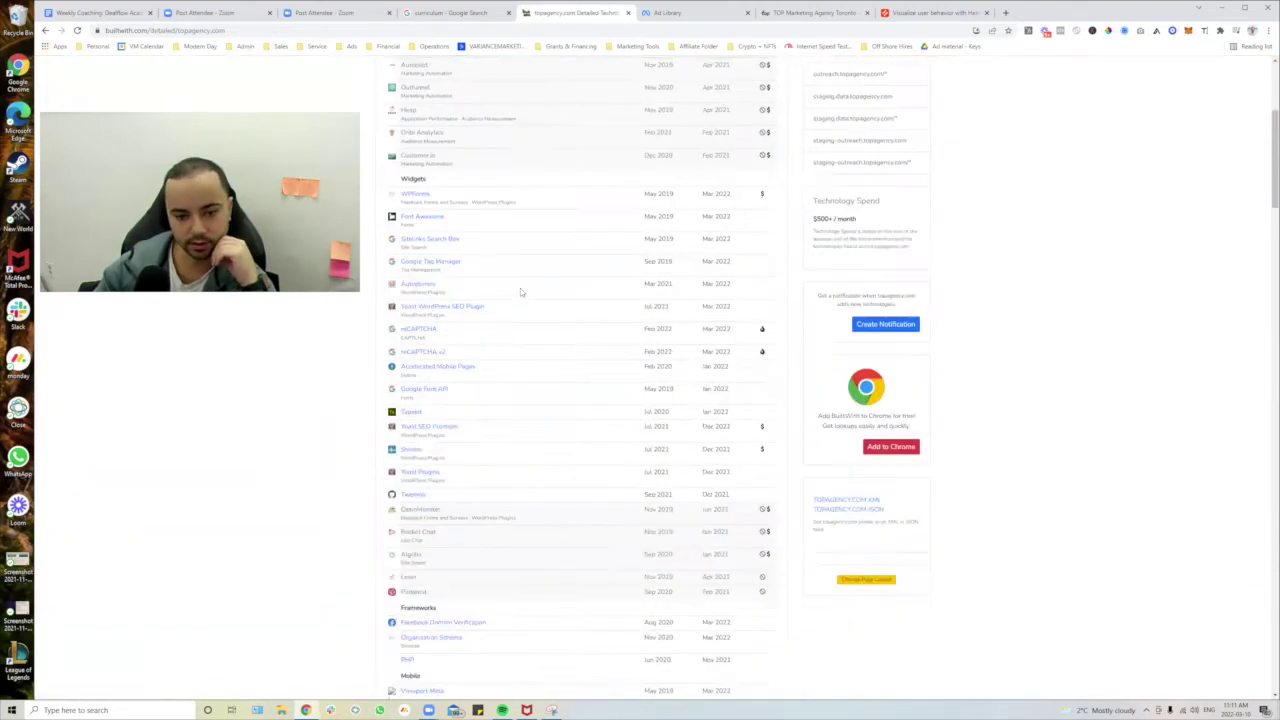
scroll(520, 288, "down", 20)
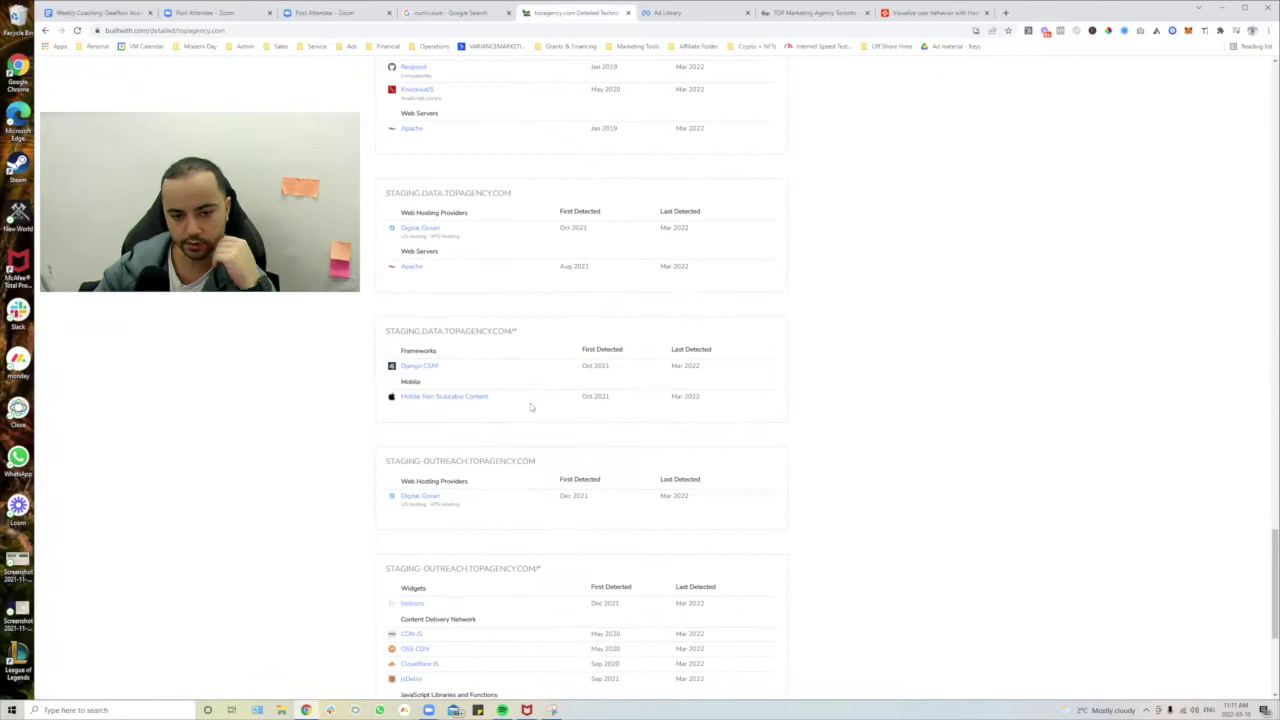
scroll(530, 403, "up", 10)
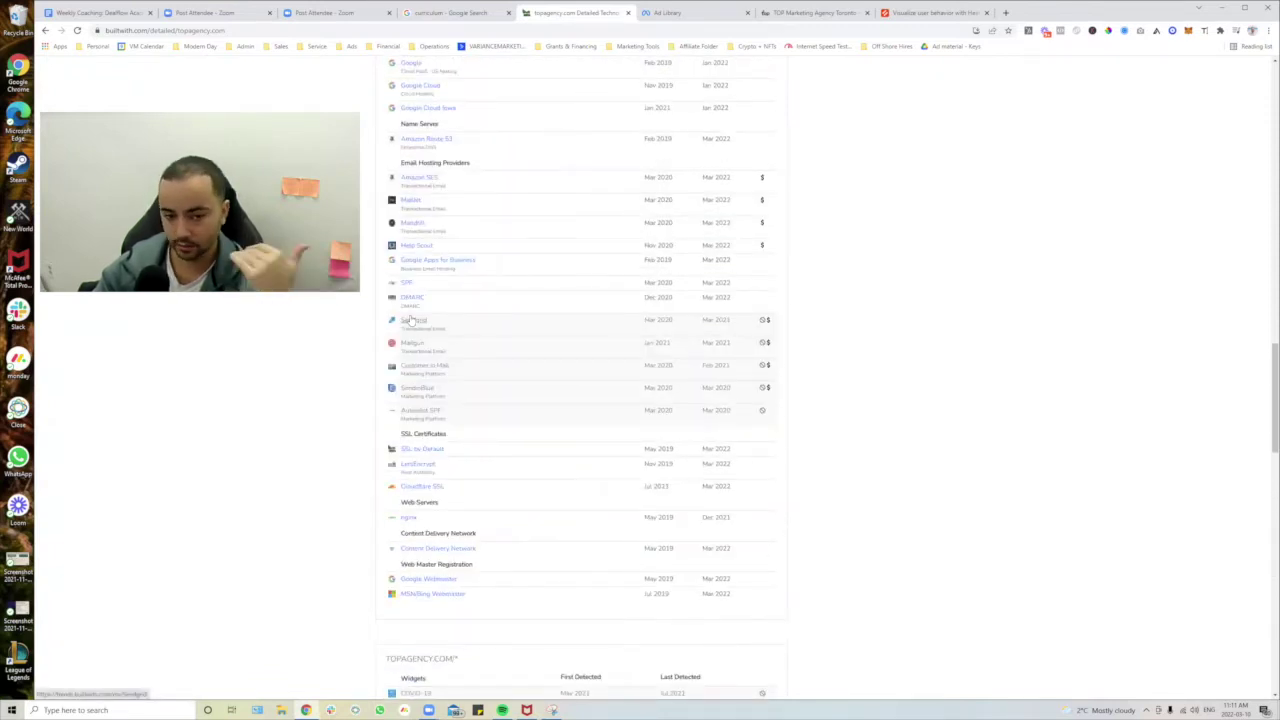
scroll(420, 315, "down", 4)
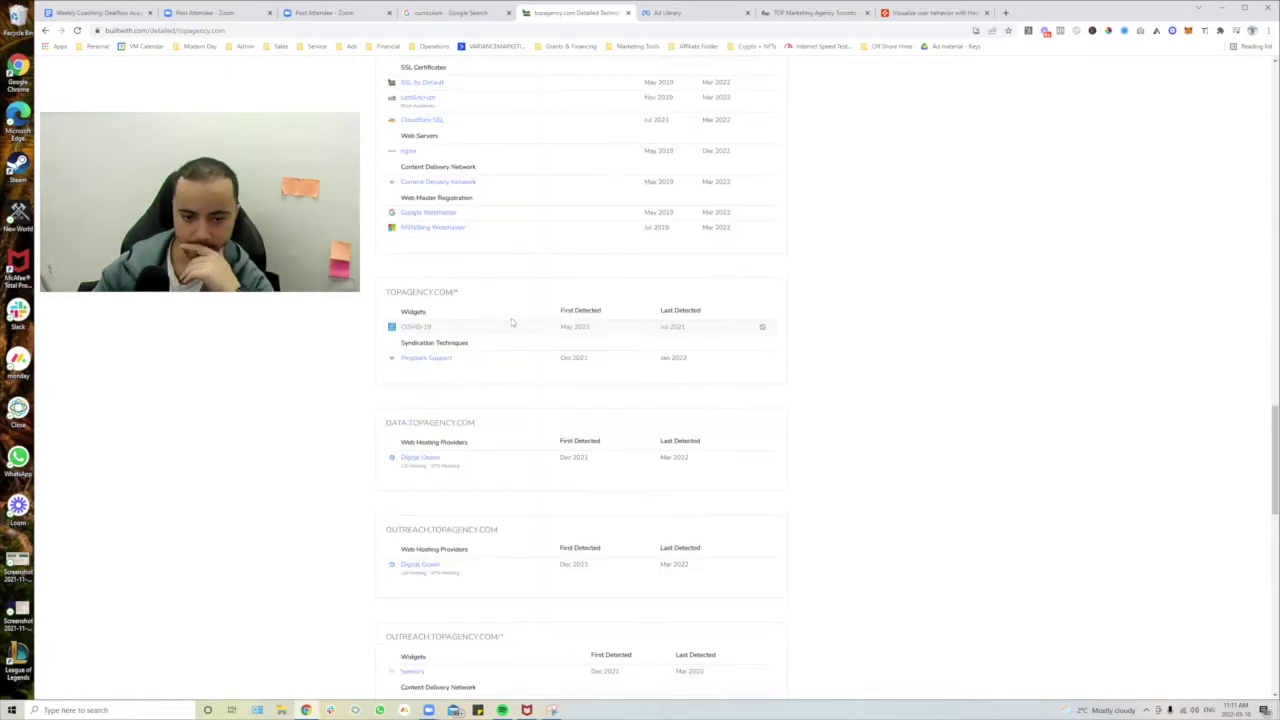
scroll(511, 321, "down", 15)
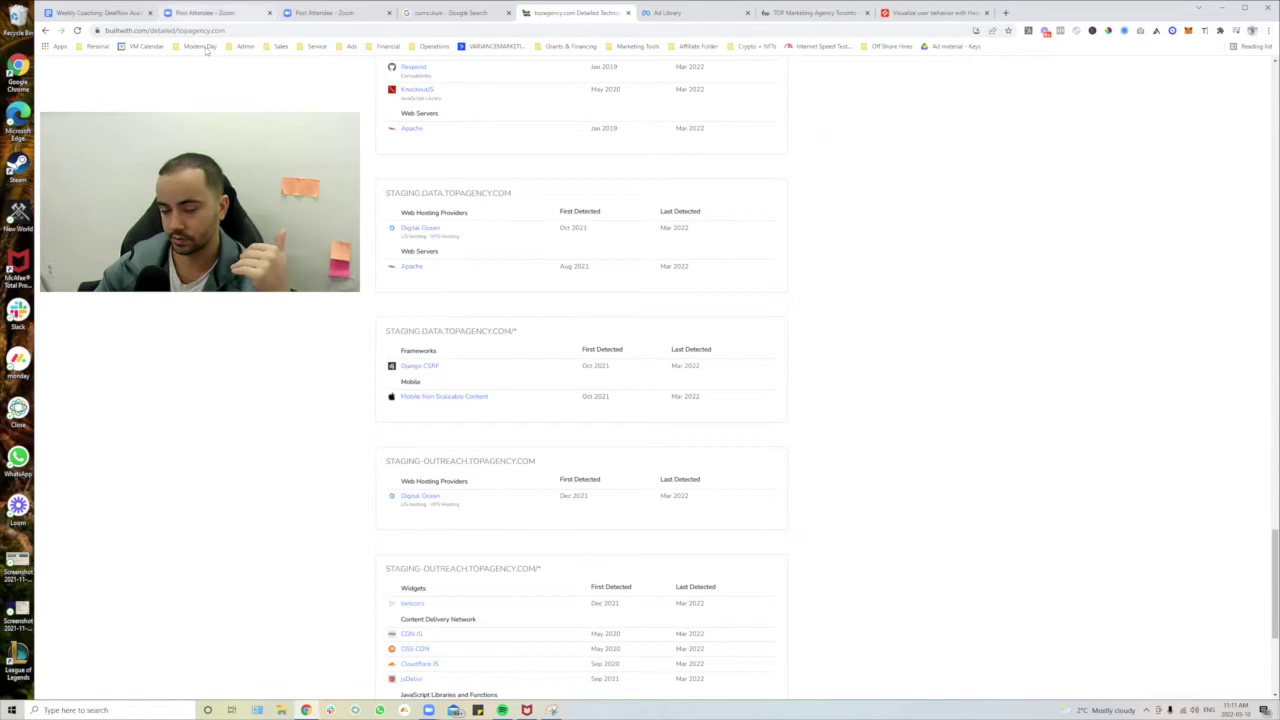
scroll(486, 384, "up", 20)
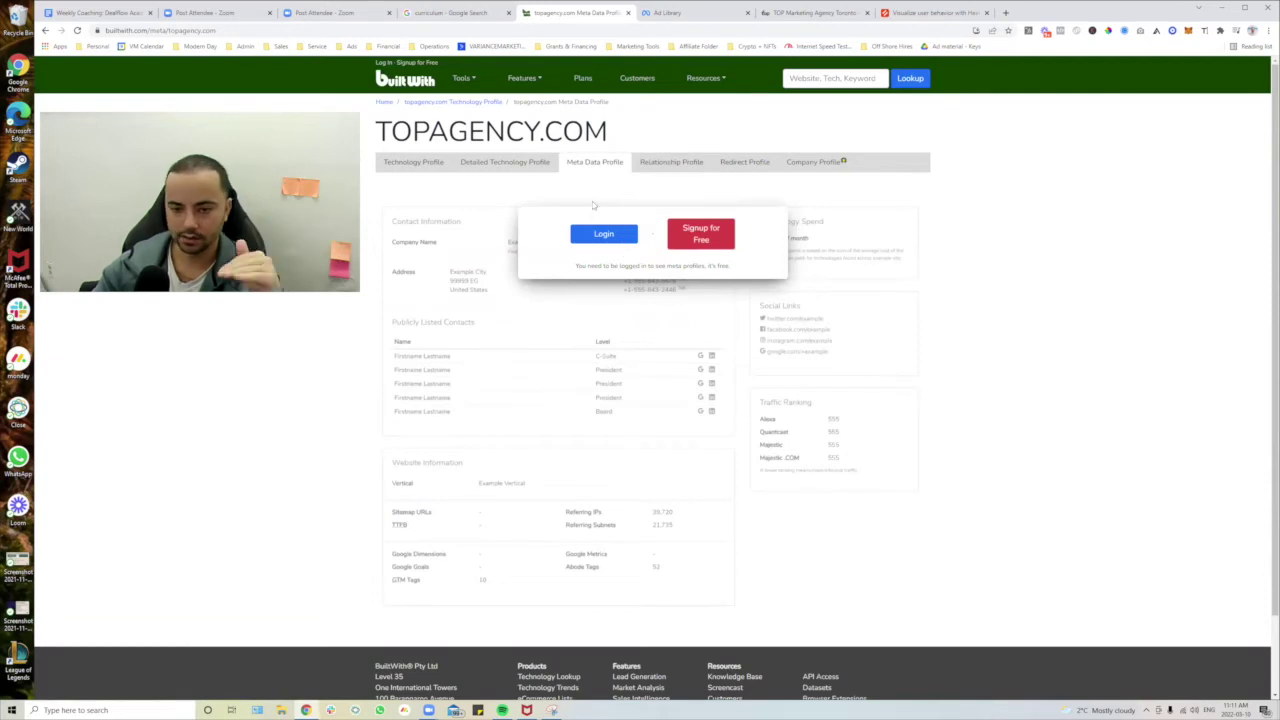
Open the Relationship Profile of topagency.com, completing the CAPTCHA check, and examine its tag history and IP address history.
left_click(670, 163)
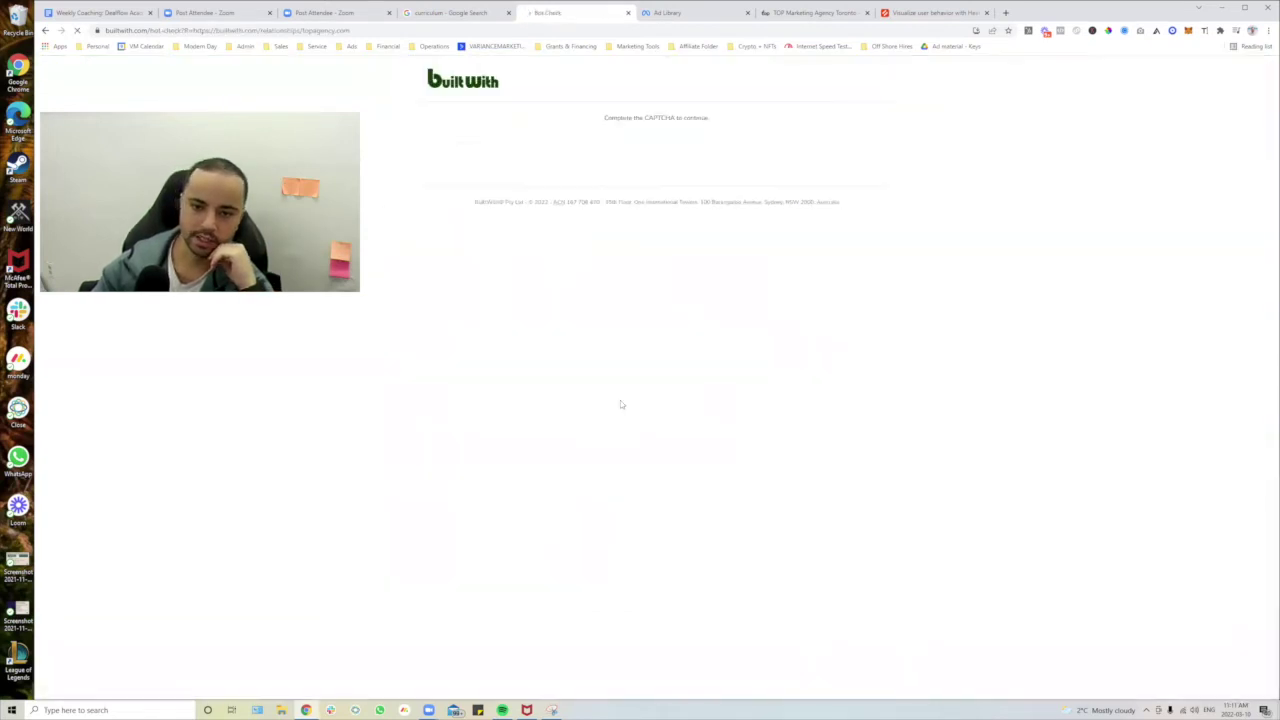
left_click(596, 151)
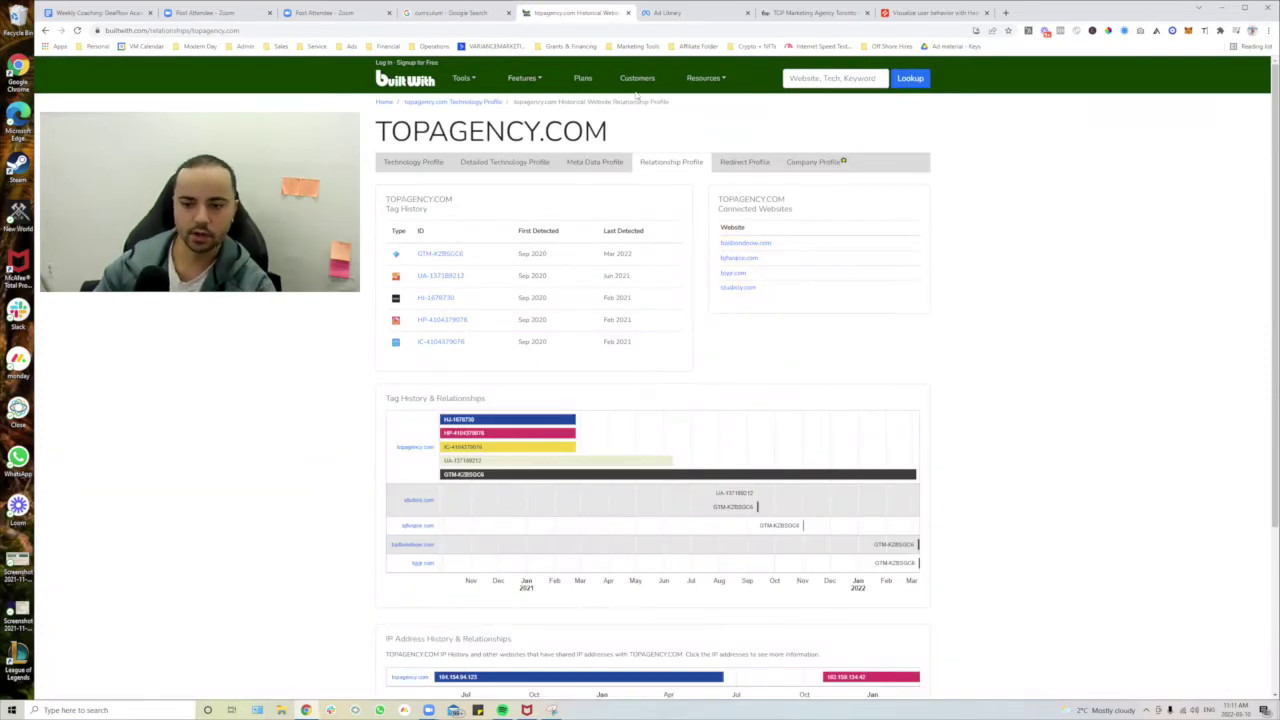
scroll(632, 224, "down", 3)
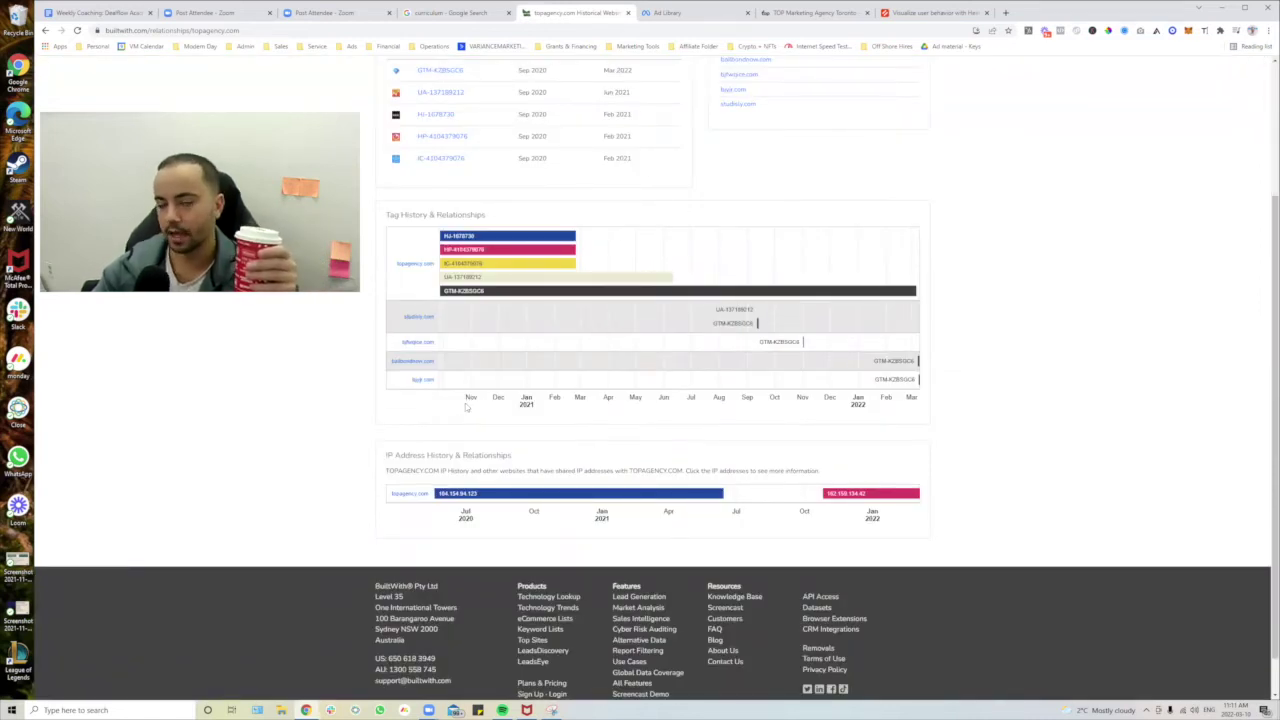
scroll(685, 339, "up", 3)
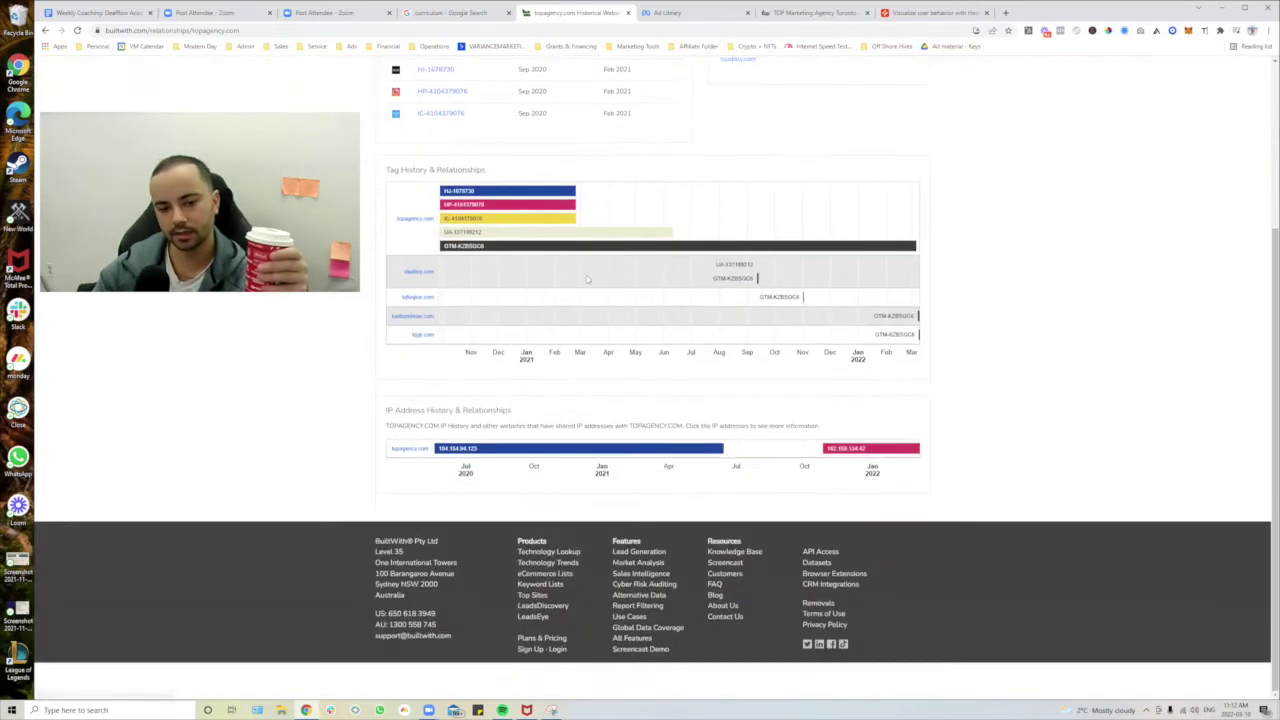
scroll(700, 150, "down", 3)
scroll(787, 113, "up", 3)
View the Redirect Profile of topagency.com, followed by its Company Profile down to the technology expansion chart.
left_click(750, 164)
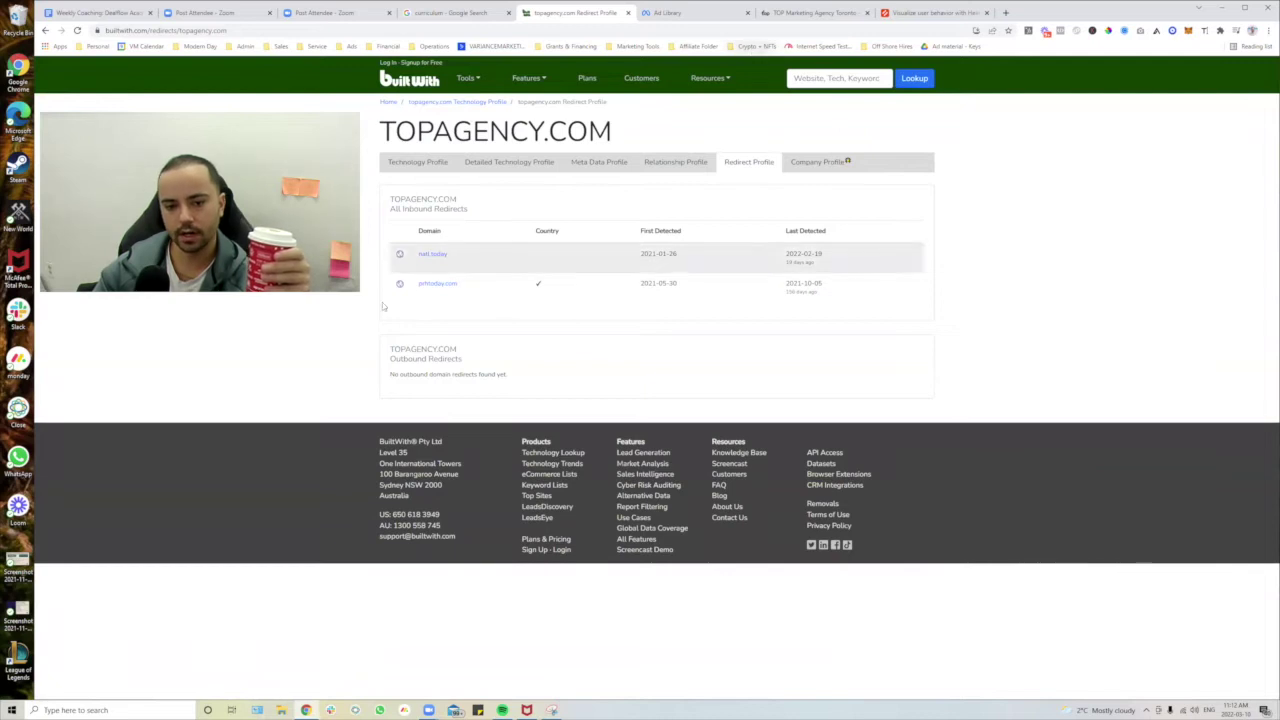
left_click(805, 166)
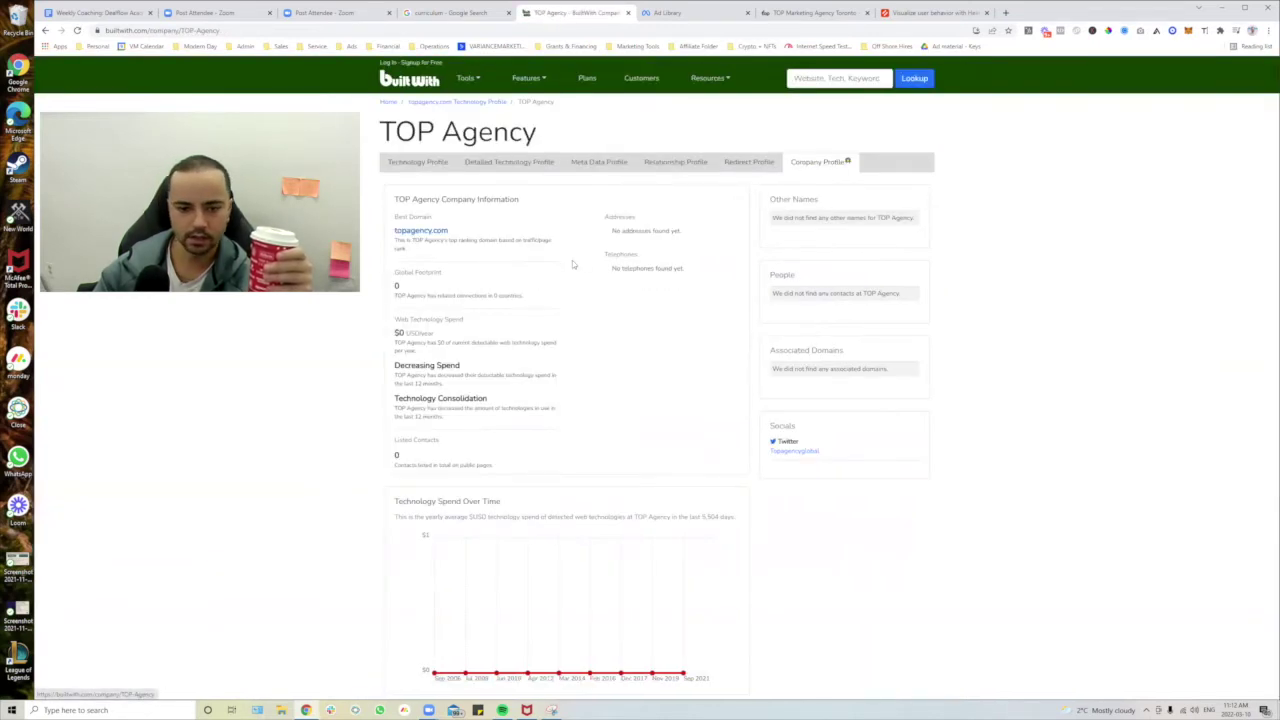
scroll(531, 288, "down", 8)
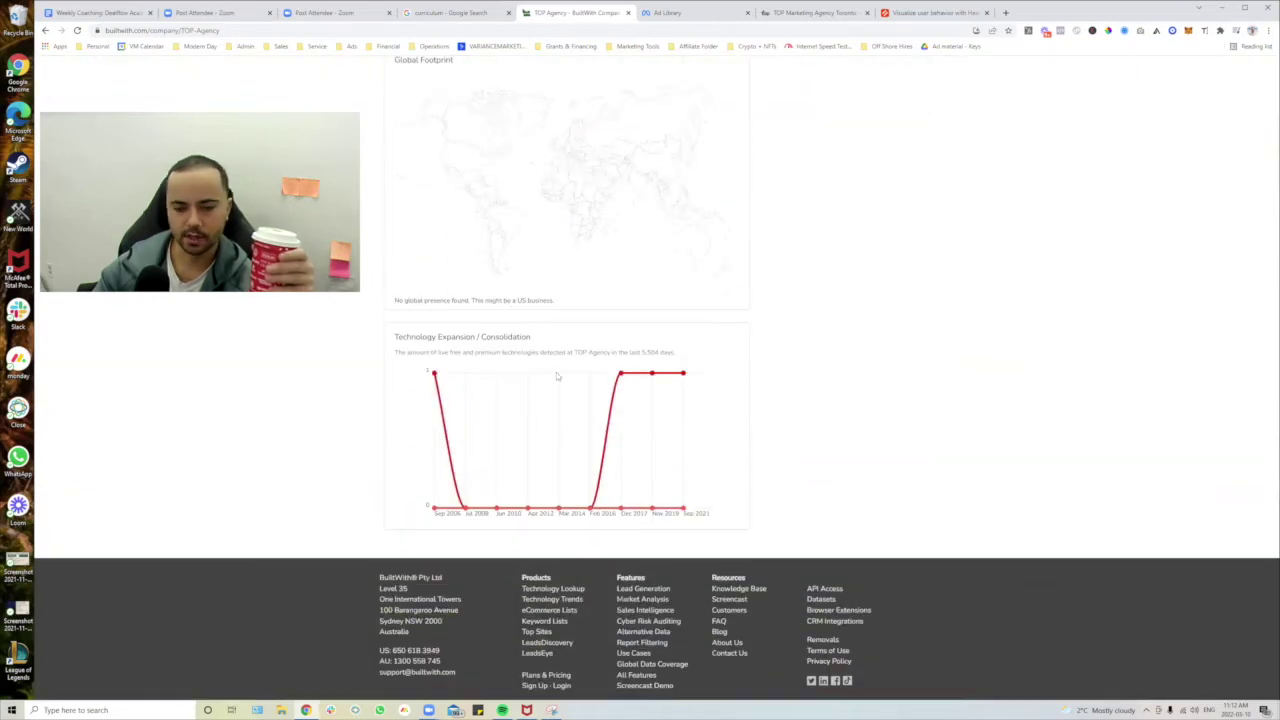
scroll(556, 372, "up", 10)
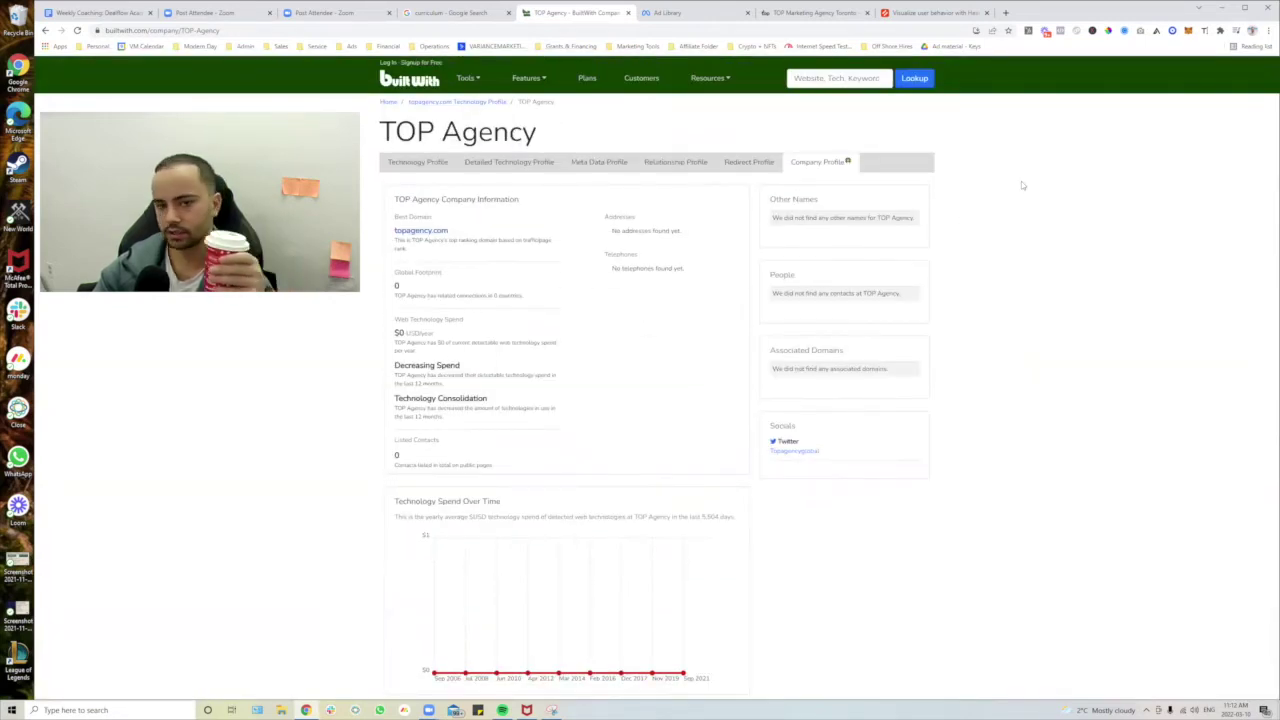
Revisit the Technology Profile and Meta Data Profile of topagency.com, finishing on the Technology Profile.
left_click(440, 166)
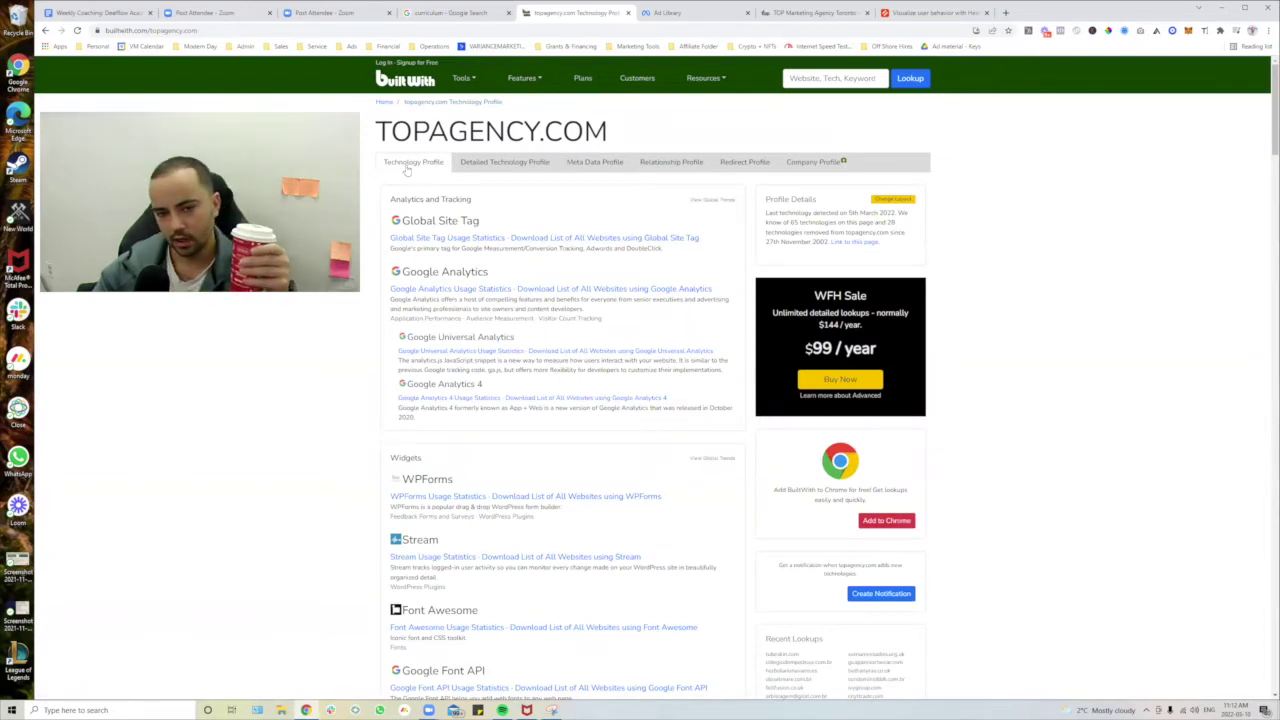
left_click(618, 166)
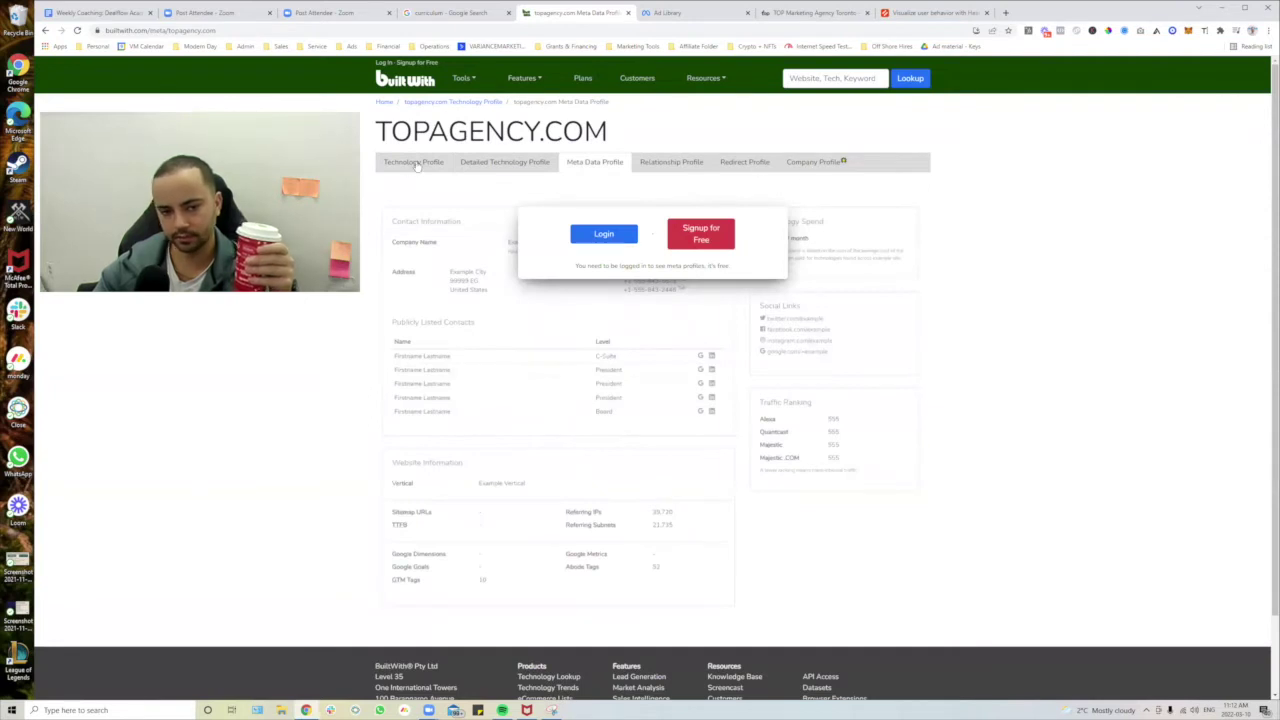
left_click(415, 163)
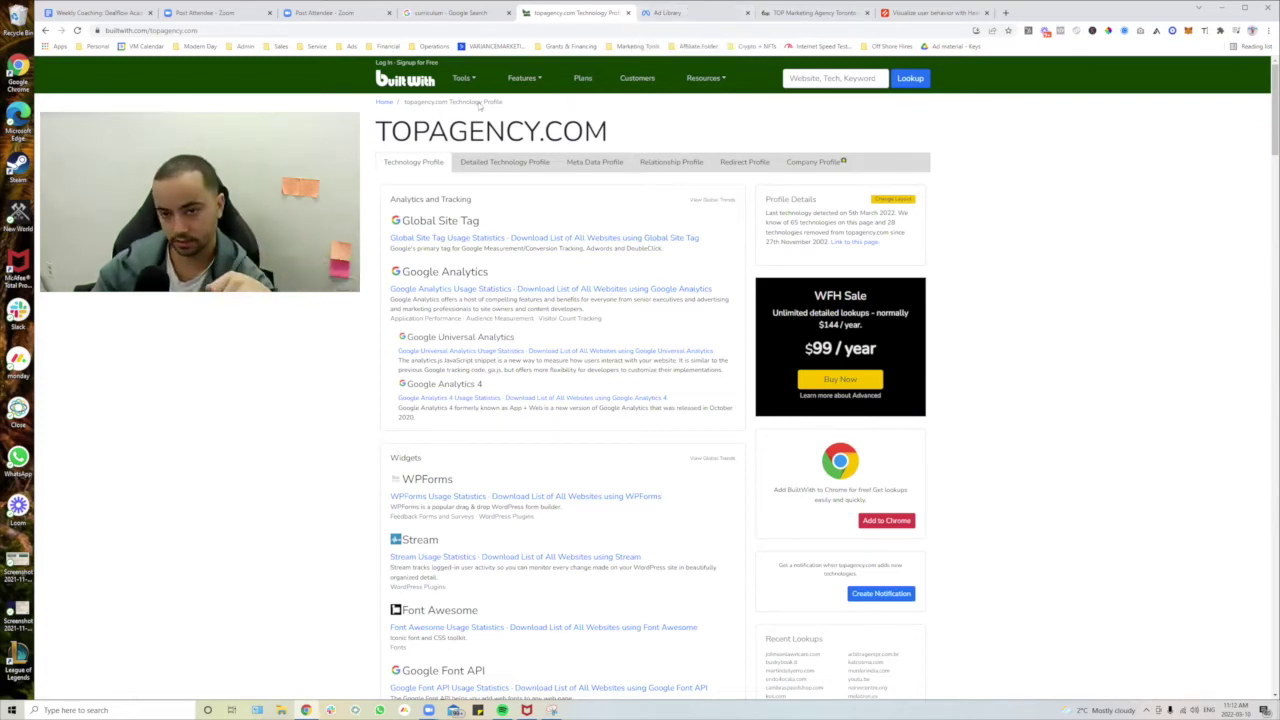
Return from the TOP agency site to the first page of "toronto marketing agency" results and open the Marketing Garage website.
left_click(786, 20)
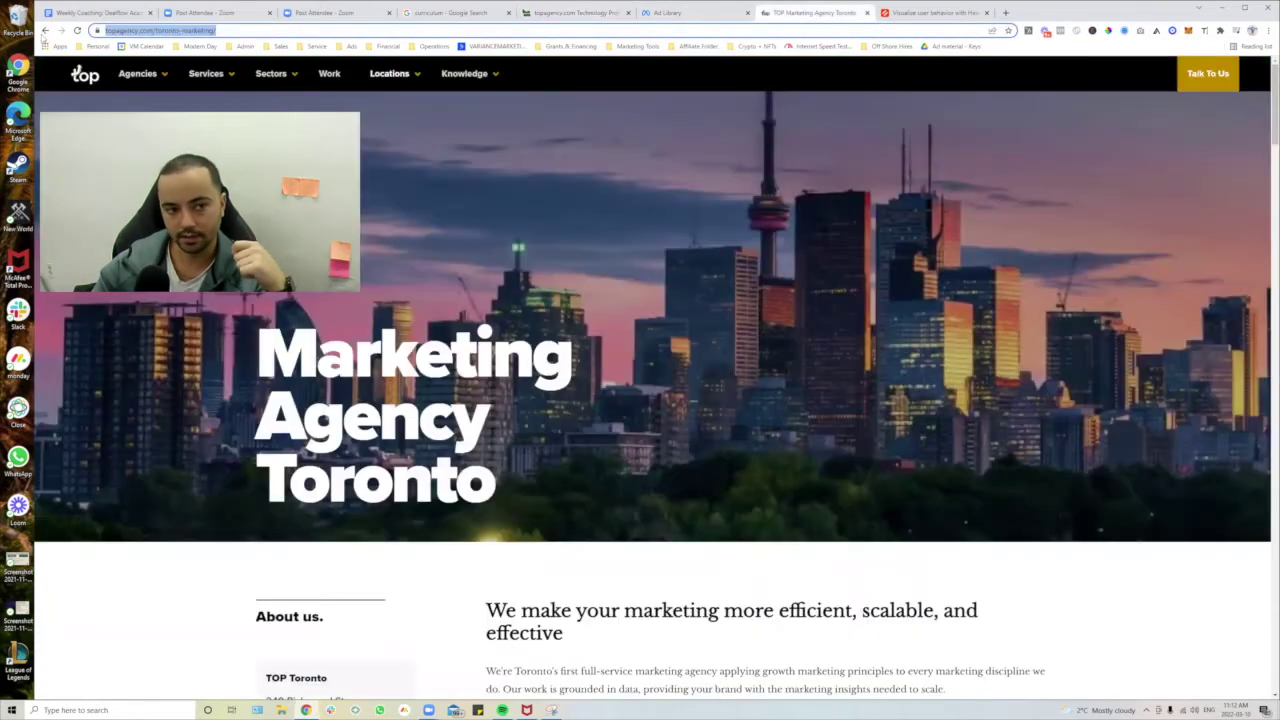
left_click(44, 30)
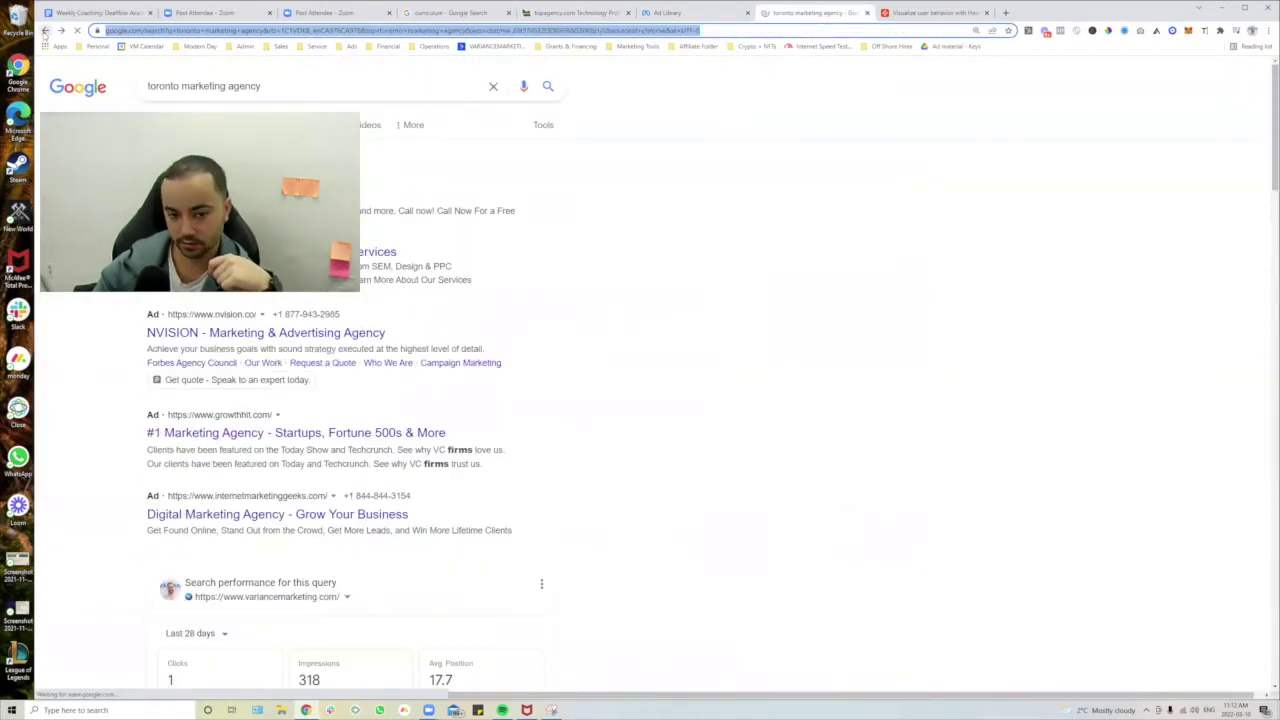
left_click(44, 30)
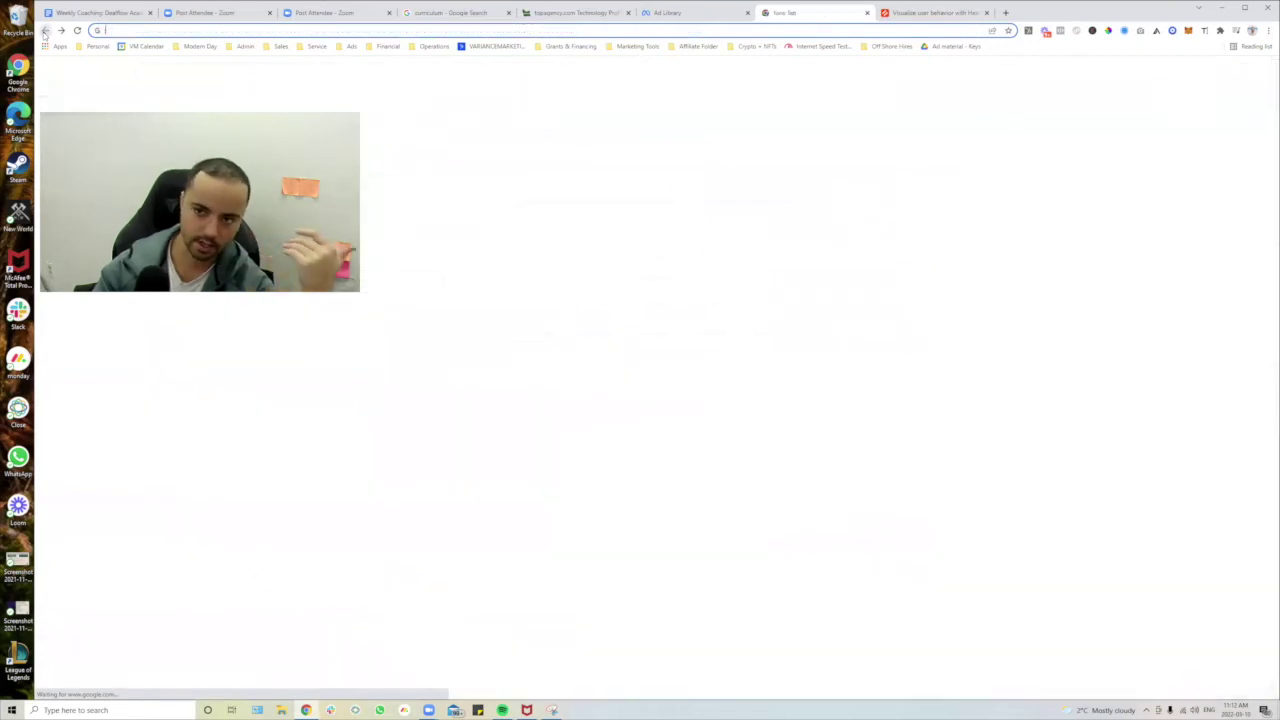
left_click(61, 30)
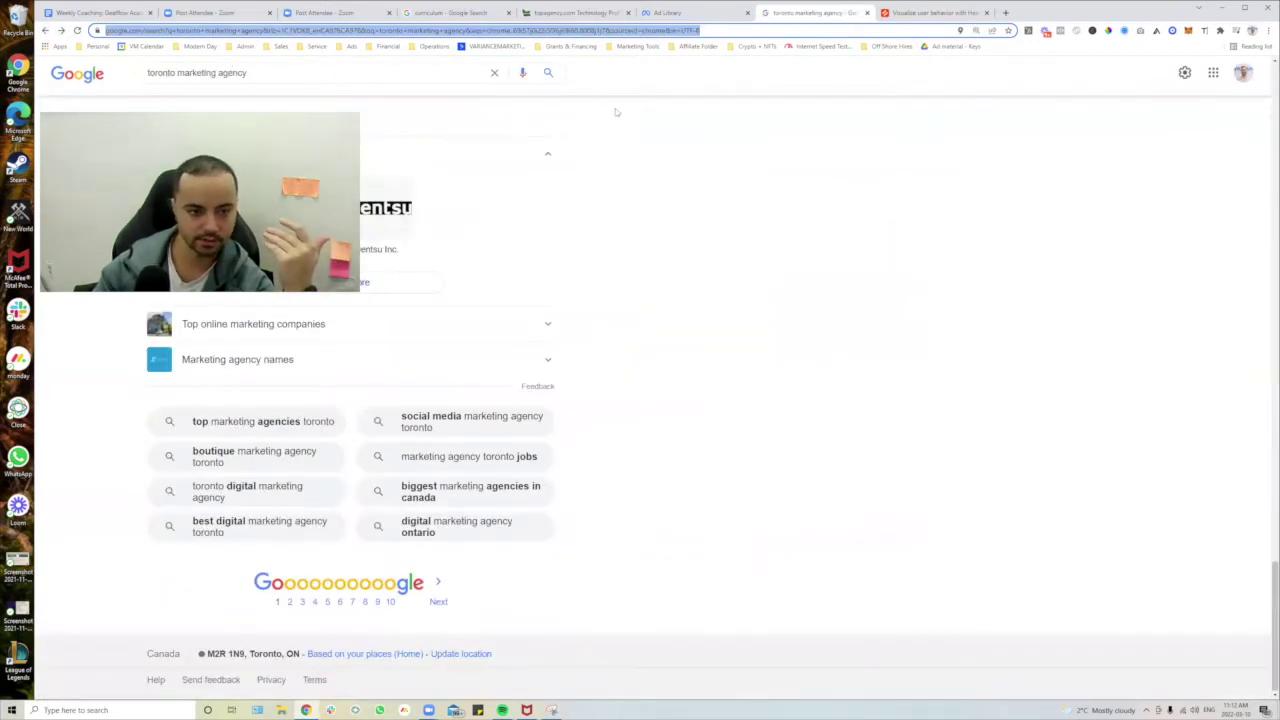
scroll(289, 511, "up", 10)
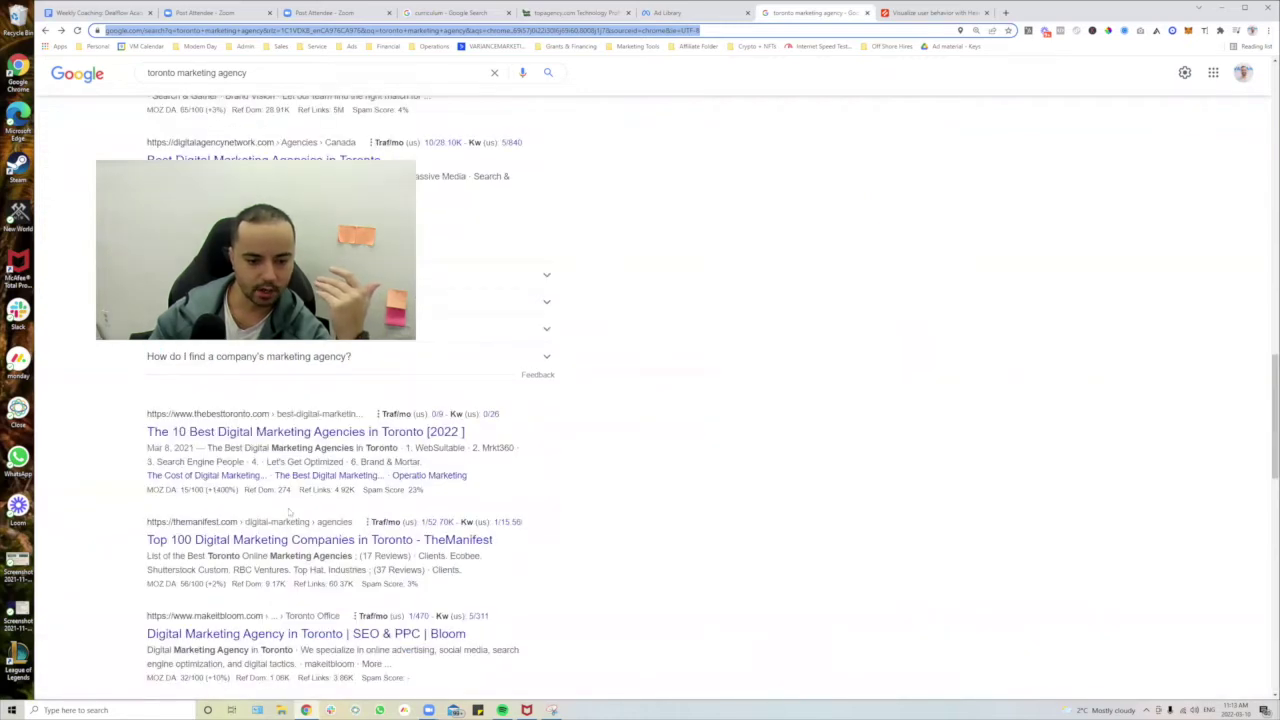
scroll(289, 511, "down", 2)
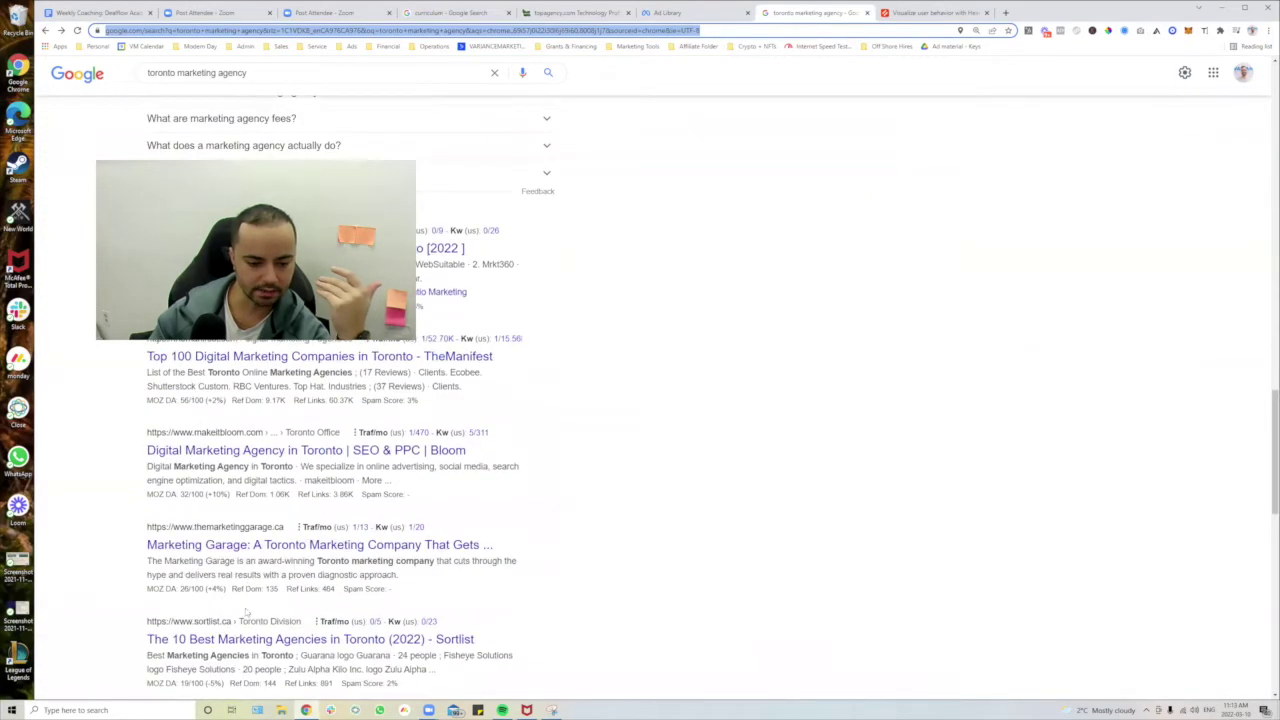
left_click(298, 552)
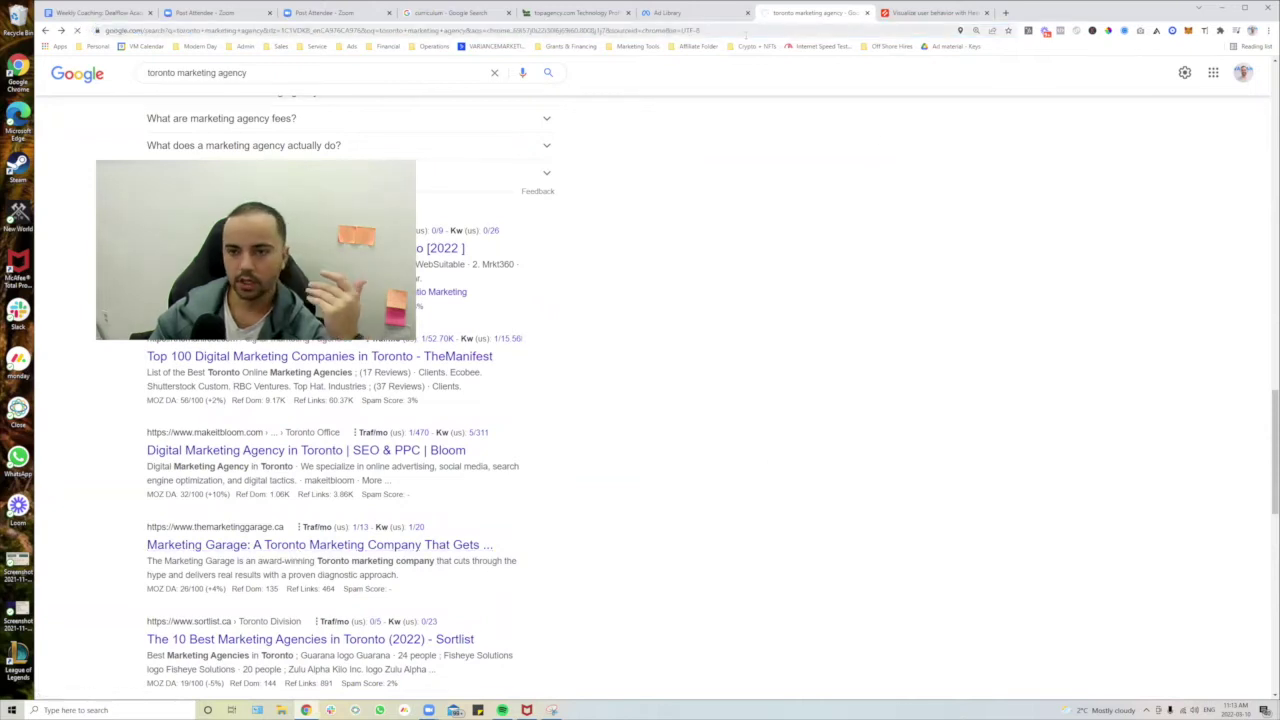
Check the already open Meta Ad Library page, then search Google for "facebook ad library" in place of the Marketing Garage site.
key("ctrl+l")
left_click(715, 14)
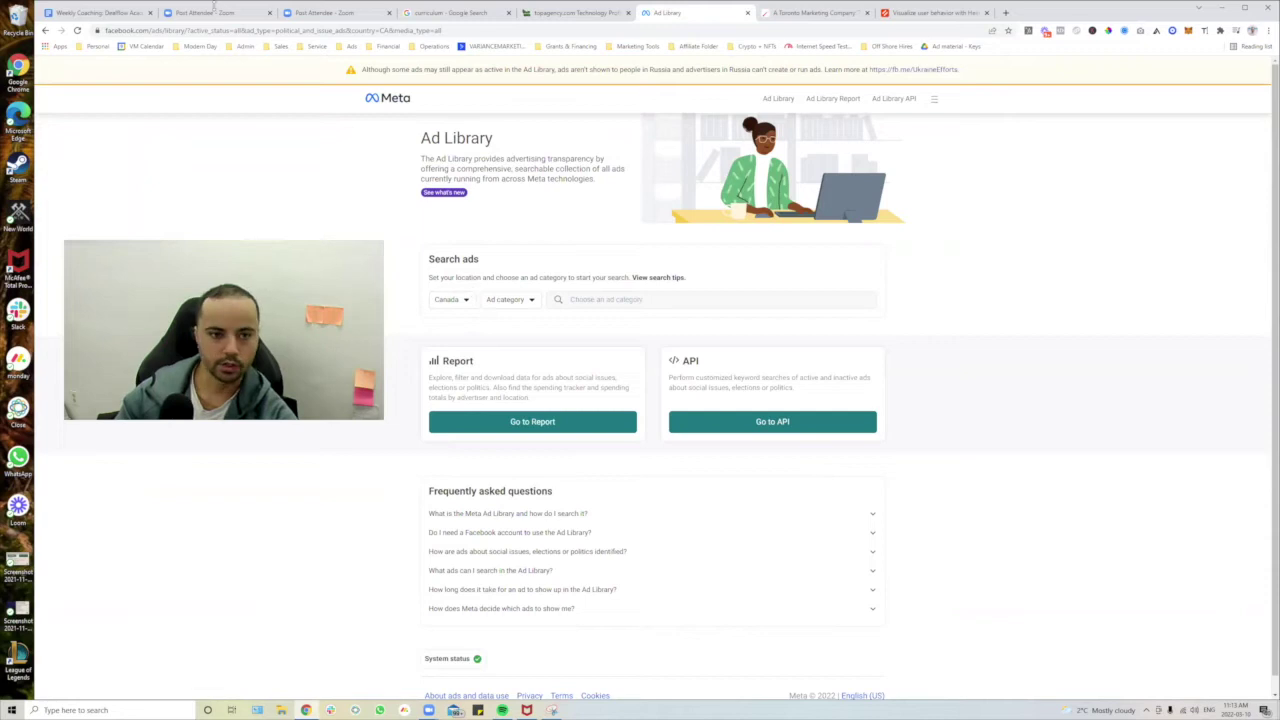
left_click(805, 12)
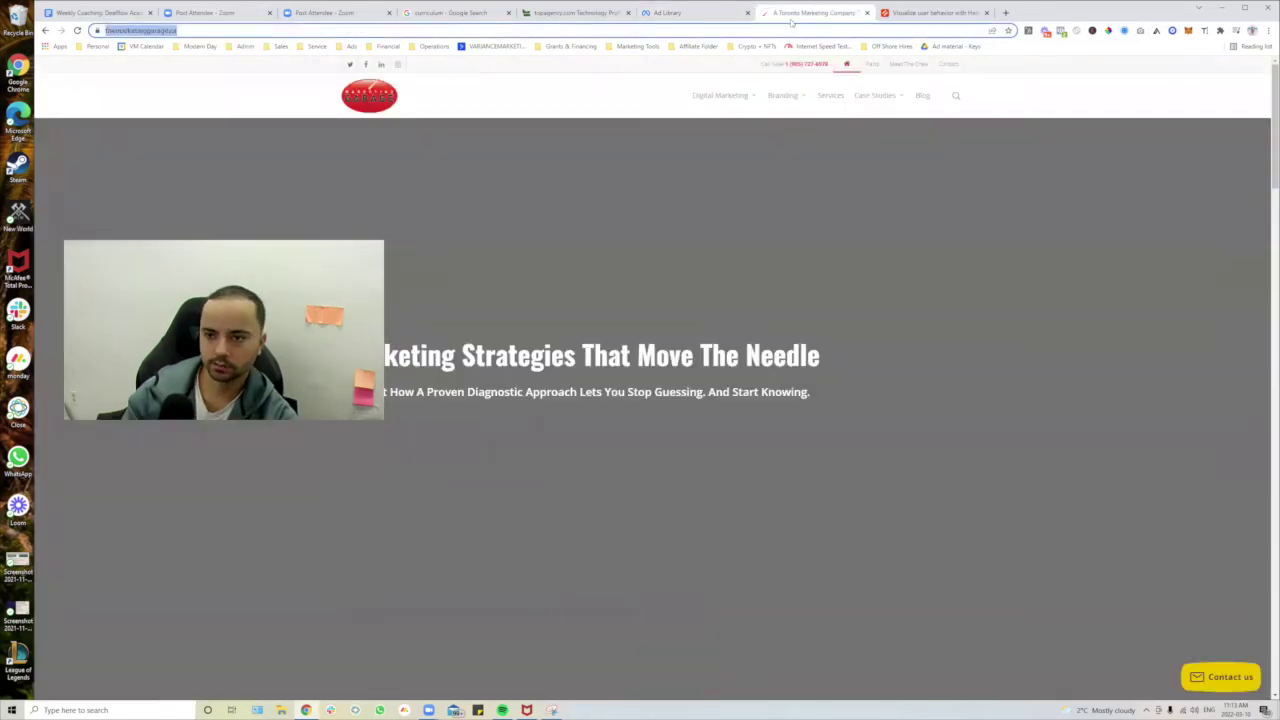
left_click(782, 26)
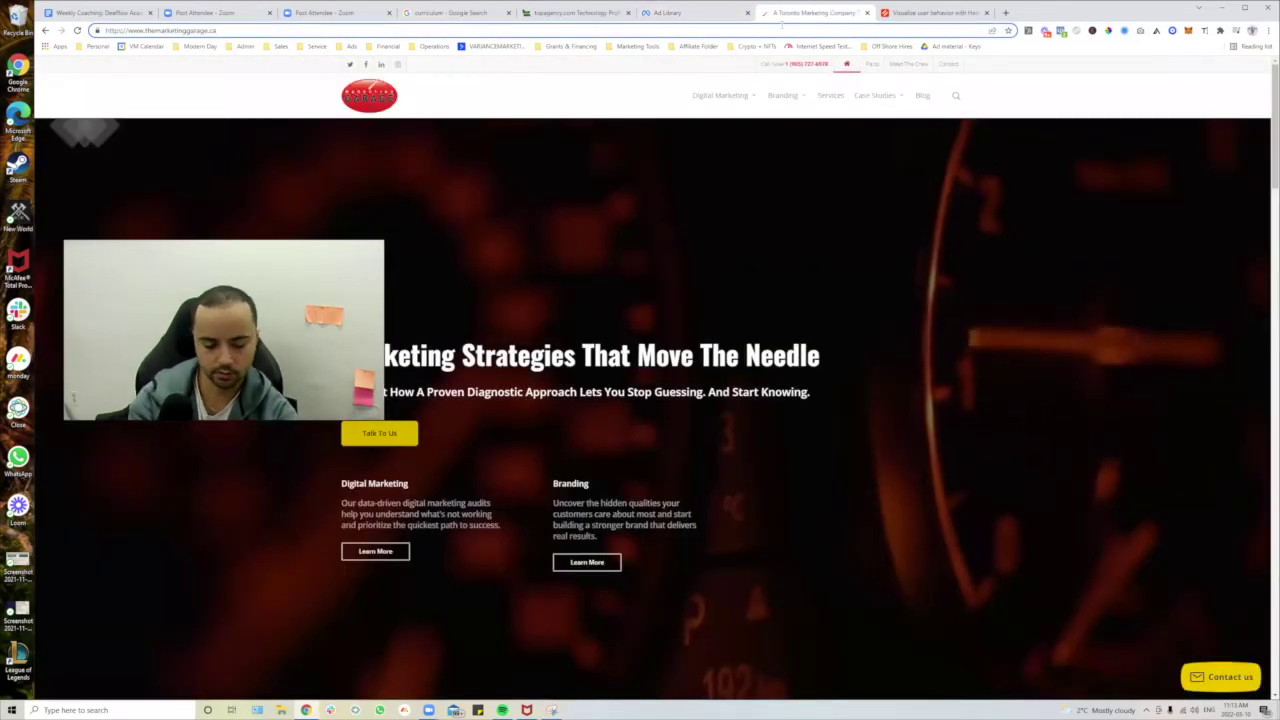
type("faceb")
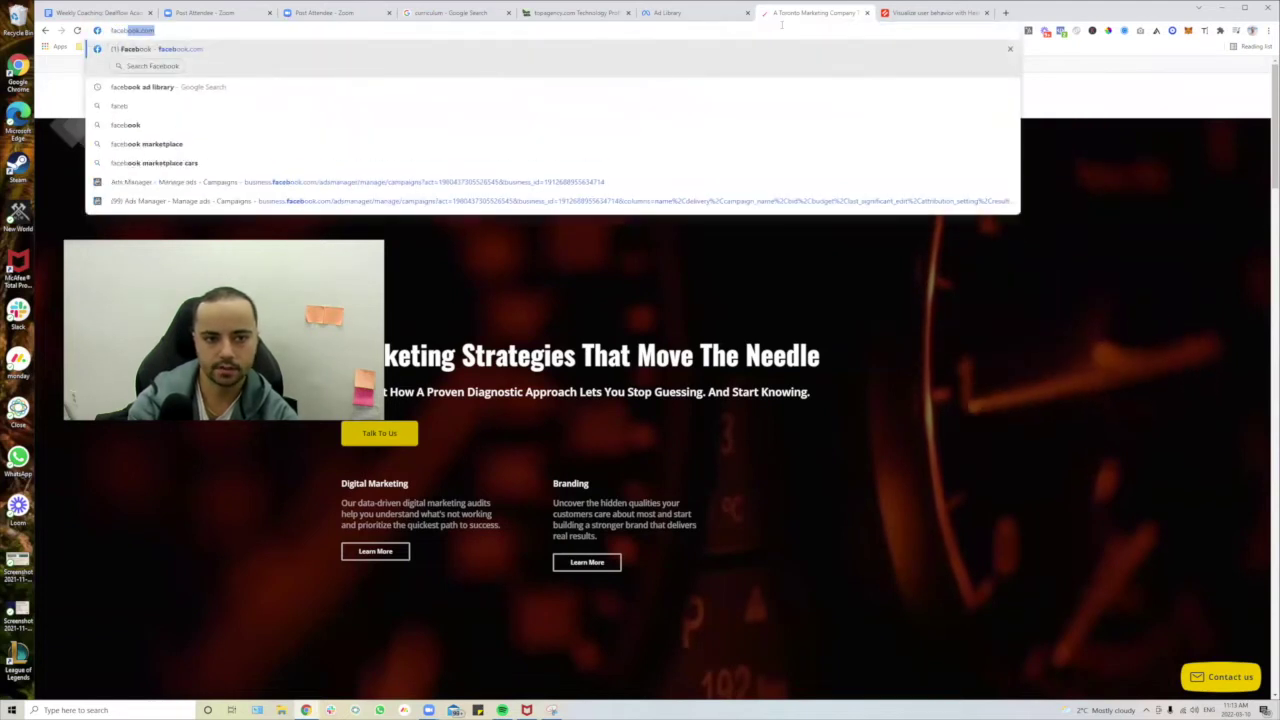
type("ook ad library")
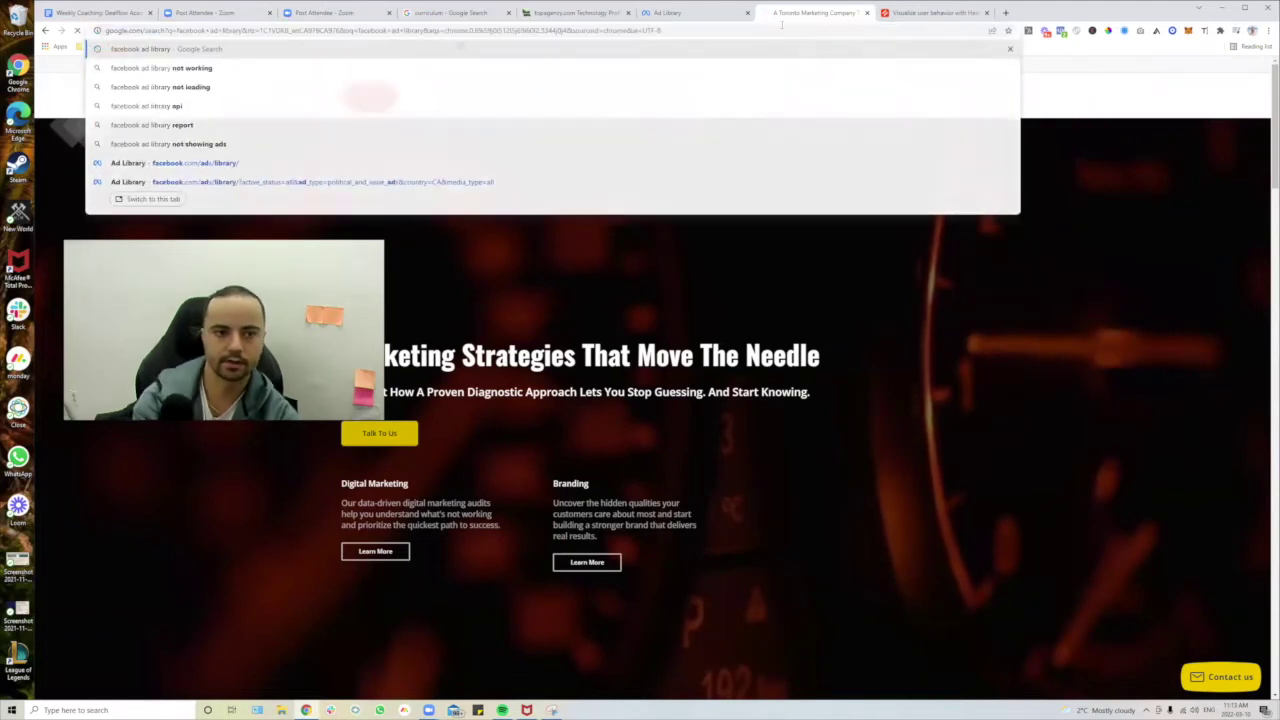
key("Return")
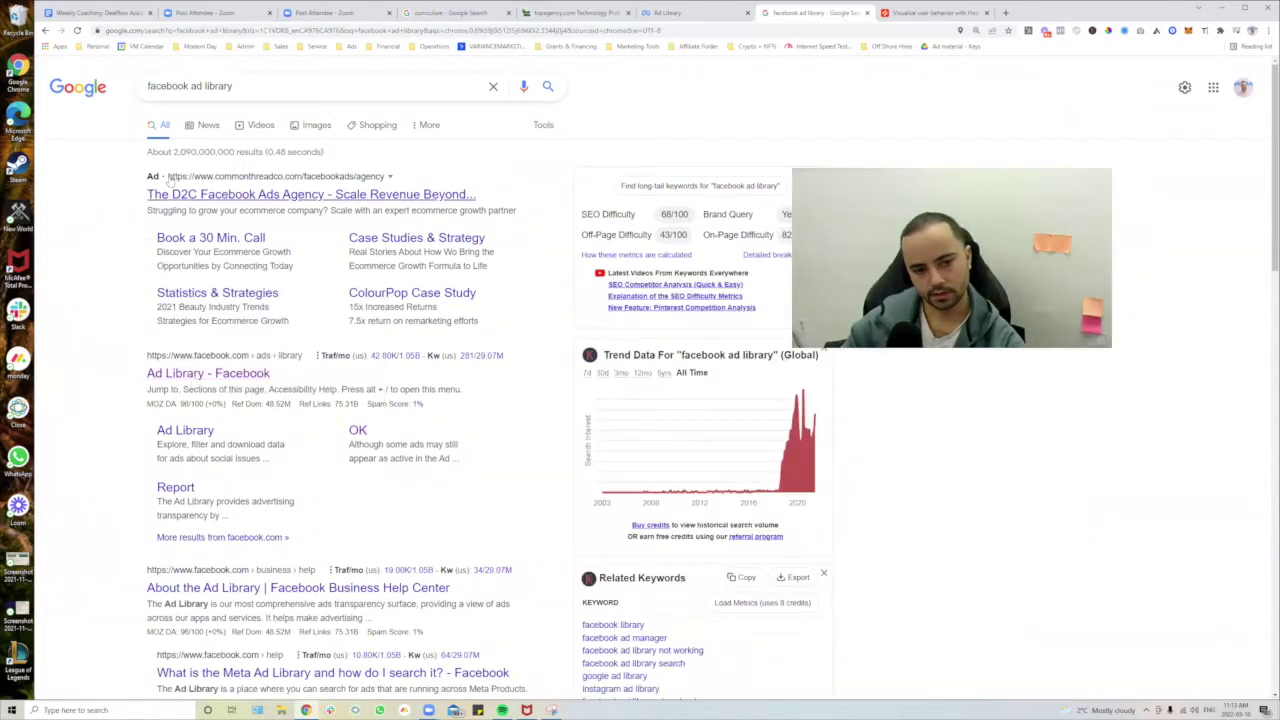
Open the Facebook Ad Library from the search results and set the country to All and the ad category to All ads.
left_click(210, 378)
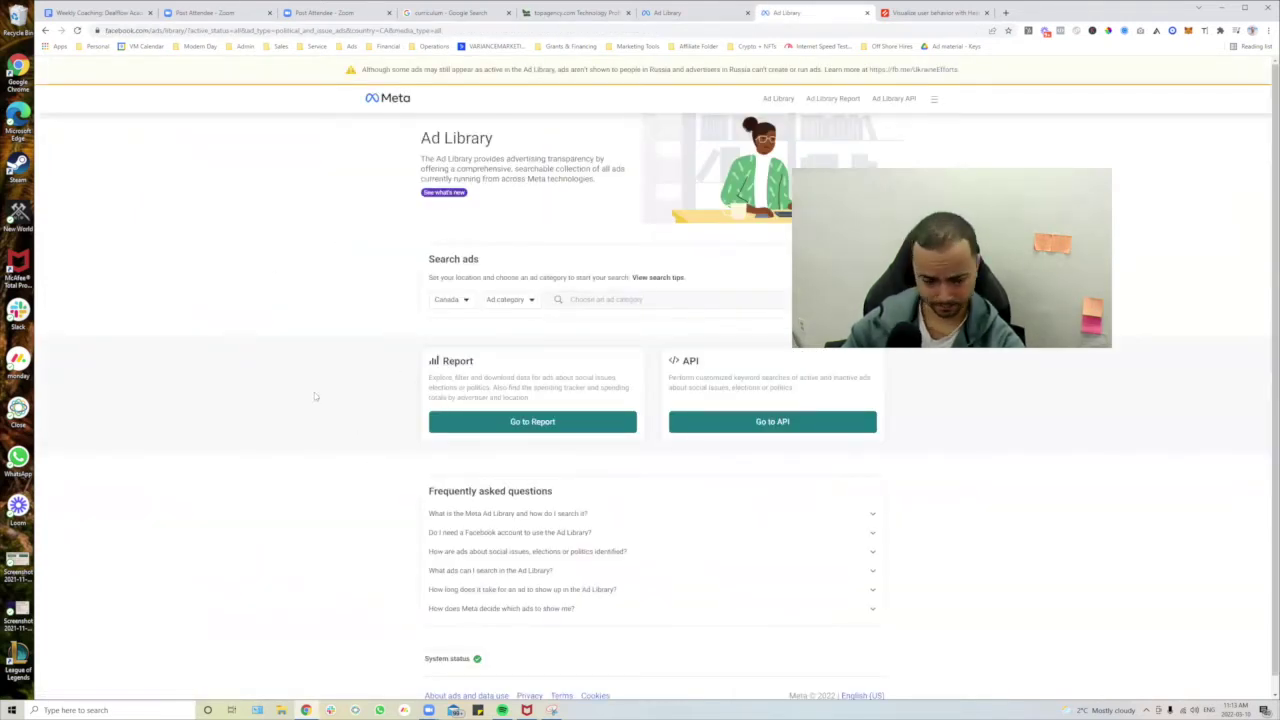
left_click(452, 300)
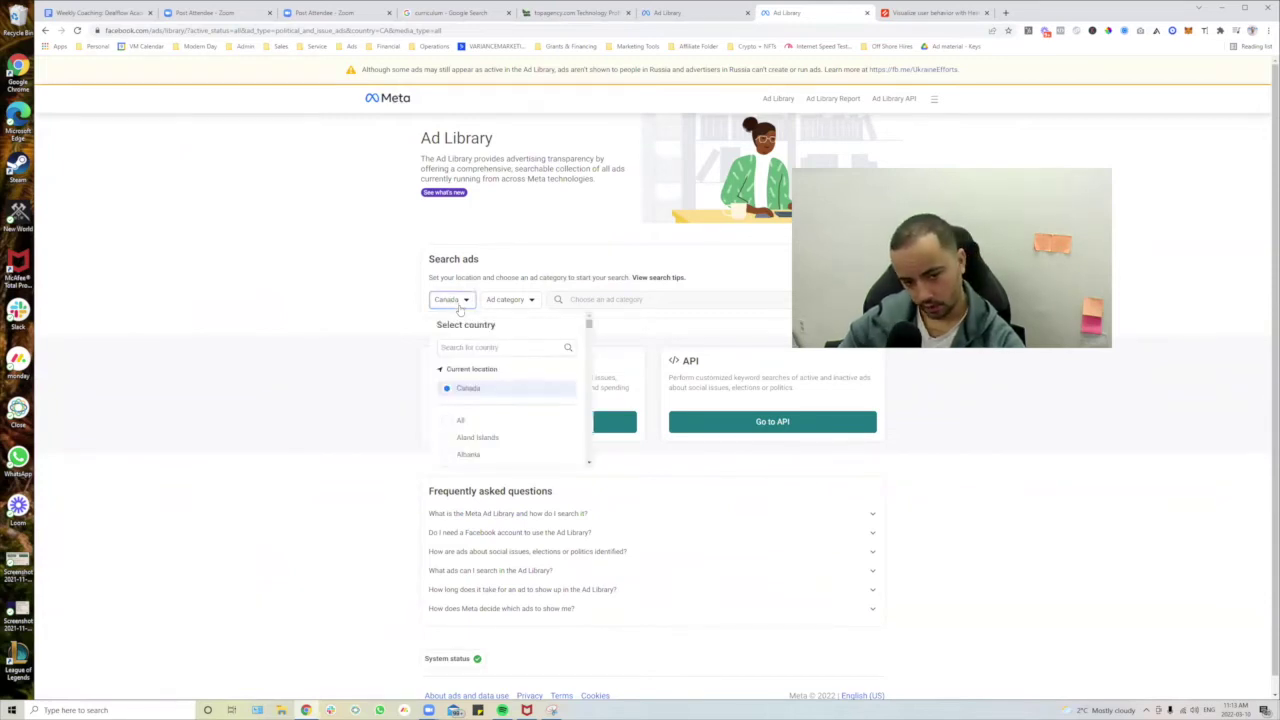
left_click(489, 424)
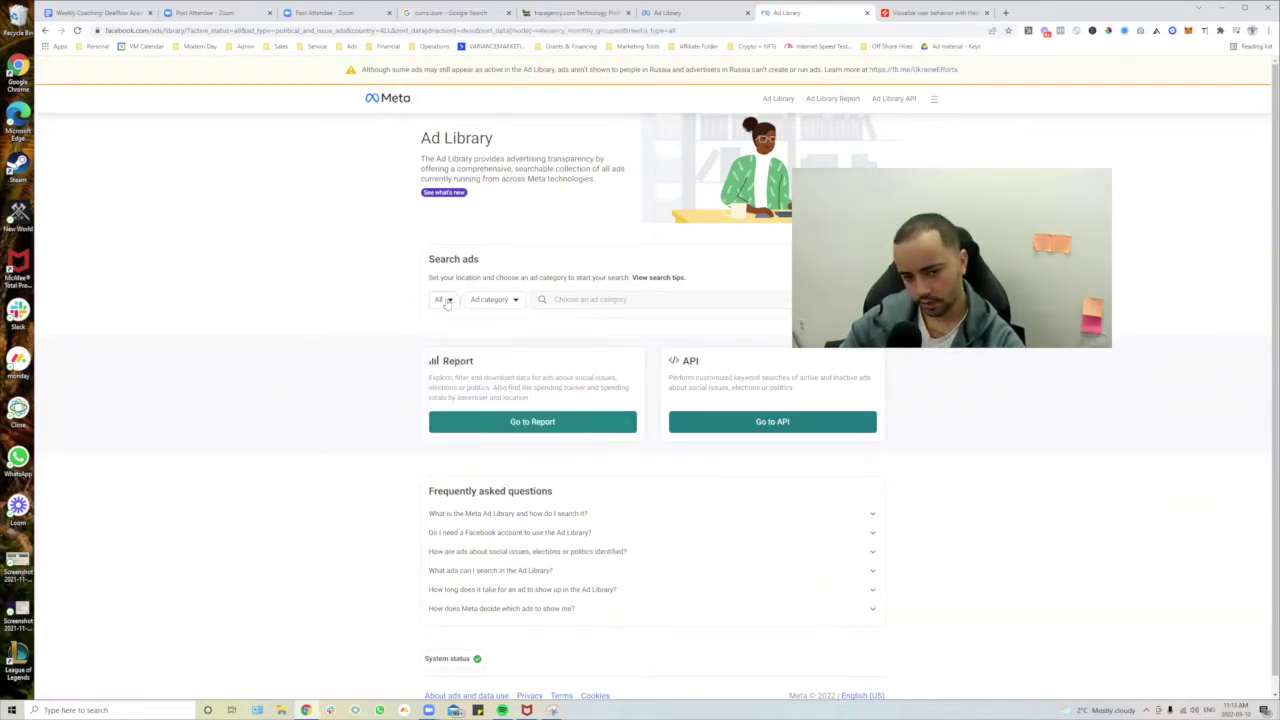
left_click(512, 299)
left_click(515, 348)
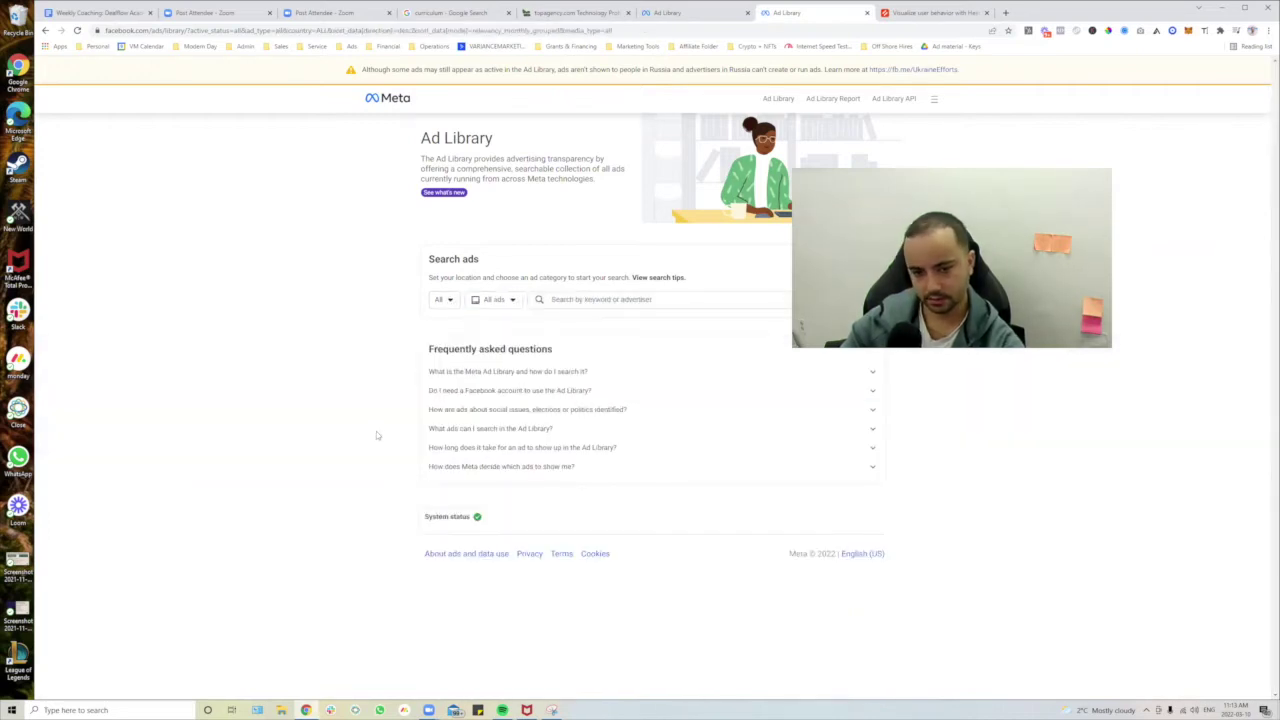
left_click(648, 300)
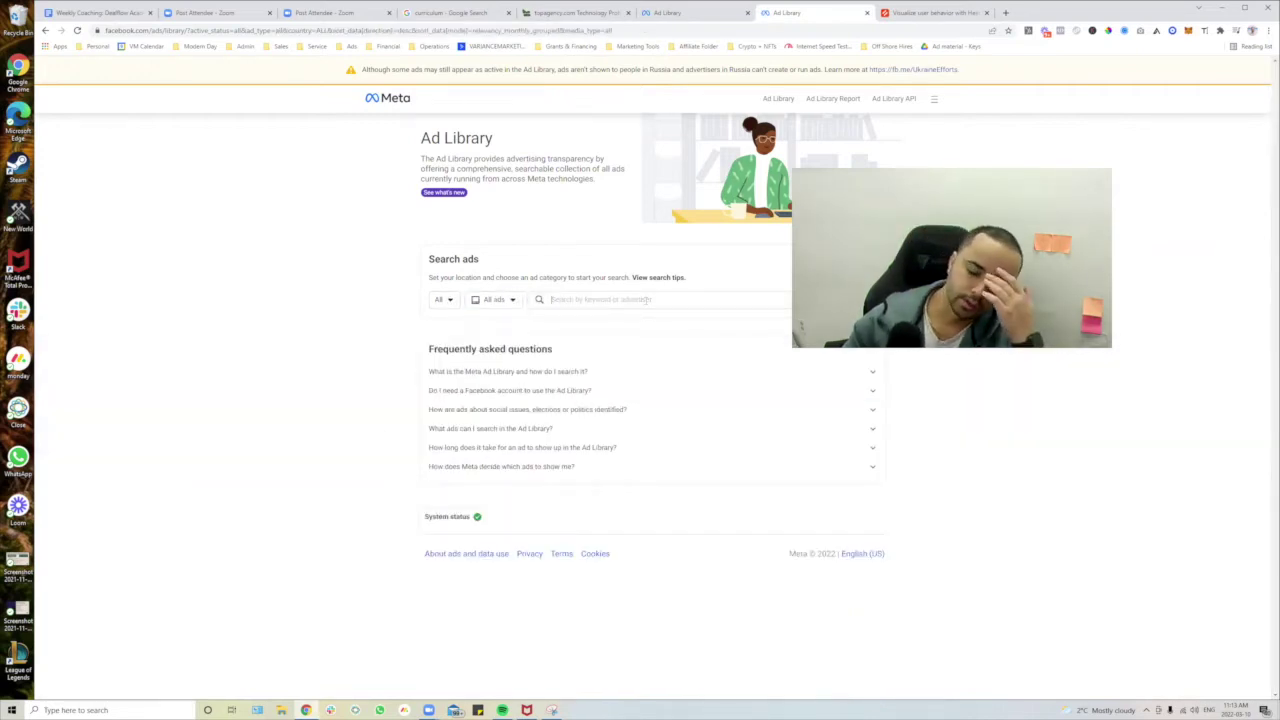
Go back from the topagency.com profile to the "built with" search results and reopen the BuiltWith Technology Lookup homepage.
left_click(595, 12)
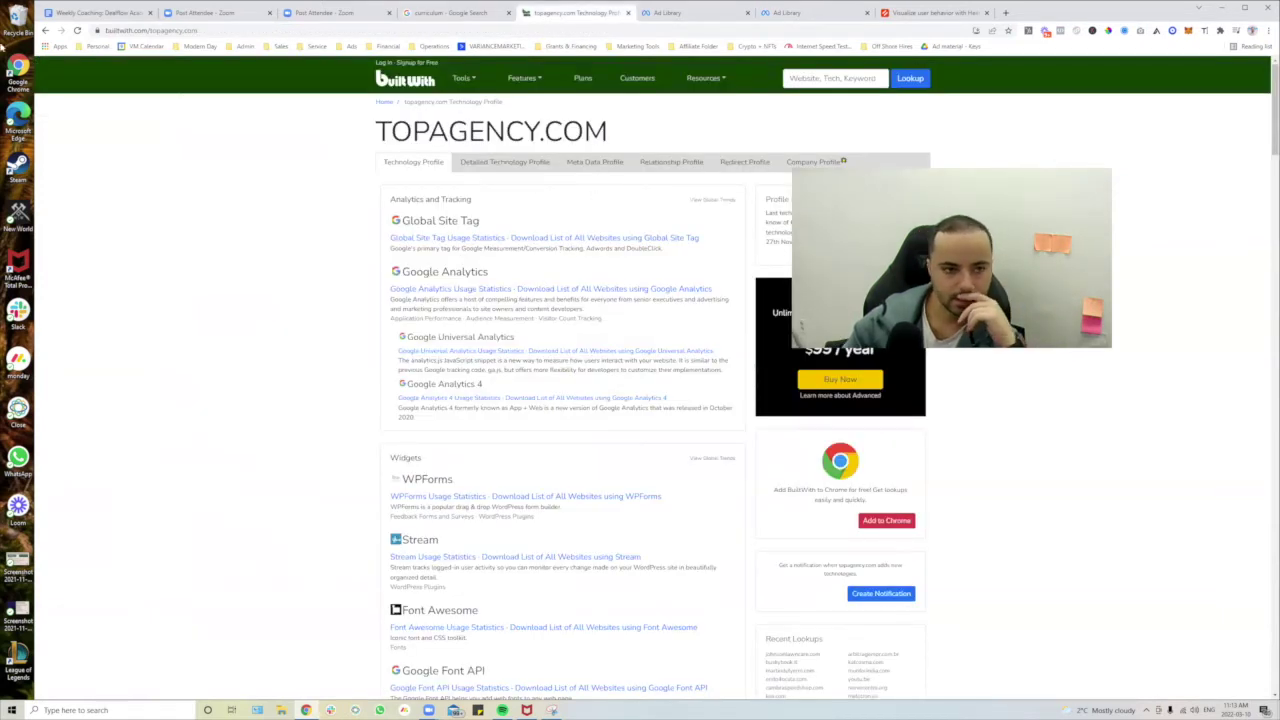
left_click(46, 30)
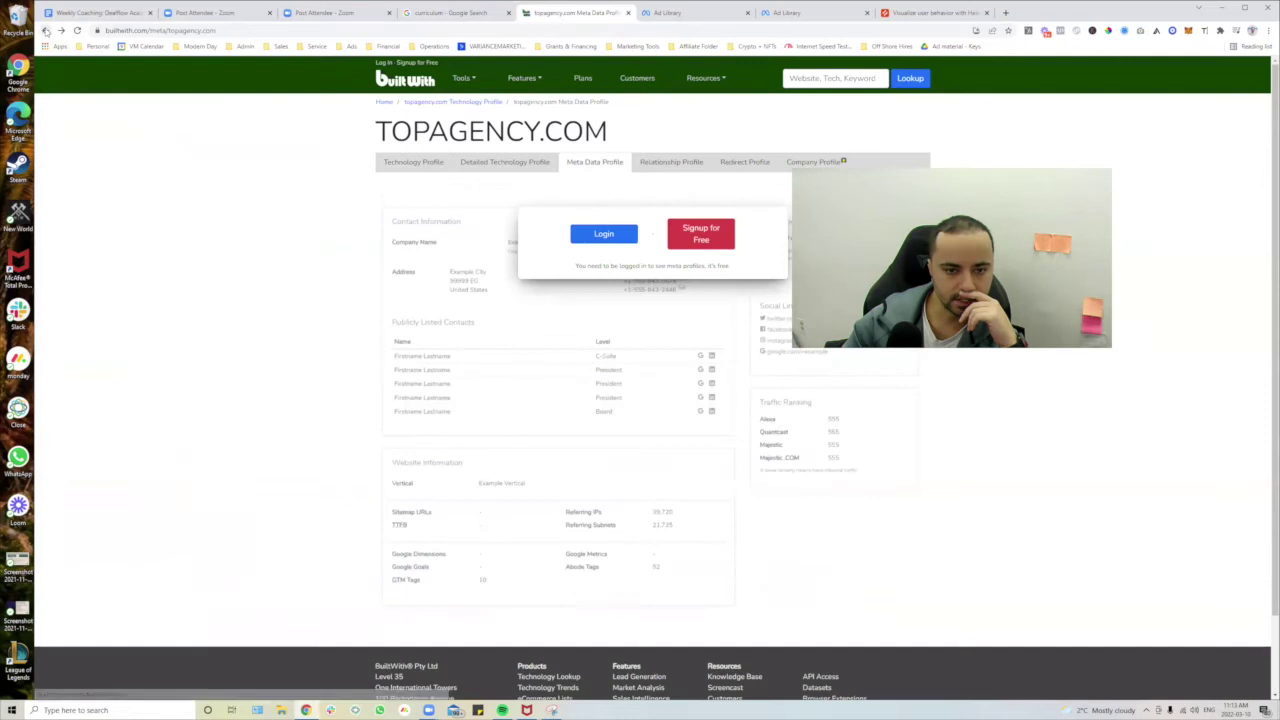
left_click(46, 30)
left_click(46, 30)
left_click(46, 30)
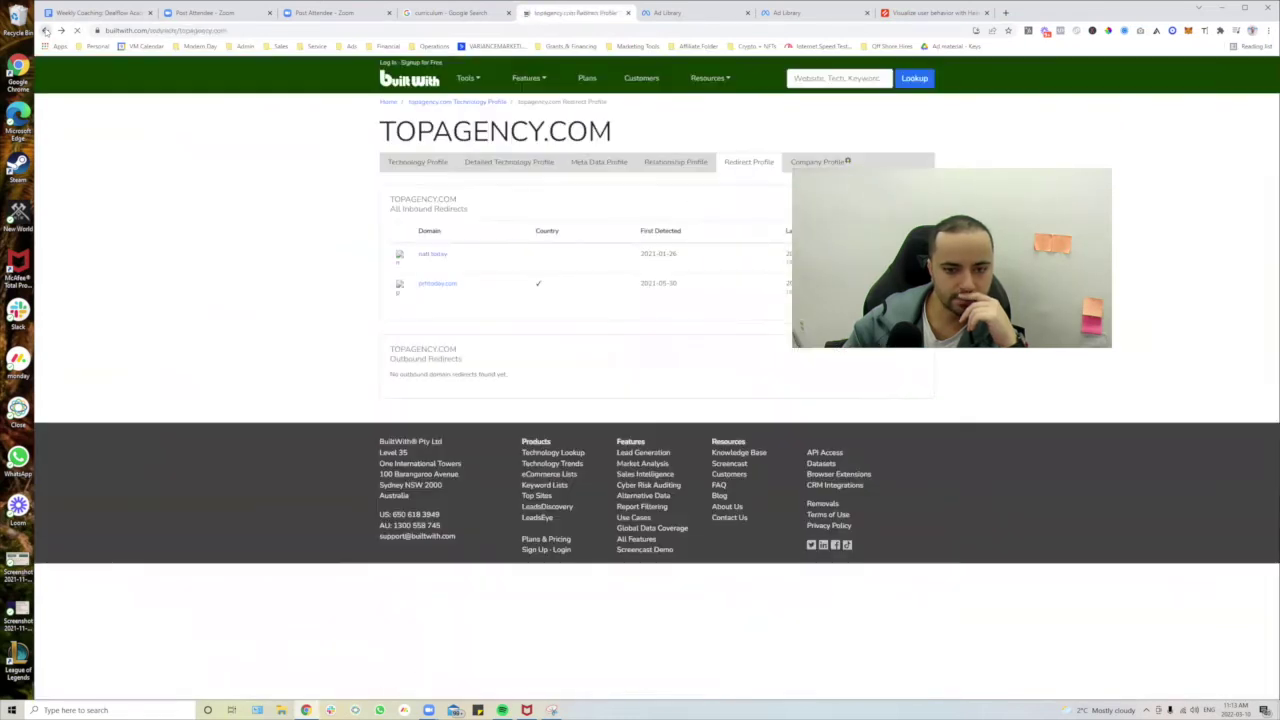
left_click(46, 30)
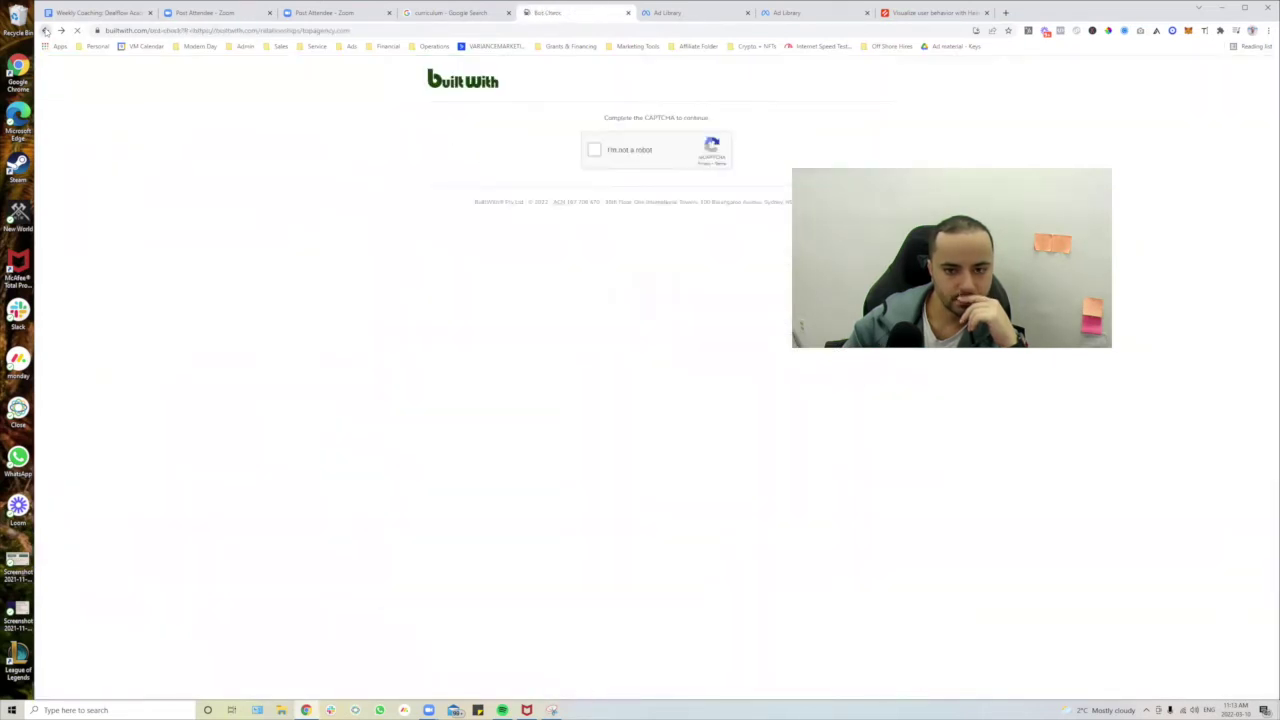
left_click(46, 30)
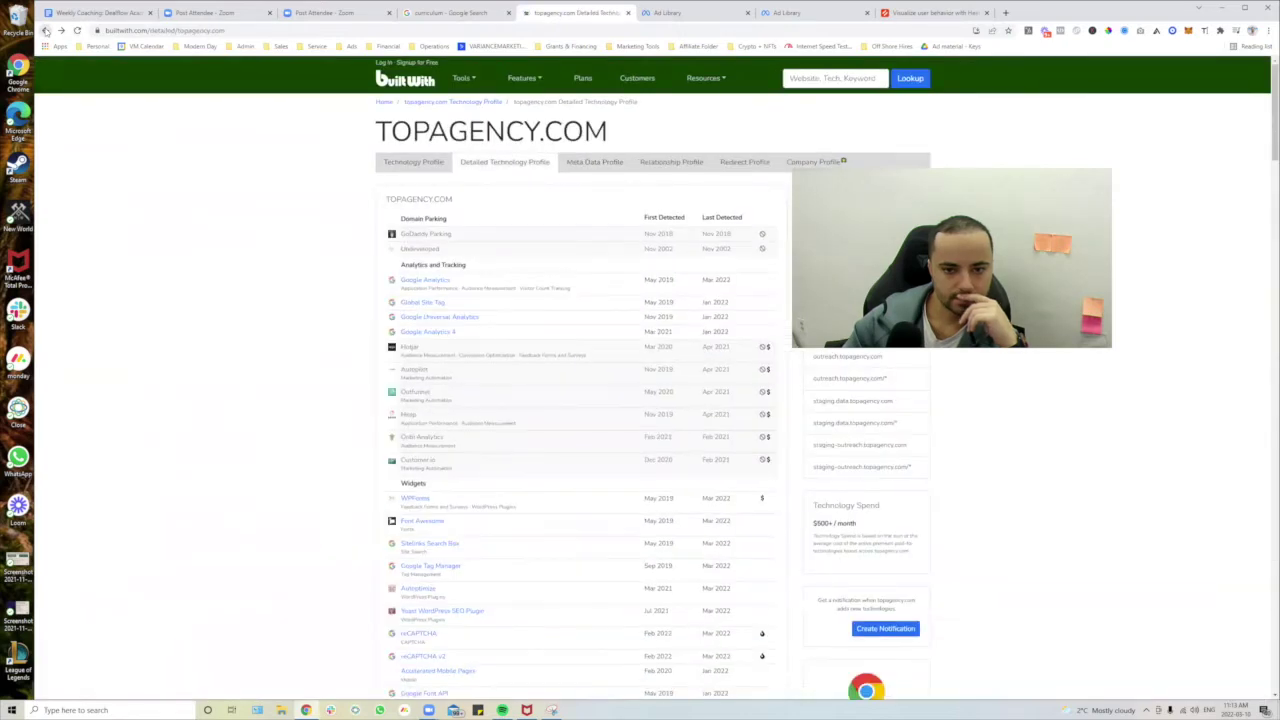
left_click(46, 30)
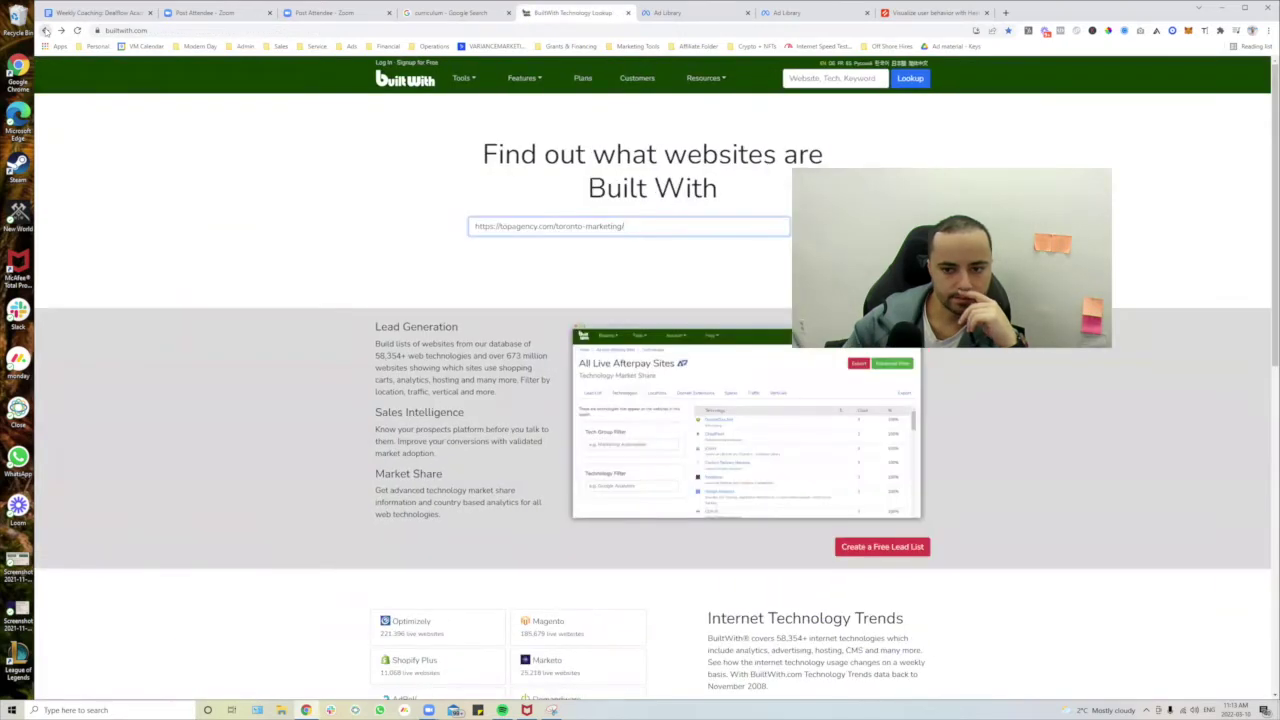
left_click(46, 30)
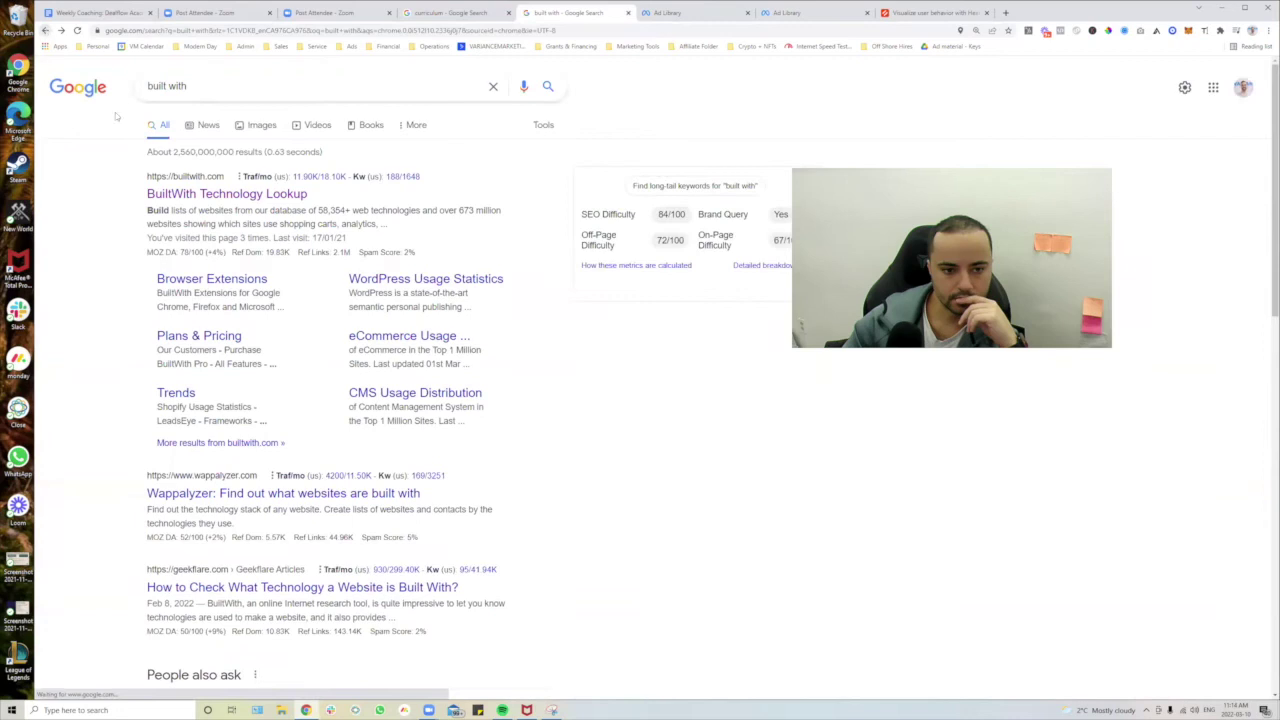
left_click(245, 196)
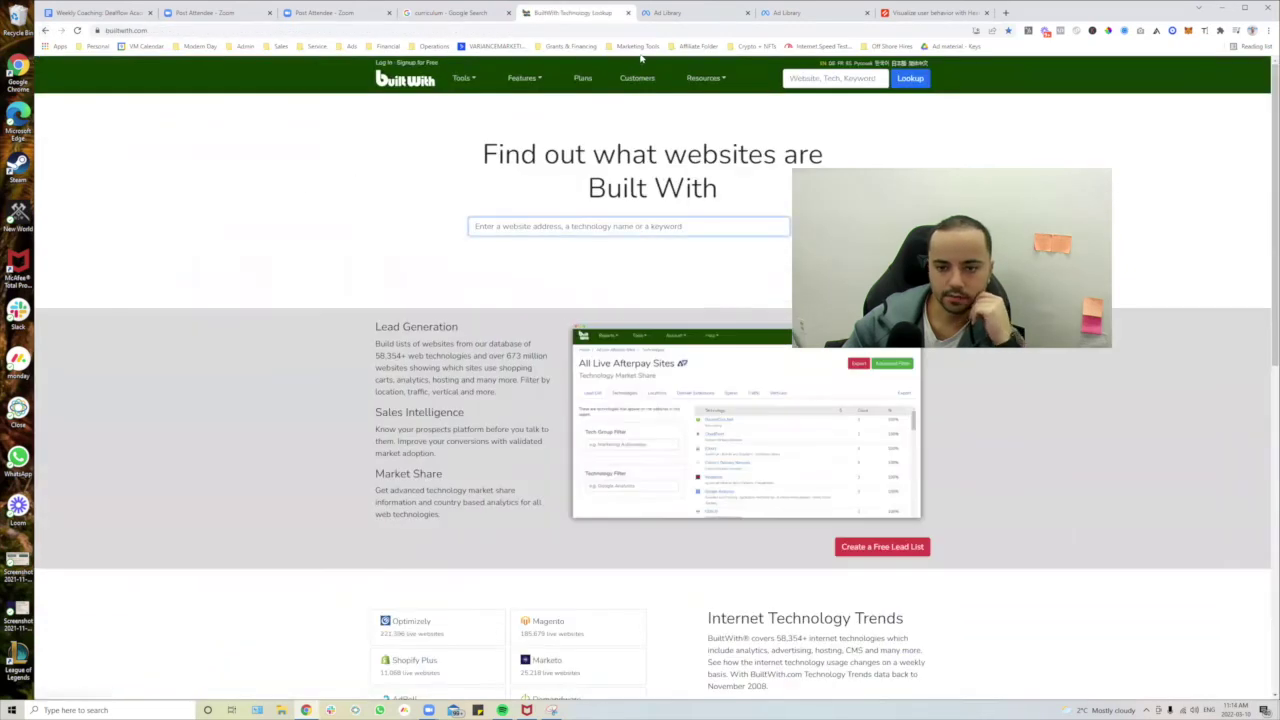
left_click(605, 227)
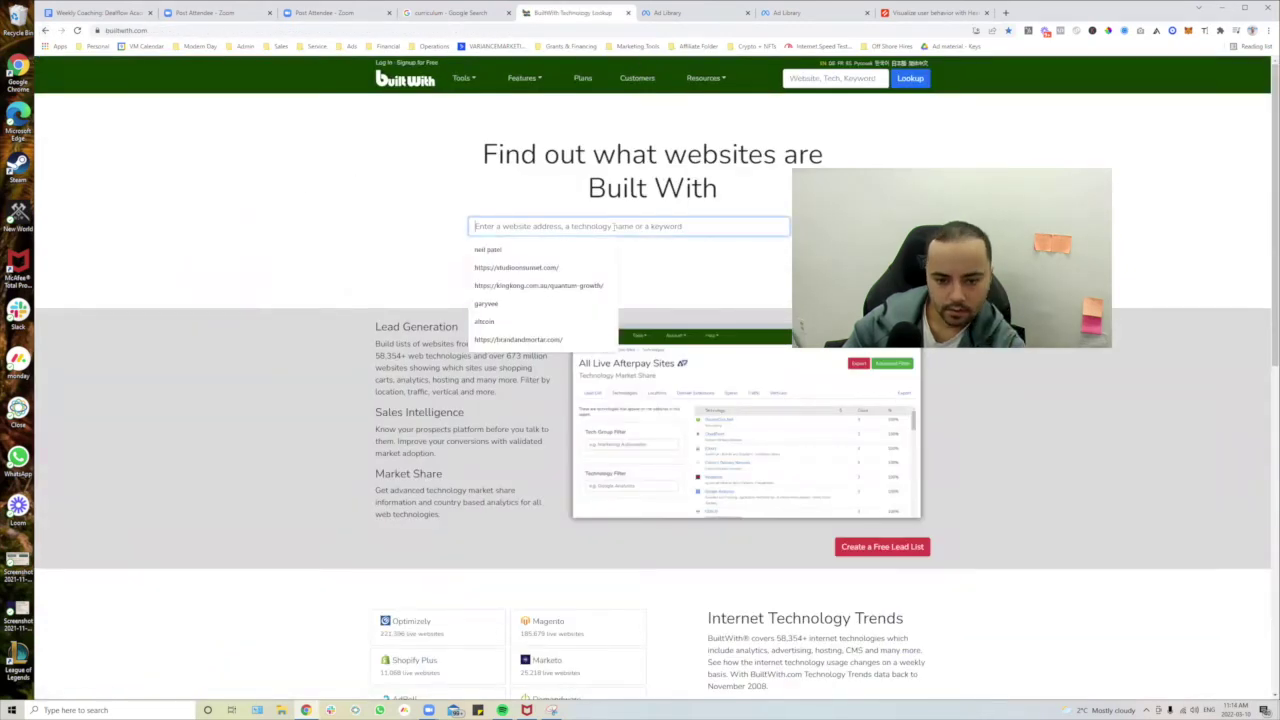
left_click(530, 339)
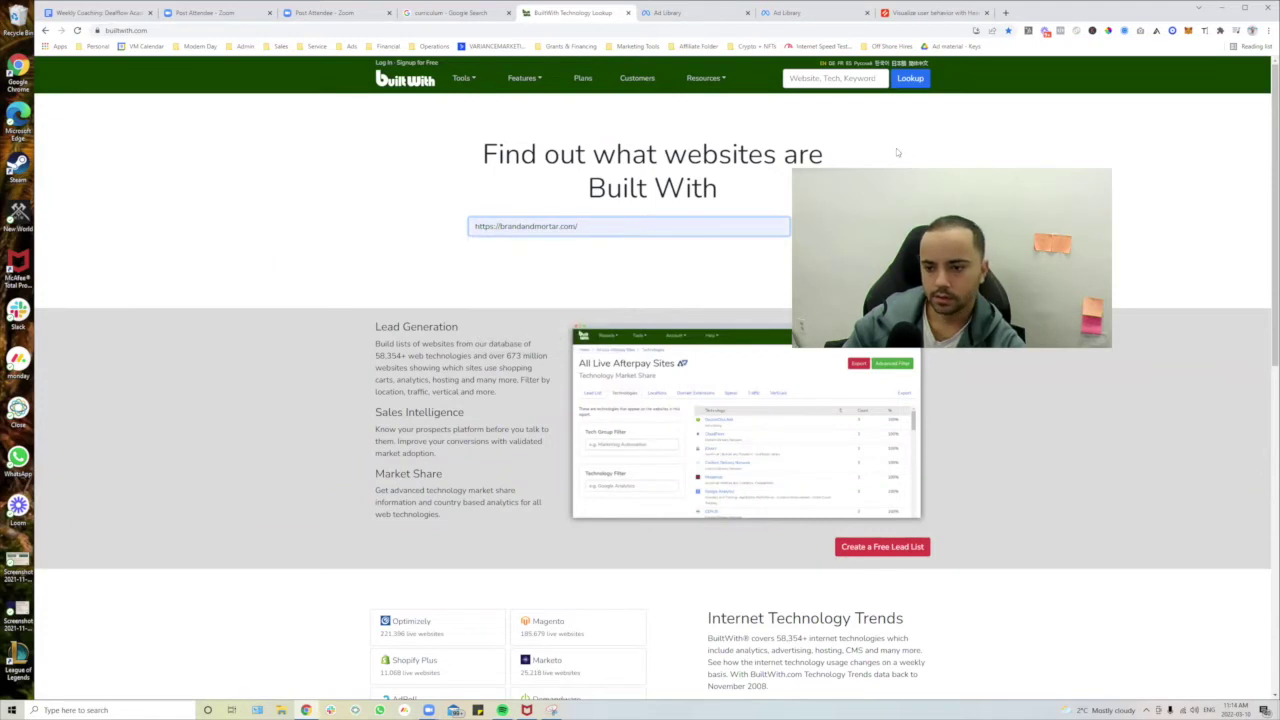
left_click(910, 78)
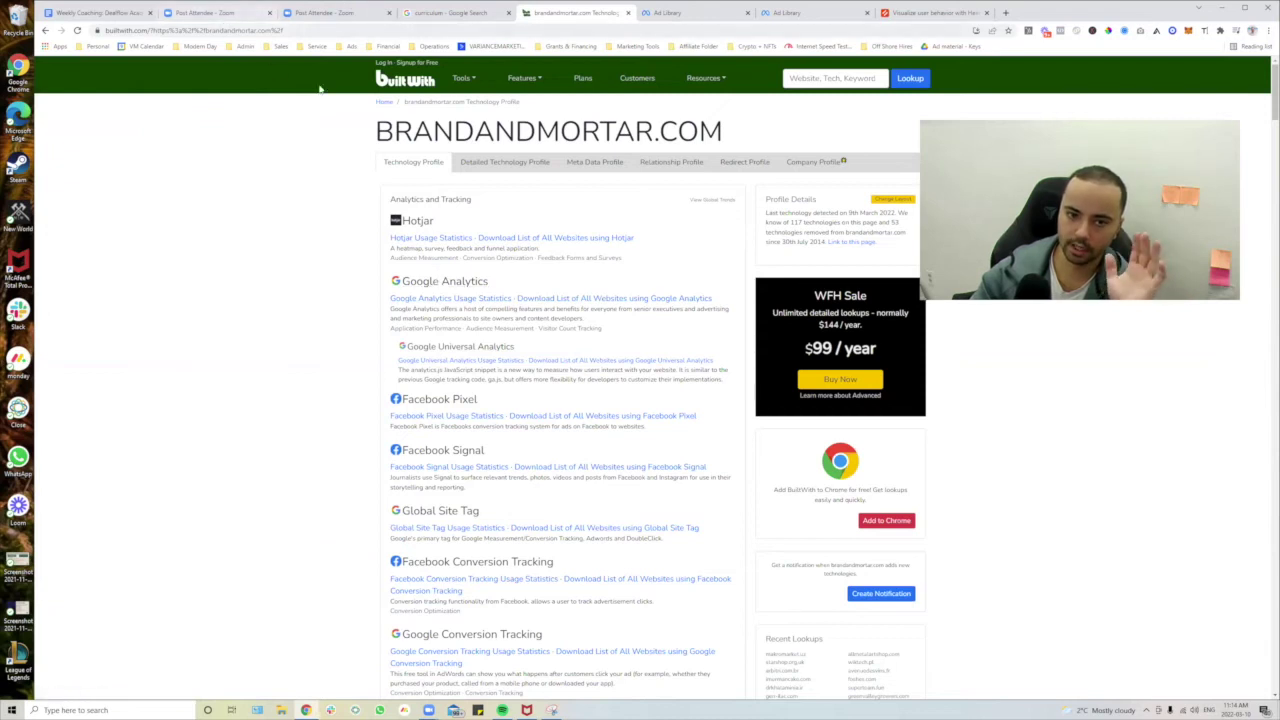
Copy the brandandmortar.com heading, close the duplicate Ad Library page, and search all ads for "brand and mortar", choosing the Brand & Mortar advertiser.
left_click_drag(376, 131, 760, 137)
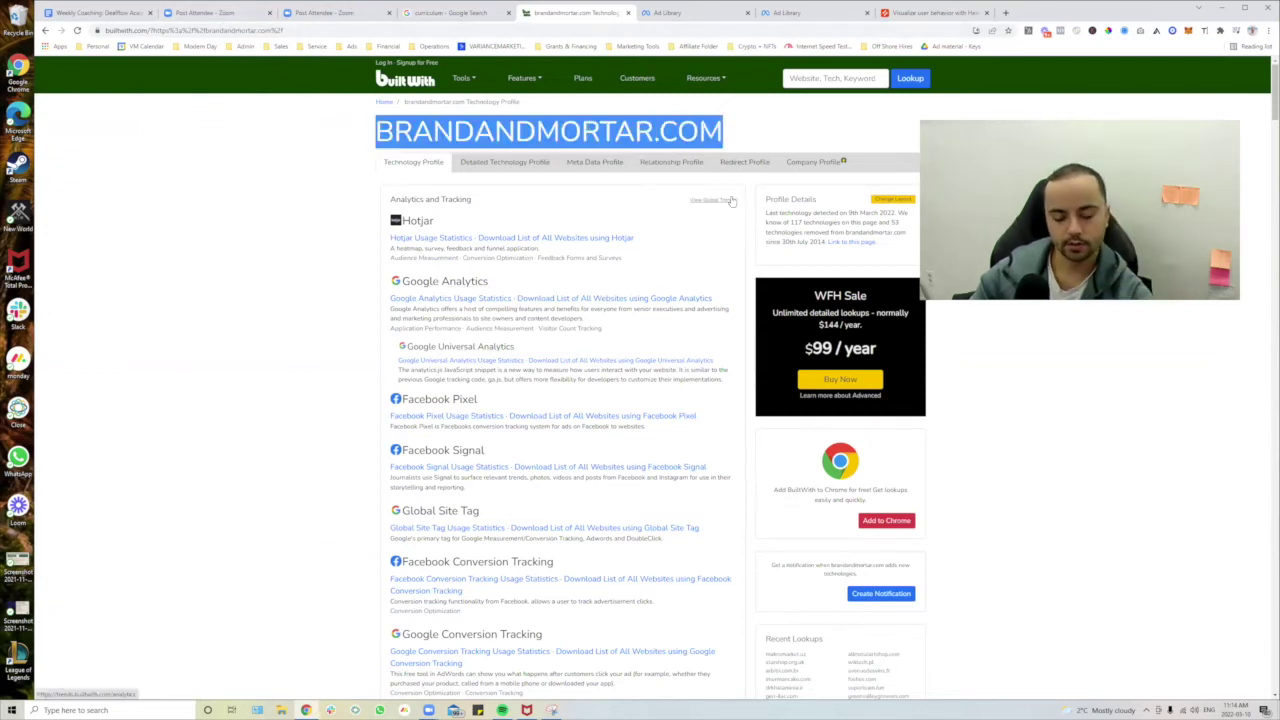
left_click(702, 14)
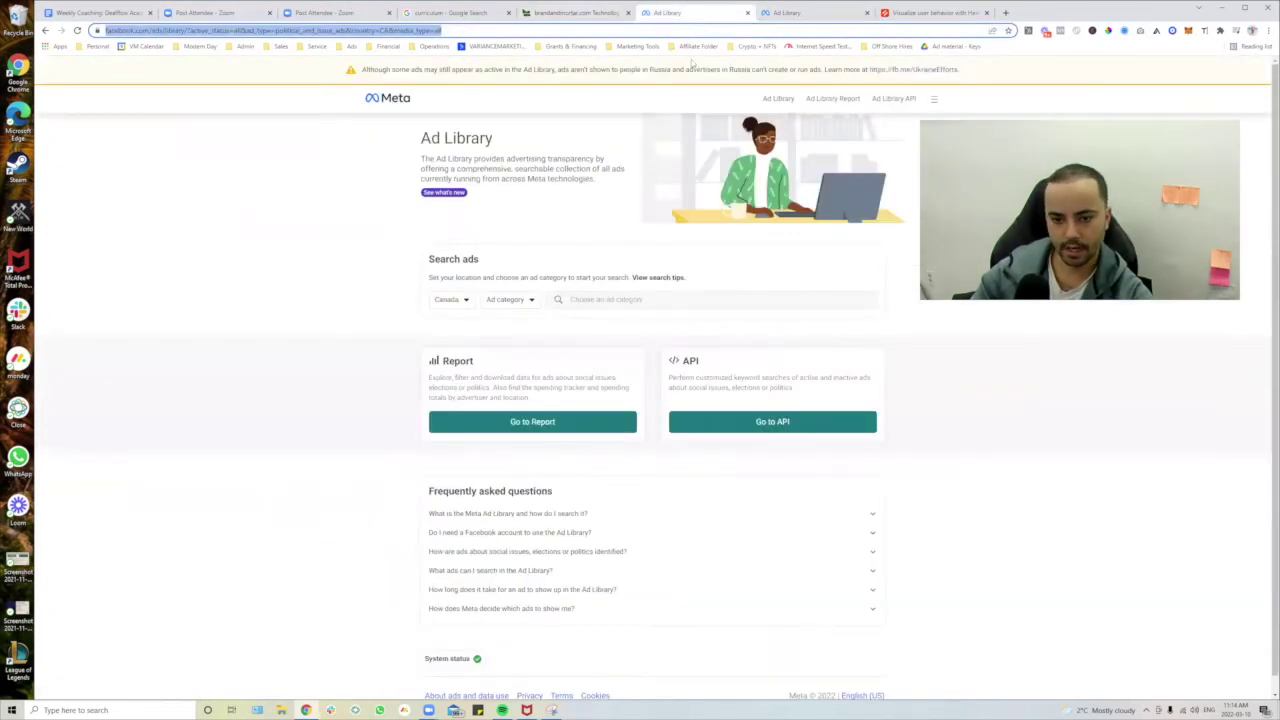
left_click(747, 13)
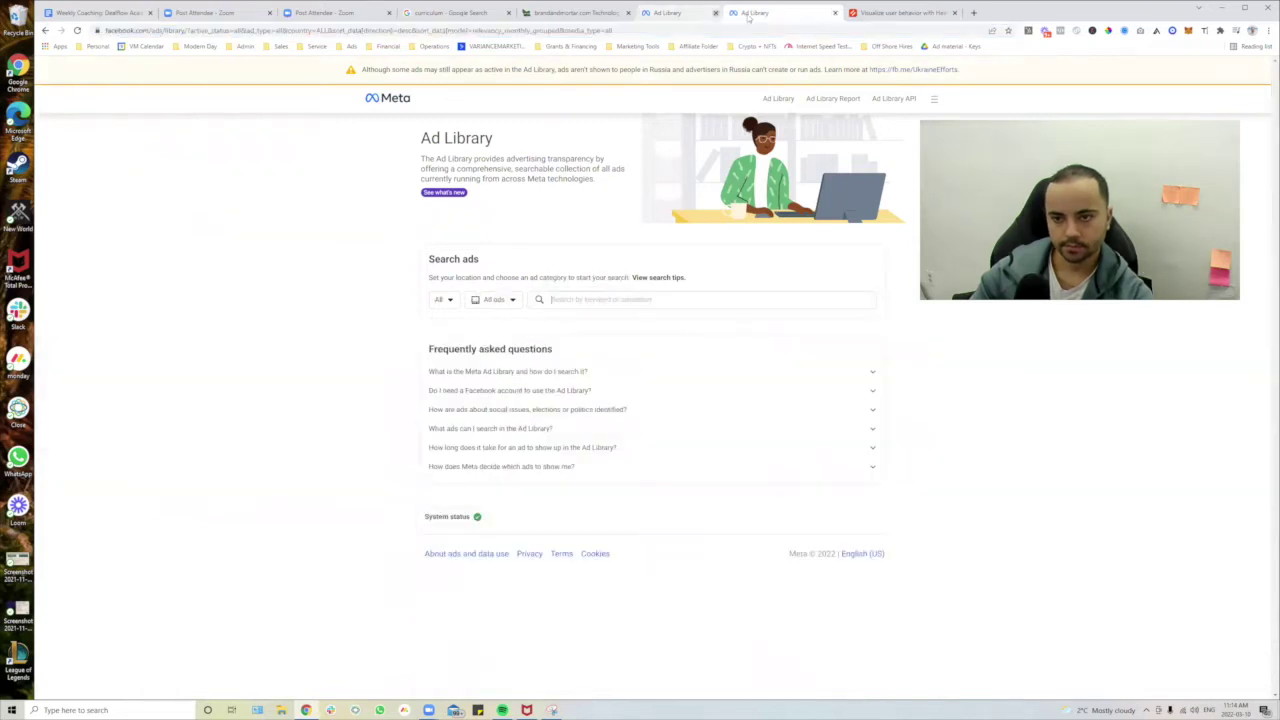
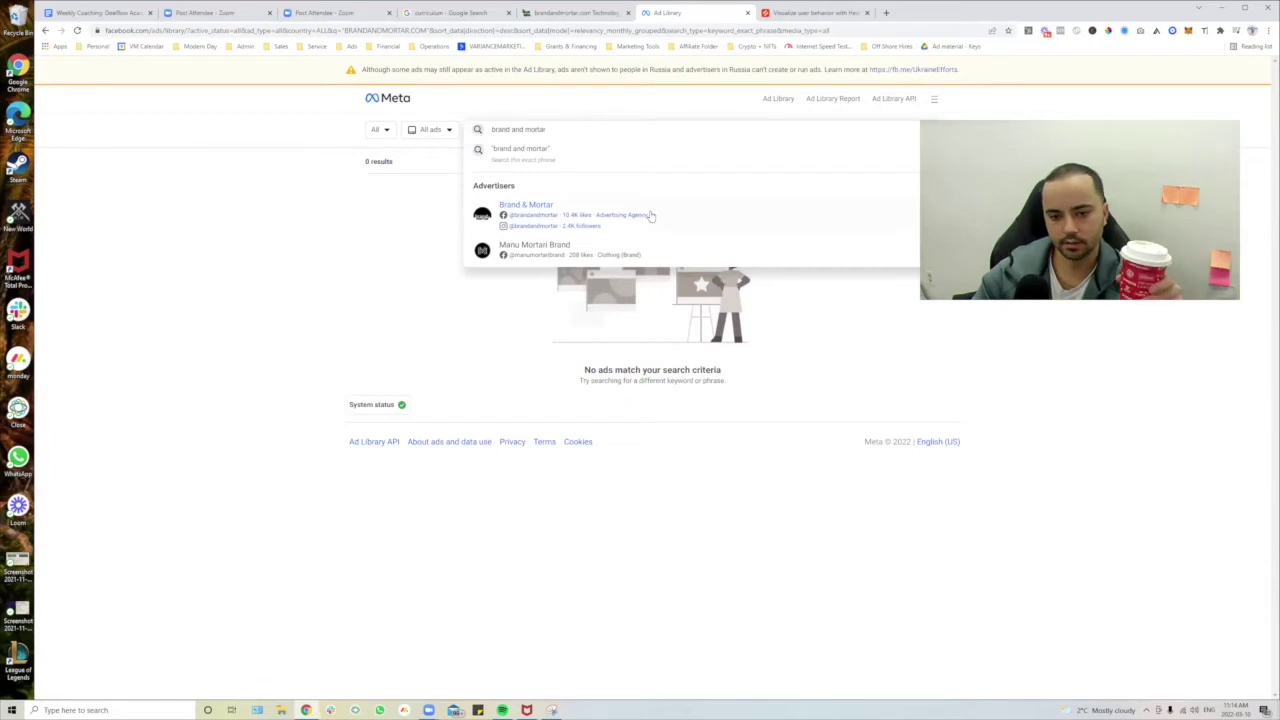
left_click(649, 214)
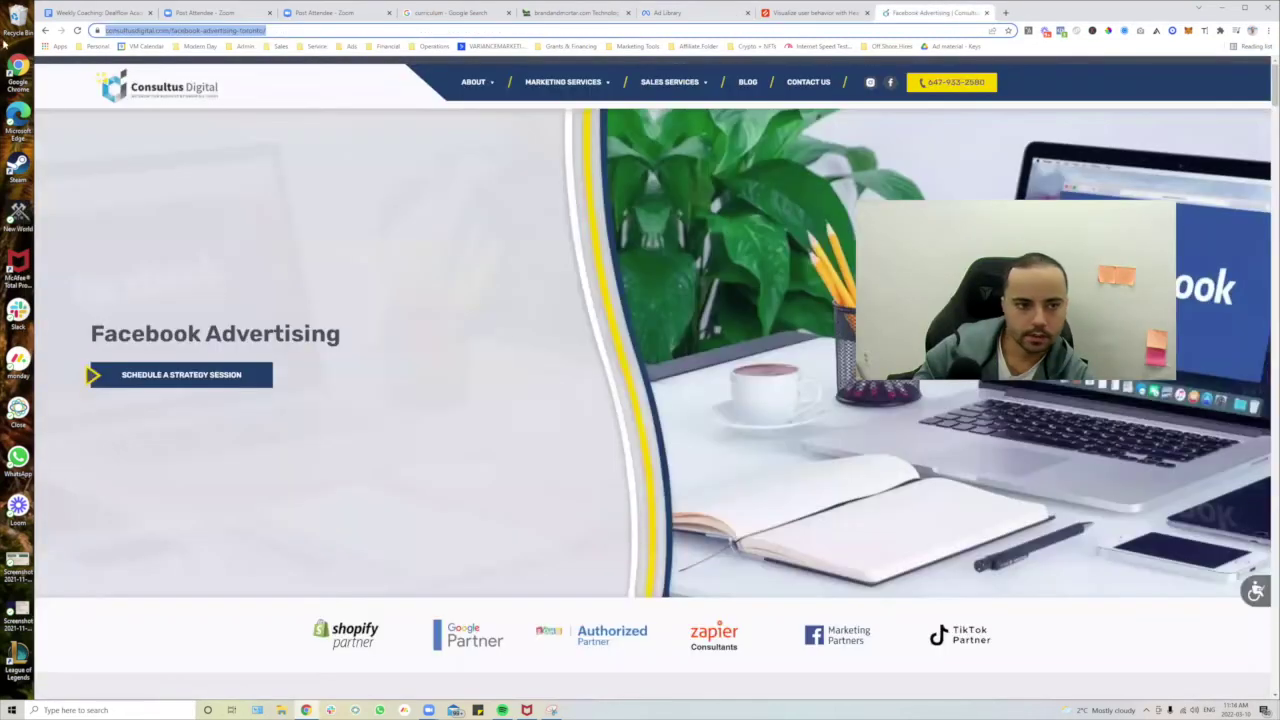
Return from Consultus Digital to the "best advertising facebook canada" results, browse them, and open the Rakuten Advertising sponsored result.
key("alt+Left")
scroll(318, 585, "down", 2)
scroll(318, 586, "down", 3)
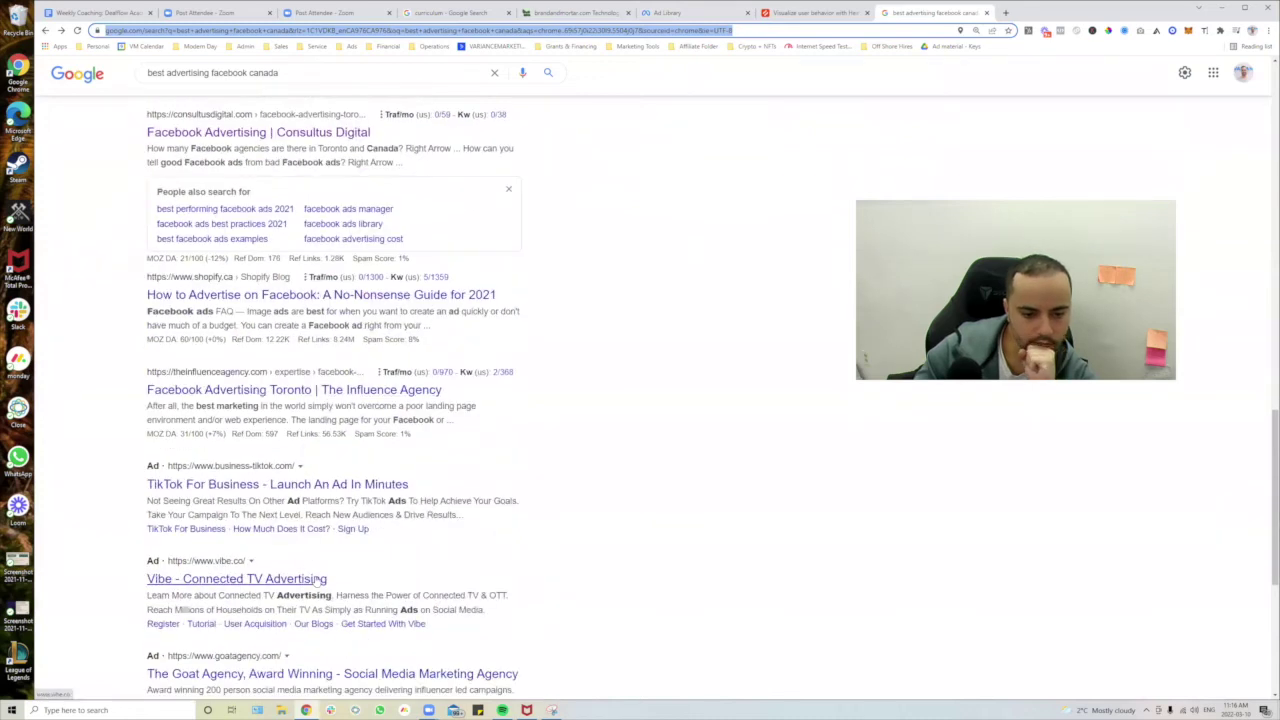
scroll(318, 580, "down", 2)
scroll(323, 537, "up", 9)
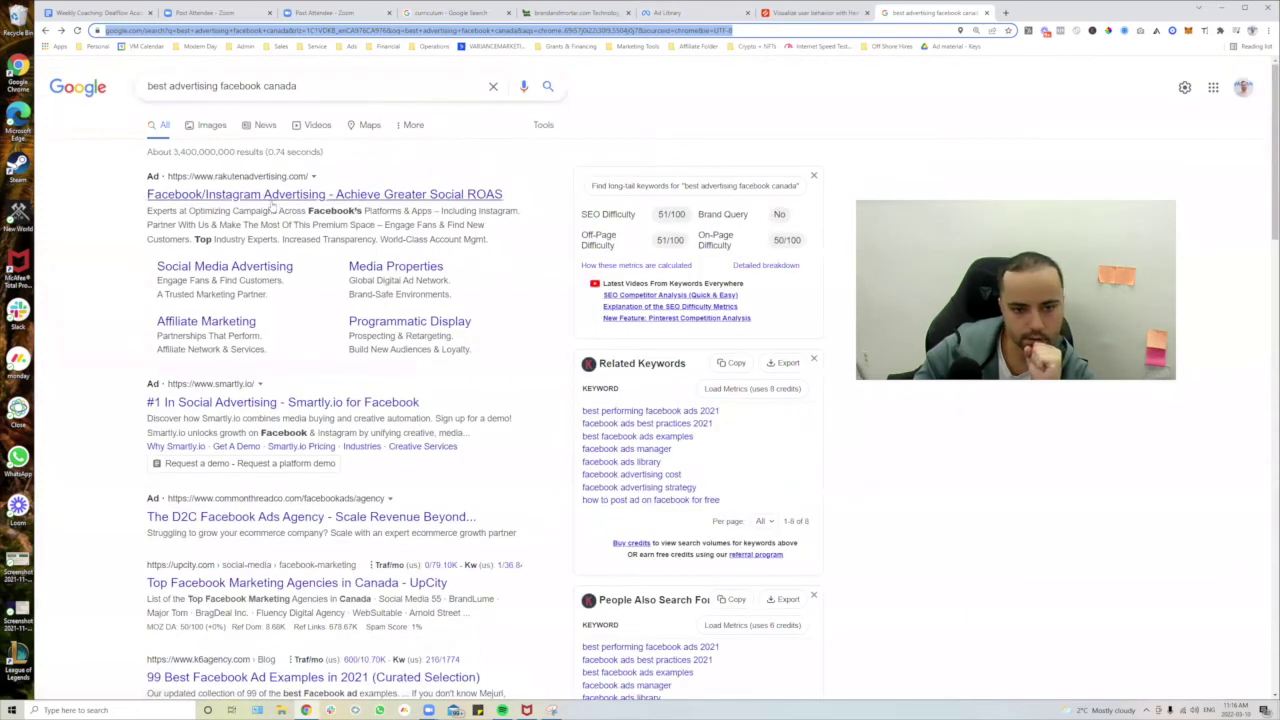
left_click(320, 196)
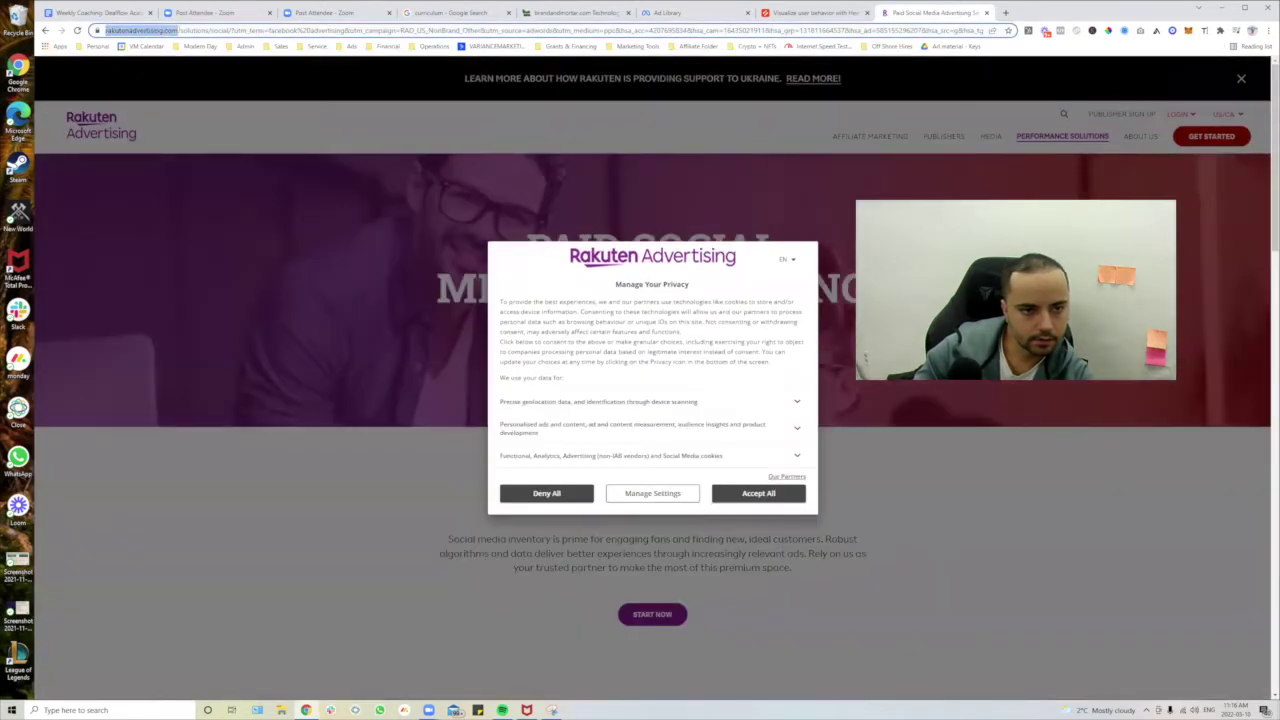
Search the Ad Library for "Rakuten ad" and open the Rakuten Advertising advertiser.
left_click(815, 12)
left_click(668, 12)
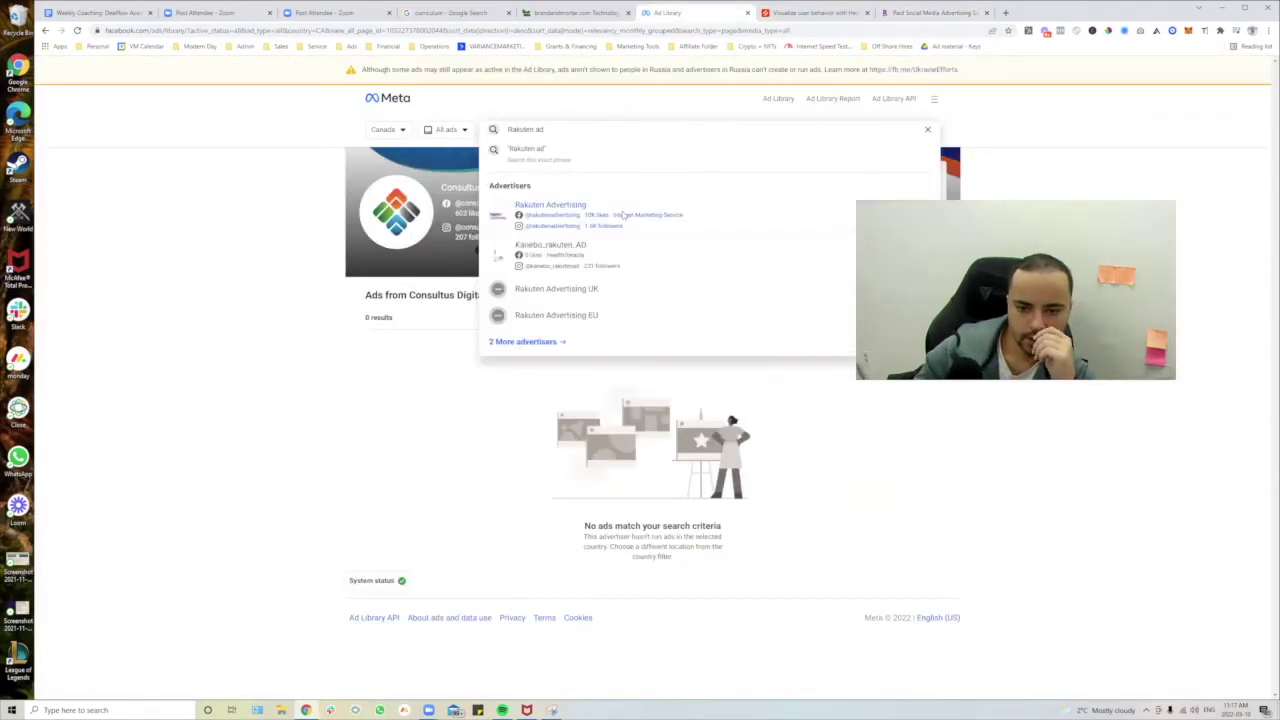
left_click(623, 214)
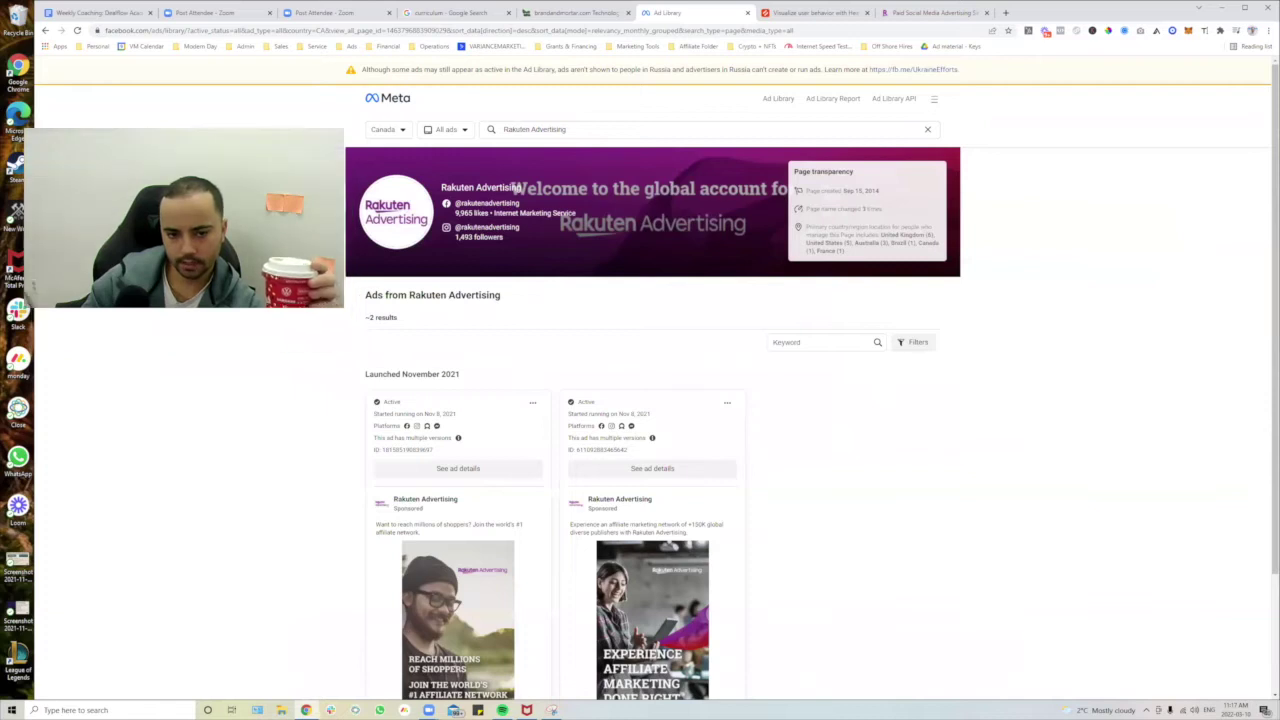
Review Rakuten Advertising's ads in the Ad Library, check its open website page, and return to the ads.
scroll(680, 340, "down", 2)
scroll(644, 345, "up", 2)
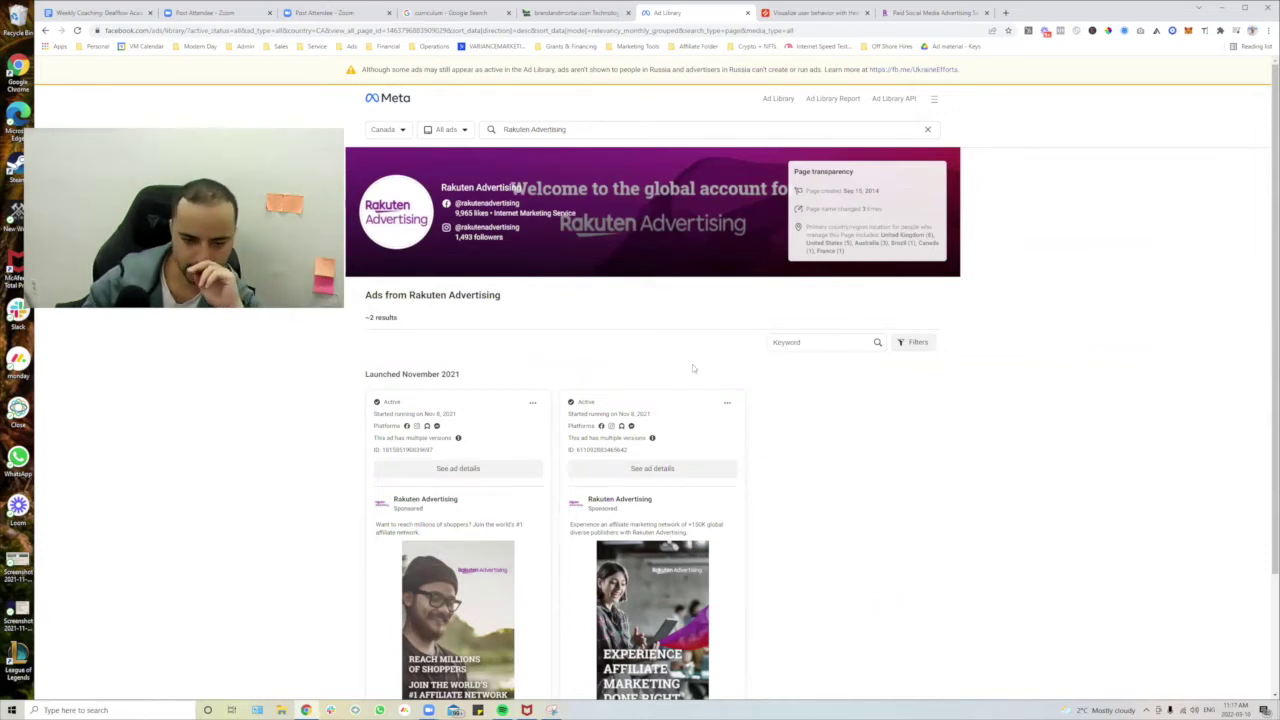
scroll(612, 359, "down", 2)
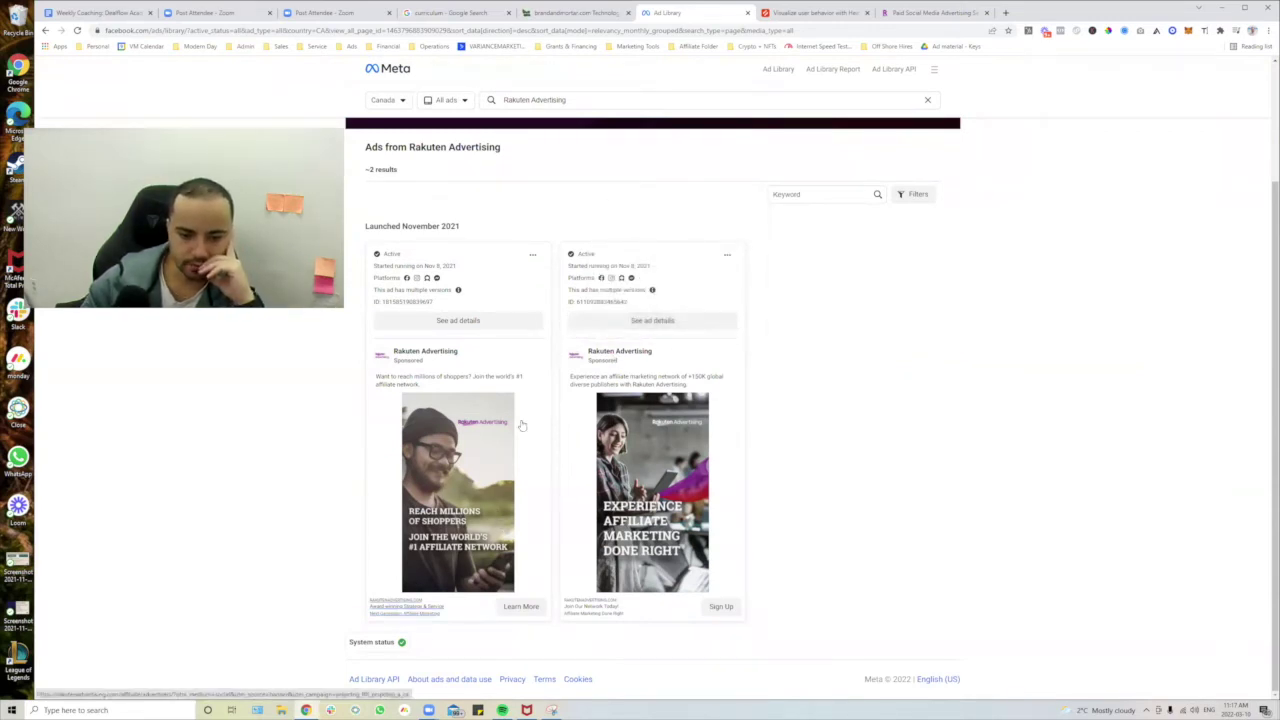
left_click(893, 13)
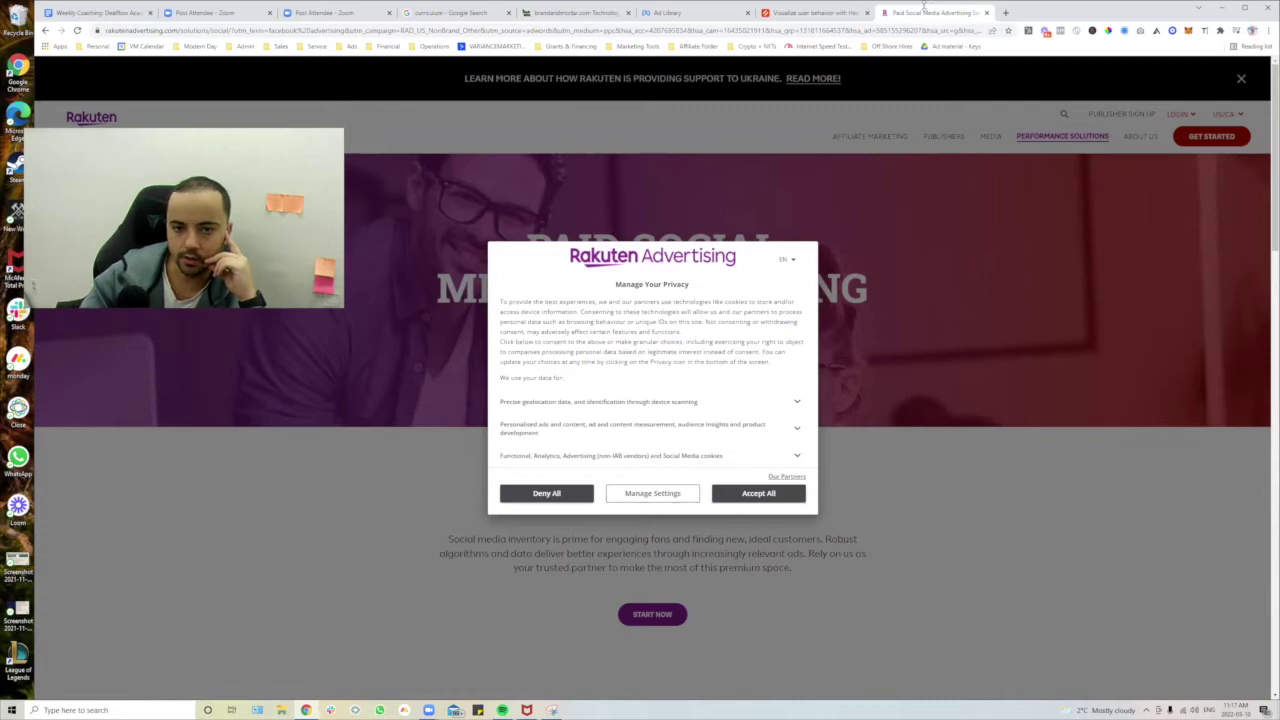
left_click(704, 20)
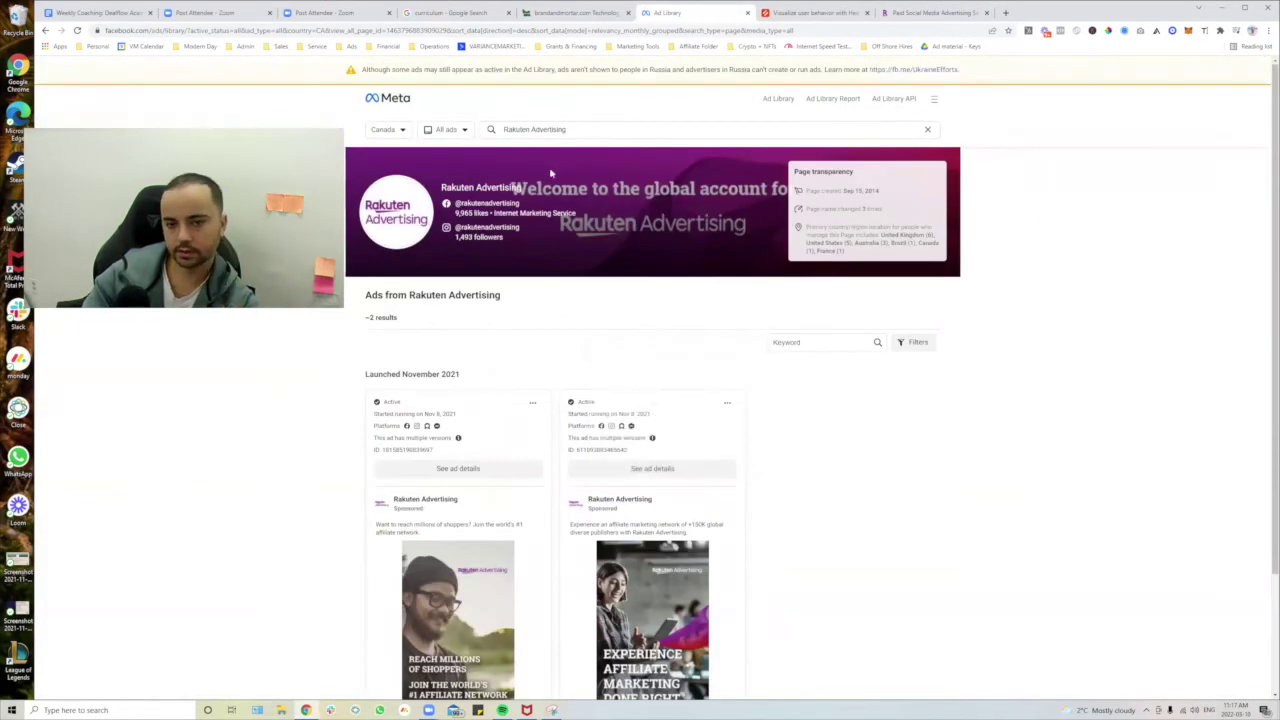
Search the Ad Library for "mortgage" and open the Canada Mortgage and Housing Corporation (CMHC) advertiser.
left_click(571, 129)
type("mortgage")
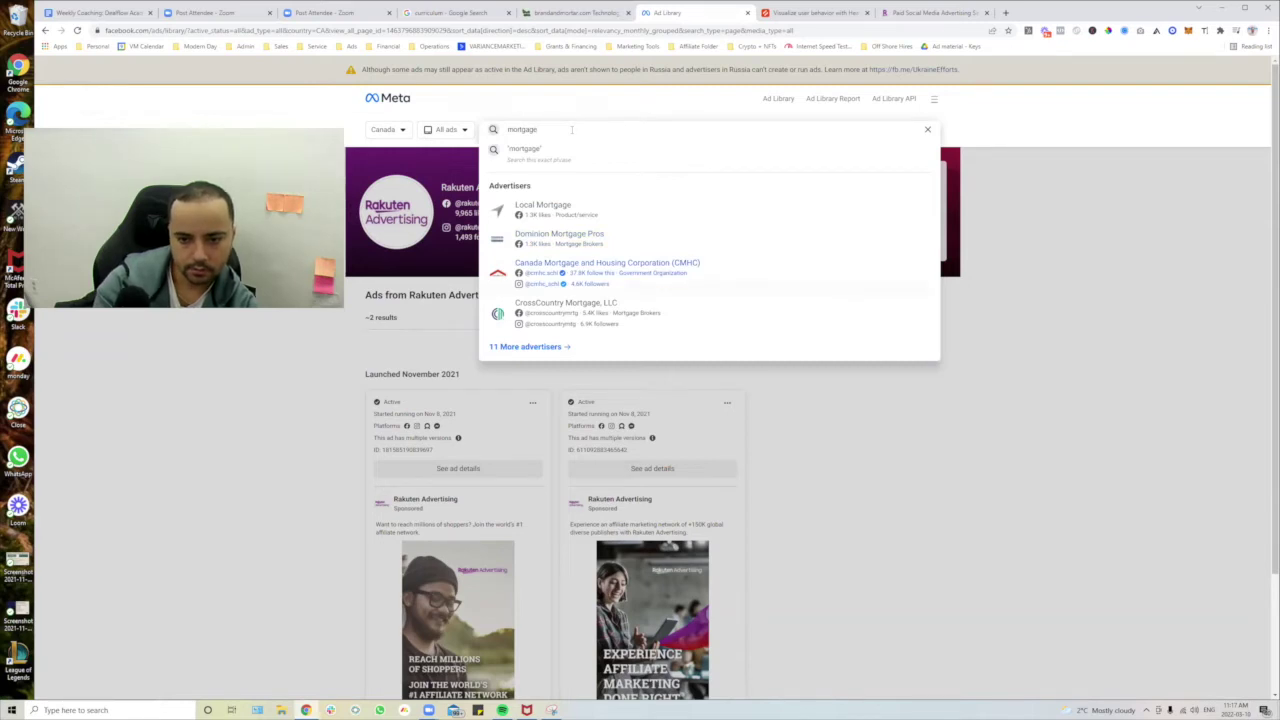
left_click(605, 263)
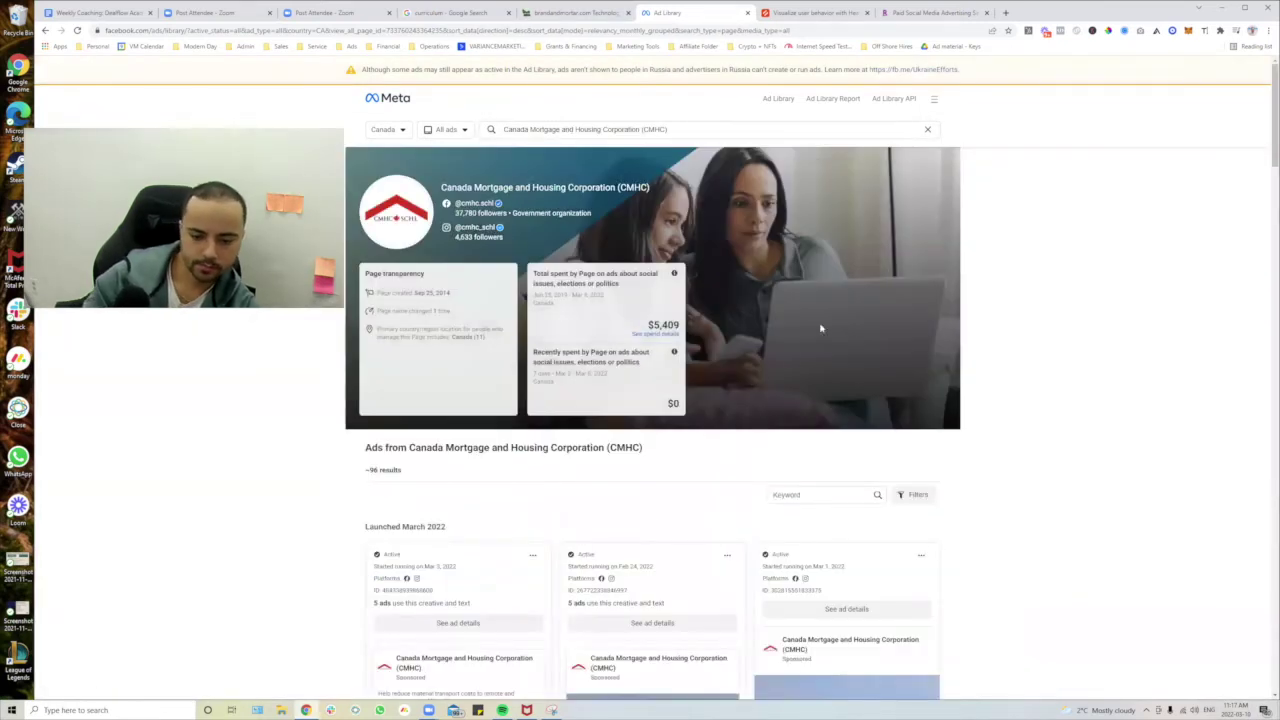
Look through the full list of CMHC ads down to the oldest launches and return to the page overview.
scroll(821, 328, "down", 10)
scroll(721, 398, "down", 15)
scroll(718, 394, "down", 10)
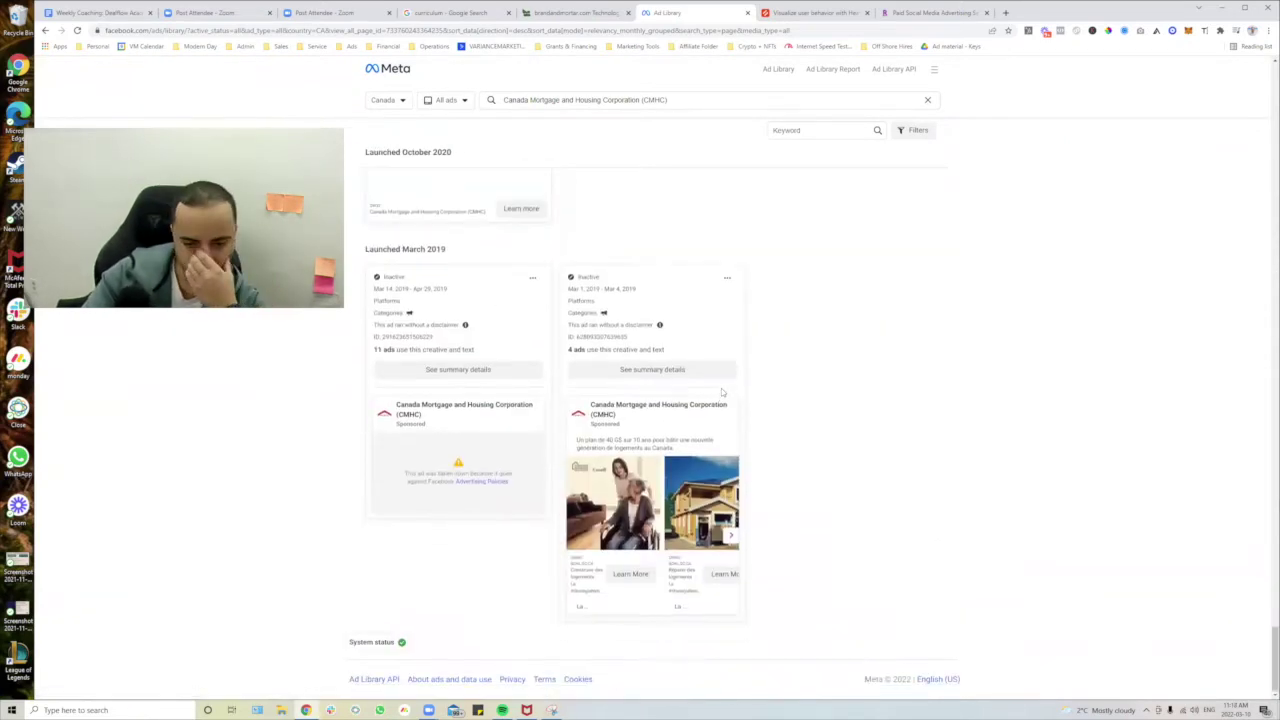
scroll(725, 392, "up", 20)
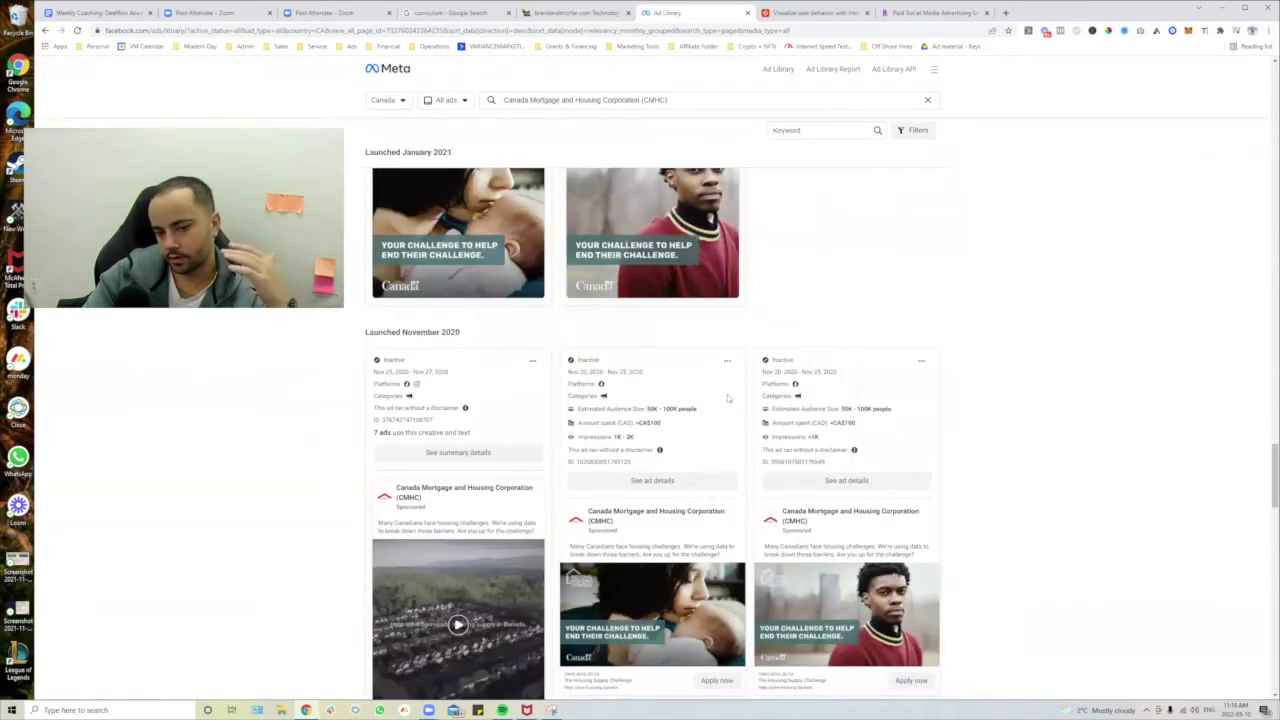
scroll(730, 405, "up", 10)
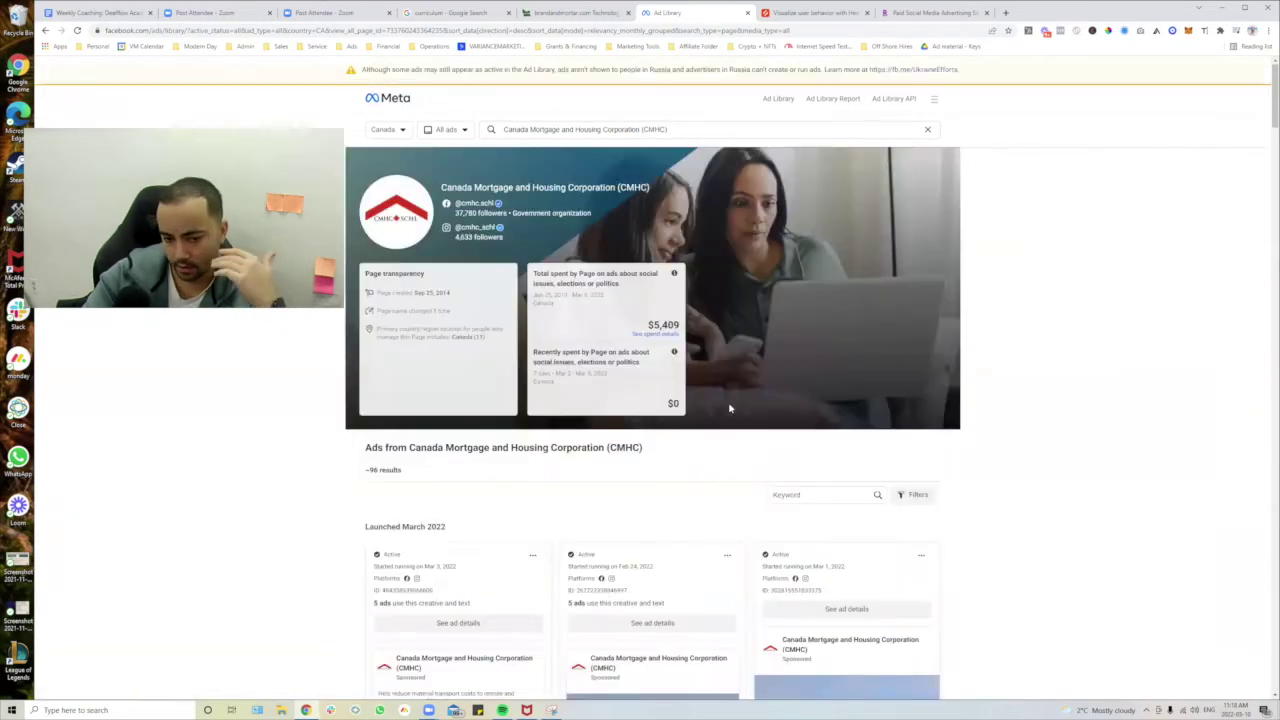
Examine the CMHC page's total ad spend on social issues, elections or politics alongside its first March 2022 ads.
double_click(666, 325)
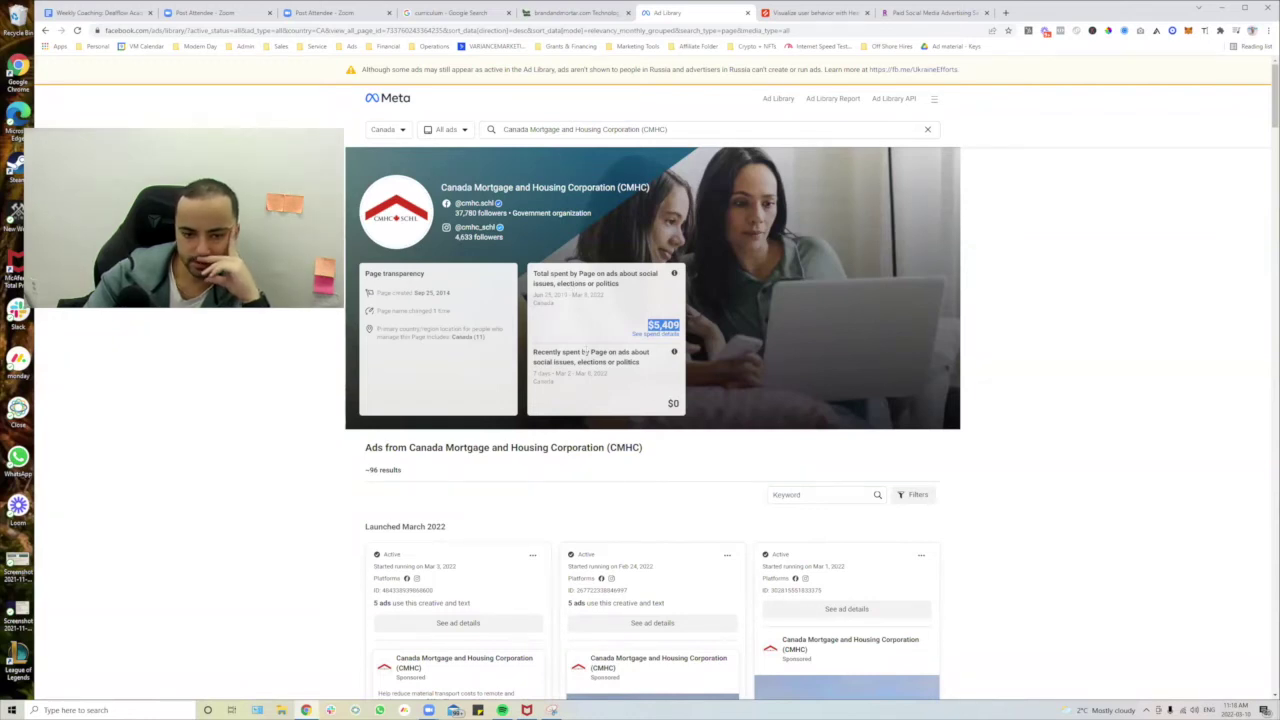
scroll(585, 353, "down", 5)
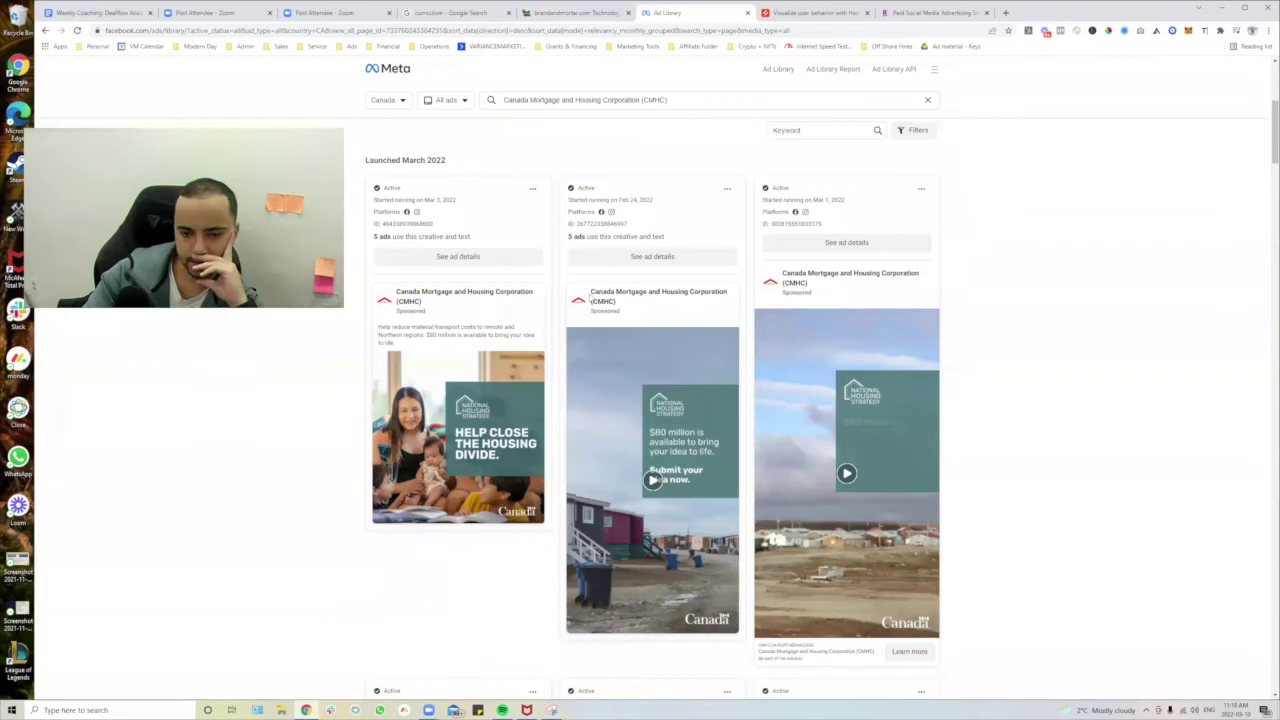
scroll(589, 299, "down", 5)
scroll(554, 441, "up", 8)
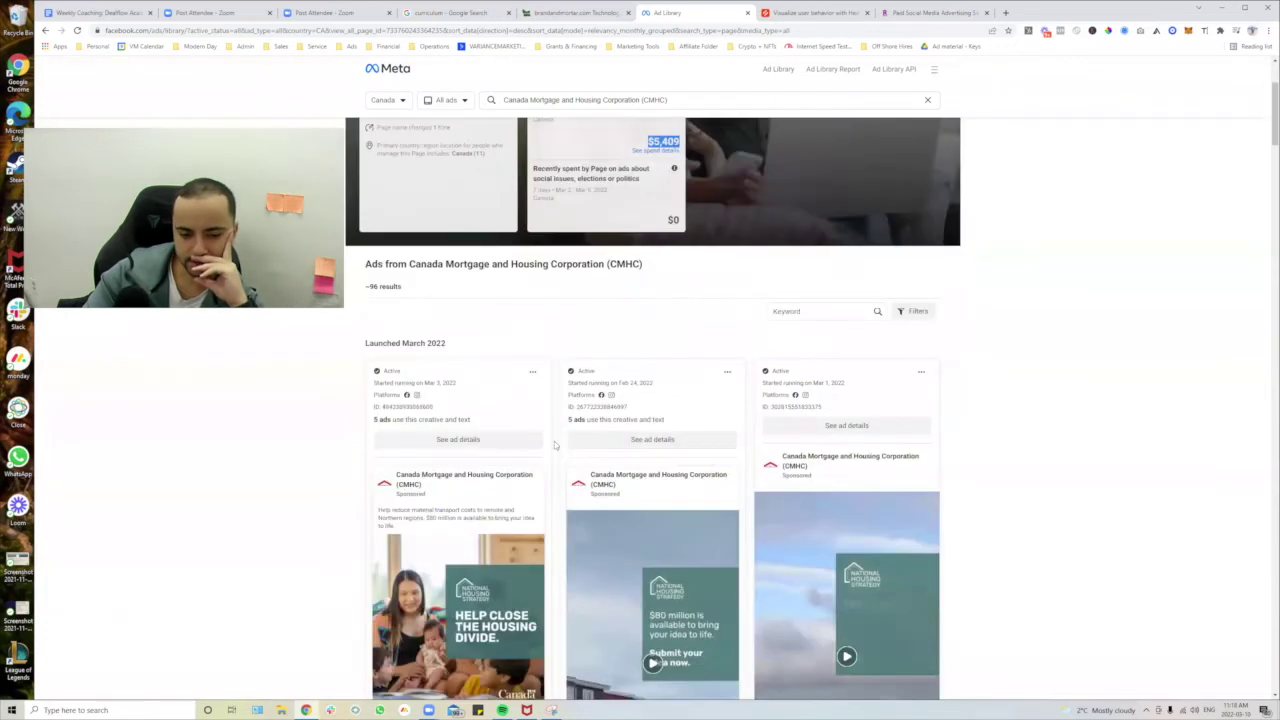
scroll(554, 441, "down", 3)
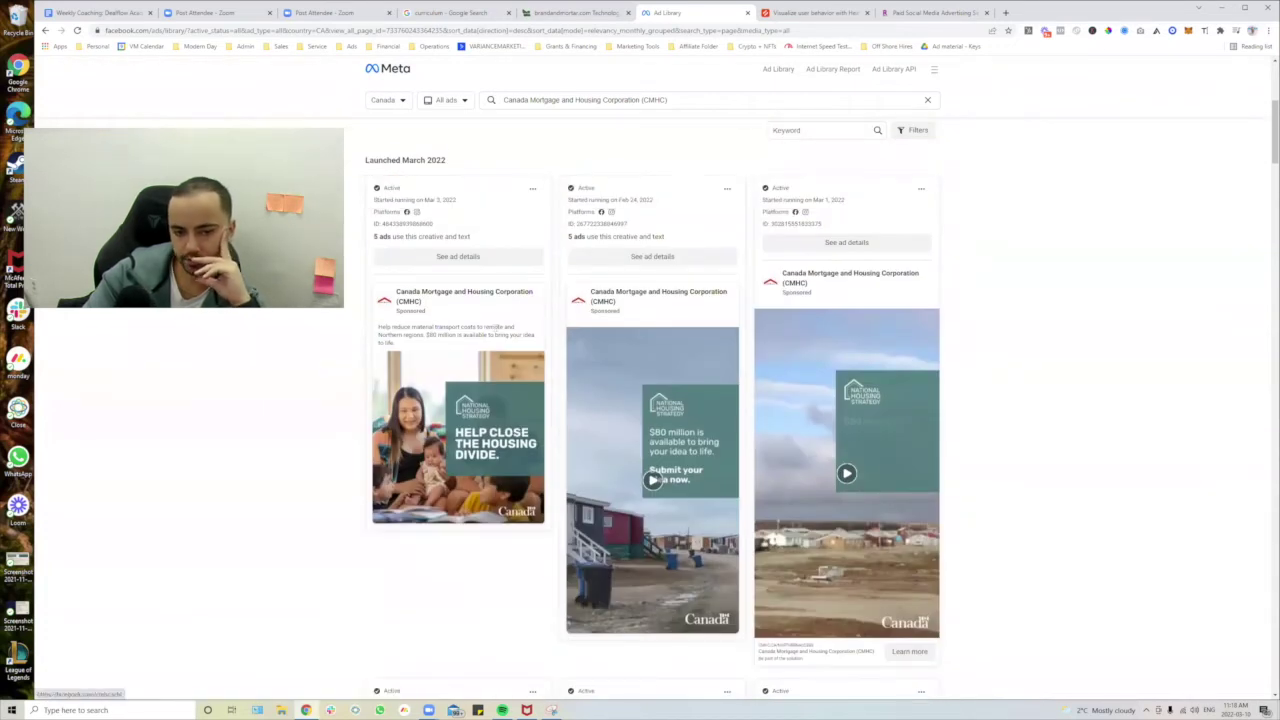
scroll(502, 325, "up", 3)
scroll(502, 325, "down", 5)
scroll(504, 327, "up", 5)
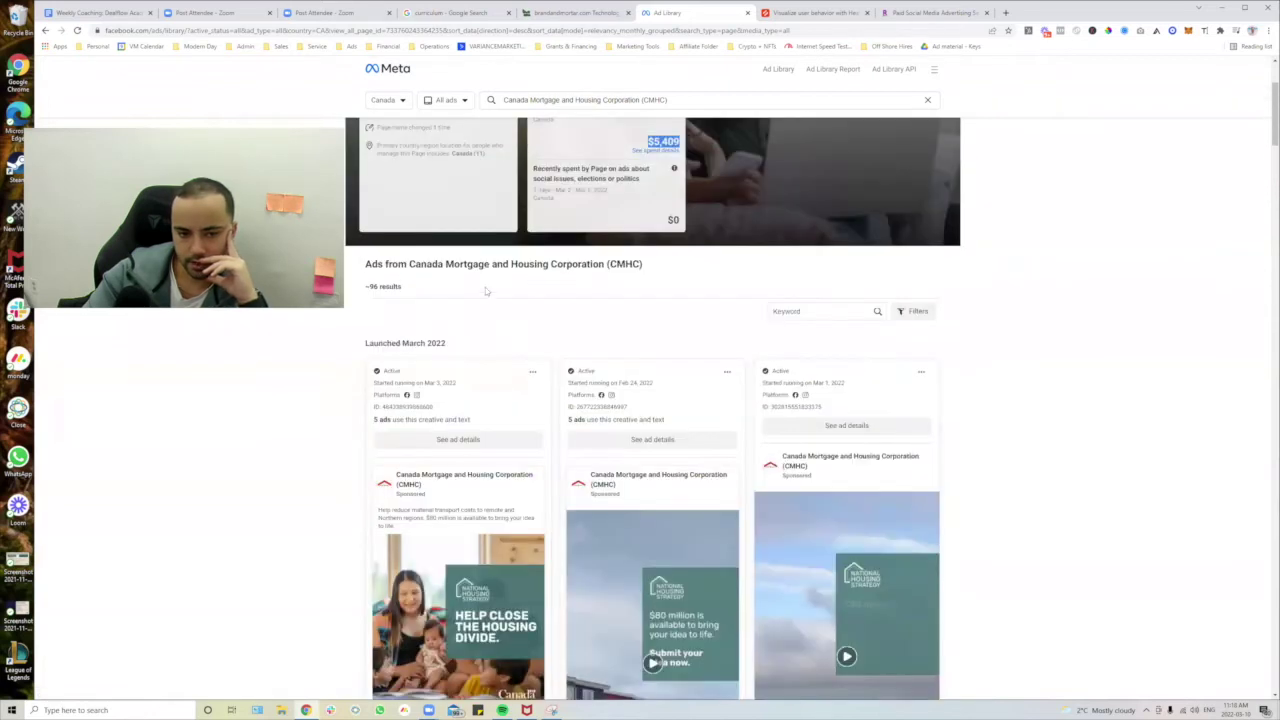
scroll(531, 317, "down", 3)
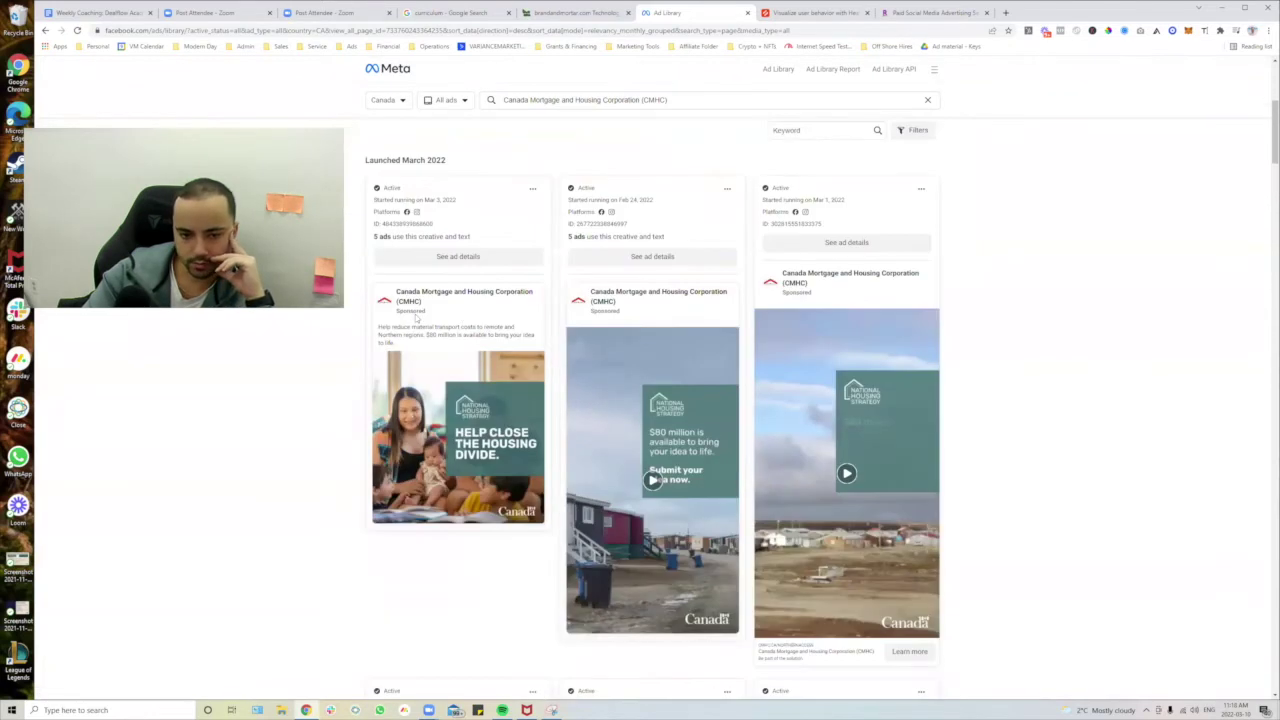
Read the text of CMHC's ad about material transport costs and look through the other March 2022 ads.
left_click_drag(391, 326, 472, 335)
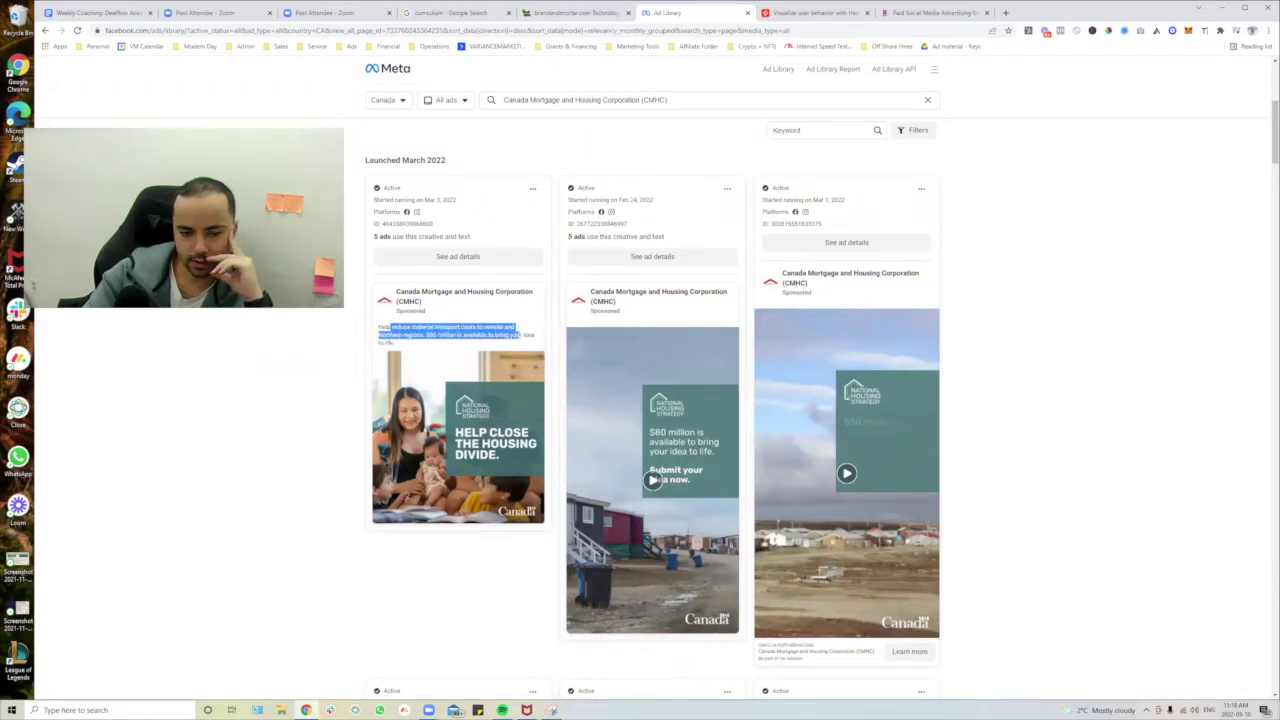
left_click(530, 346)
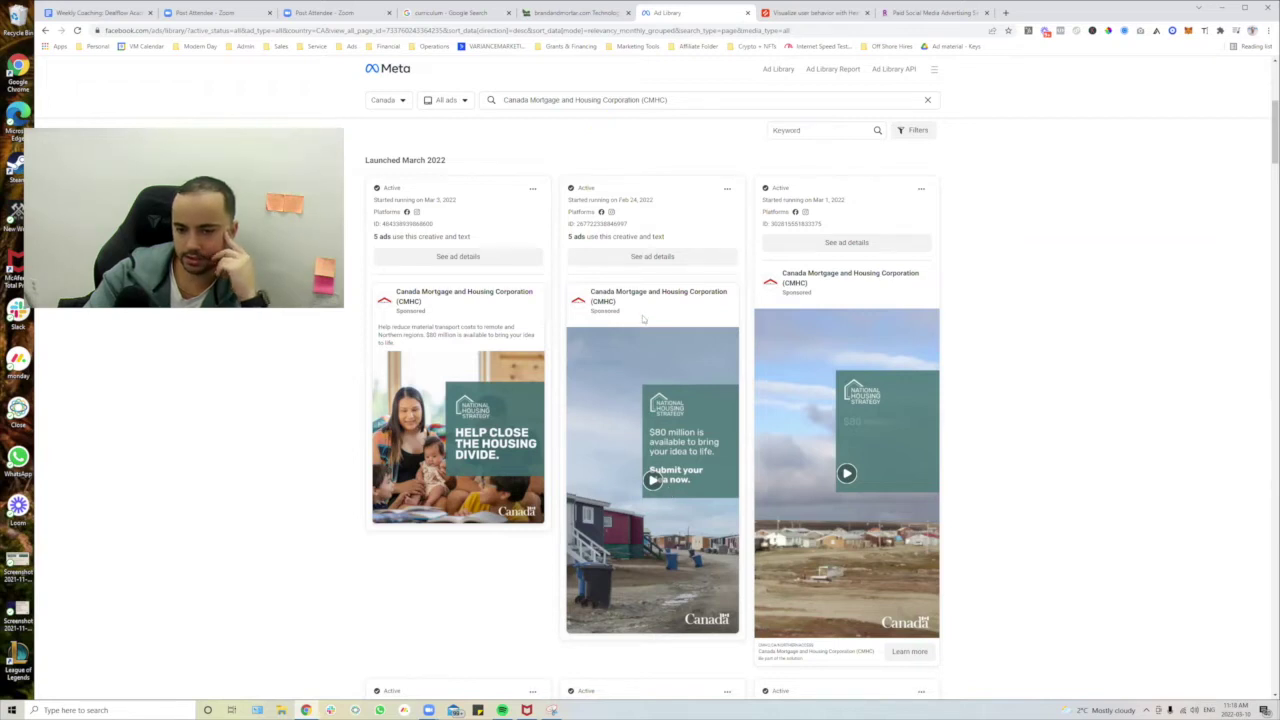
scroll(721, 325, "down", 5)
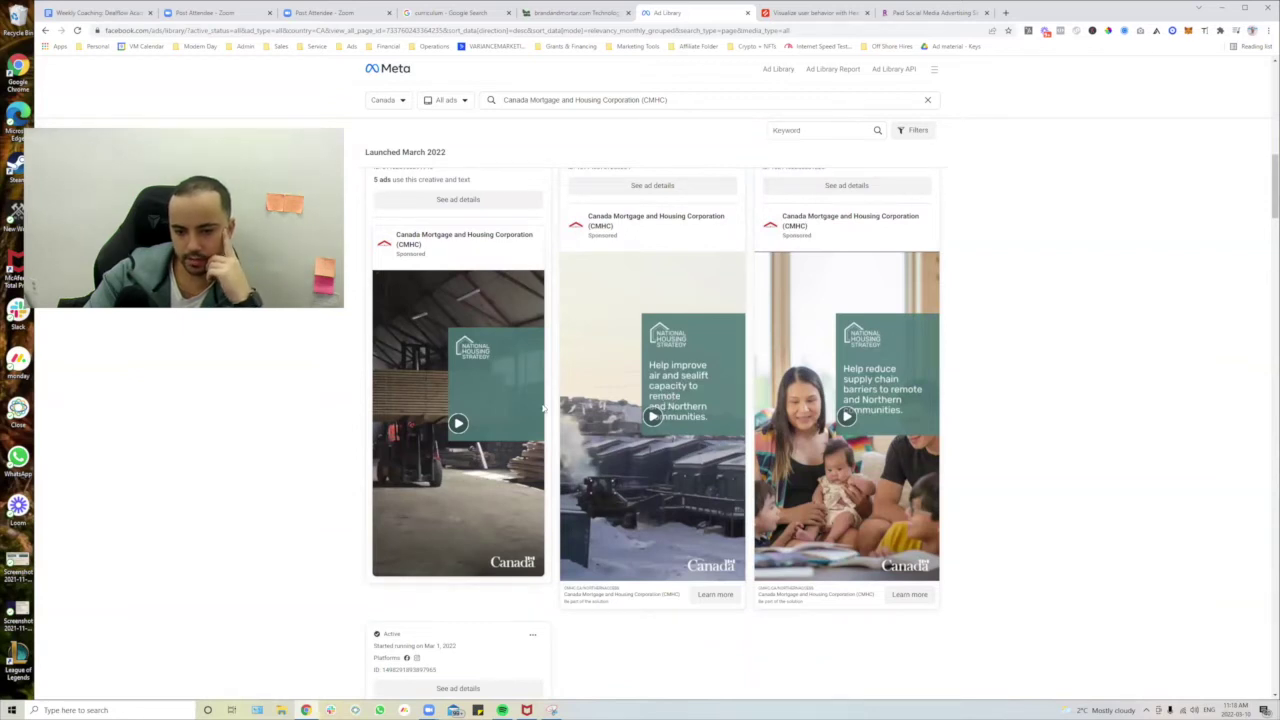
scroll(848, 414, "down", 5)
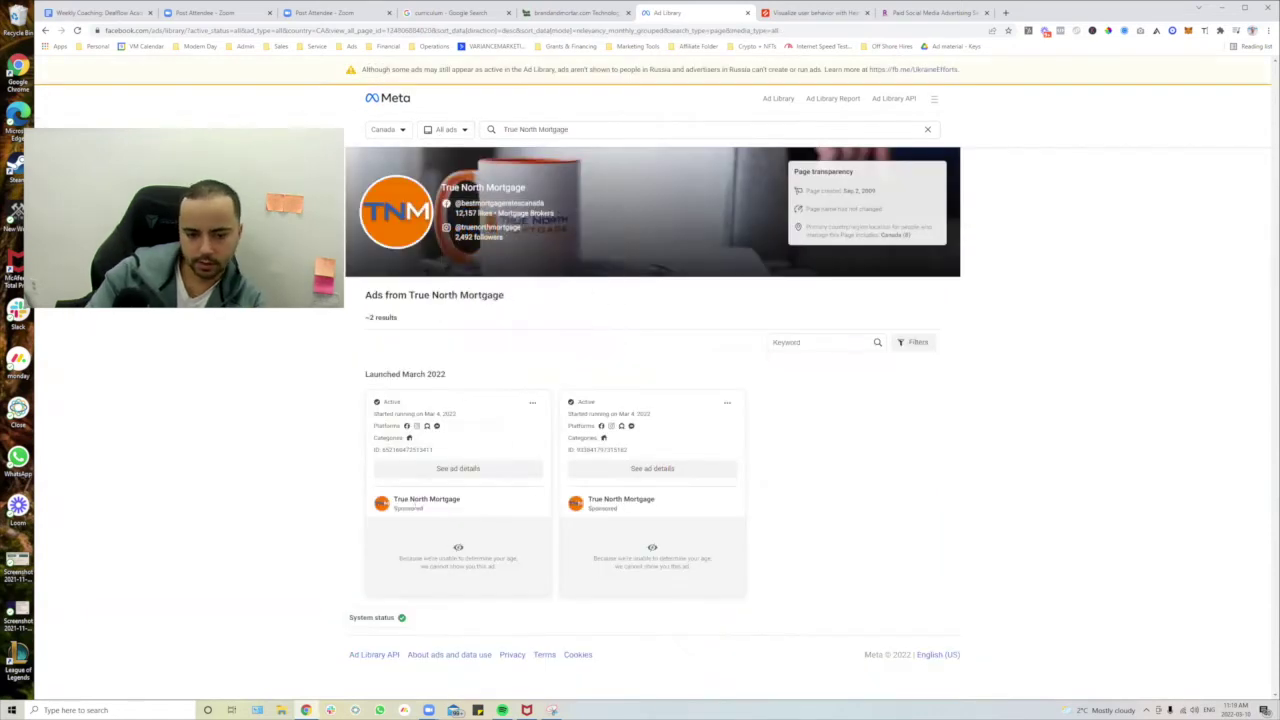
Search the Ad Library for Dominion Lending Centres and open that advertiser.
triple_click(565, 122)
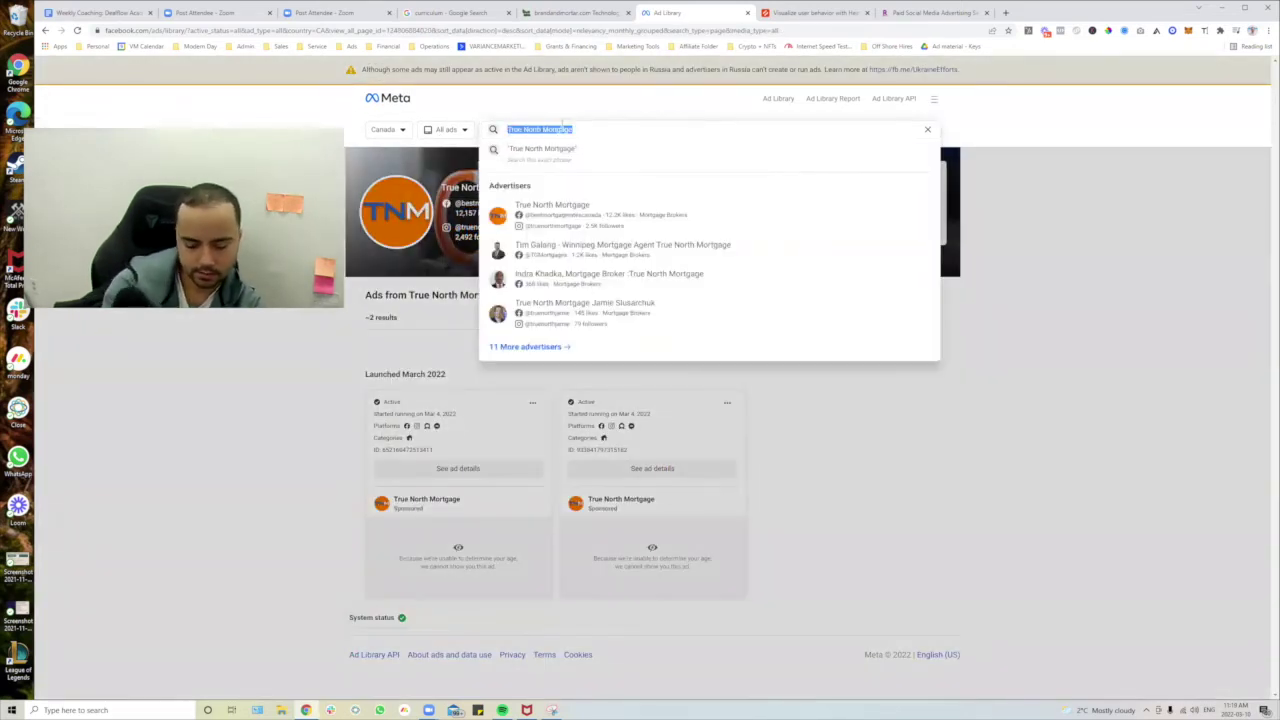
type("ddminion")
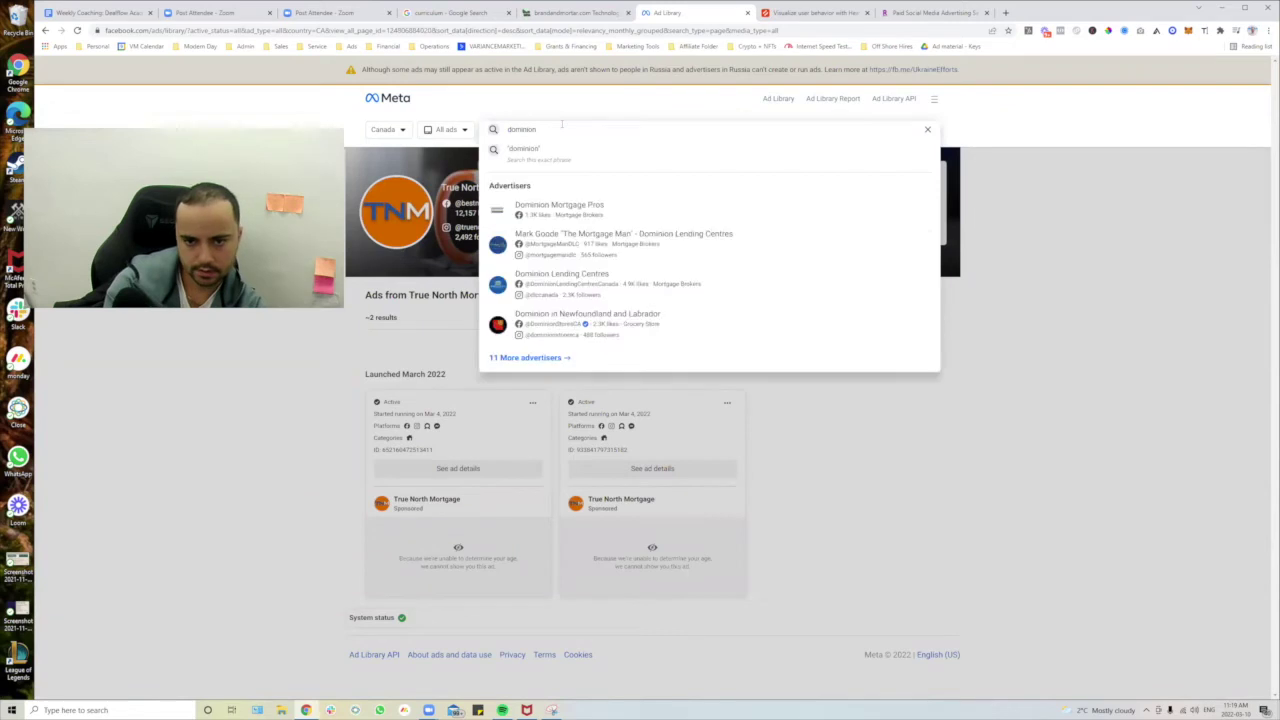
type(" lendin")
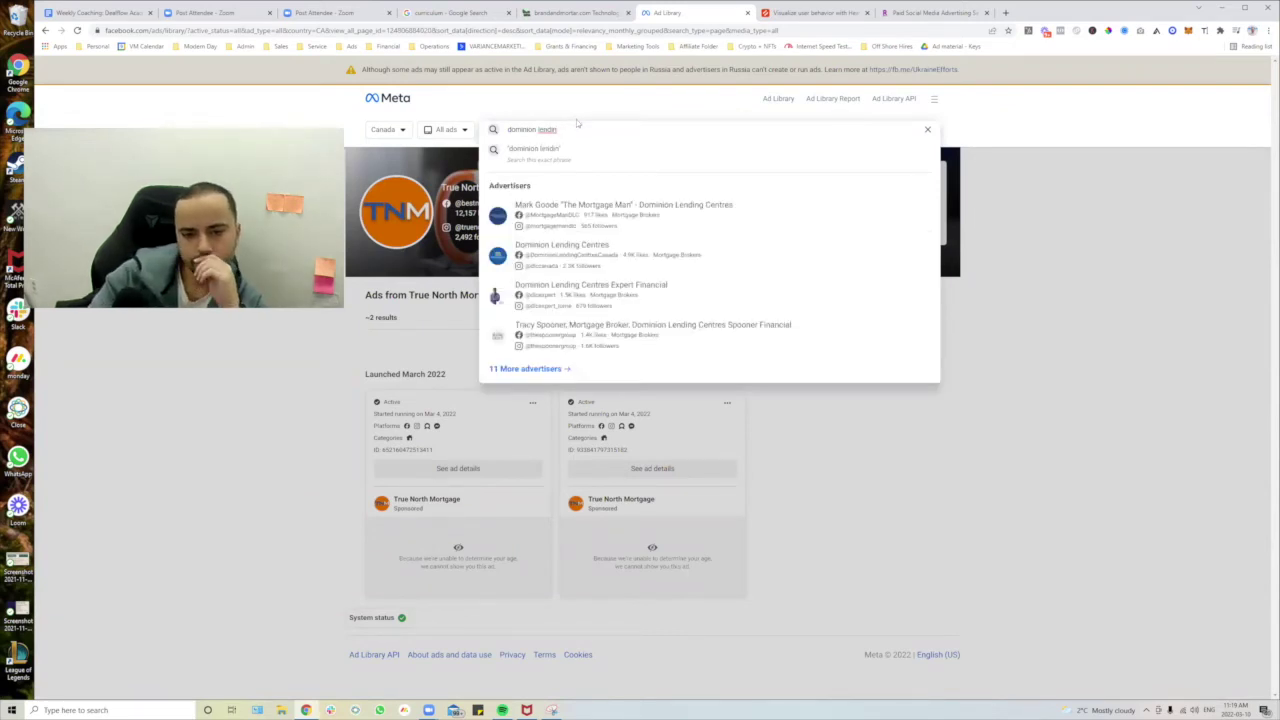
left_click(679, 247)
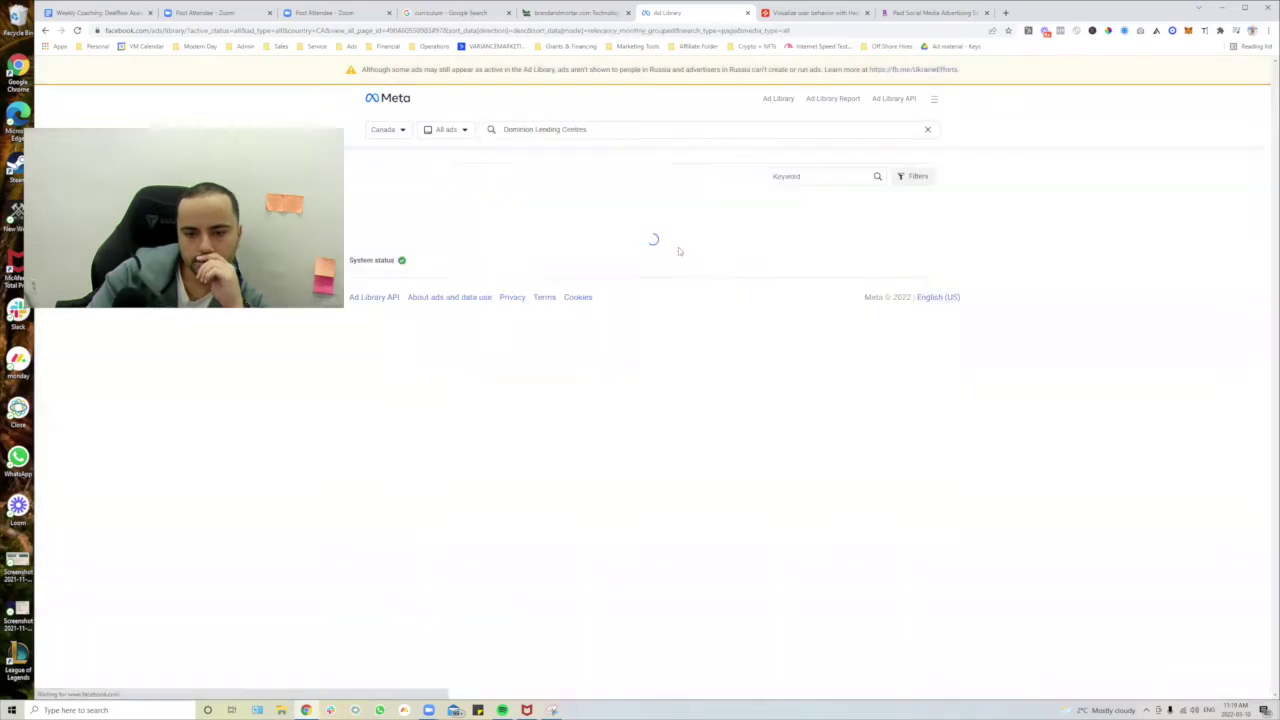
Look through the Dominion Lending Centres video and image ads down to the end of the list.
scroll(730, 292, "down", 4)
scroll(718, 292, "down", 5)
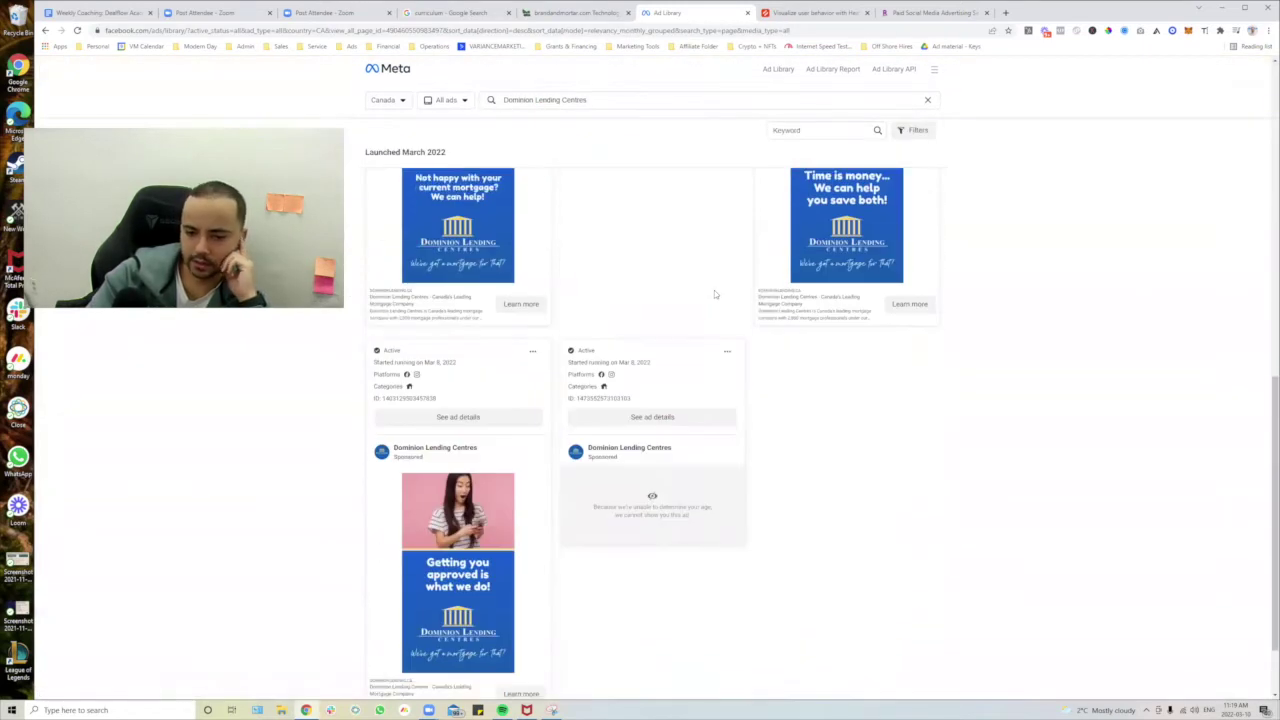
scroll(694, 431, "up", 10)
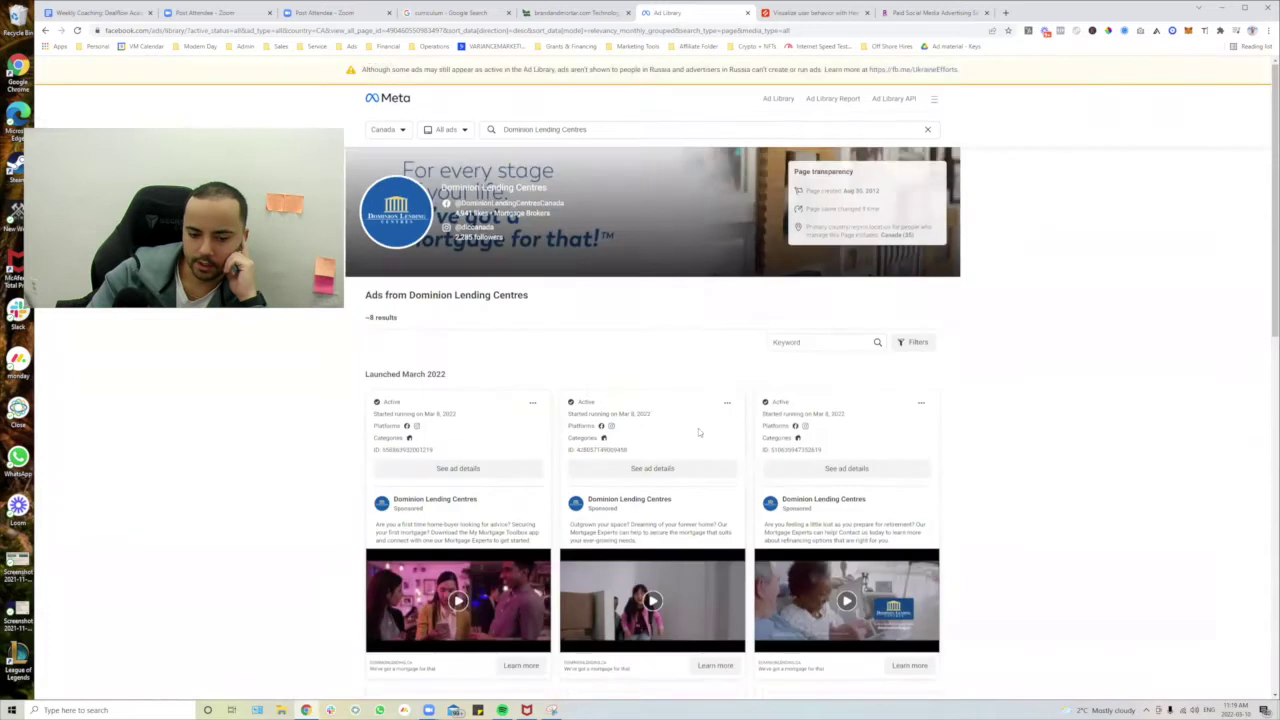
scroll(698, 428, "down", 6)
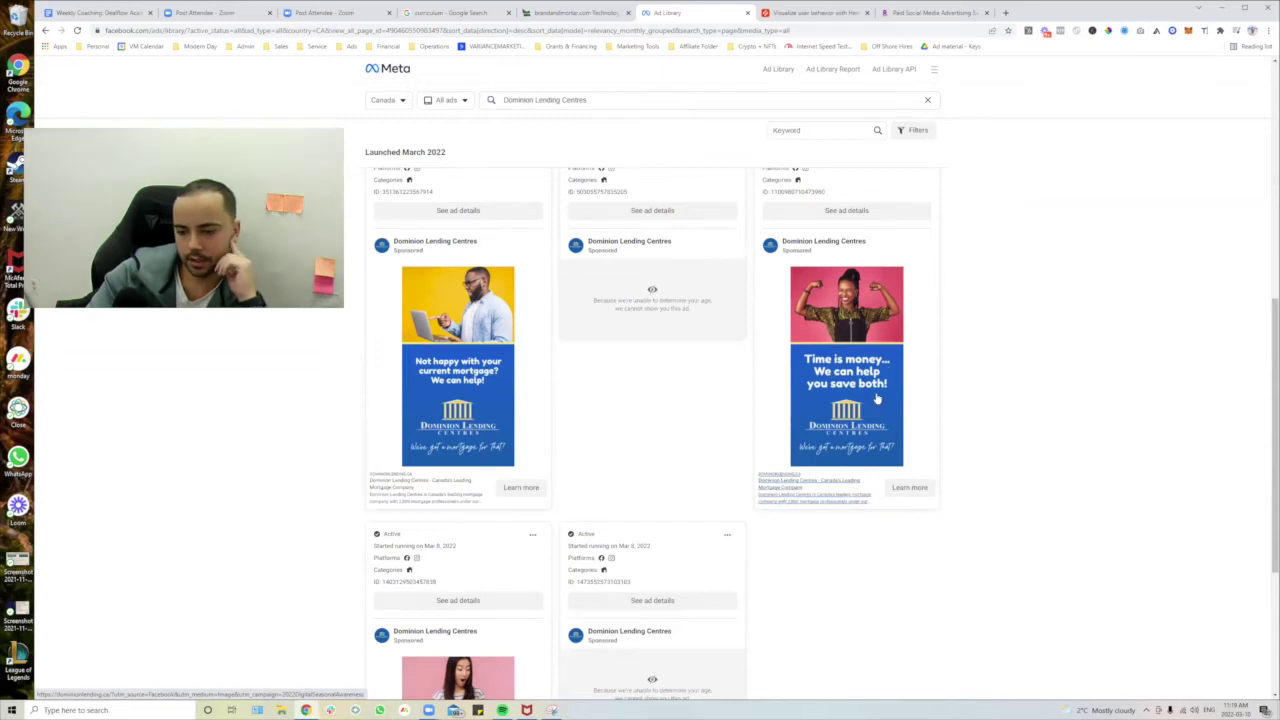
scroll(813, 412, "down", 3)
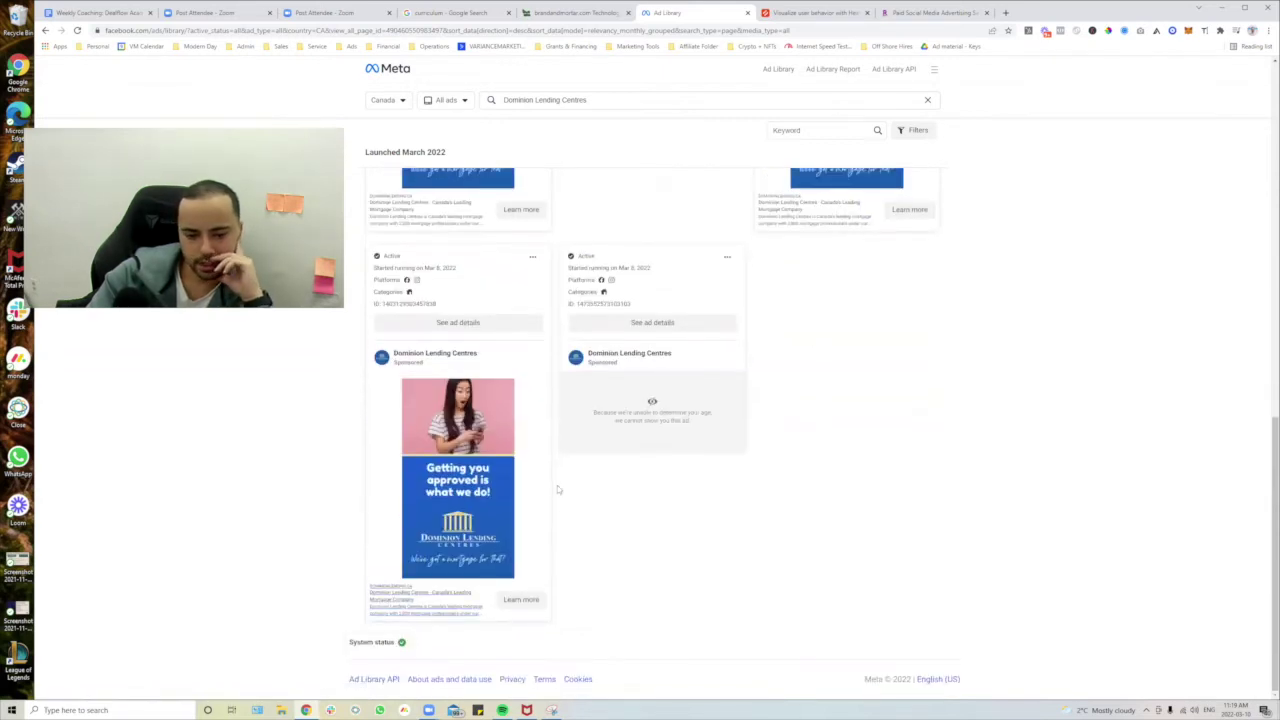
scroll(480, 575, "up", 5)
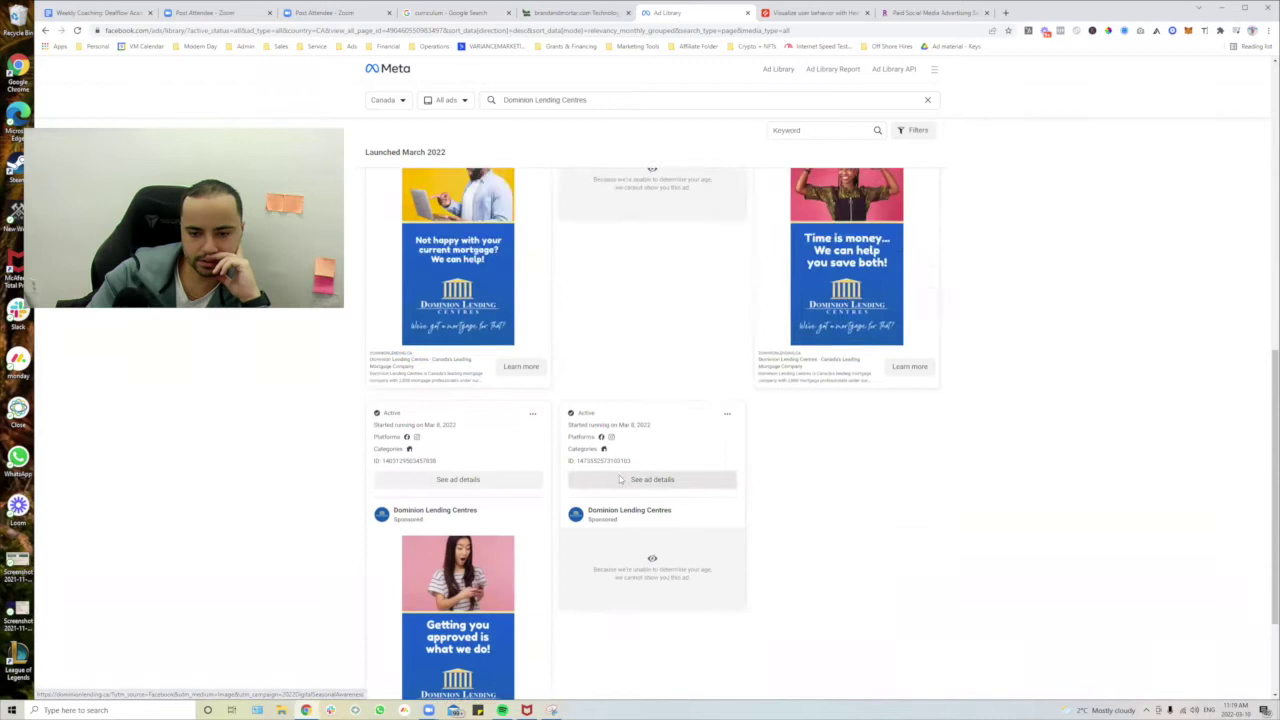
Play the retirement refinancing video ad and read the copy of the forever-home and first-time home buyer ads.
left_click(826, 317)
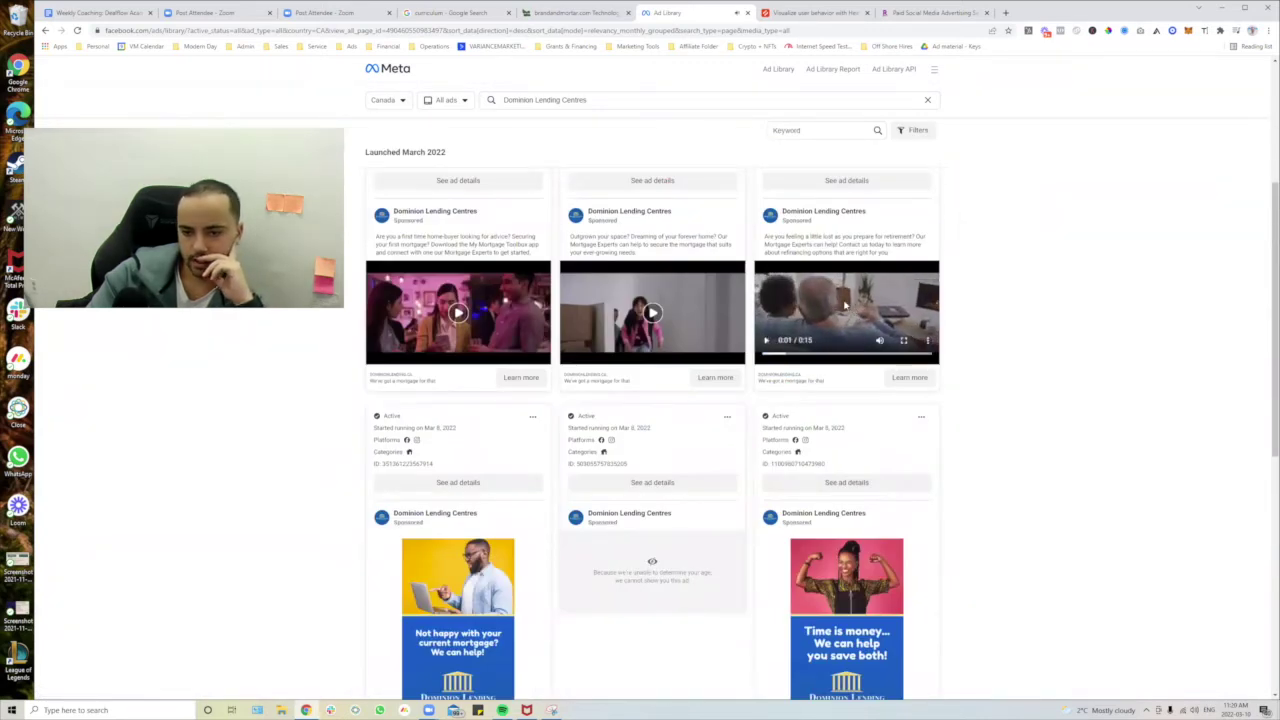
left_click_drag(572, 236, 700, 256)
left_click(673, 256)
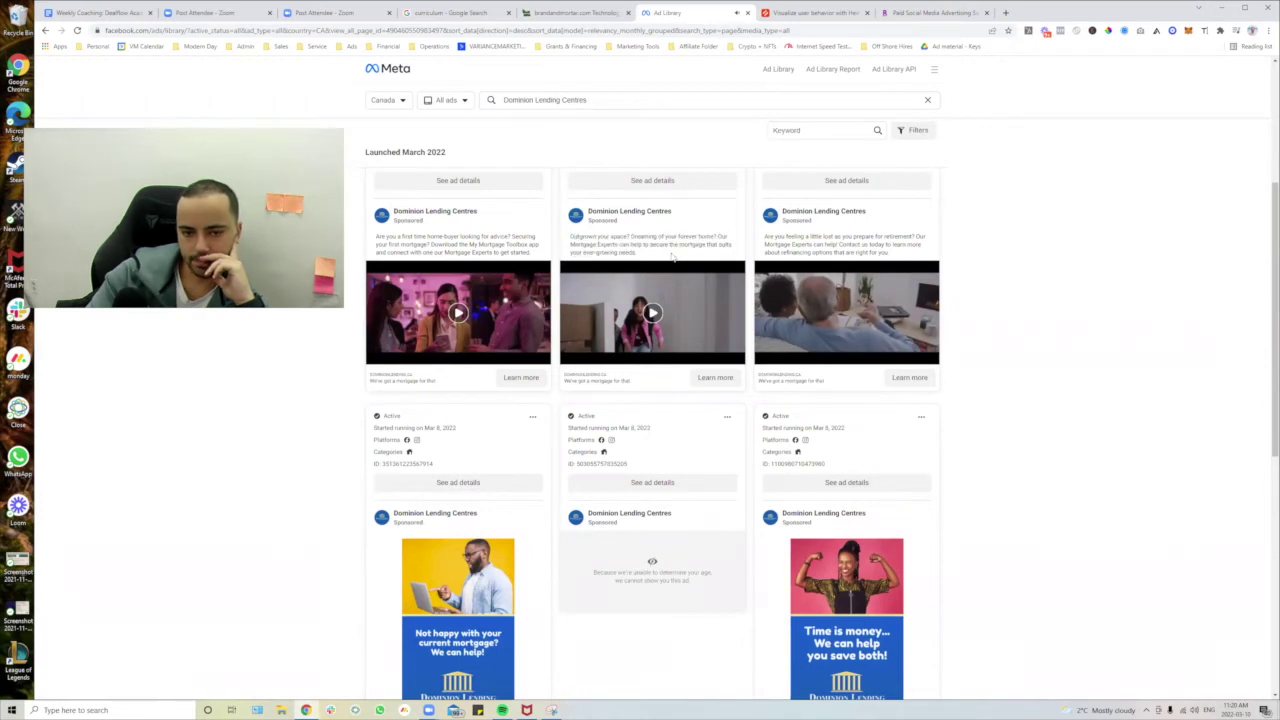
left_click_drag(378, 236, 582, 252)
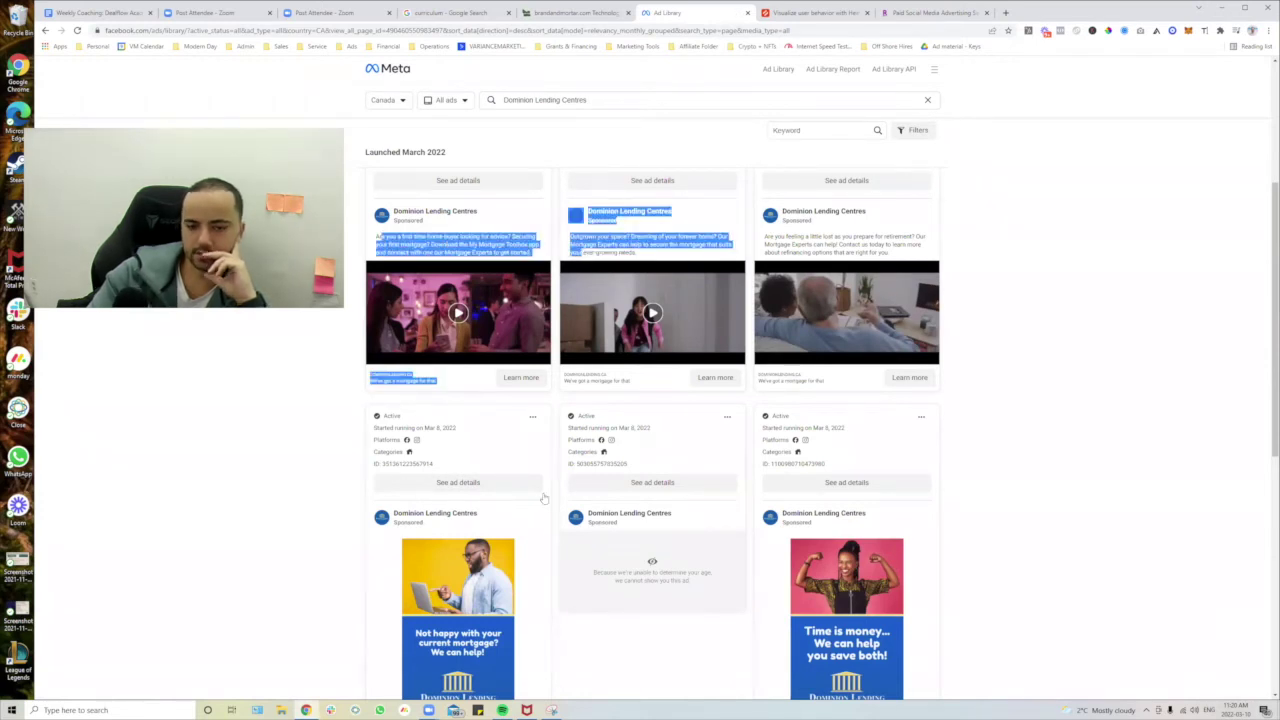
Review the remaining Dominion Lending Centres image ads and return to the page overview.
scroll(556, 500, "down", 4)
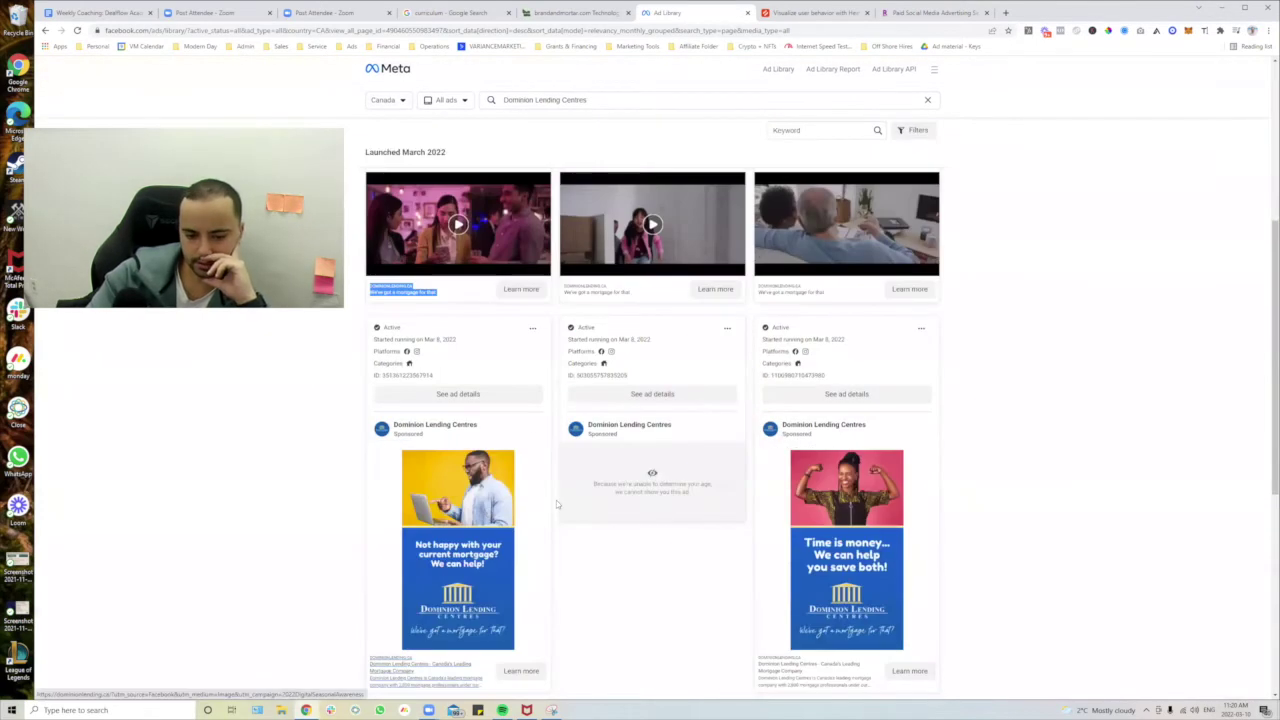
scroll(556, 499, "down", 2)
scroll(552, 500, "down", 2)
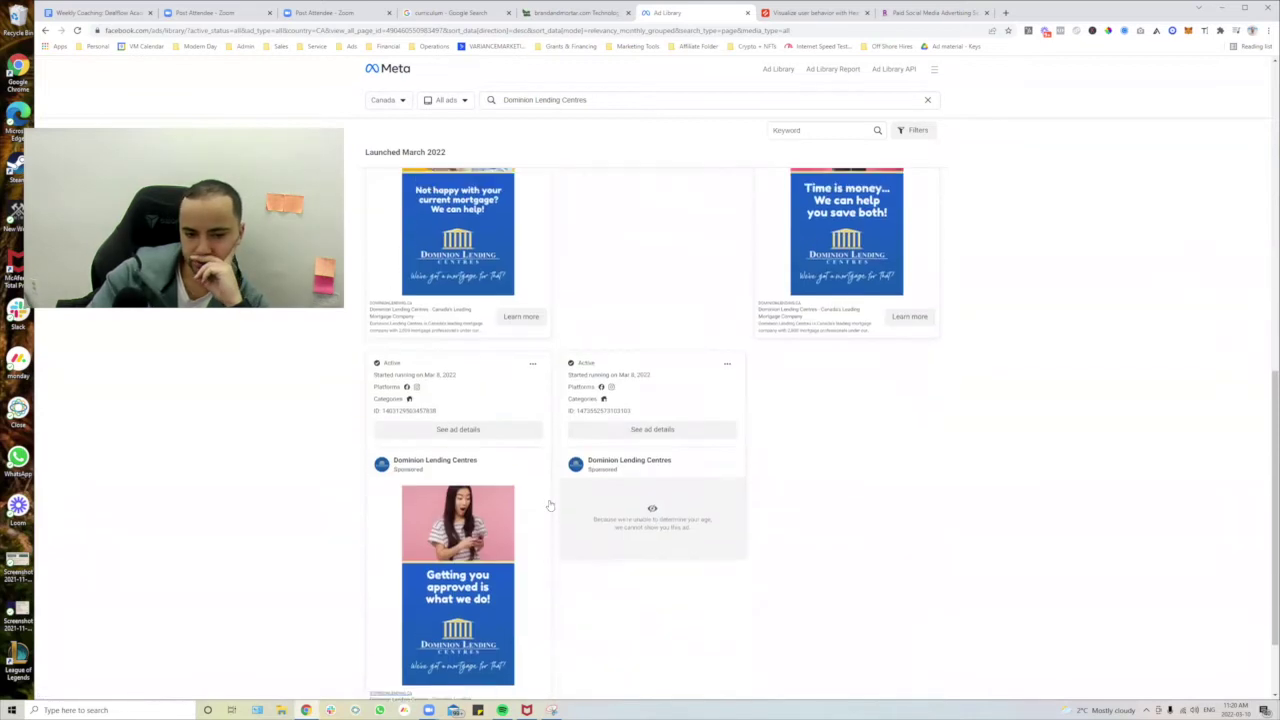
scroll(550, 503, "down", 2)
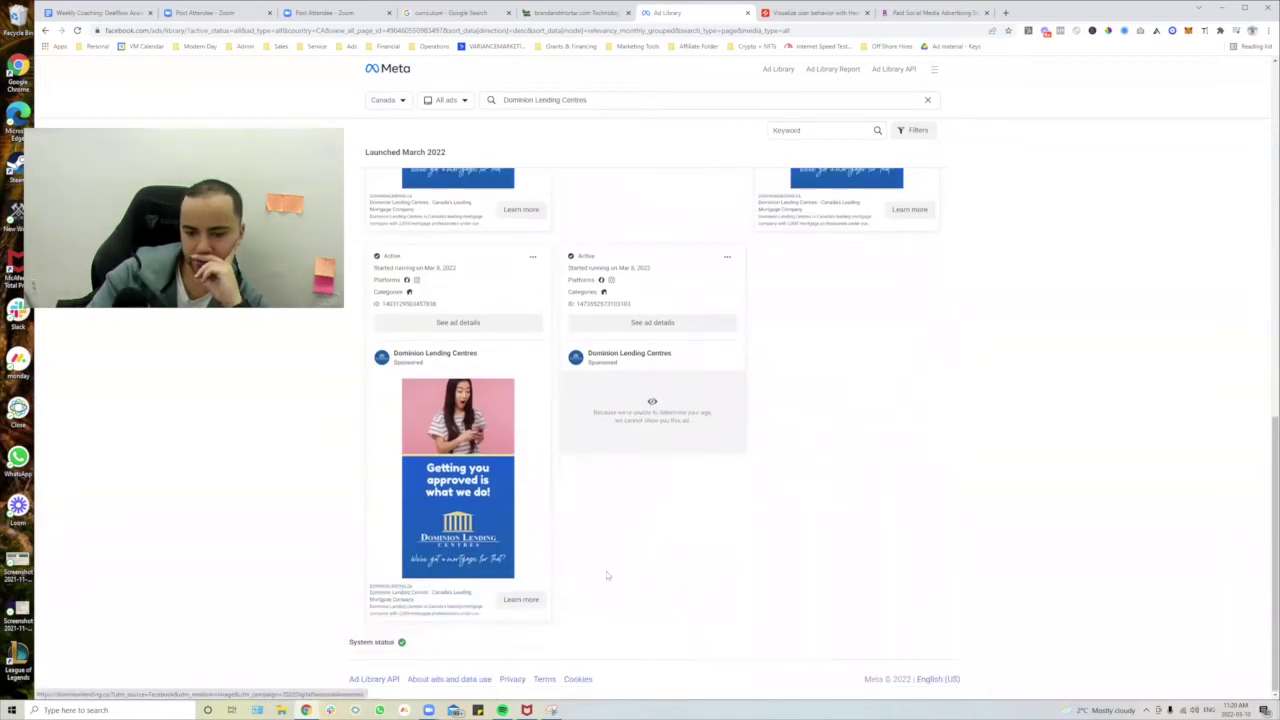
scroll(606, 577, "up", 10)
left_click(1075, 347)
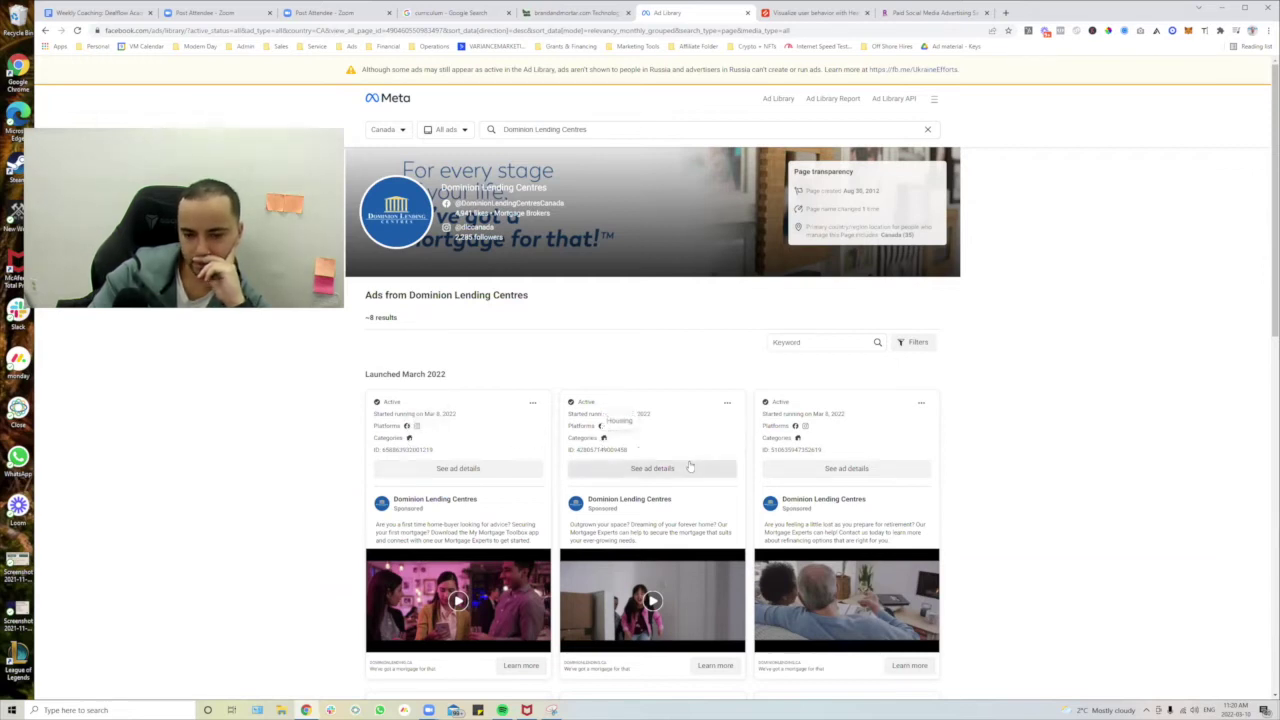
Check the start date of the second Dominion Lending Centres ad and compare it with the rest of the ads.
left_click_drag(579, 414, 660, 420)
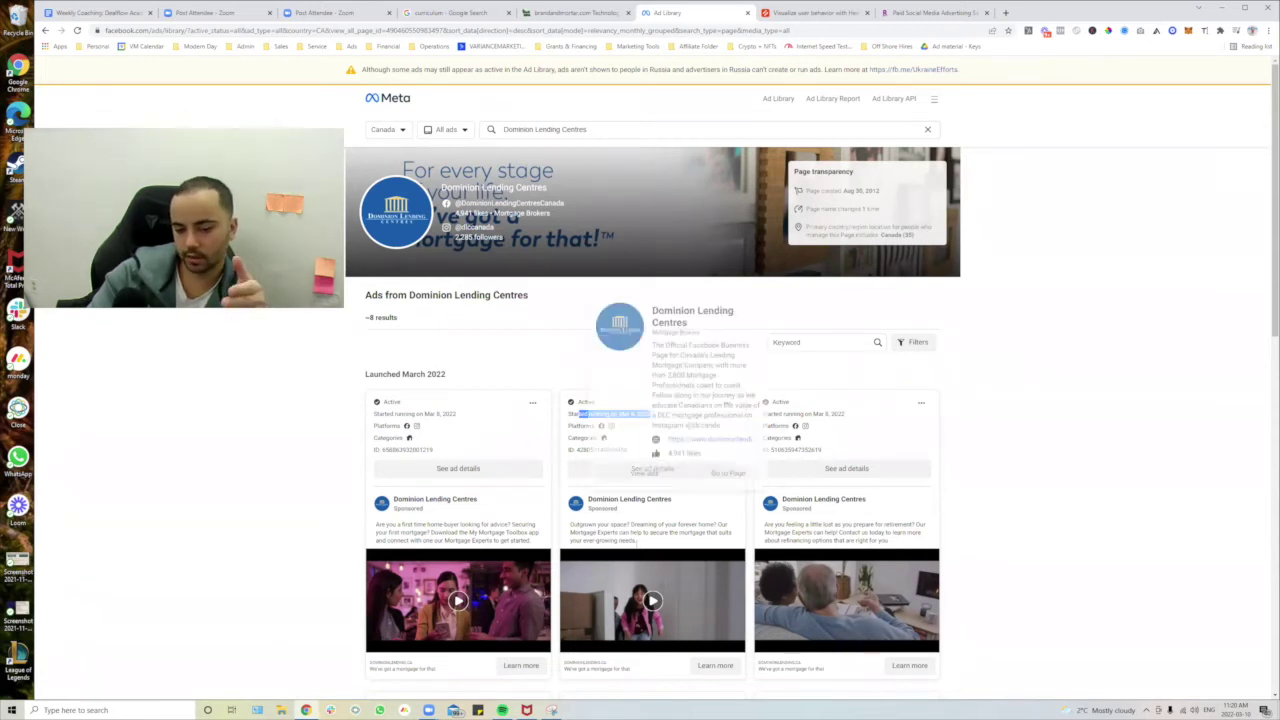
left_click(1236, 706)
left_click(1236, 706)
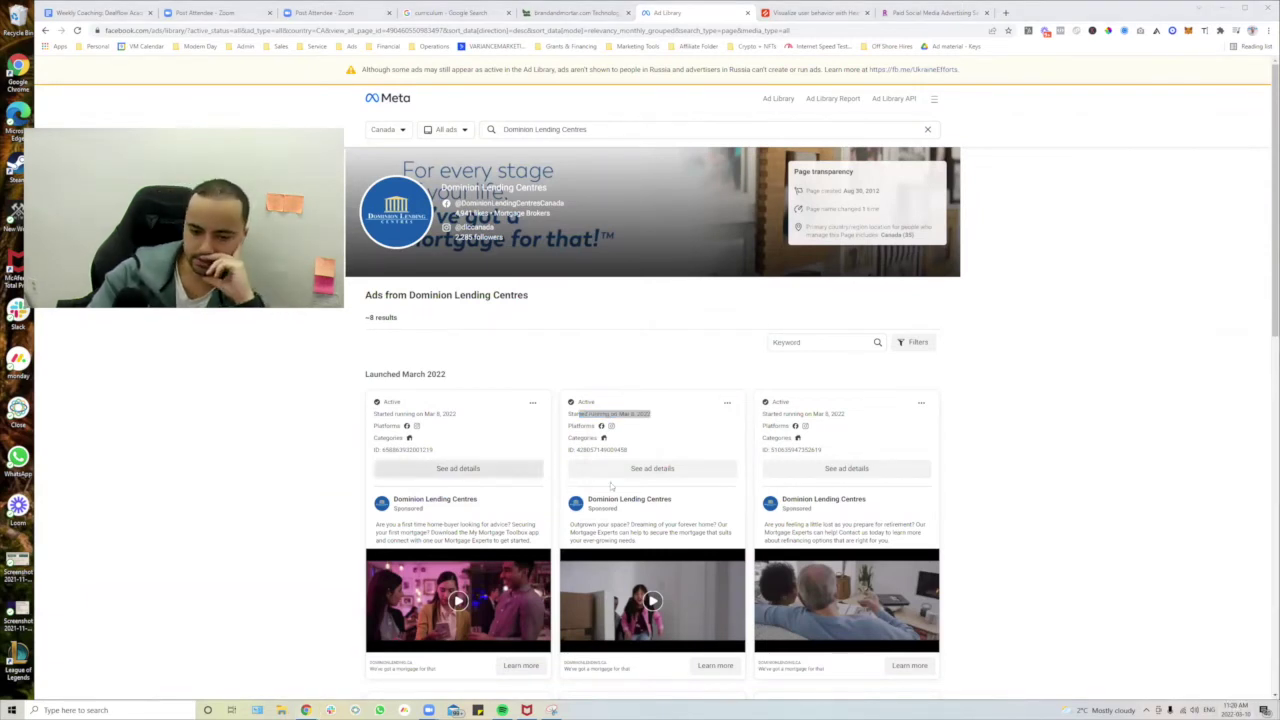
scroll(630, 482, "down", 4)
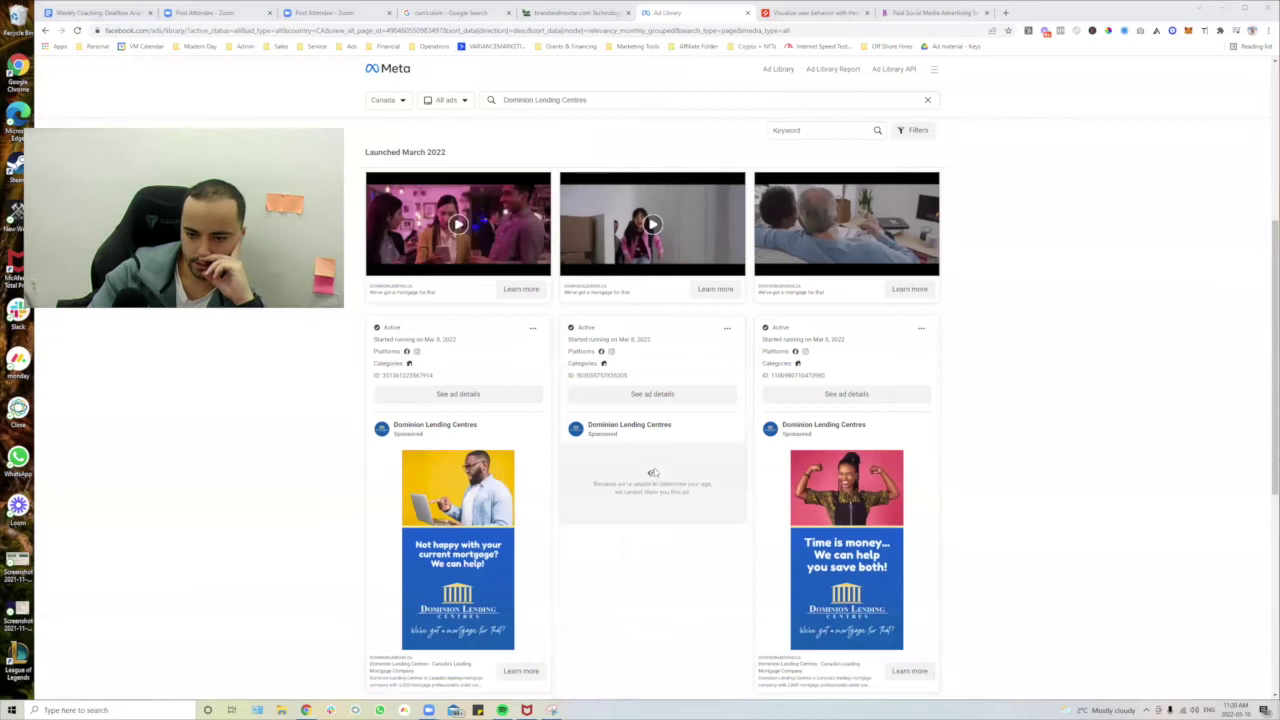
scroll(653, 473, "down", 4)
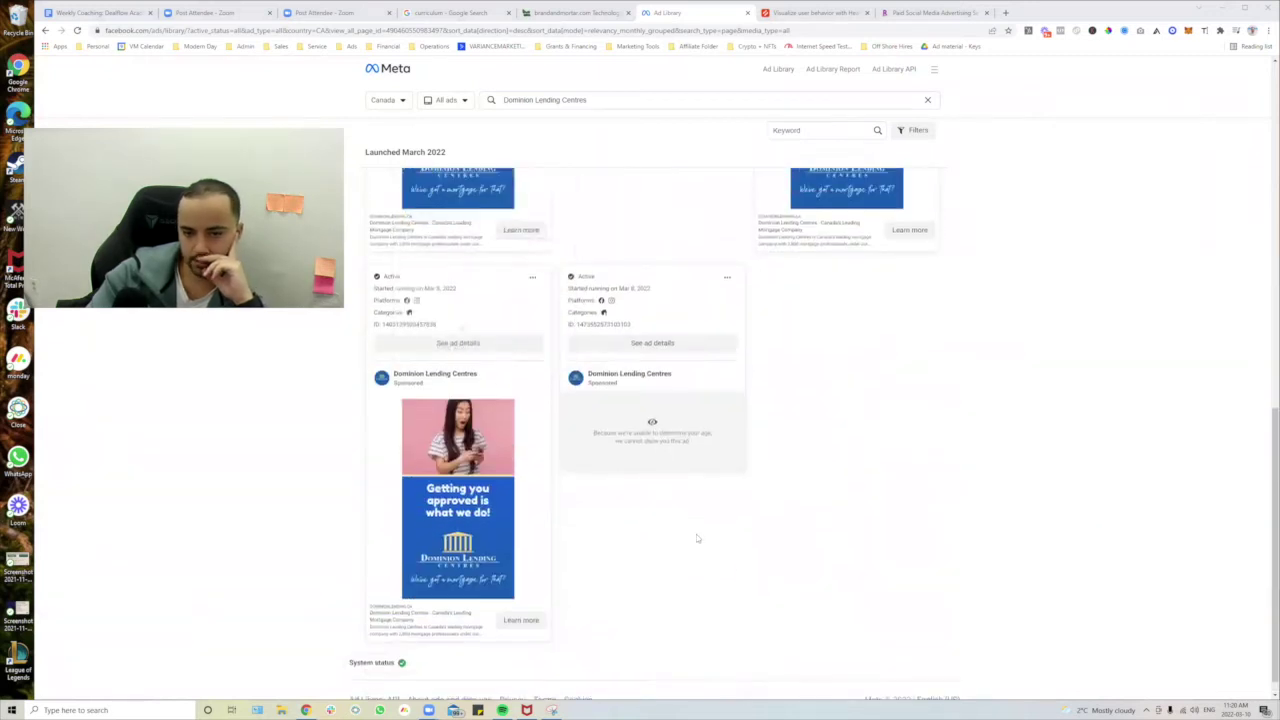
scroll(697, 538, "up", 10)
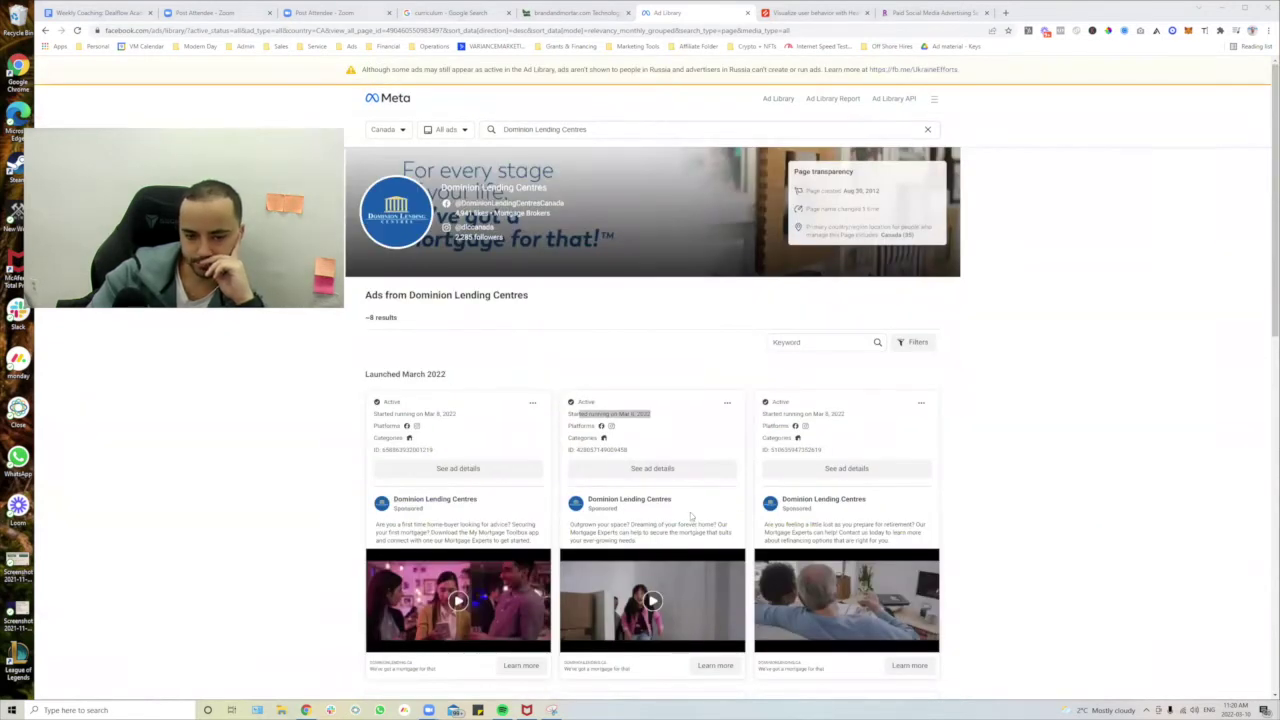
scroll(690, 512, "down", 2)
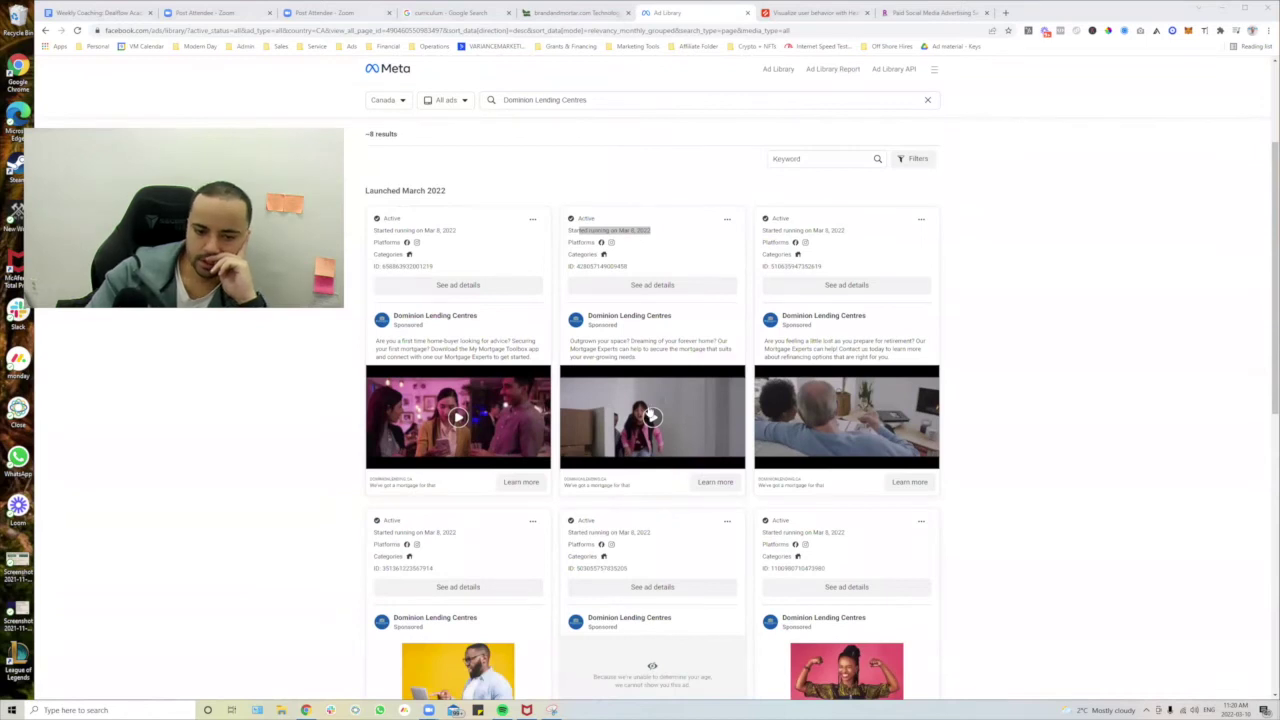
scroll(652, 413, "up", 2)
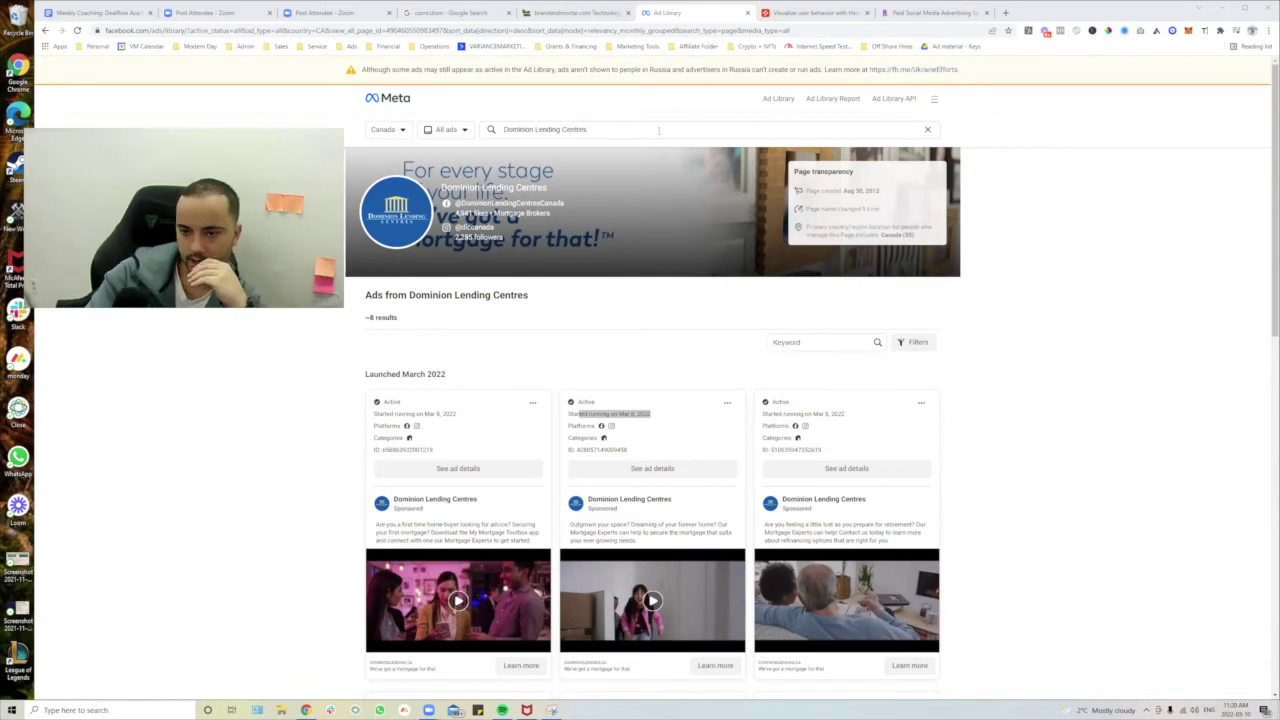
Search the Ad Library for "tanner chi" and open the Tanner Chidester advertiser page.
left_click(616, 131)
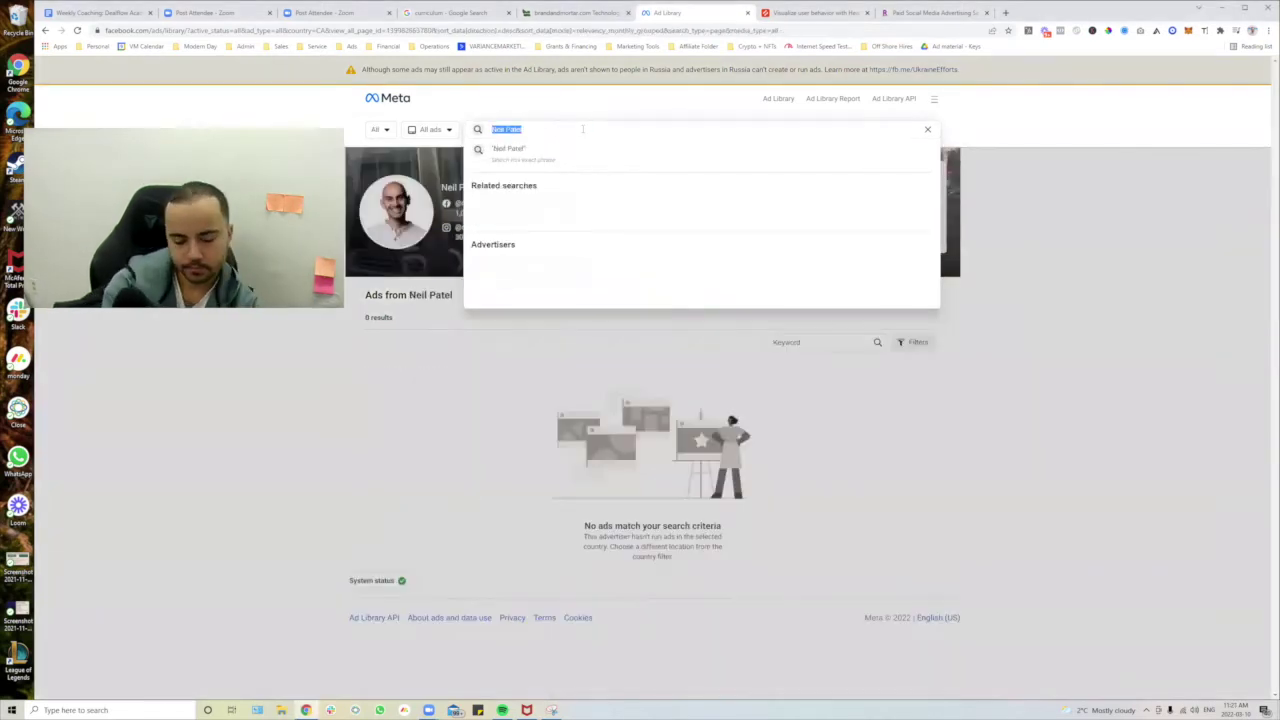
type("tanne")
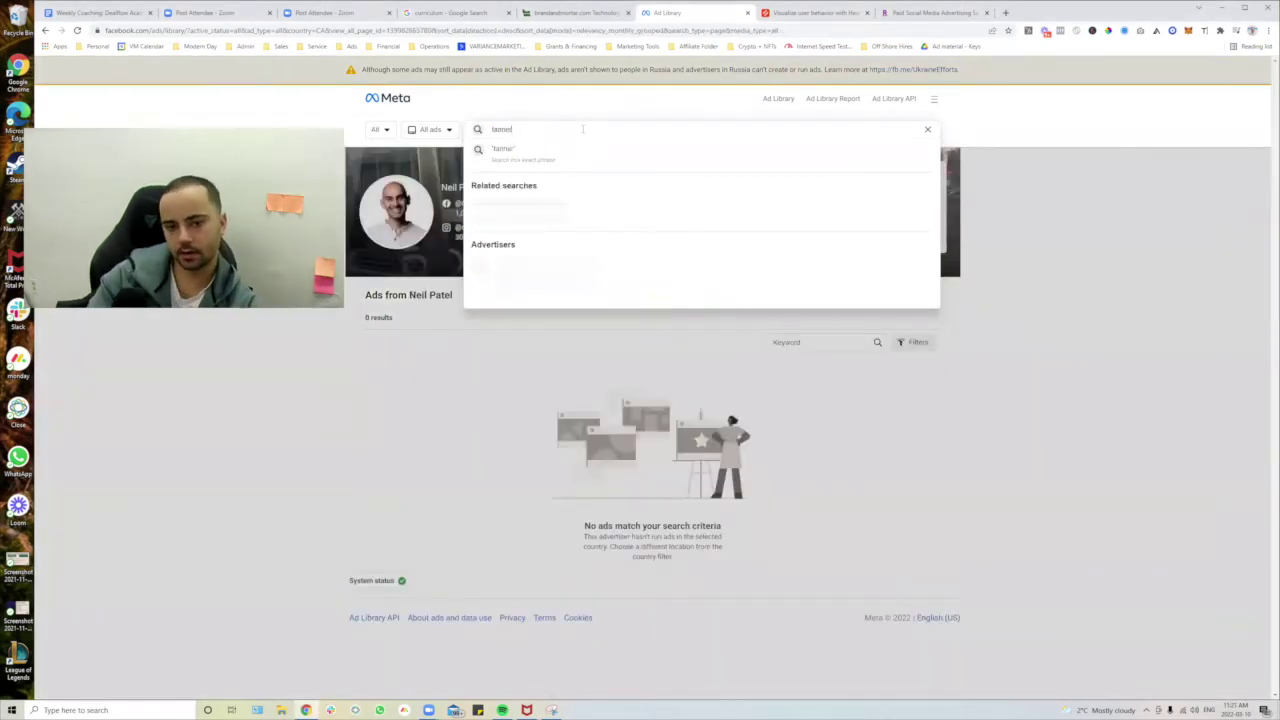
type("r chi")
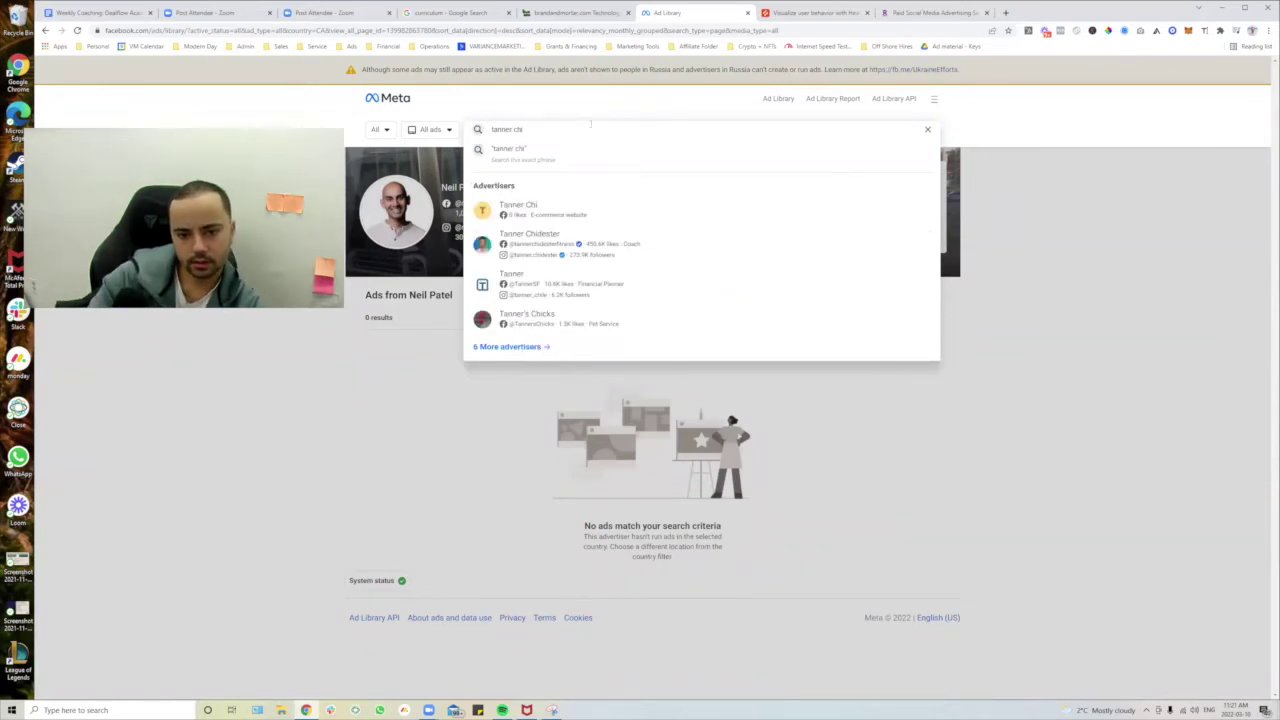
left_click(587, 240)
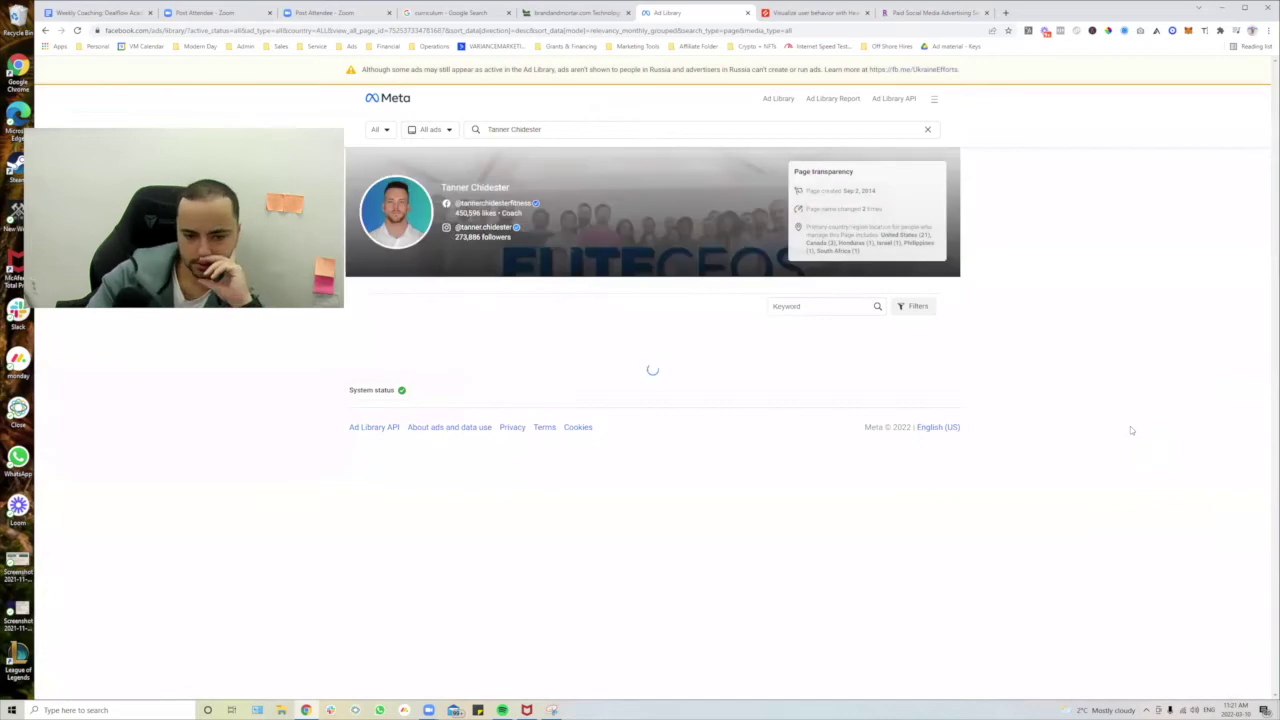
Skim all of Tanner Chidester's ads down to the oldest launch month and return to the page overview.
scroll(668, 401, "down", 15)
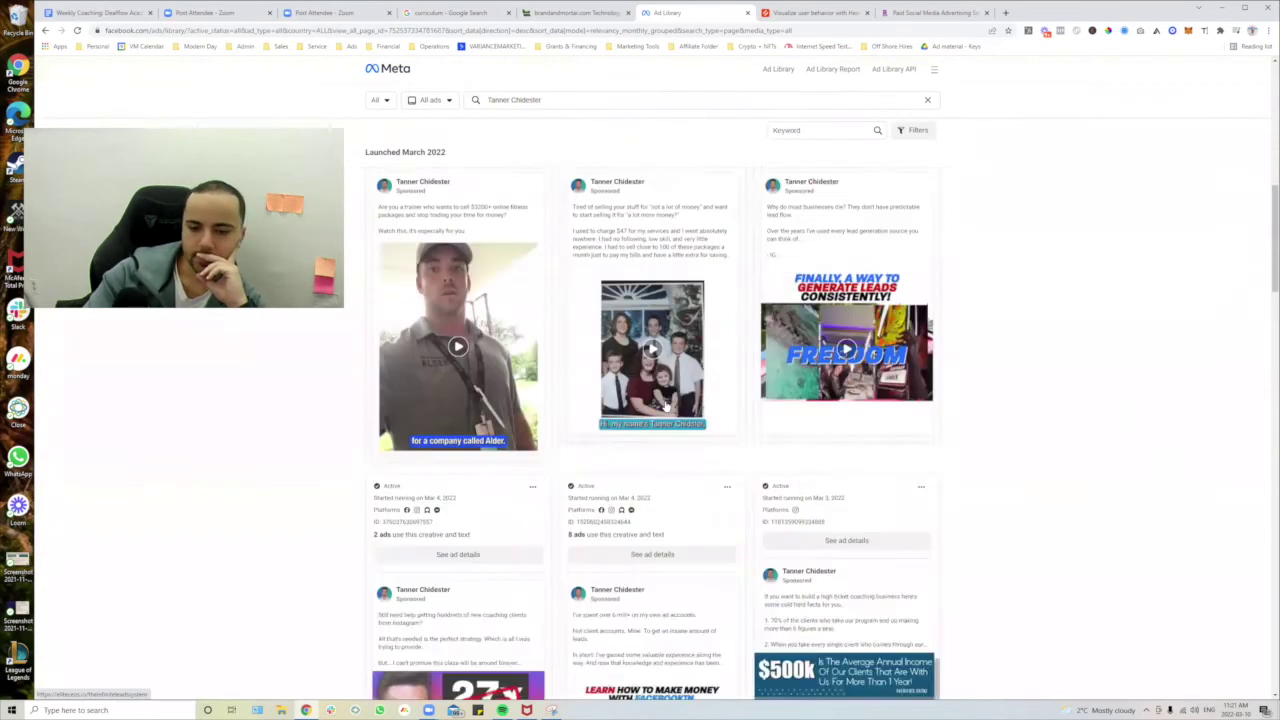
scroll(632, 505, "down", 12)
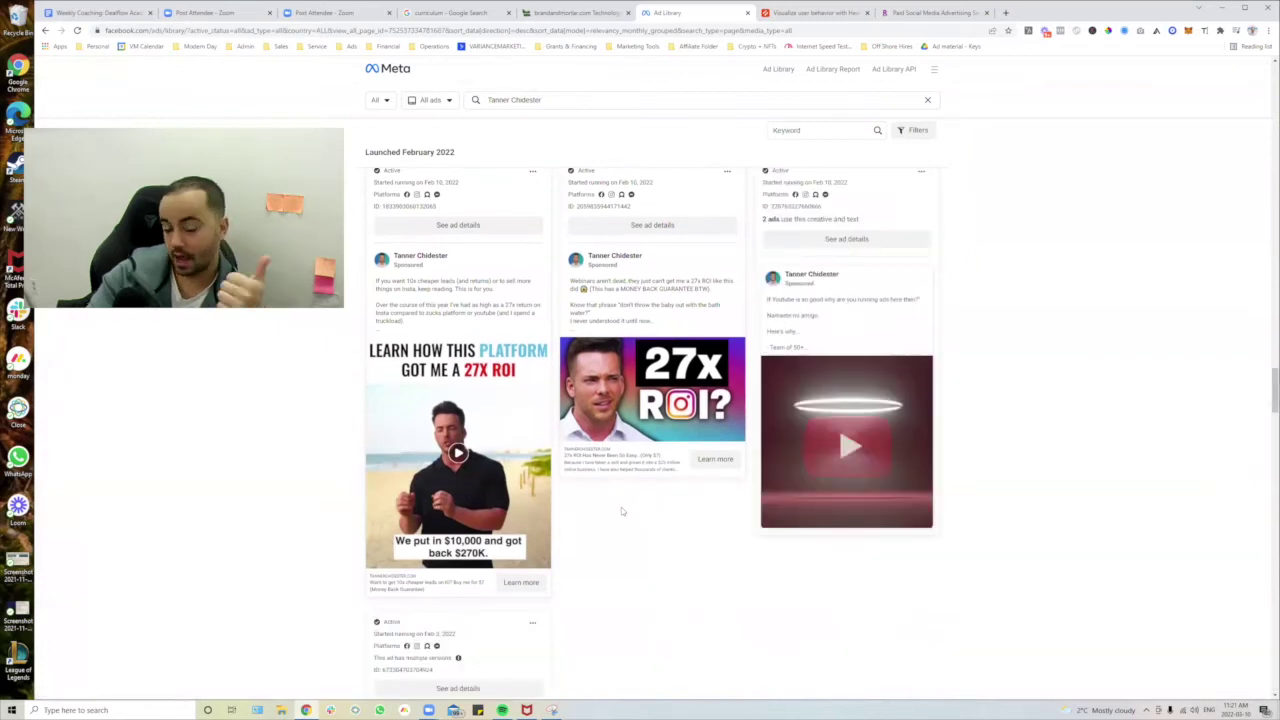
scroll(621, 507, "down", 8)
scroll(617, 514, "down", 10)
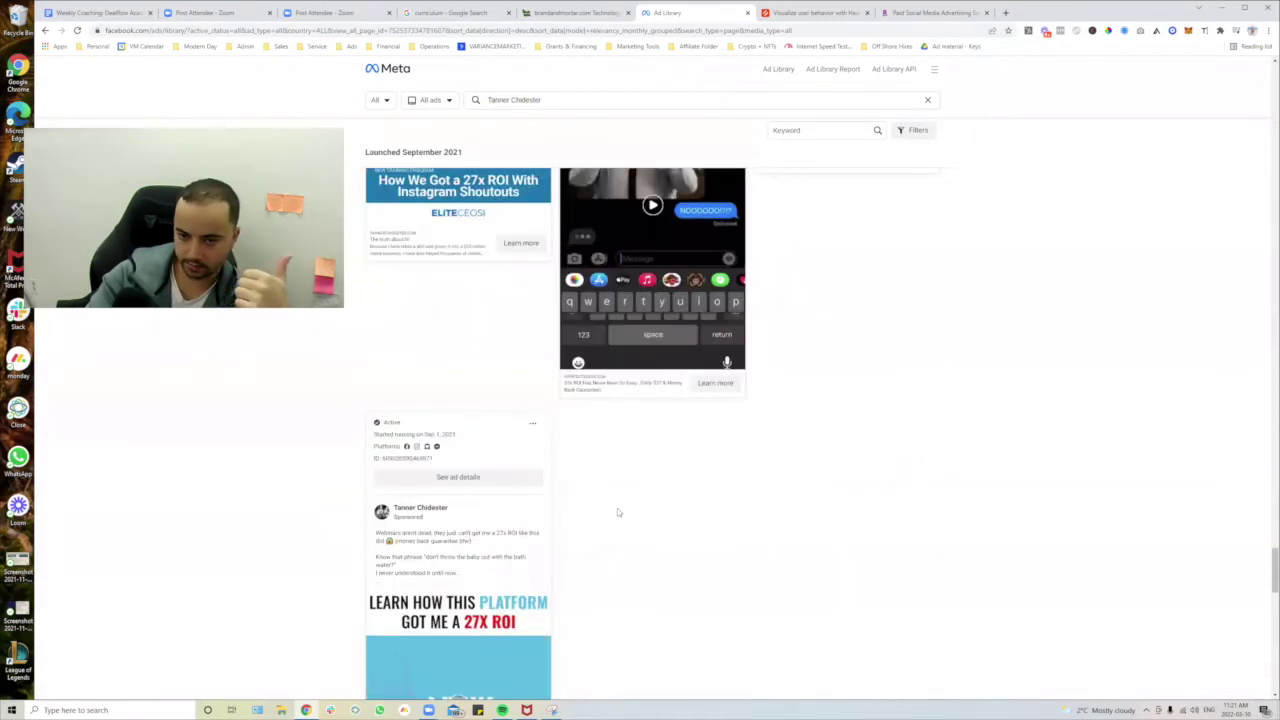
scroll(616, 512, "down", 10)
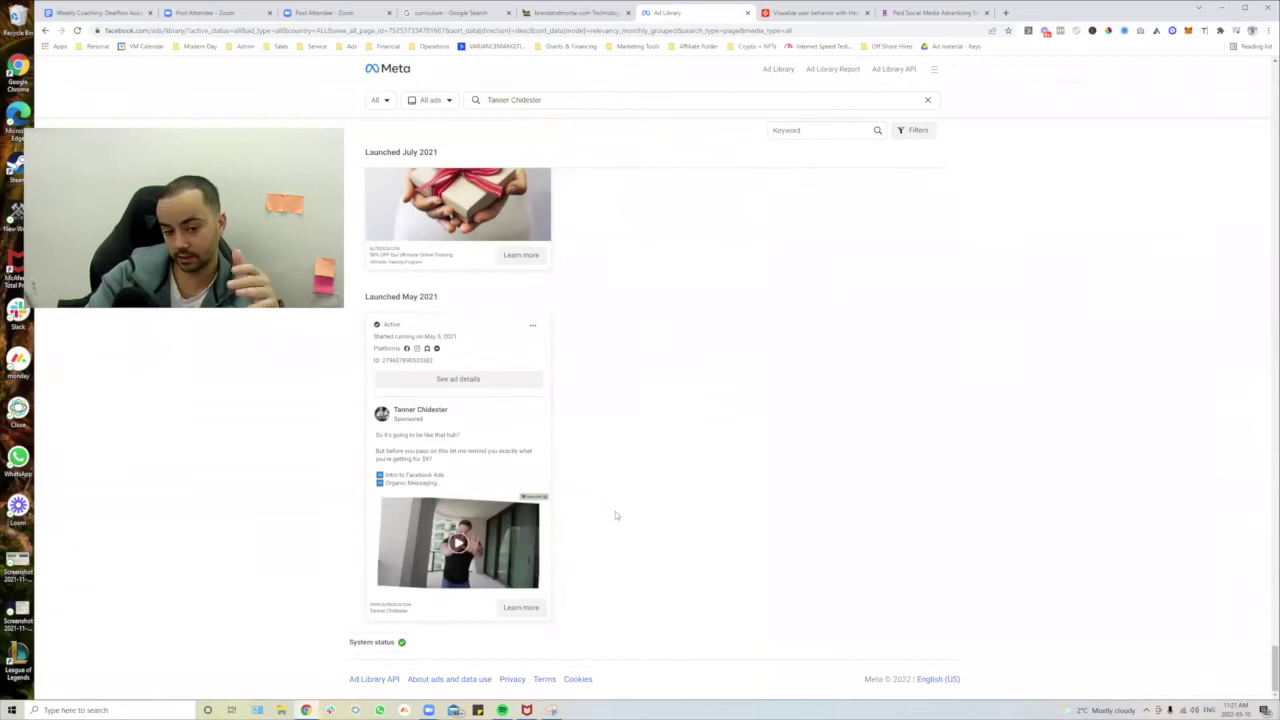
scroll(615, 515, "up", 20)
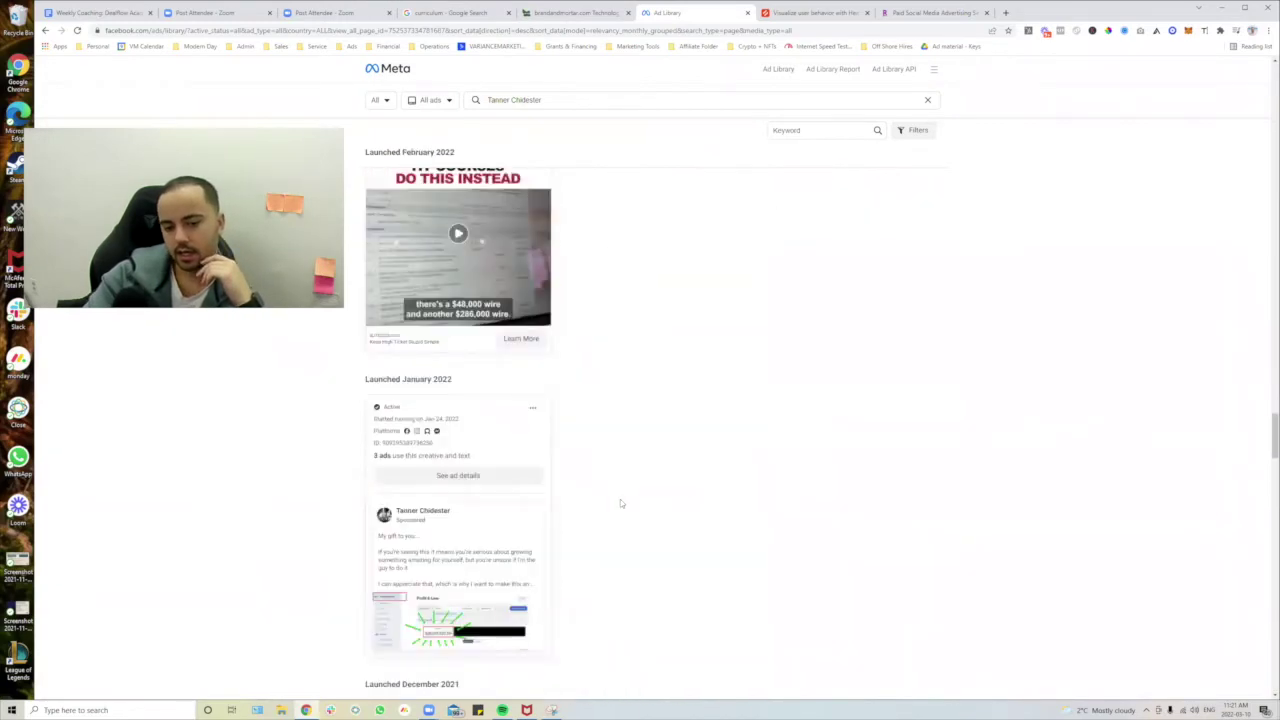
scroll(615, 515, "up", 8)
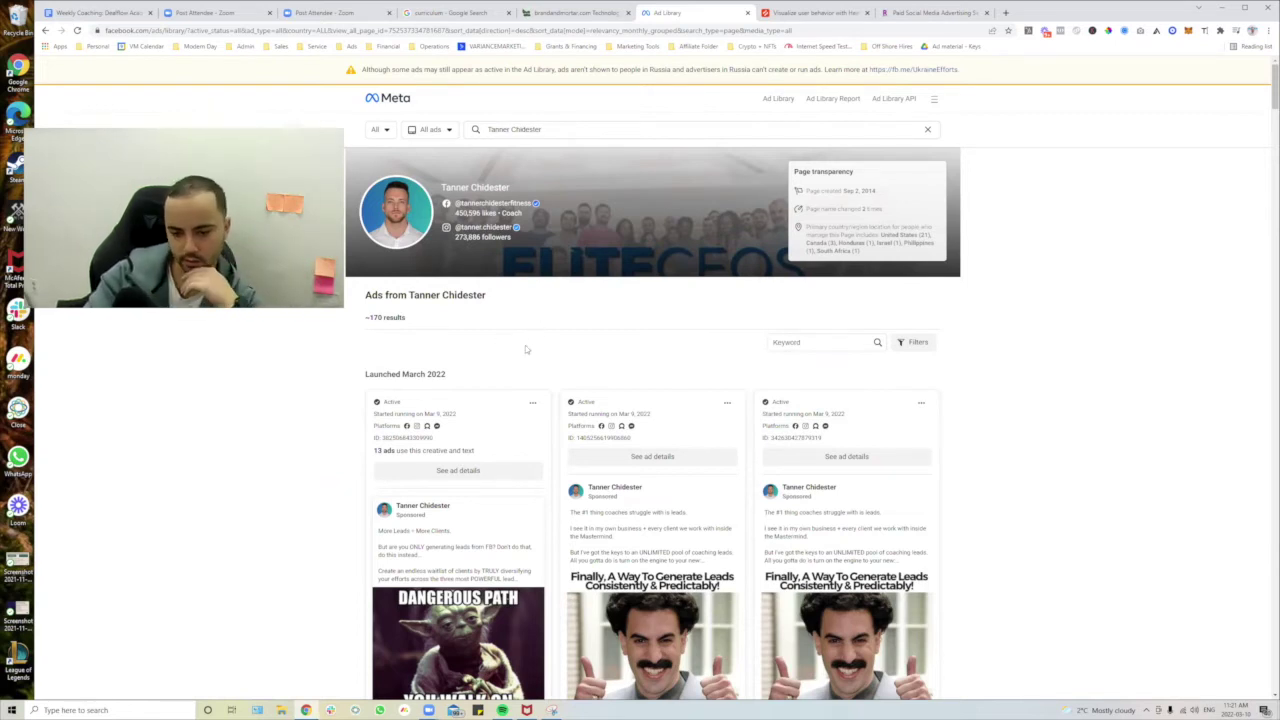
Review the March 2022 ads from the Yoda and Borat meme creatives through the high-ticket videos to the lead-generation award ad.
scroll(561, 301, "down", 3)
scroll(561, 301, "up", 3)
scroll(561, 301, "down", 2)
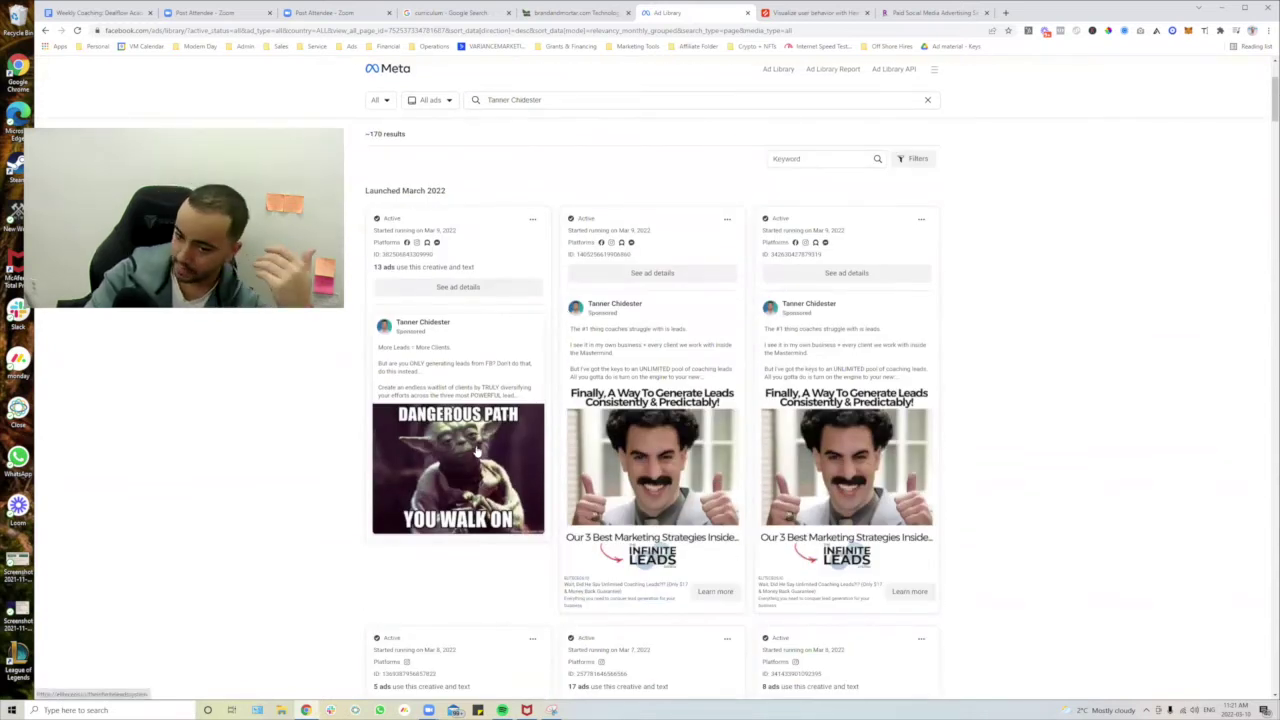
scroll(477, 450, "down", 4)
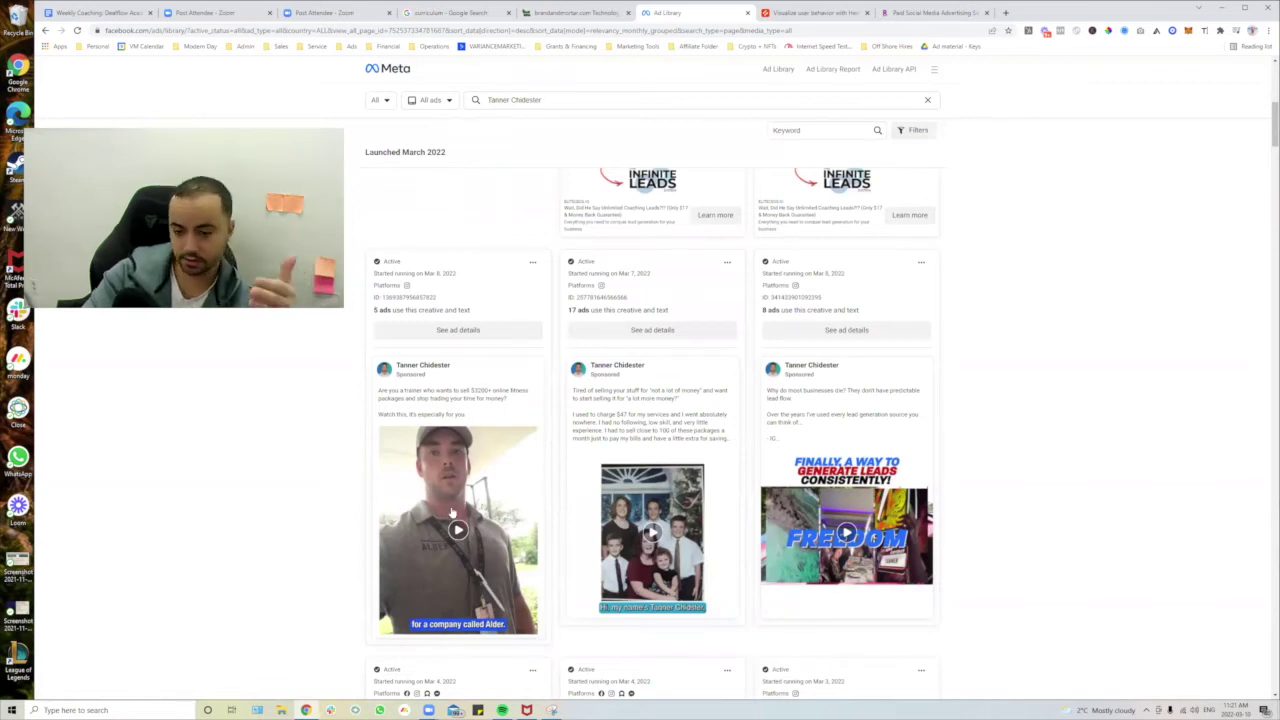
scroll(452, 512, "down", 2)
scroll(633, 514, "down", 4)
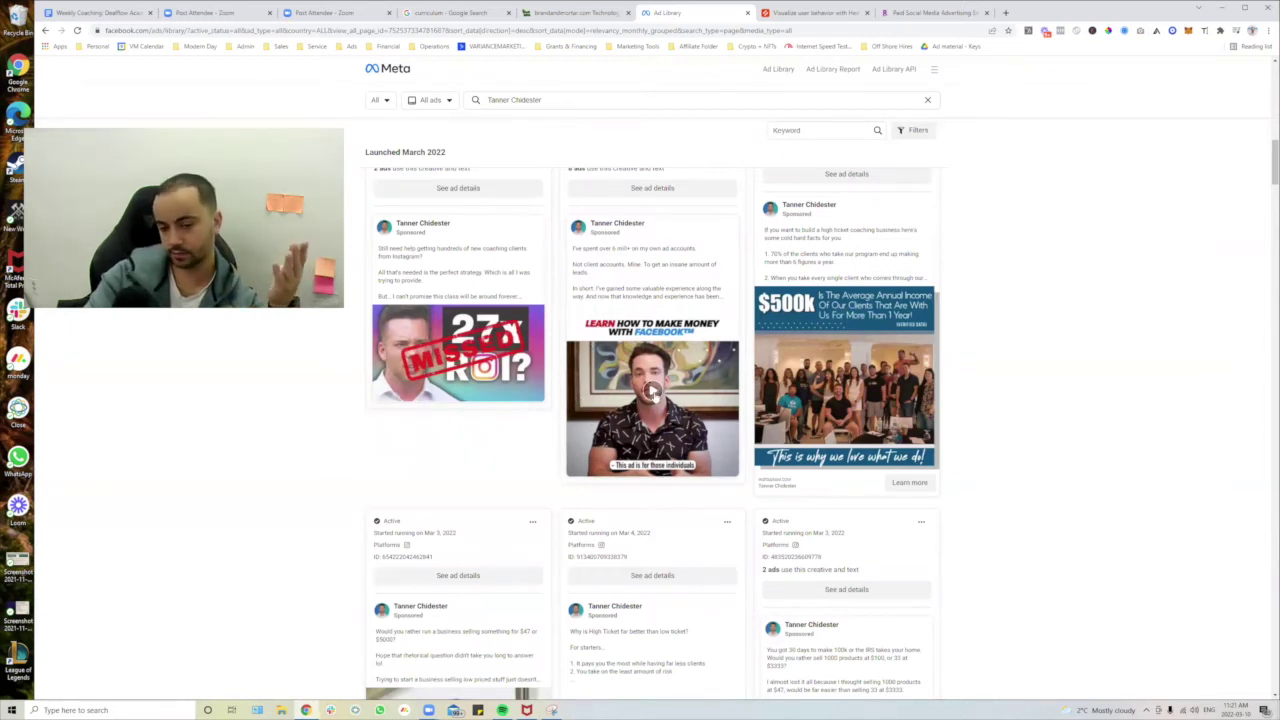
scroll(666, 445, "down", 5)
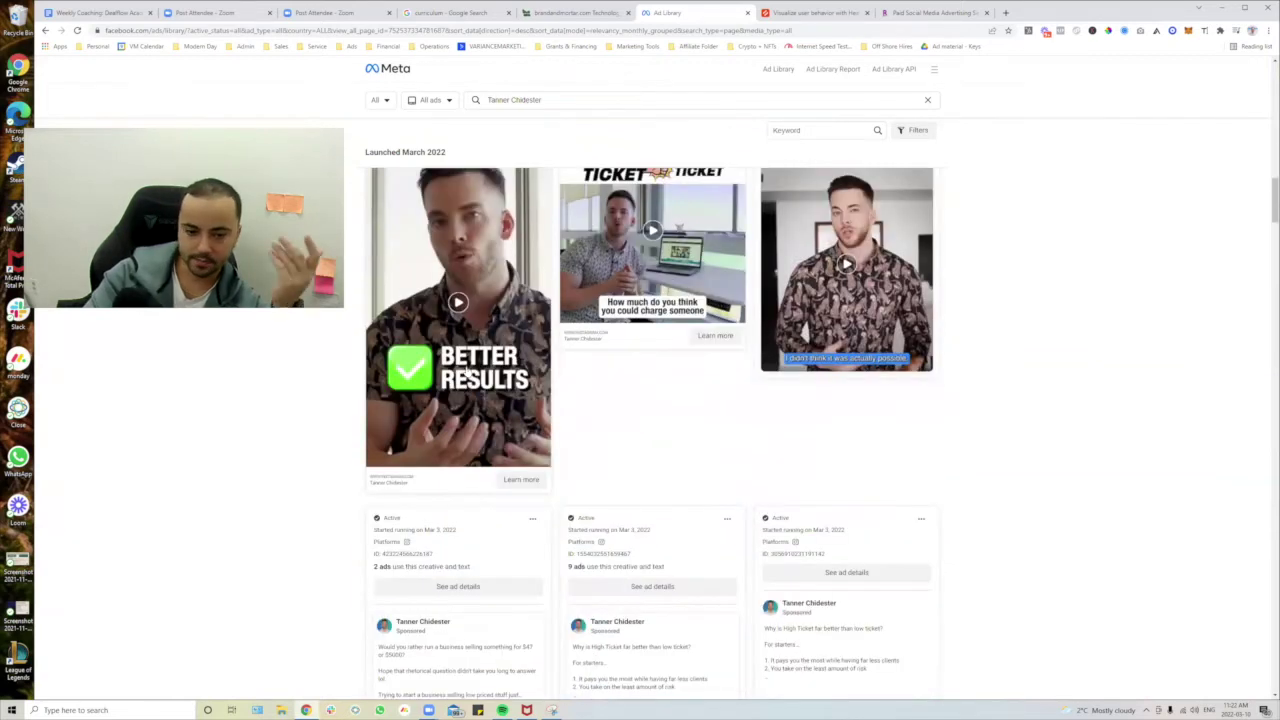
scroll(513, 455, "down", 10)
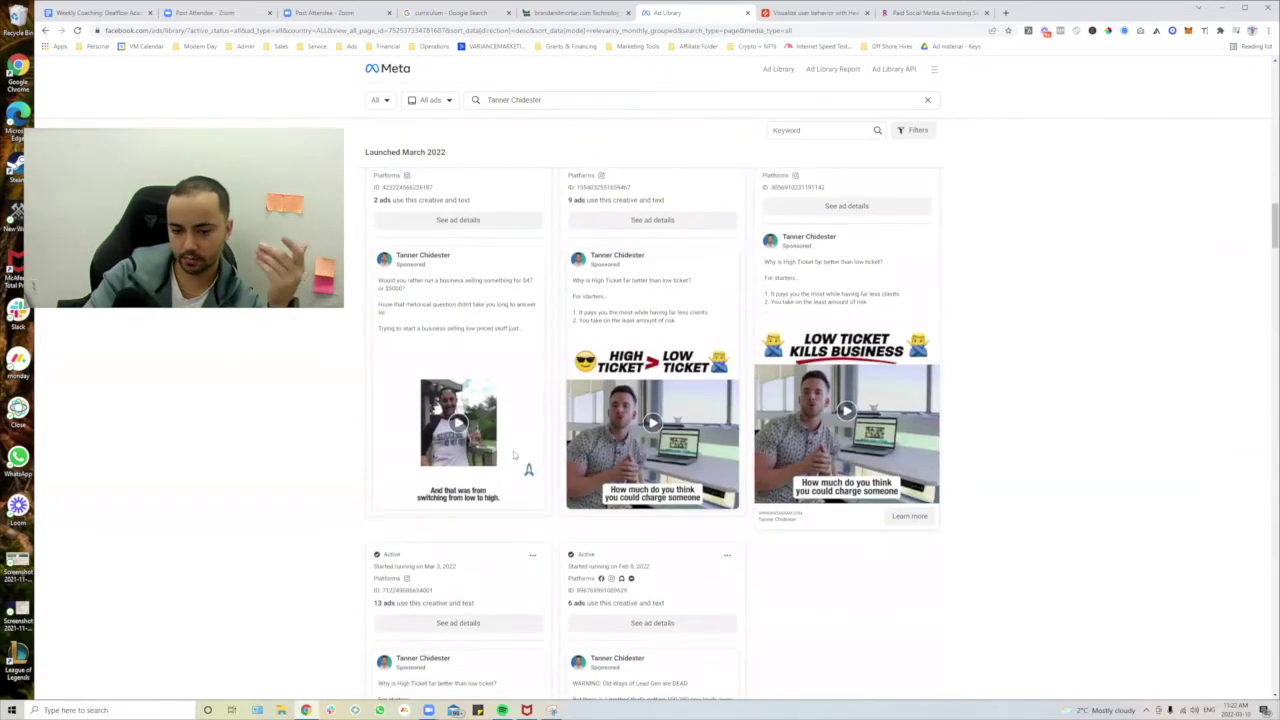
scroll(513, 456, "down", 3)
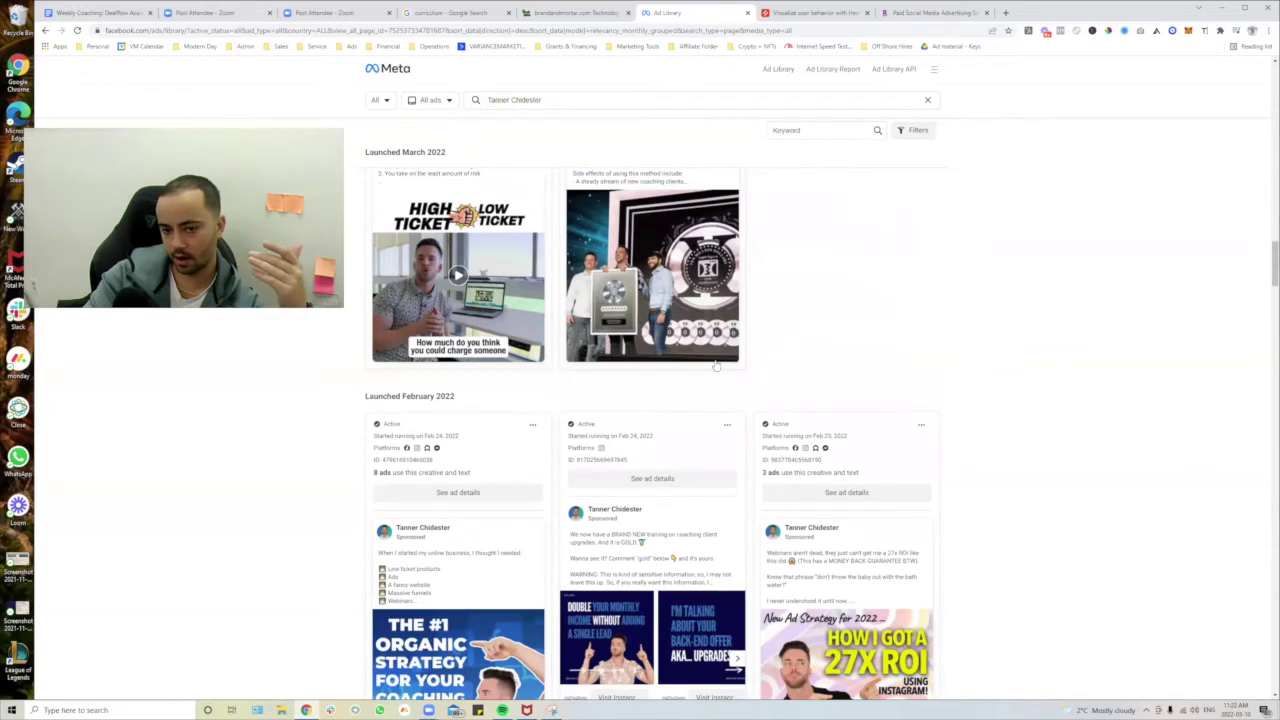
scroll(513, 451, "up", 4)
scroll(689, 504, "down", 2)
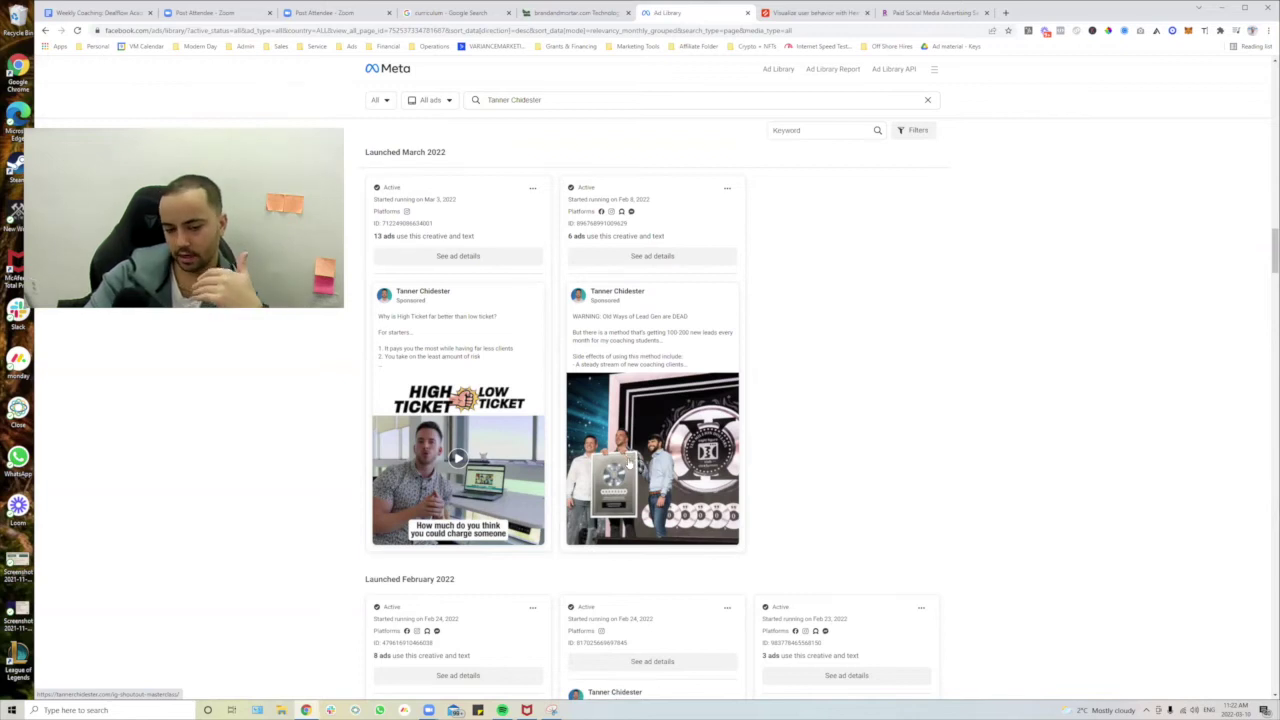
Examine the February 2022 ads, including the FB Ads Academy and Instagram ROI offers, and go back over the March 2022 ads.
scroll(543, 507, "down", 6)
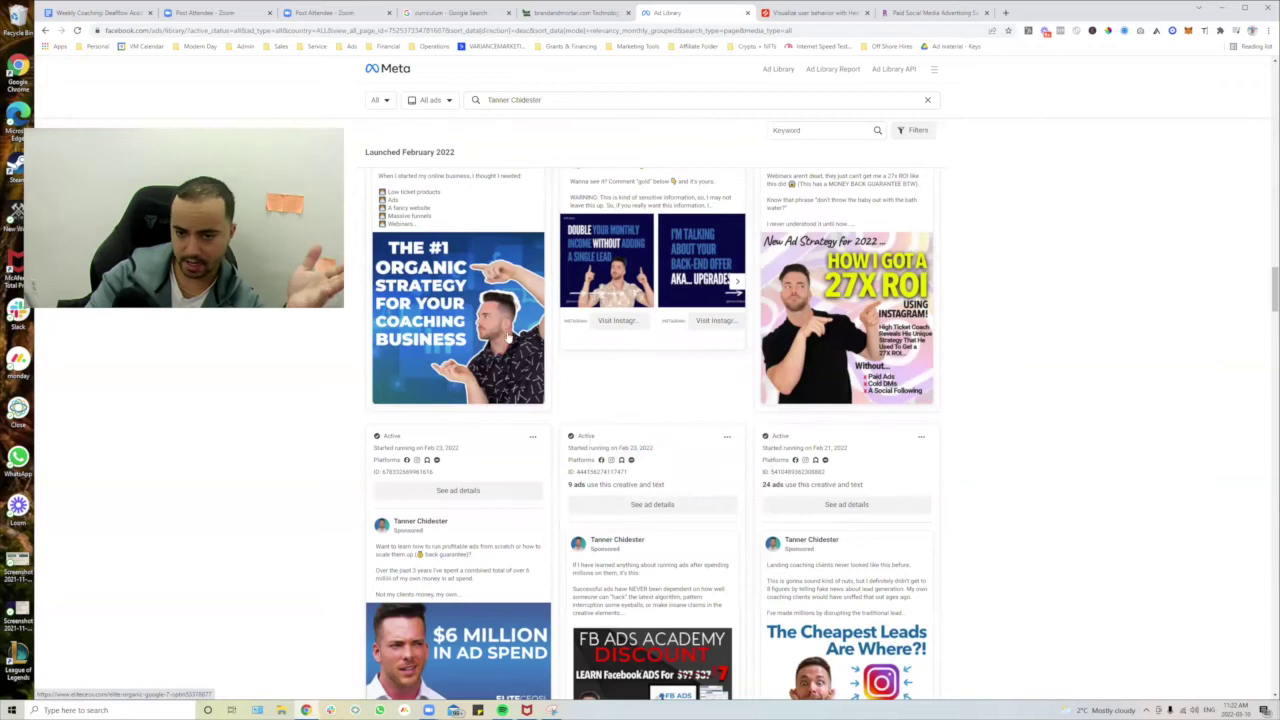
scroll(621, 375, "down", 4)
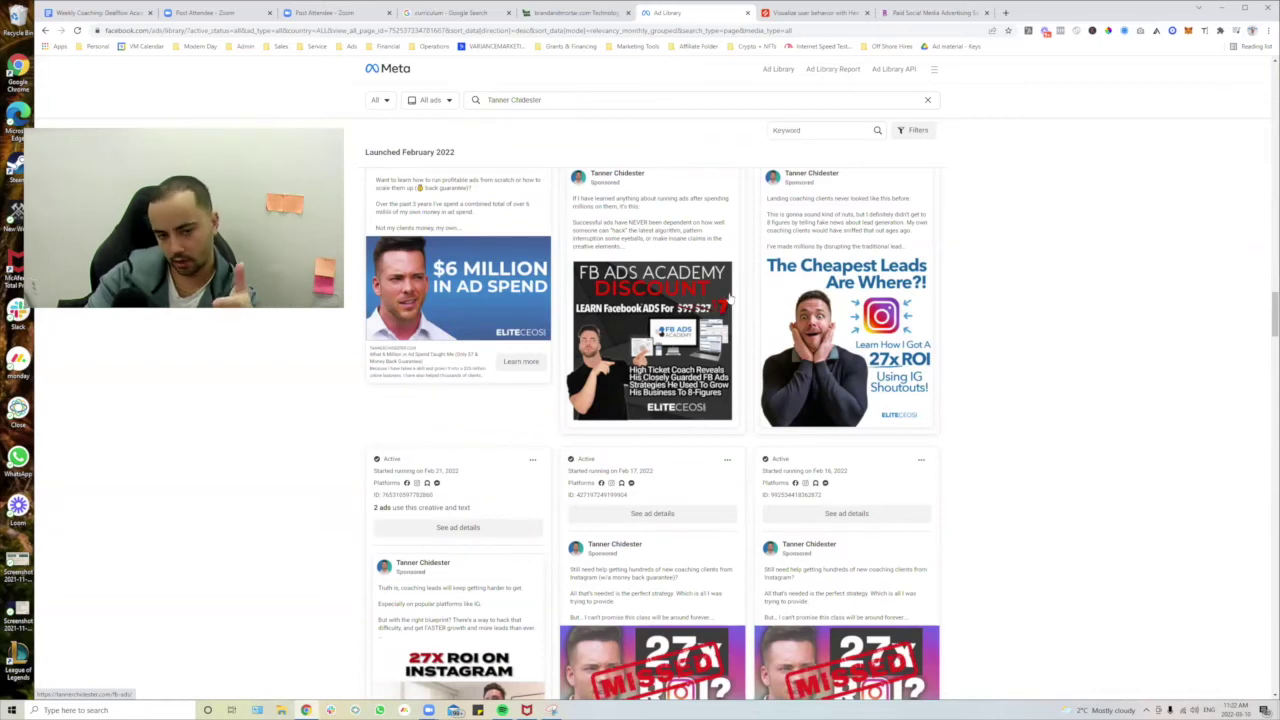
scroll(686, 450, "down", 2)
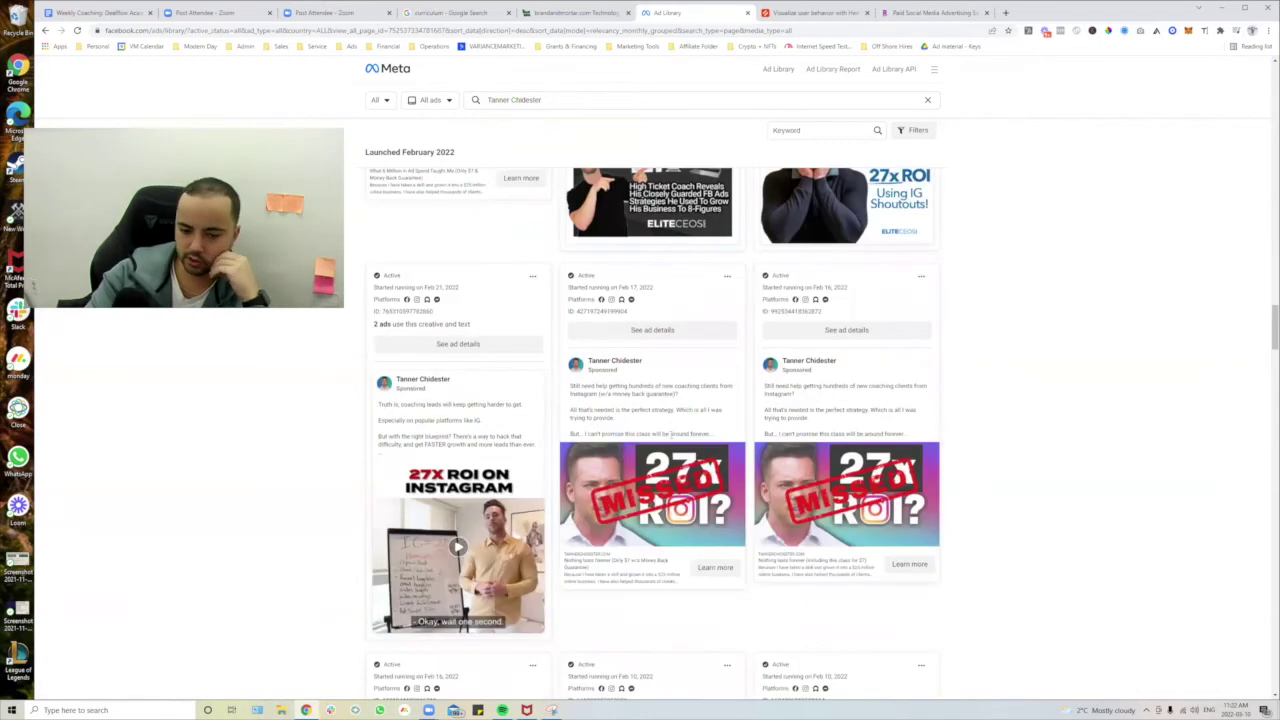
scroll(667, 434, "up", 4)
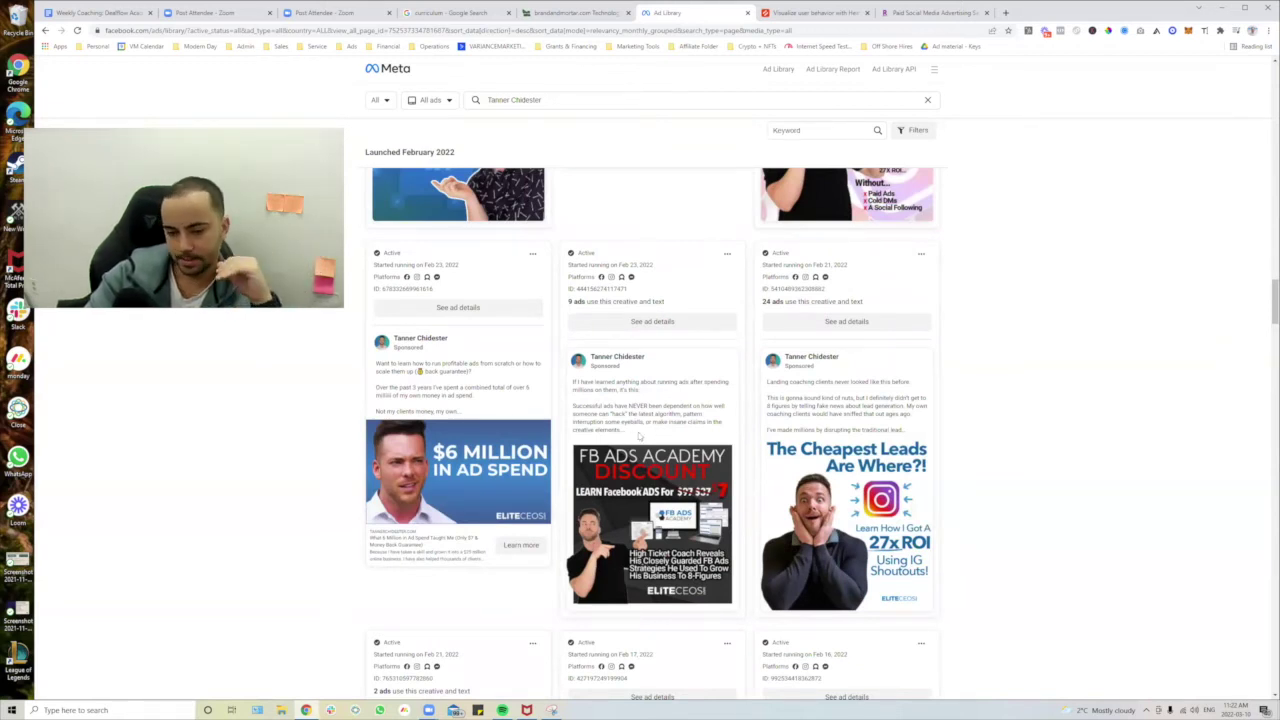
scroll(640, 435, "up", 8)
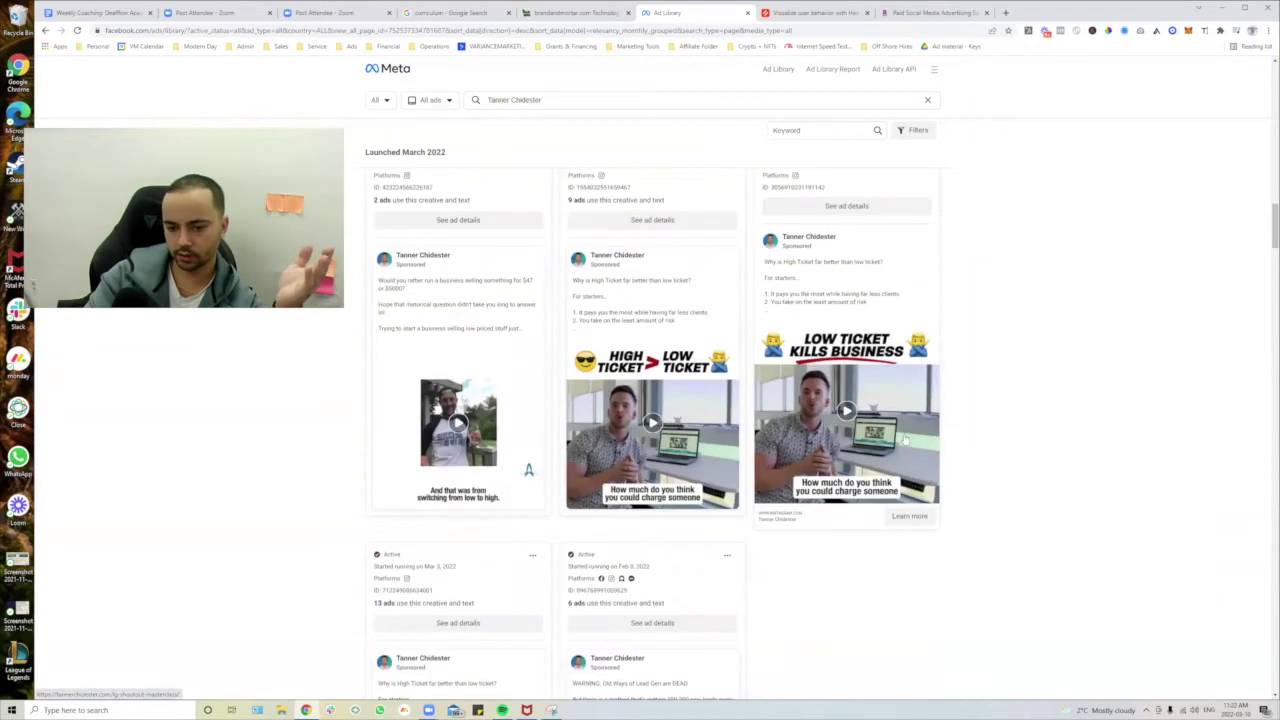
scroll(995, 360, "up", 10)
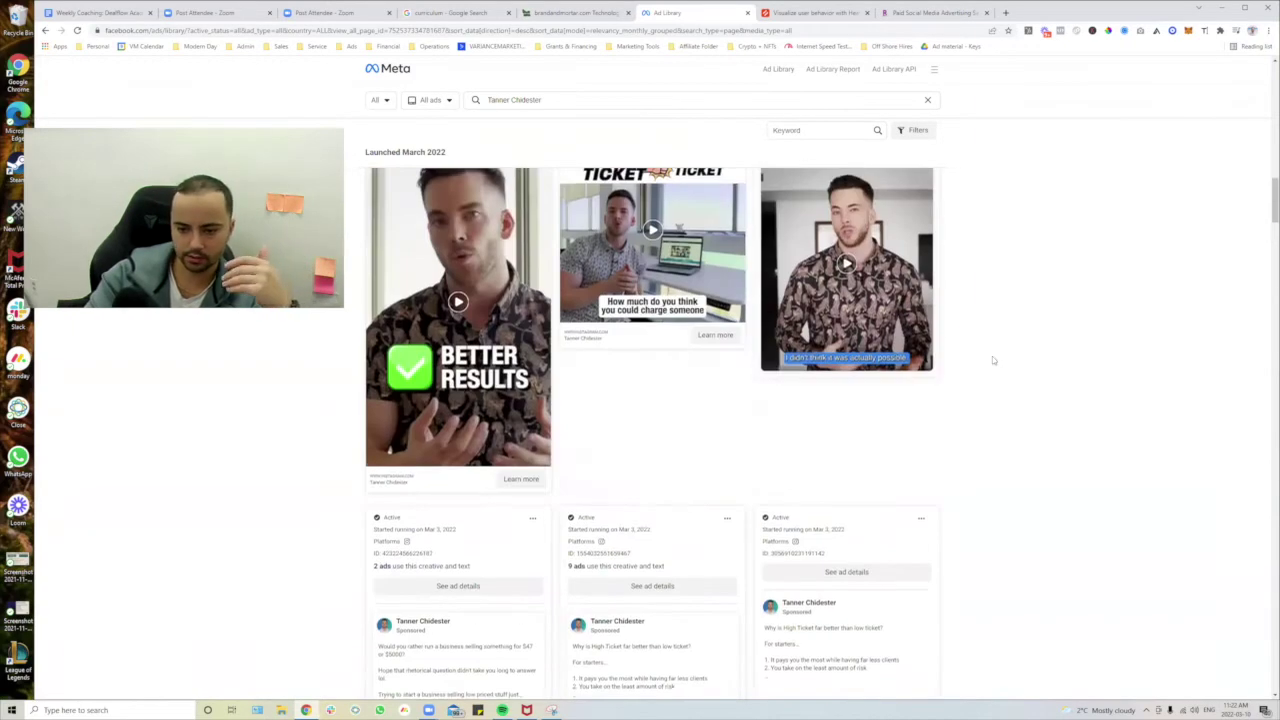
scroll(938, 395, "up", 10)
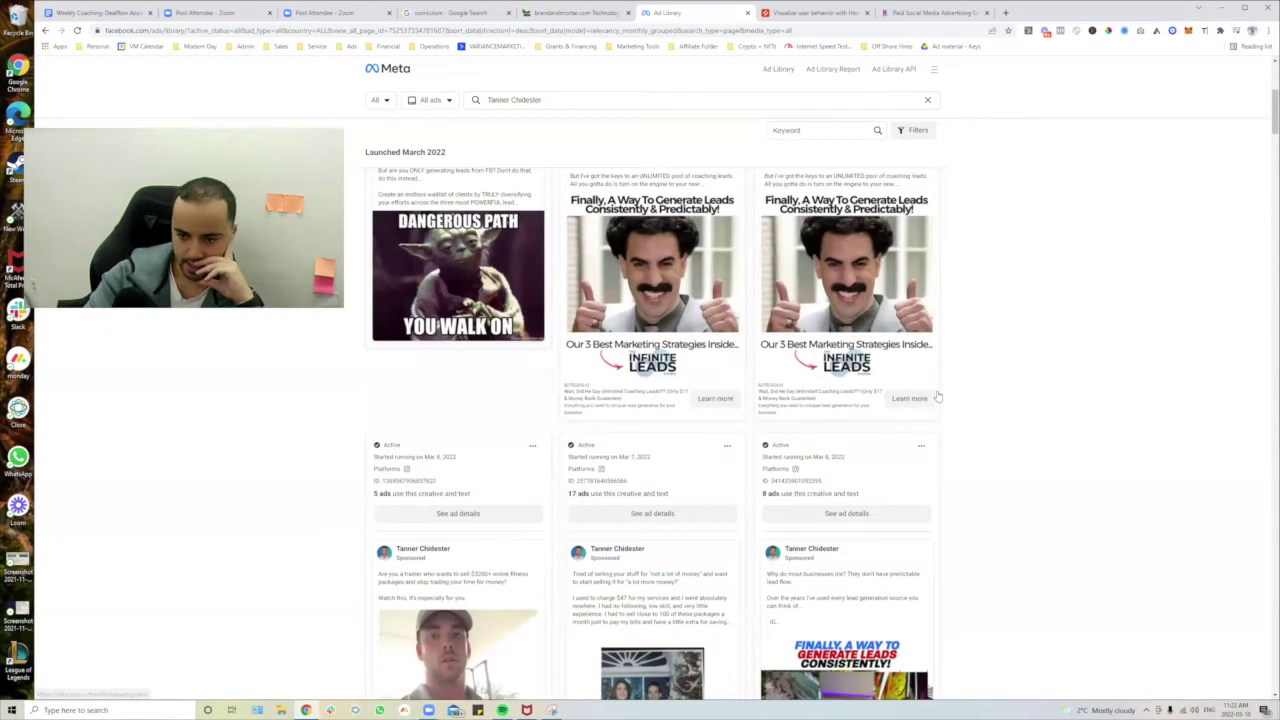
Expand the Yoda "Dangerous Path" ad's full text and read through its copy and bonus list.
scroll(543, 353, "down", 2)
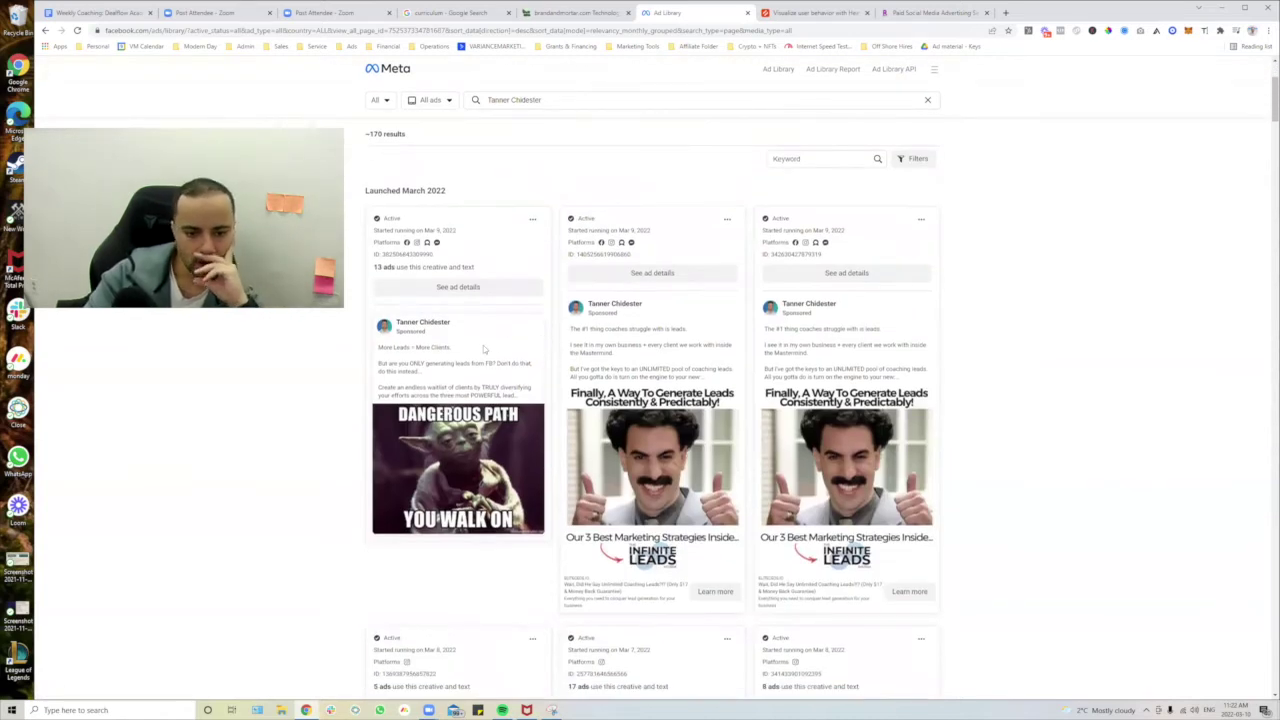
left_click_drag(379, 347, 434, 356)
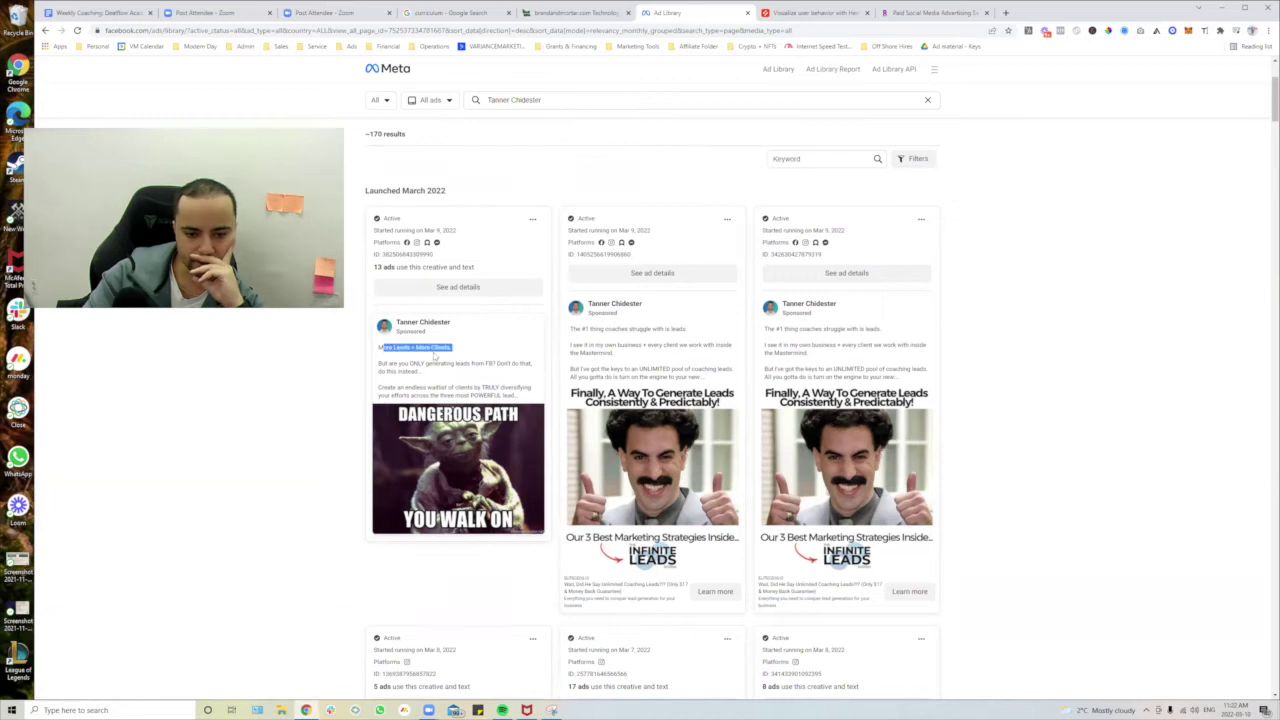
left_click(434, 356)
scroll(502, 515, "down", 2)
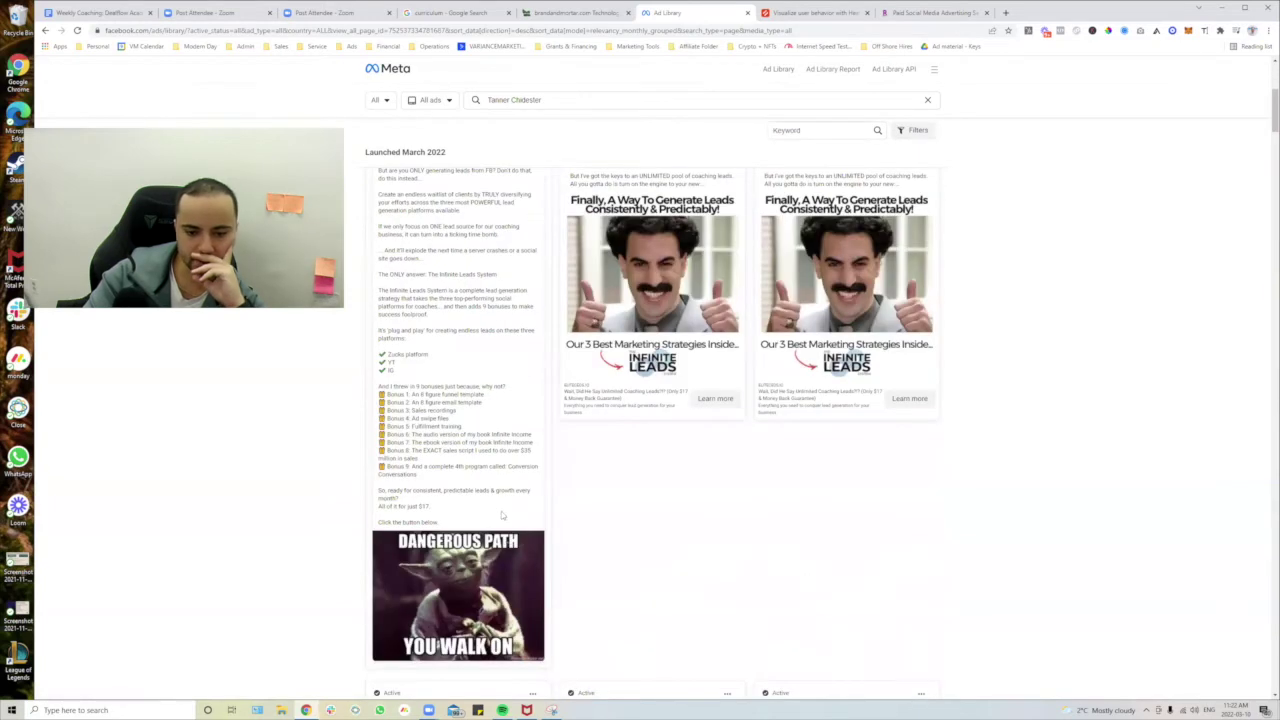
left_click_drag(474, 522, 379, 177)
scroll(431, 365, "up", 2)
scroll(499, 277, "down", 2)
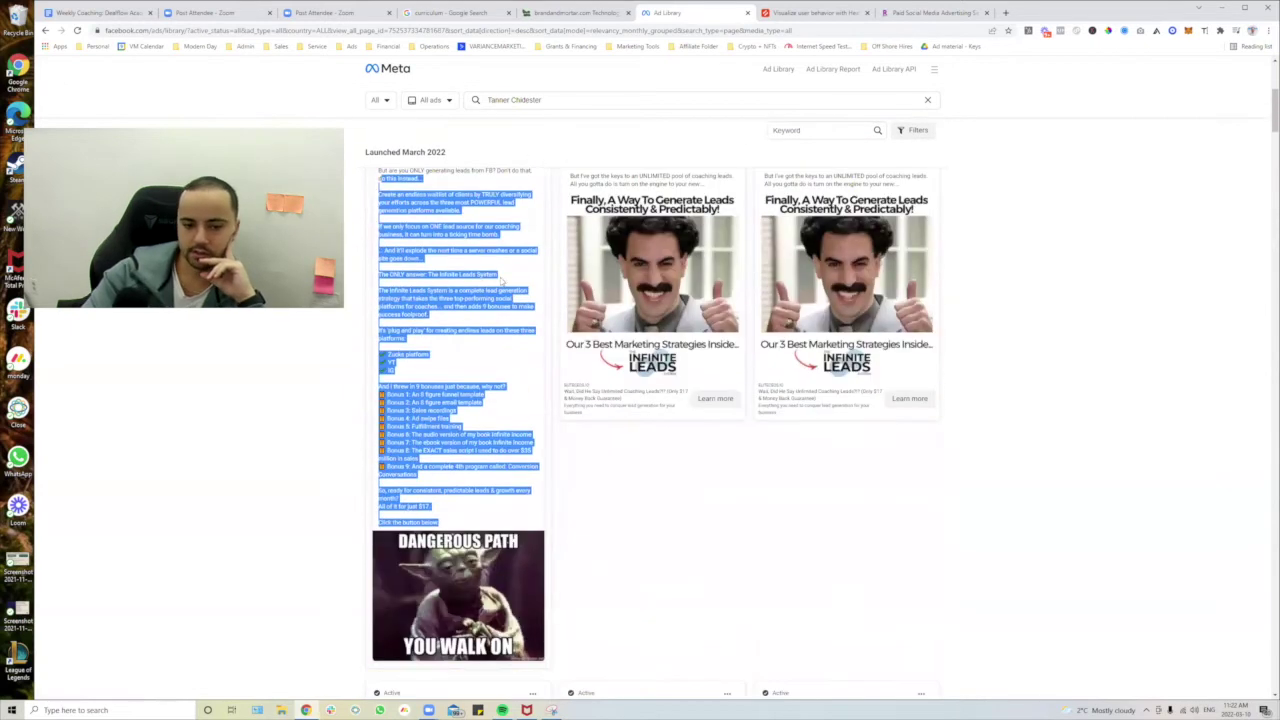
left_click(305, 470)
scroll(305, 470, "up", 3)
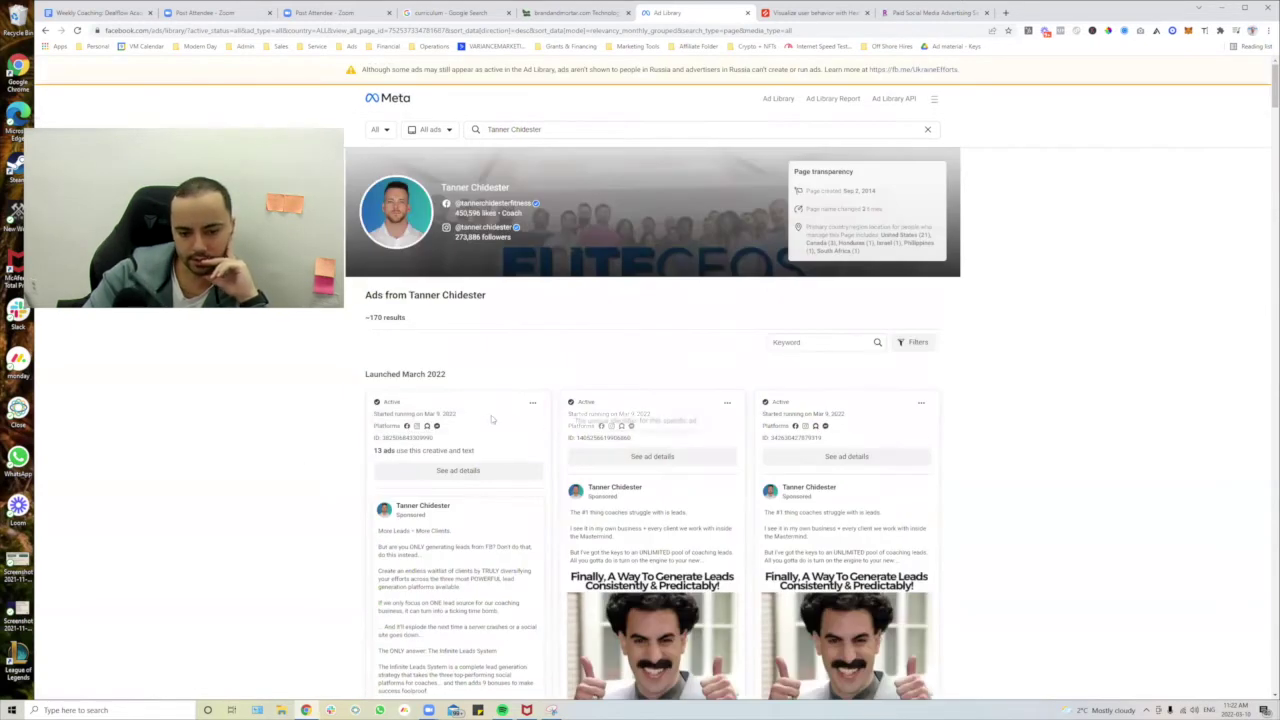
Check the first ad's start date and compare it with the start dates and creative-reuse counts of the March 2022 ads below.
left_click_drag(455, 413, 424, 413)
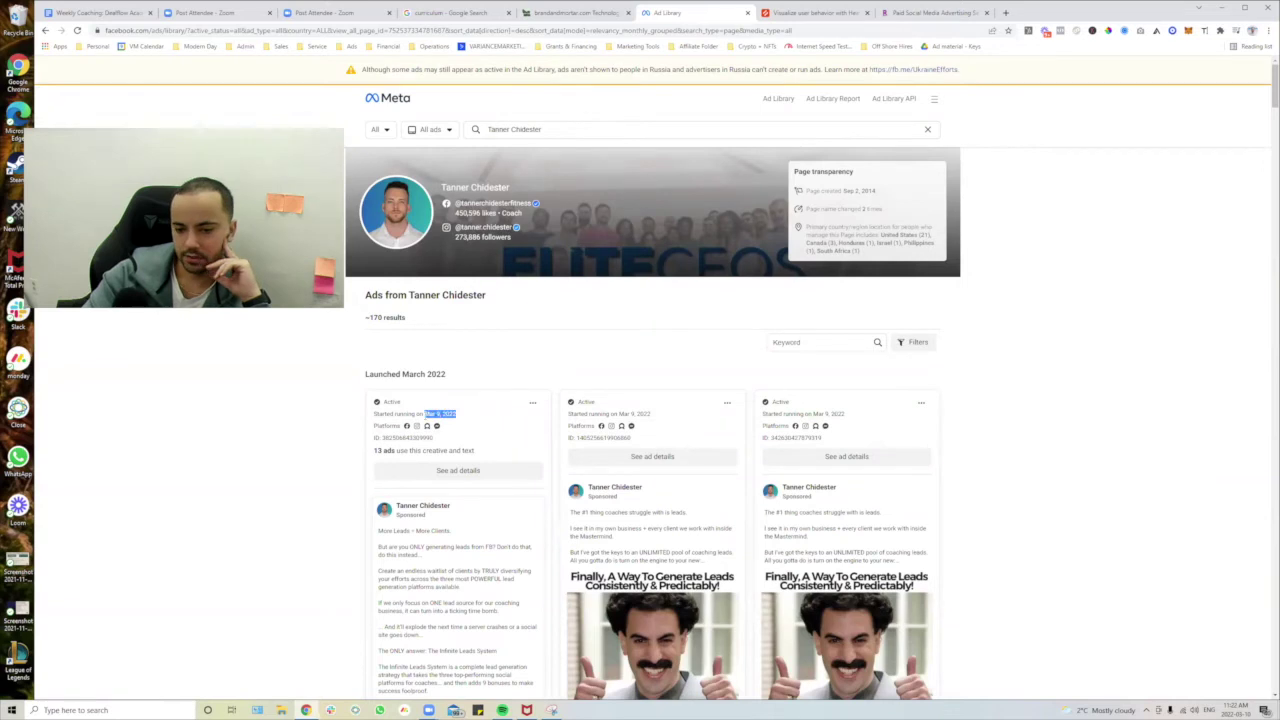
scroll(703, 560, "down", 4)
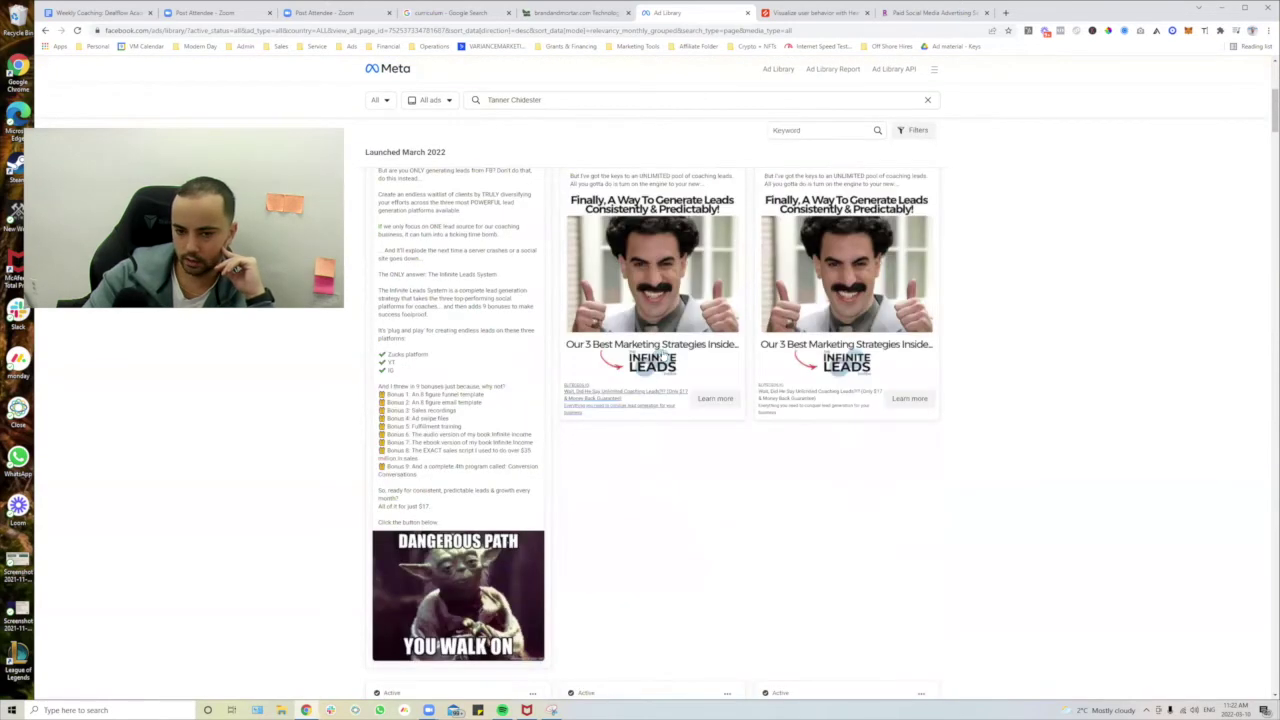
scroll(630, 437, "down", 4)
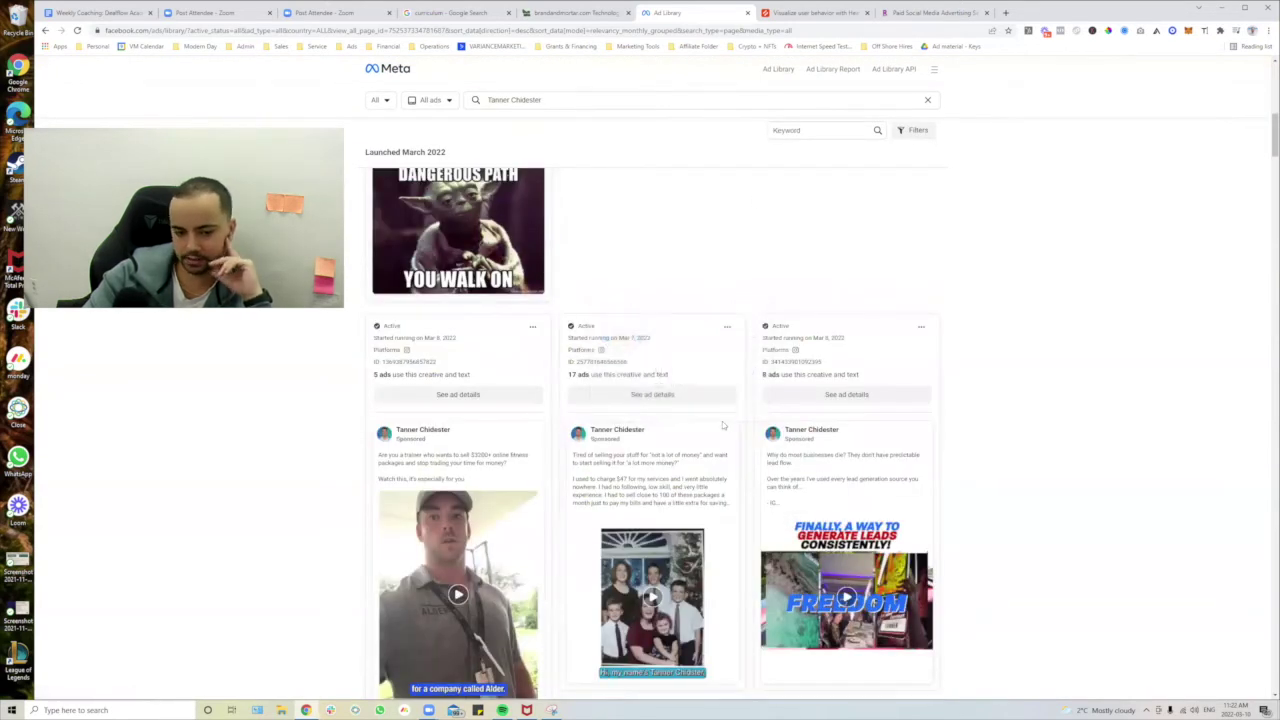
scroll(761, 405, "down", 2)
scroll(761, 405, "up", 2)
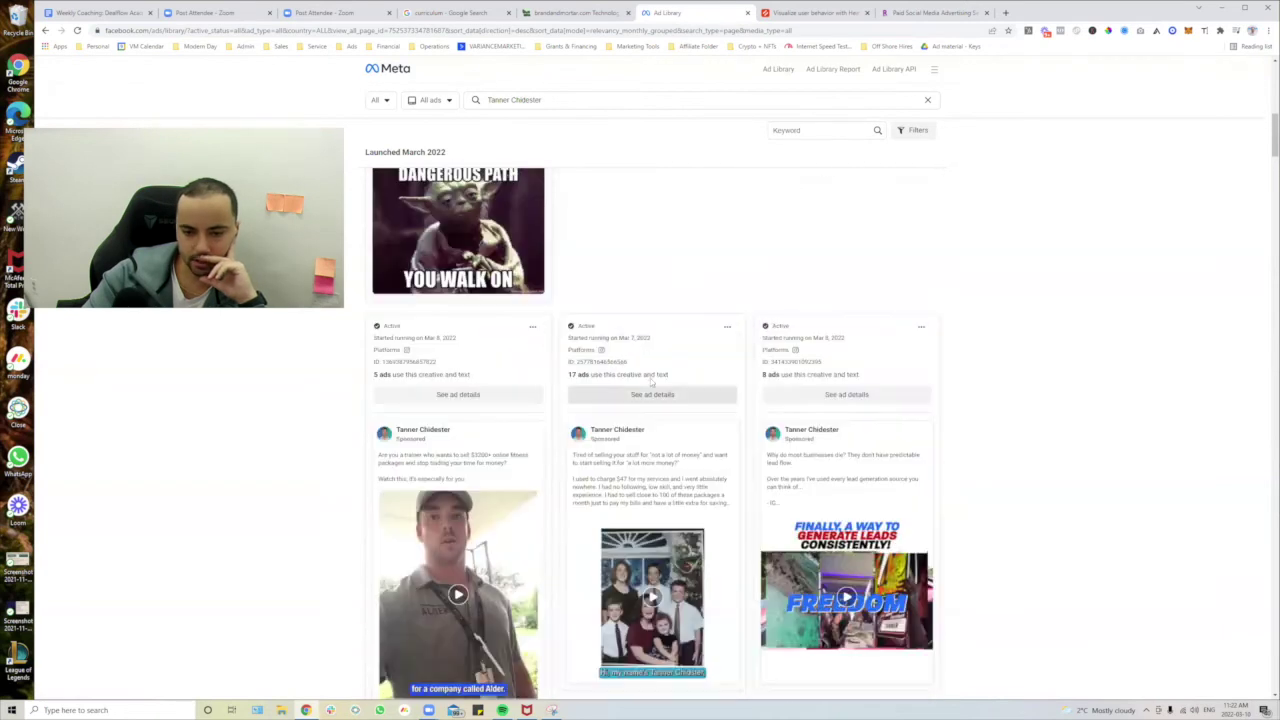
scroll(627, 372, "down", 4)
scroll(626, 373, "down", 2)
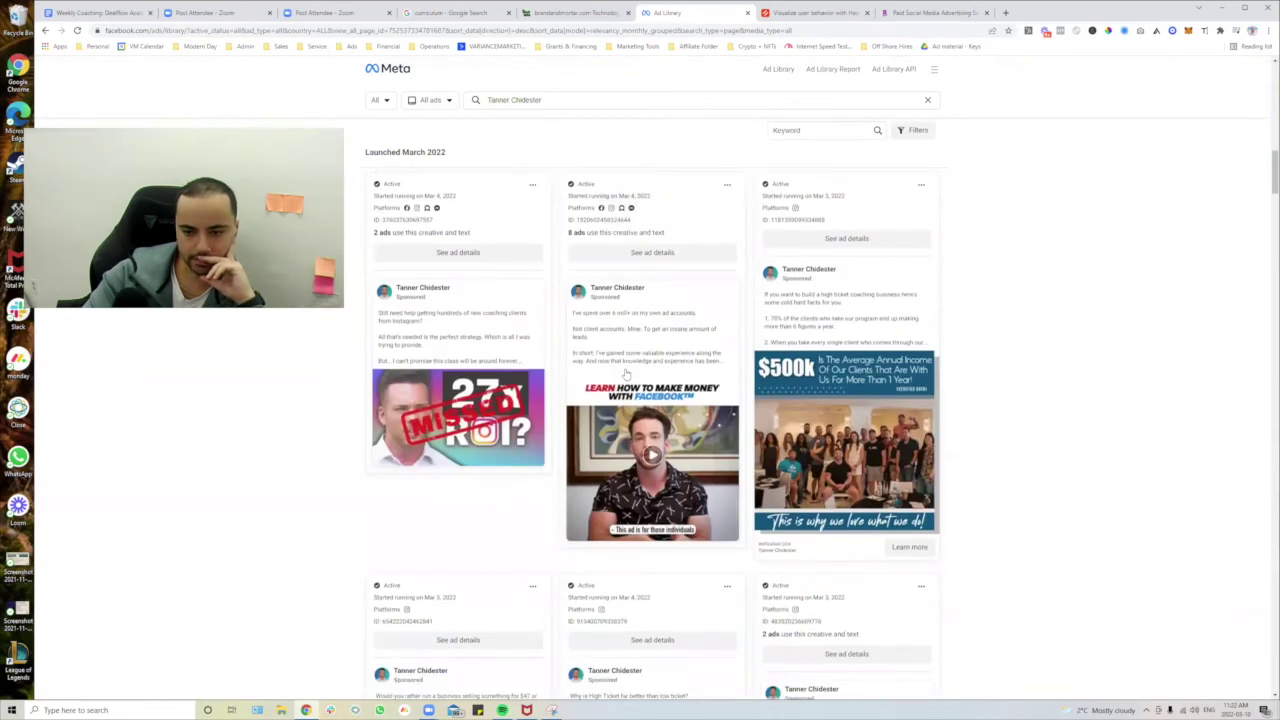
scroll(626, 373, "down", 10)
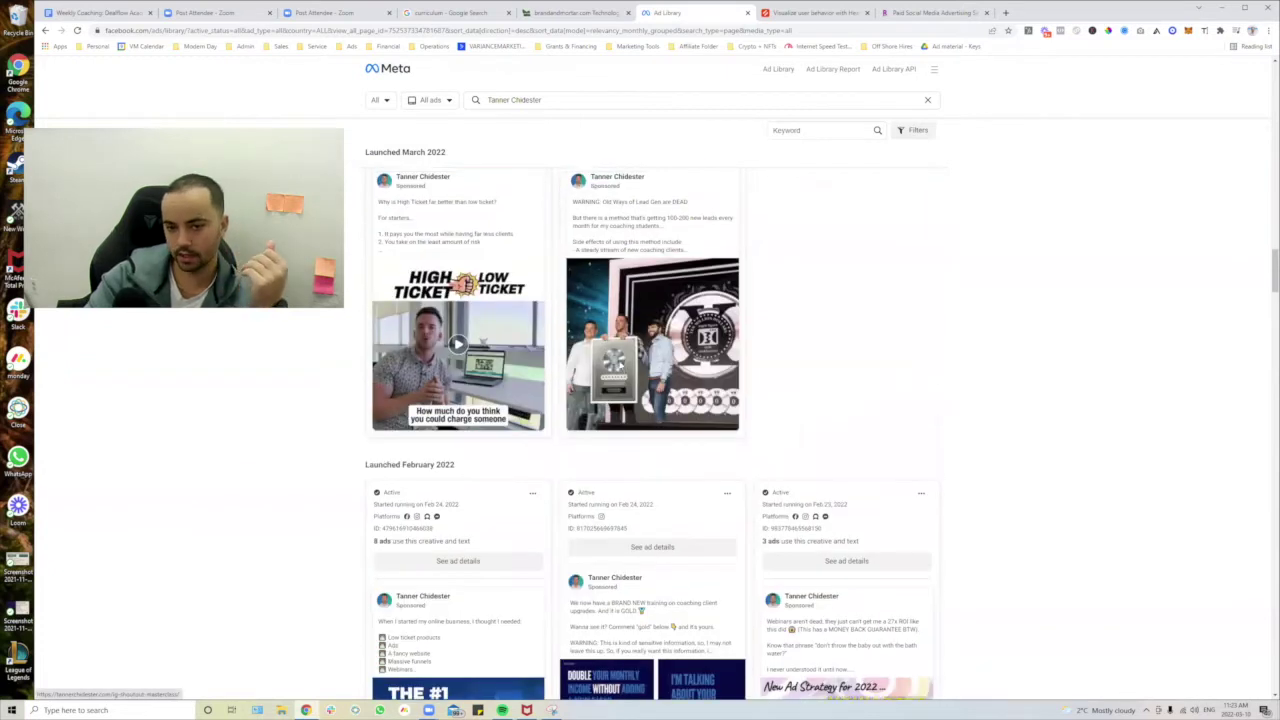
Check the start date of the lead-generation award ad and review the ads launched in February and January 2022.
scroll(620, 372, "up", 2)
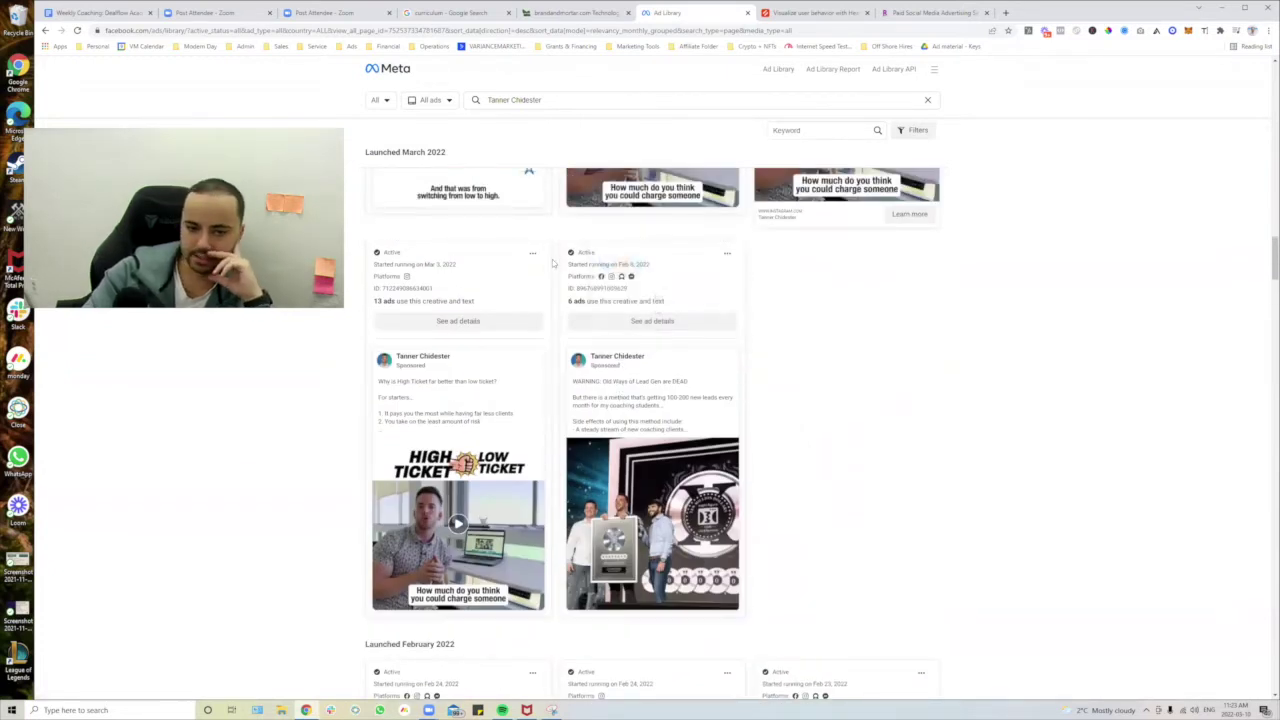
left_click_drag(650, 264, 567, 265)
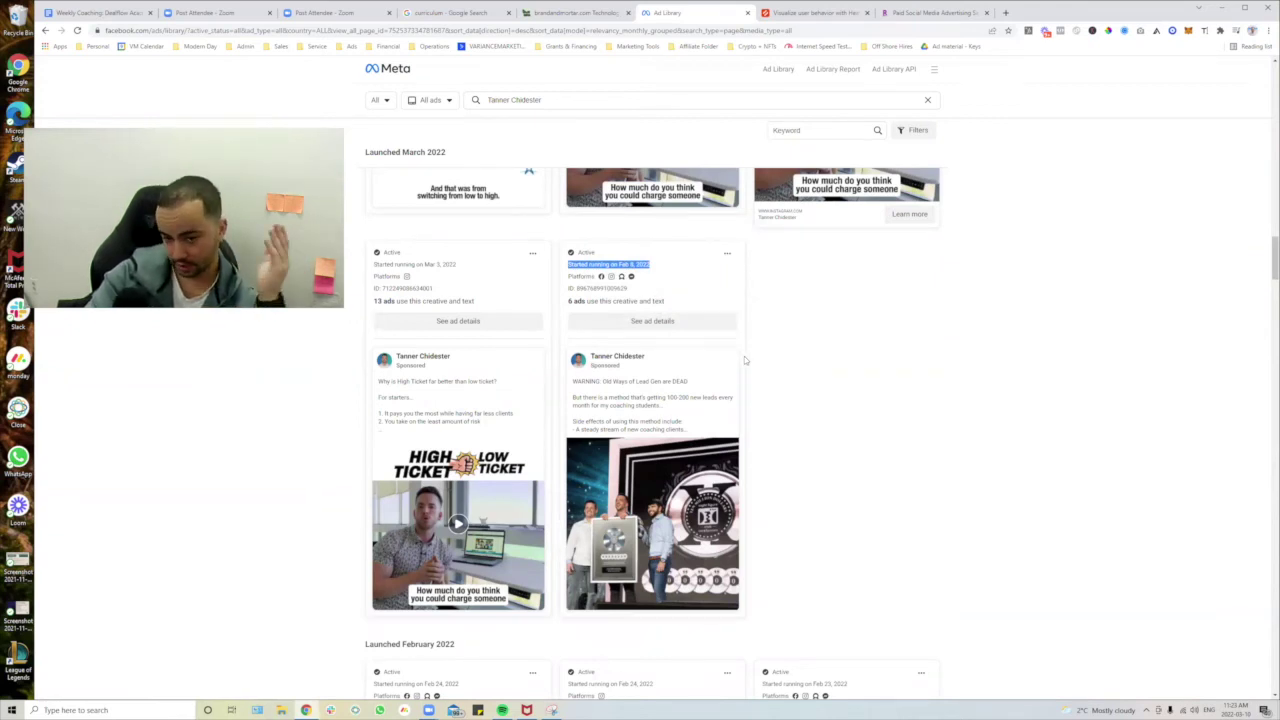
scroll(743, 356, "down", 4)
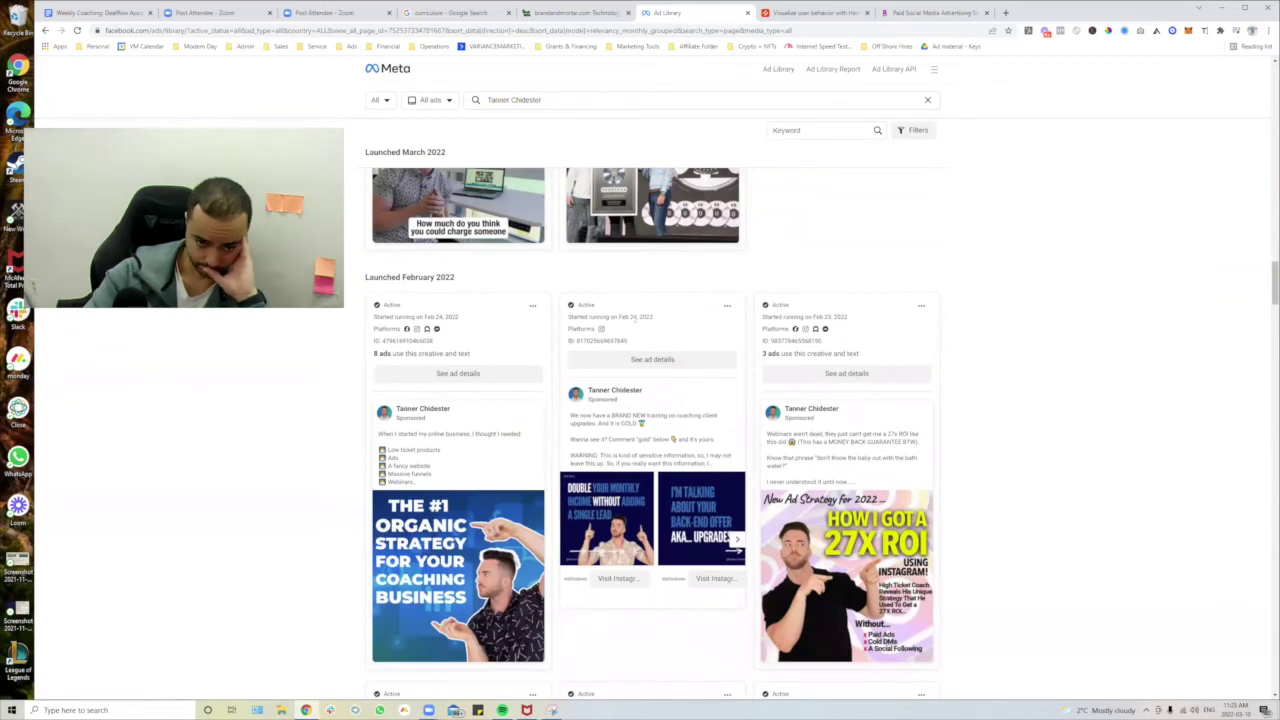
scroll(675, 484, "down", 4)
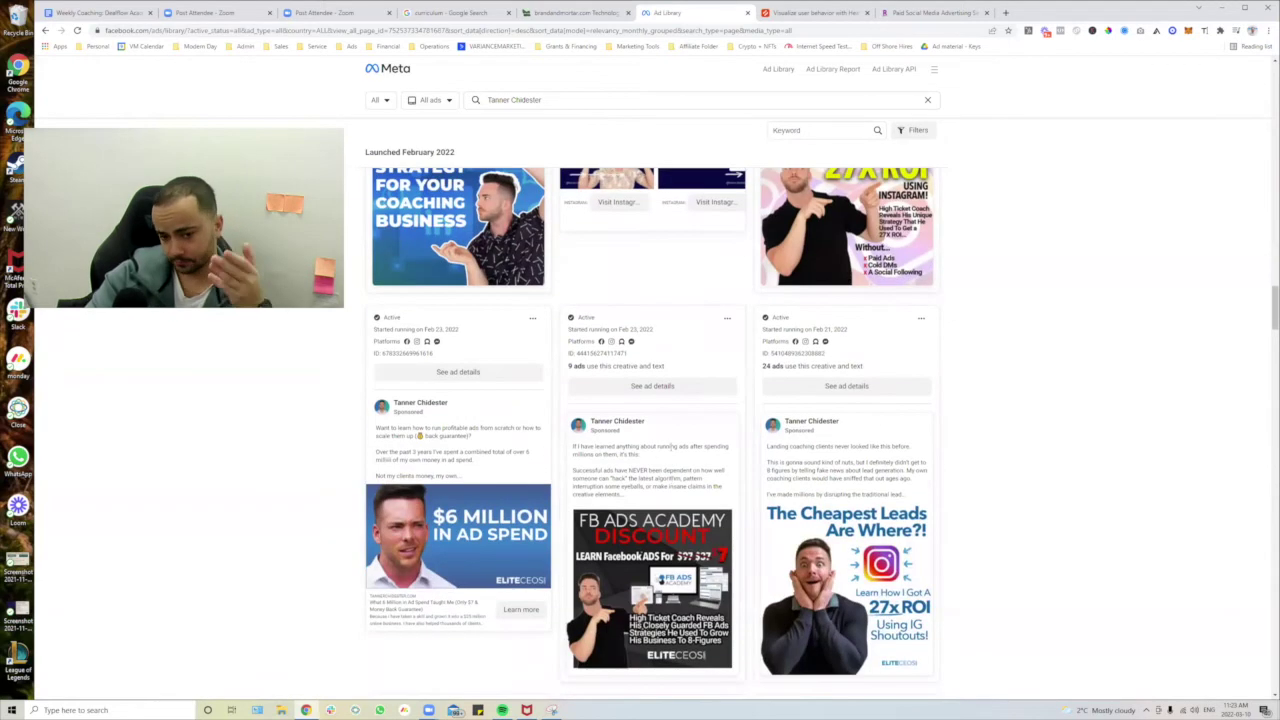
scroll(672, 358, "down", 10)
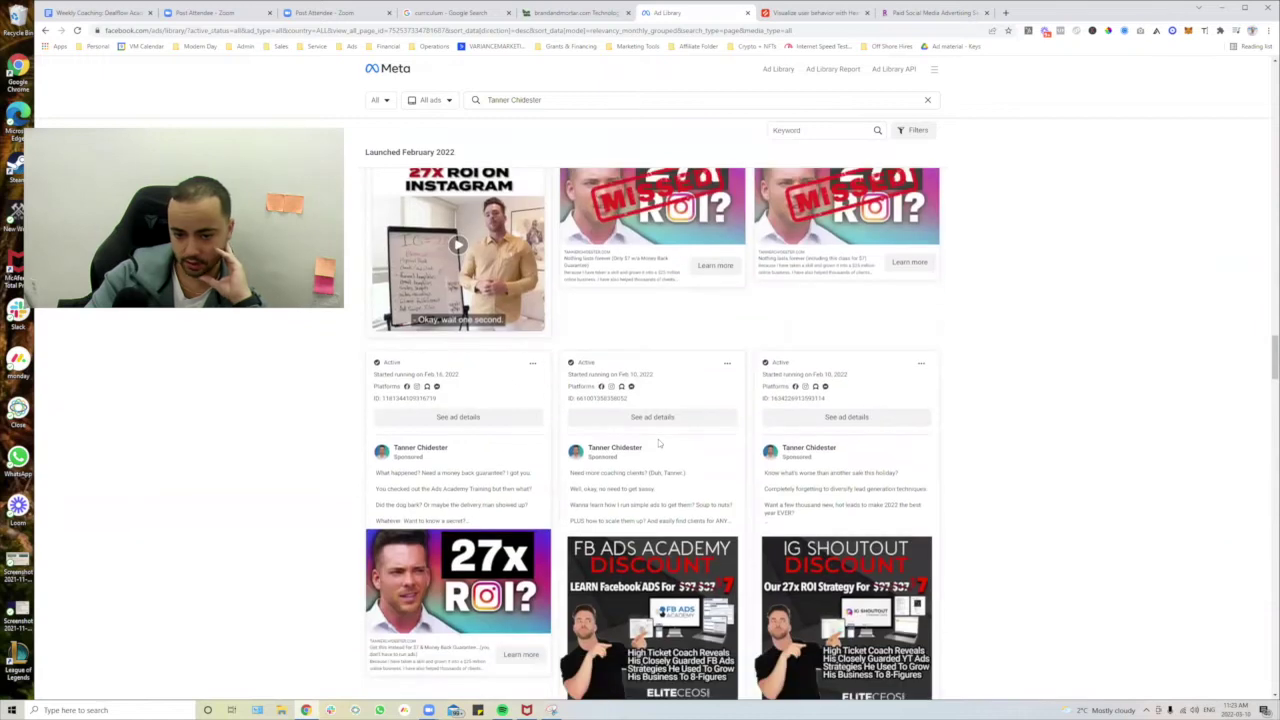
scroll(610, 466, "down", 7)
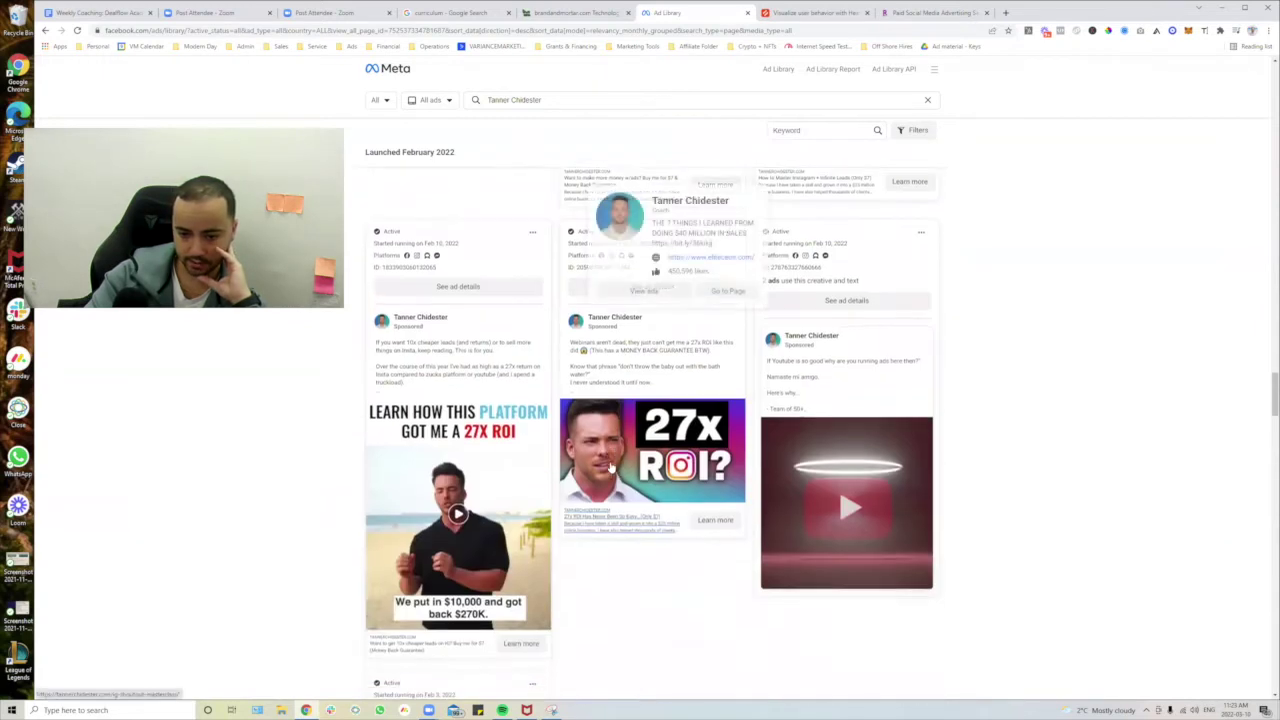
scroll(610, 467, "down", 2)
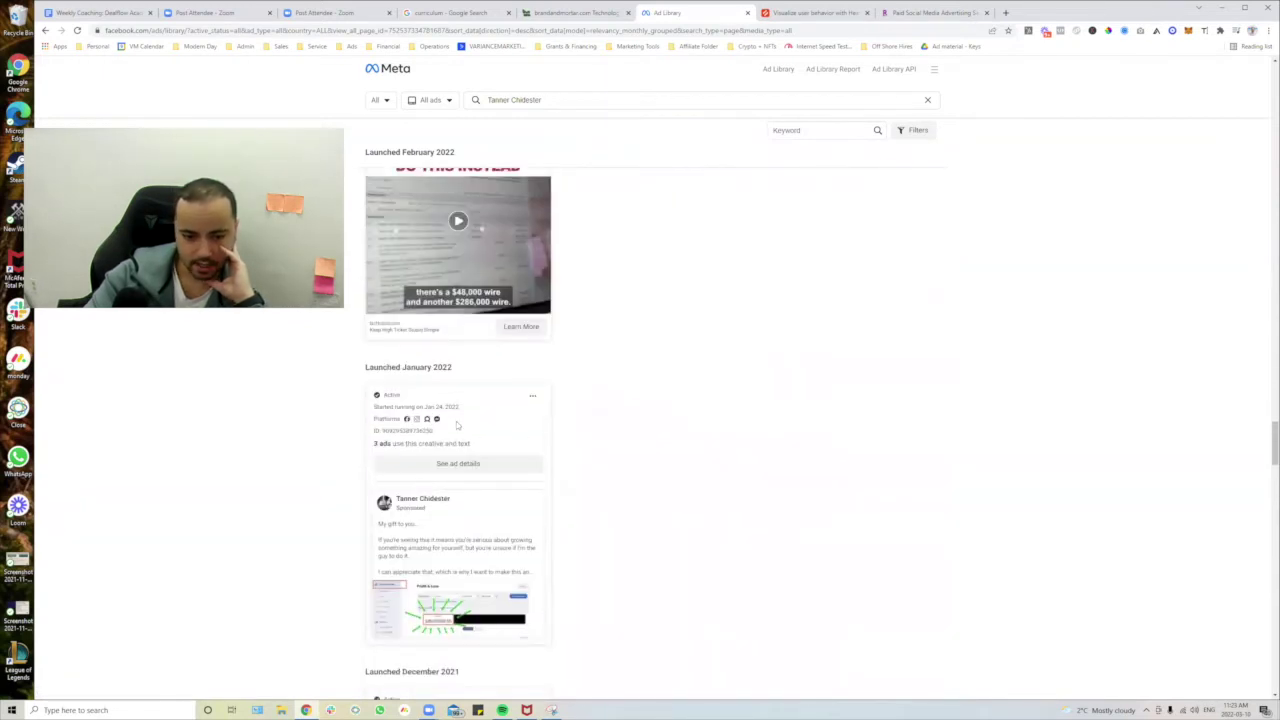
mouse_move(526, 508)
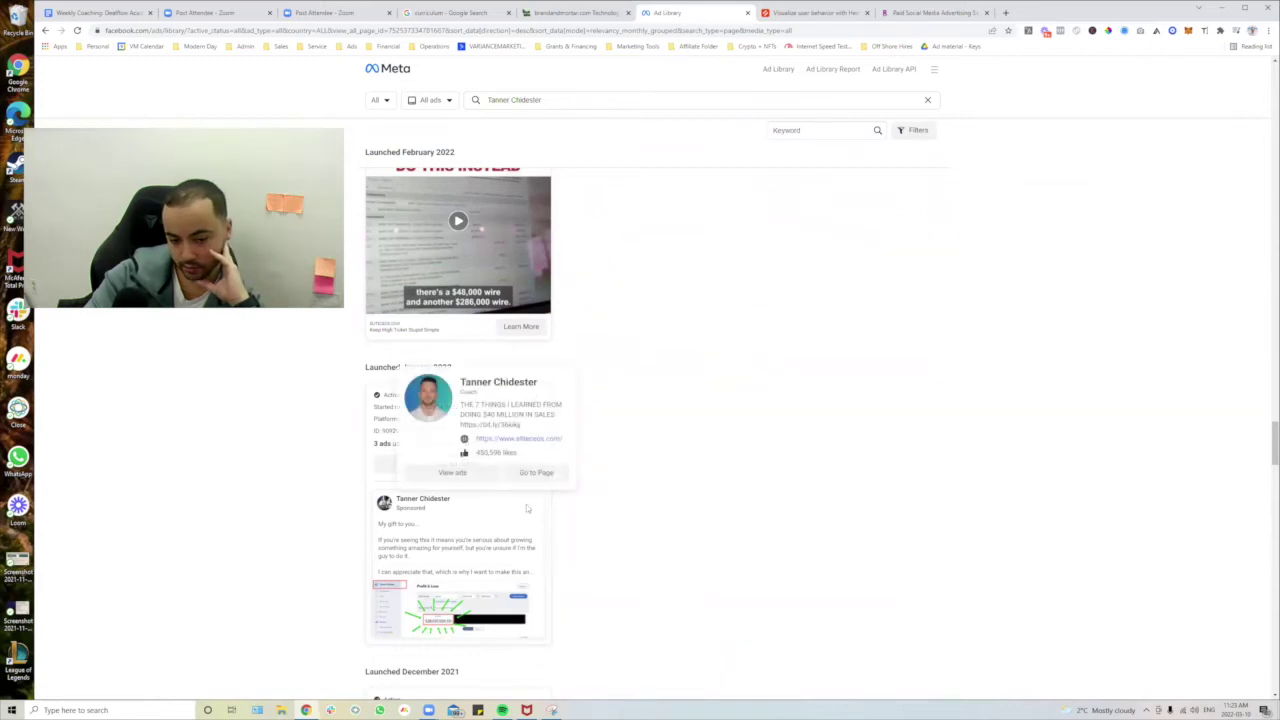
Review the November and October 2021 ads and check the start date of the second October ad.
scroll(543, 515, "down", 8)
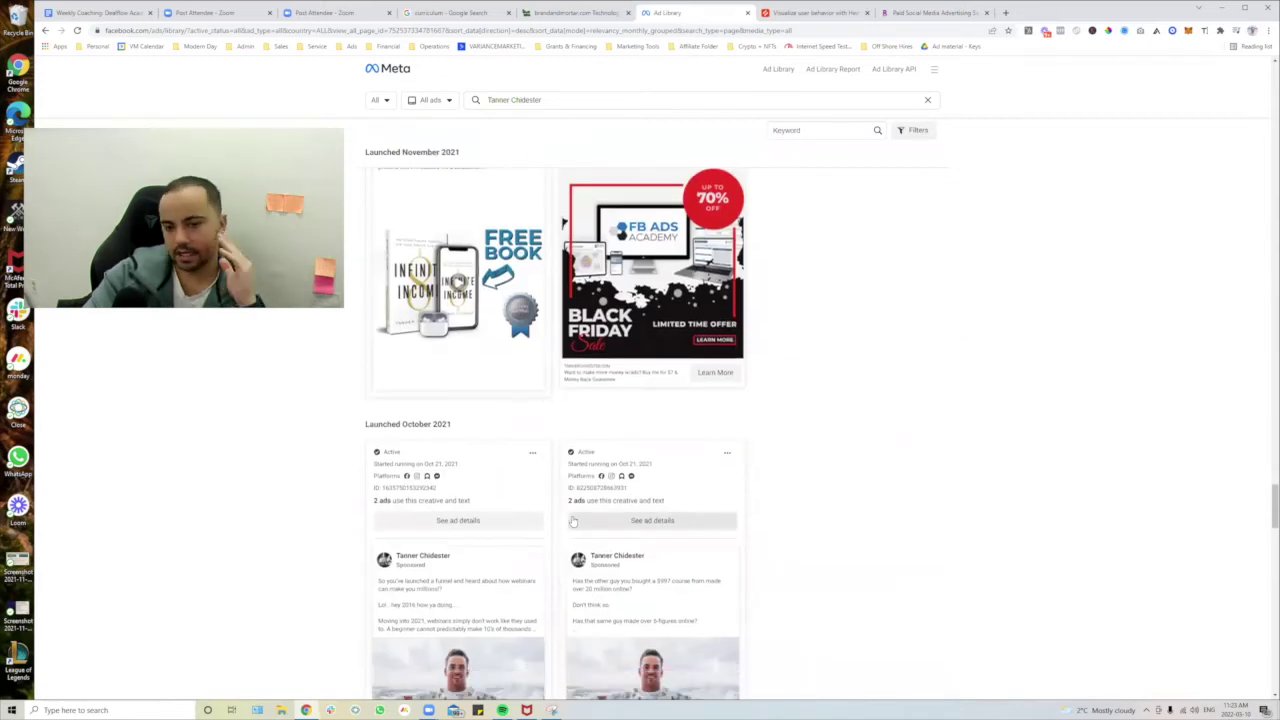
scroll(571, 520, "down", 3)
scroll(586, 520, "up", 4)
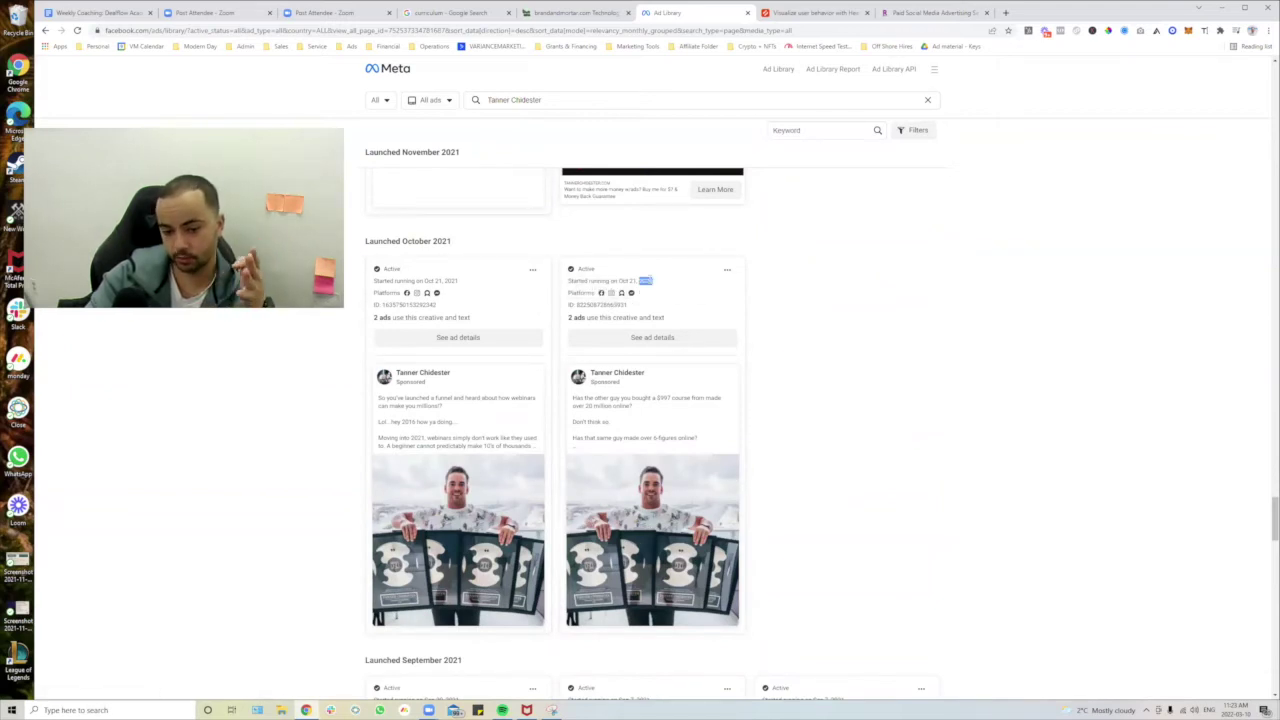
triple_click(645, 281)
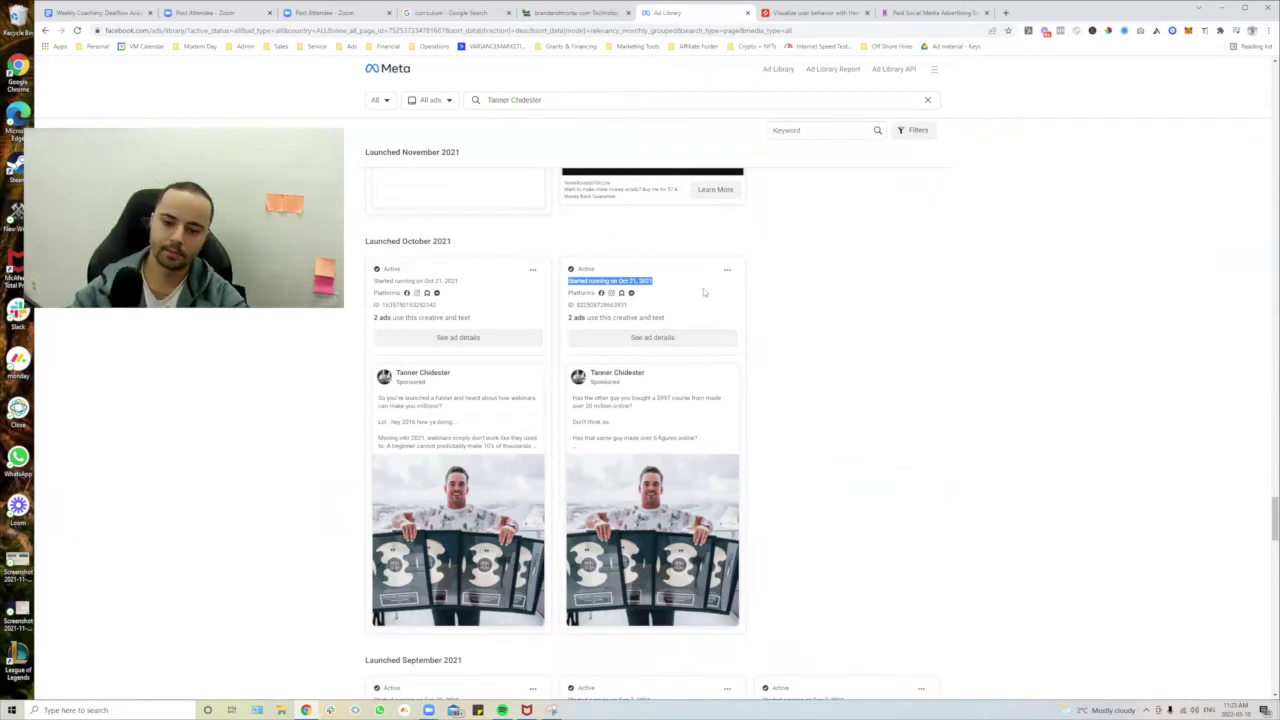
Look through the ads launched from September back to July 2021 and return to the newest March 2022 ads.
scroll(819, 348, "down", 6)
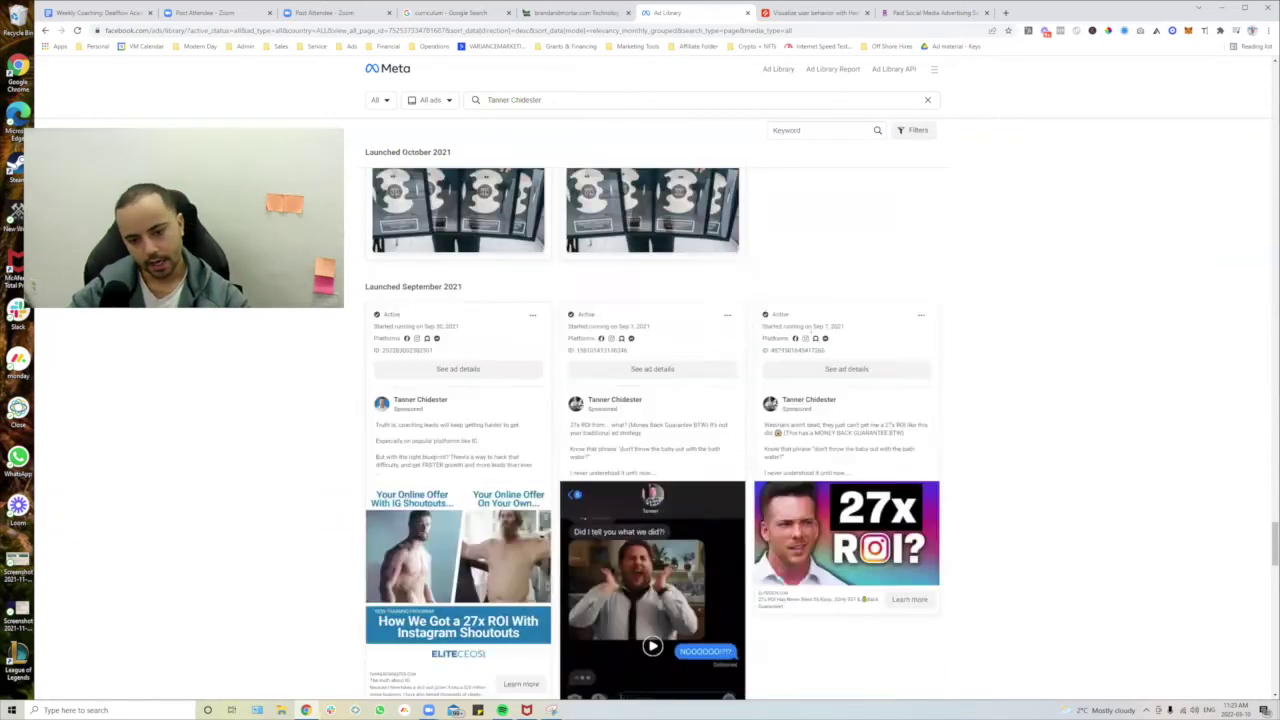
scroll(806, 321, "up", 2)
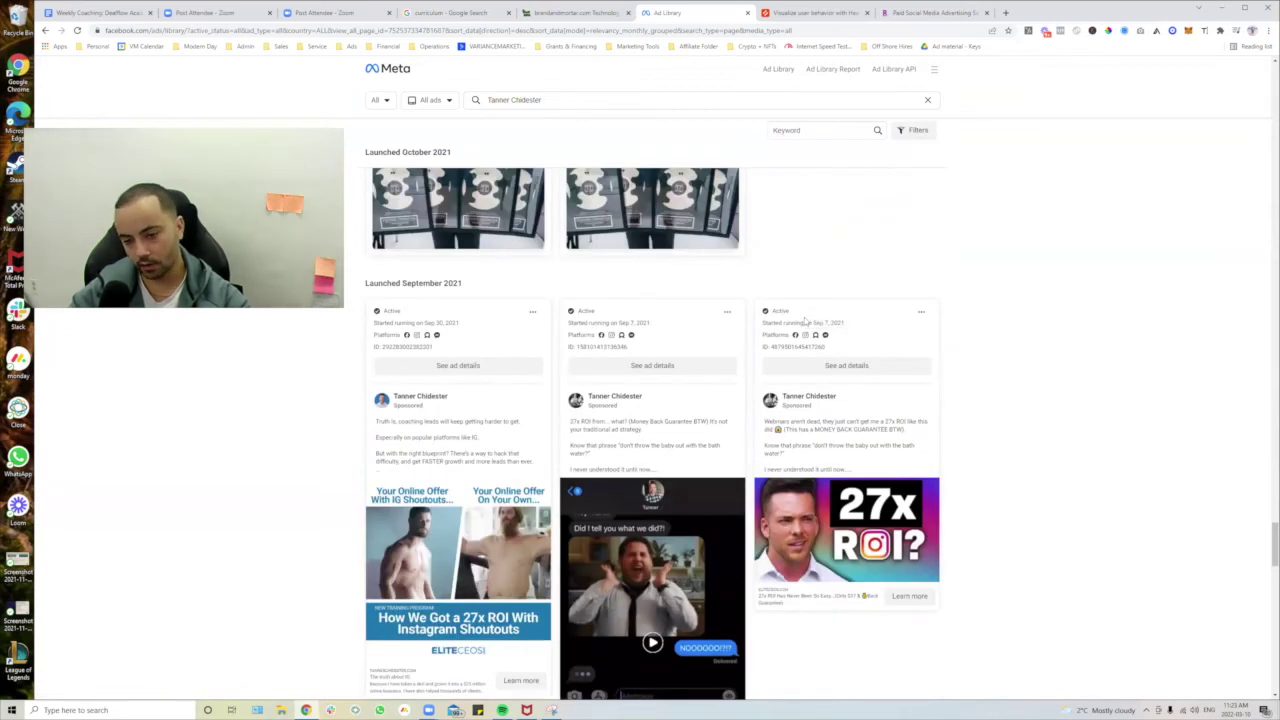
scroll(805, 321, "down", 12)
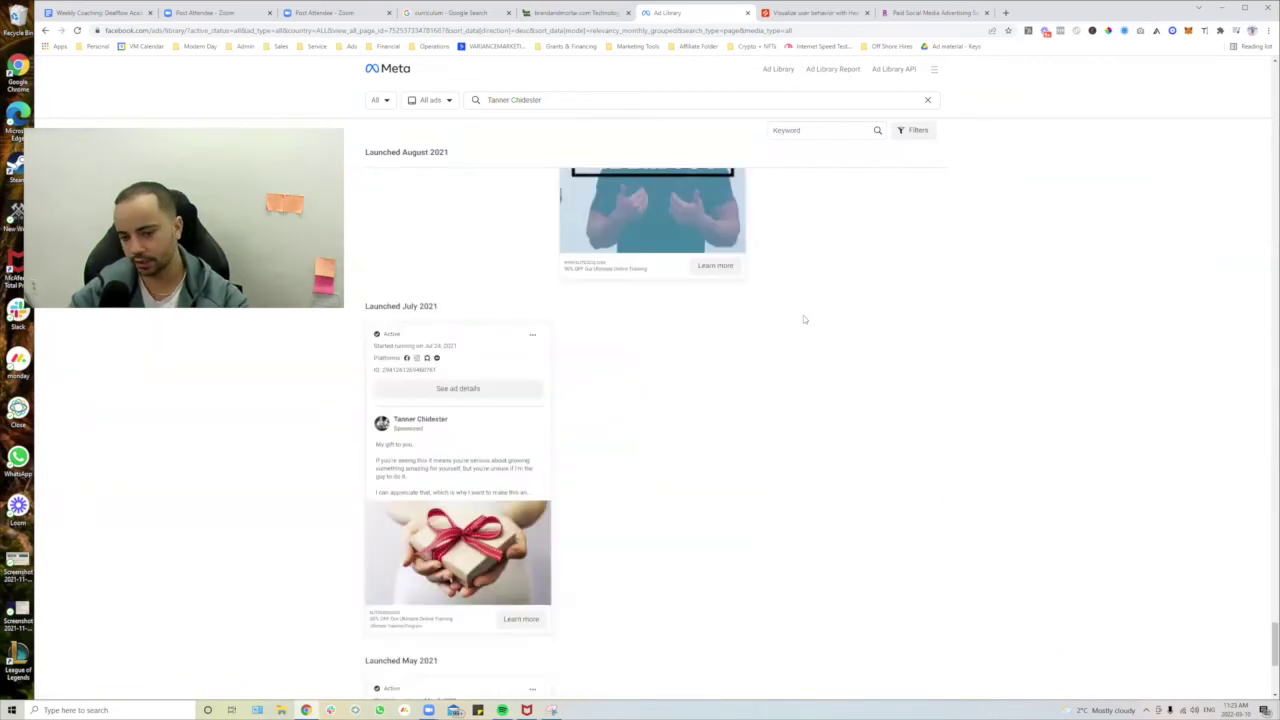
scroll(809, 313, "up", 15)
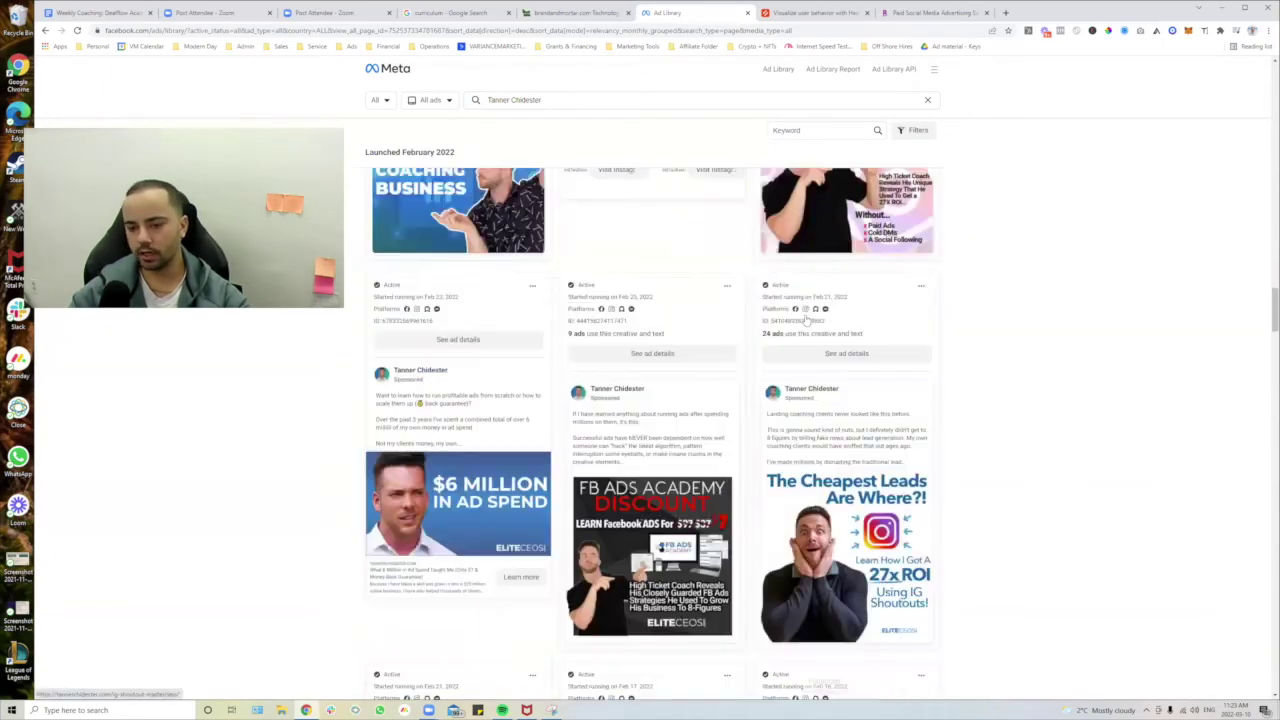
scroll(806, 318, "up", 8)
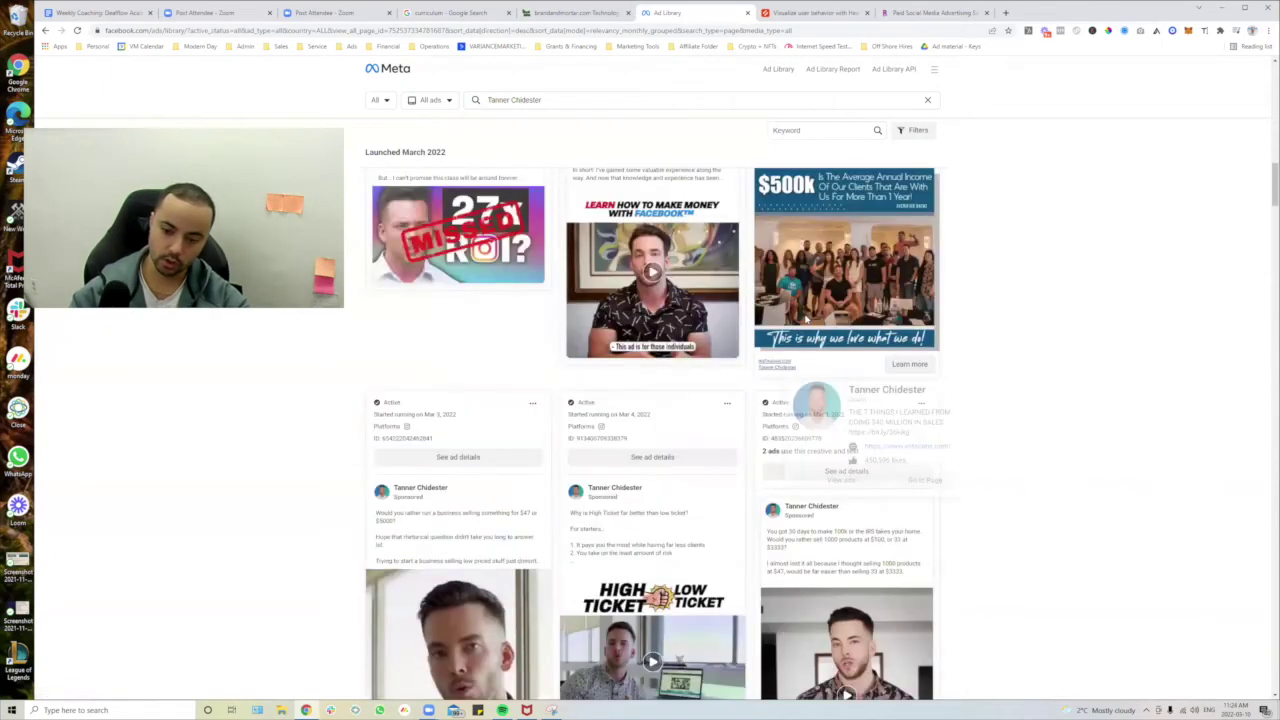
scroll(1002, 533, "up", 5)
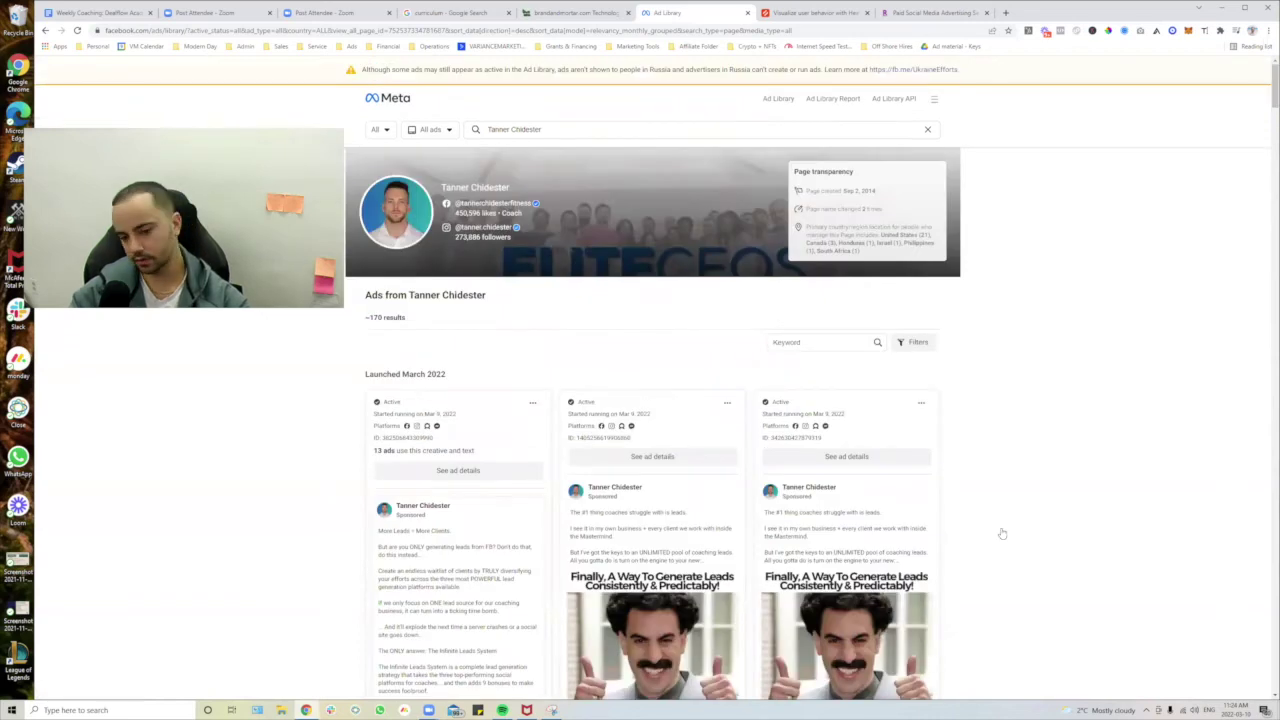
Copy the ad links of the two March 9, 2022 ads with the Borat creative.
left_click(922, 403)
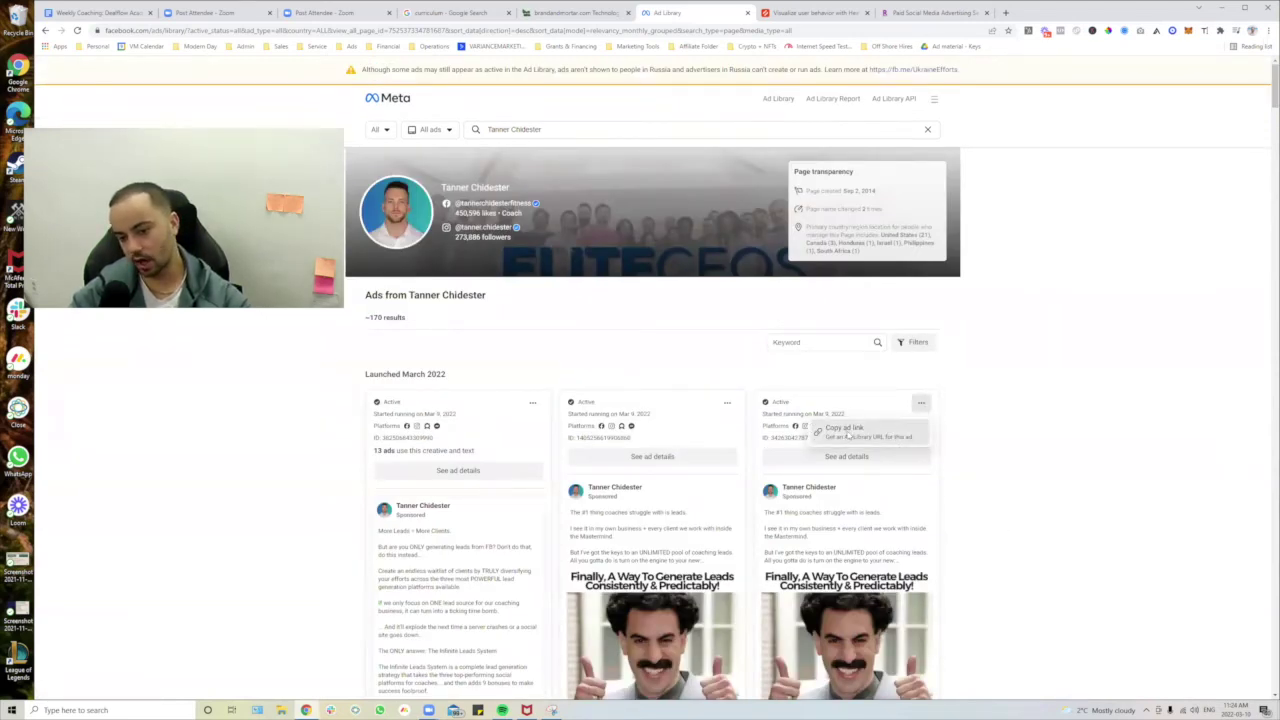
left_click(900, 437)
left_click(728, 404)
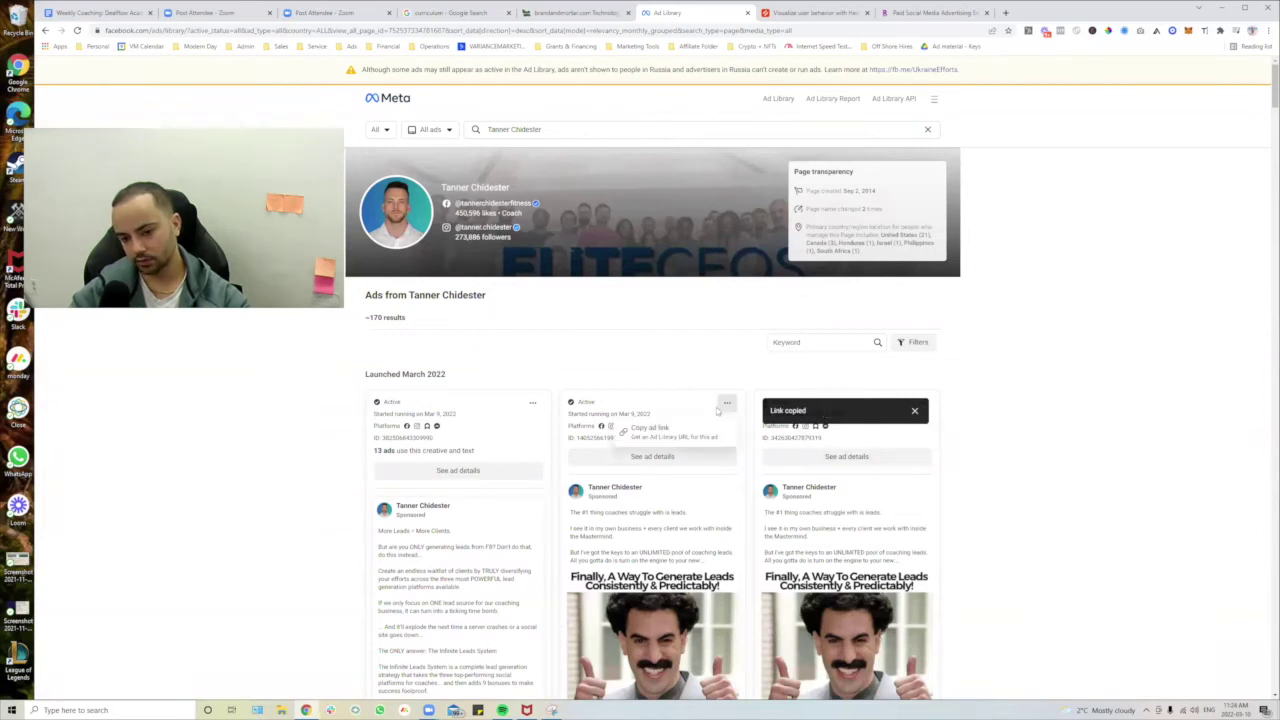
left_click(651, 432)
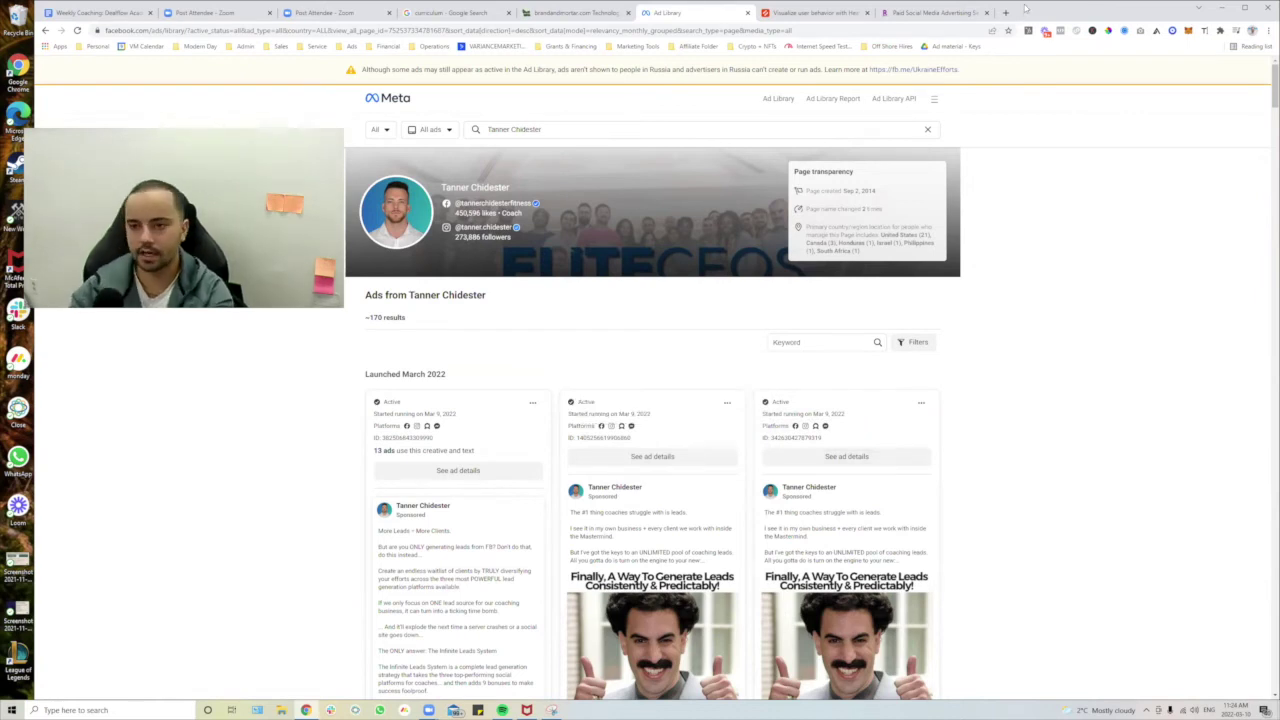
Open the adison.io website in a new browser tab.
left_click(1006, 12)
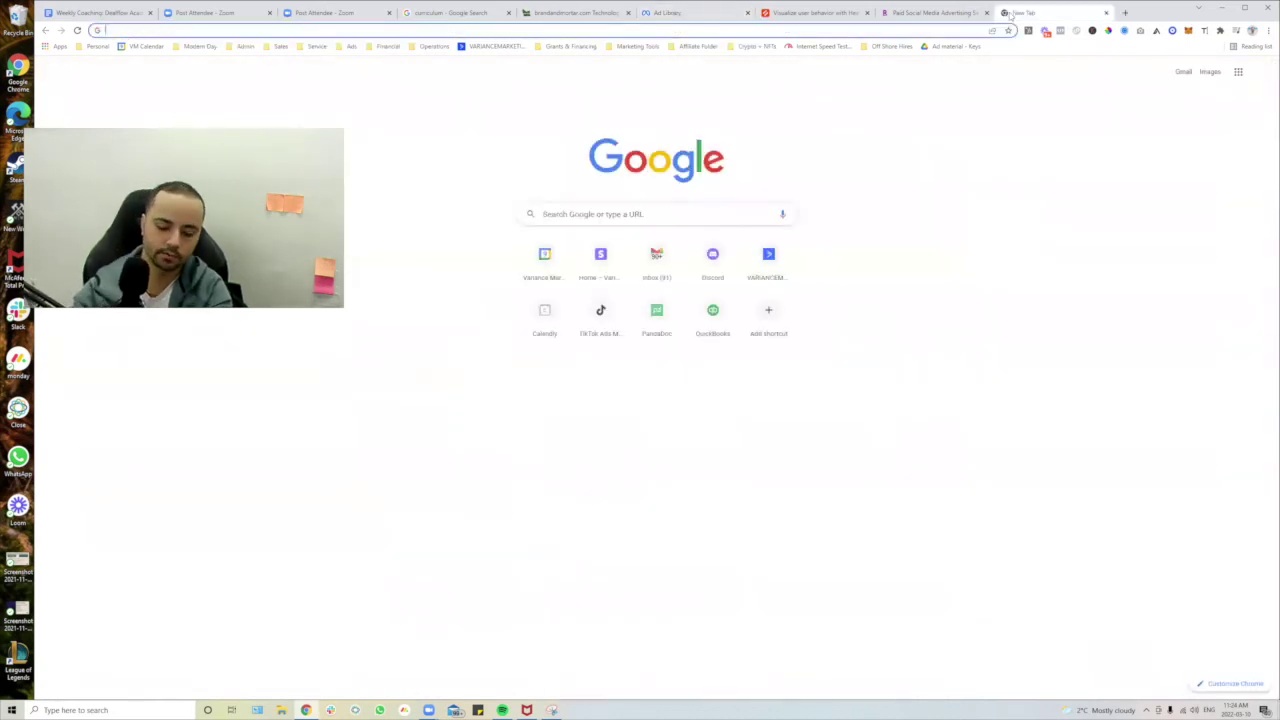
type("adison")
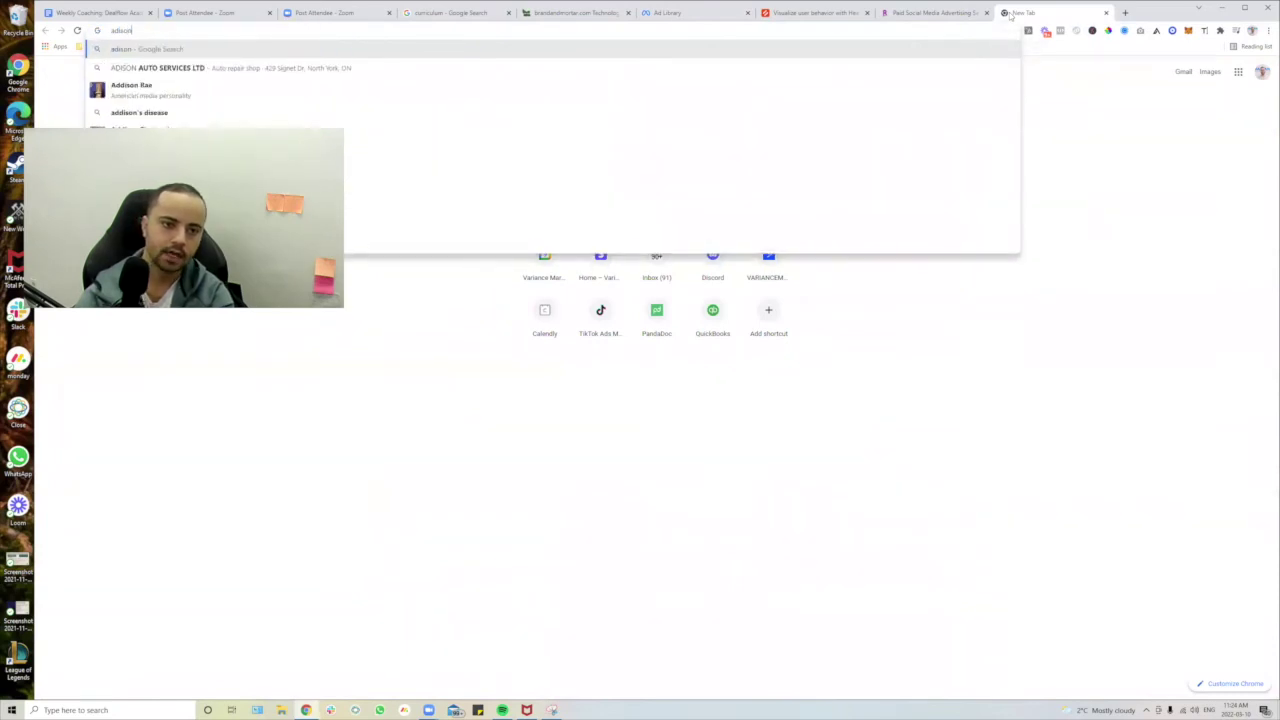
type(".io")
key("Return")
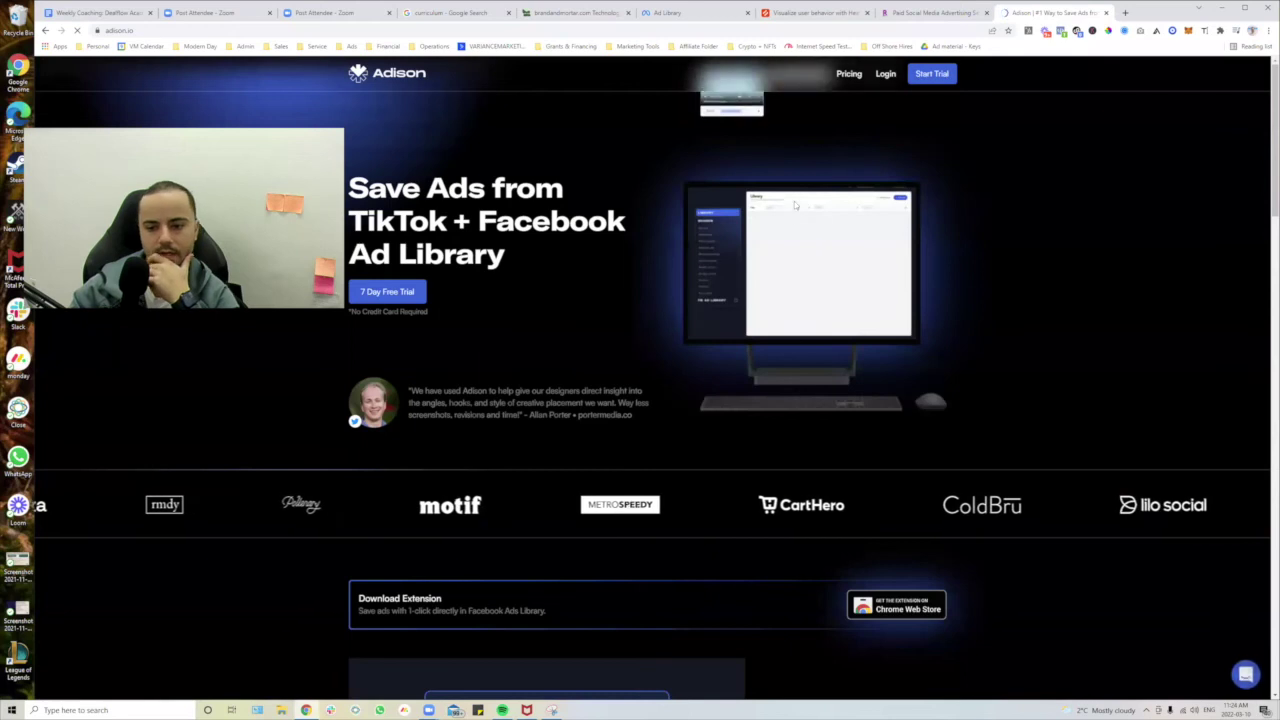
Try to sign up for an Adison trial with name, e-mail and account password, and then with Google.
left_click(938, 75)
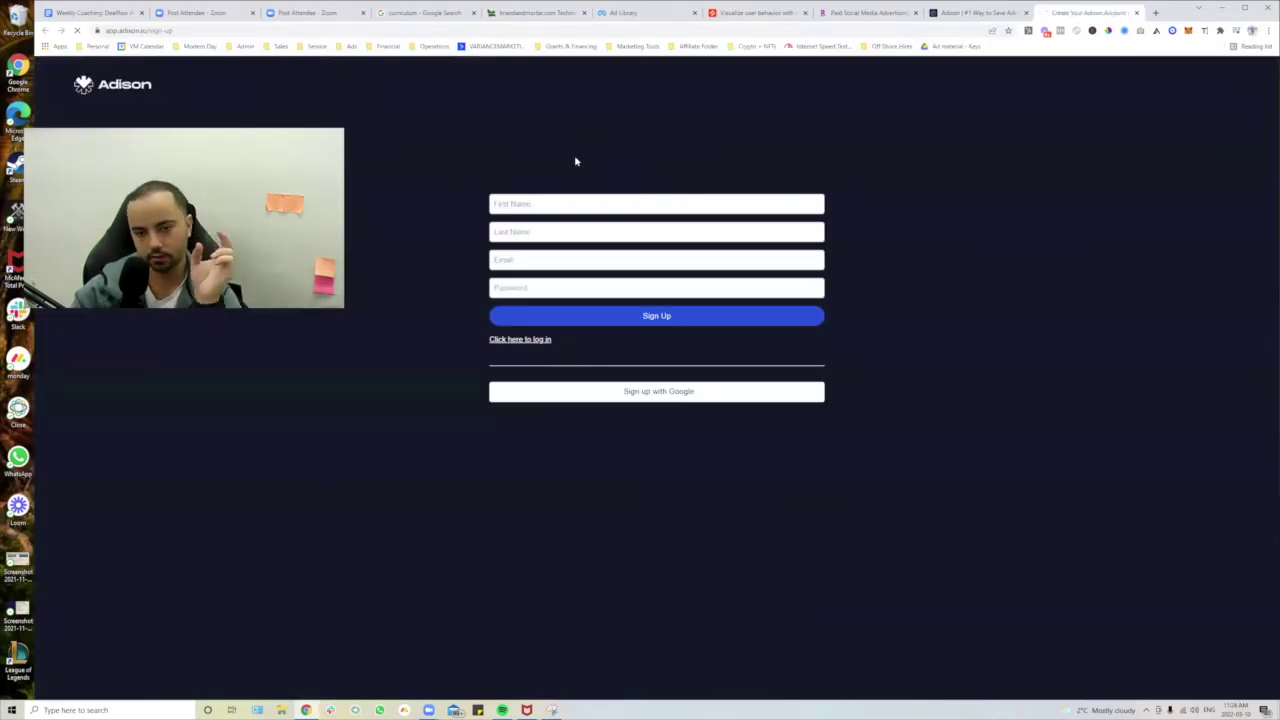
left_click(647, 251)
left_click(548, 363)
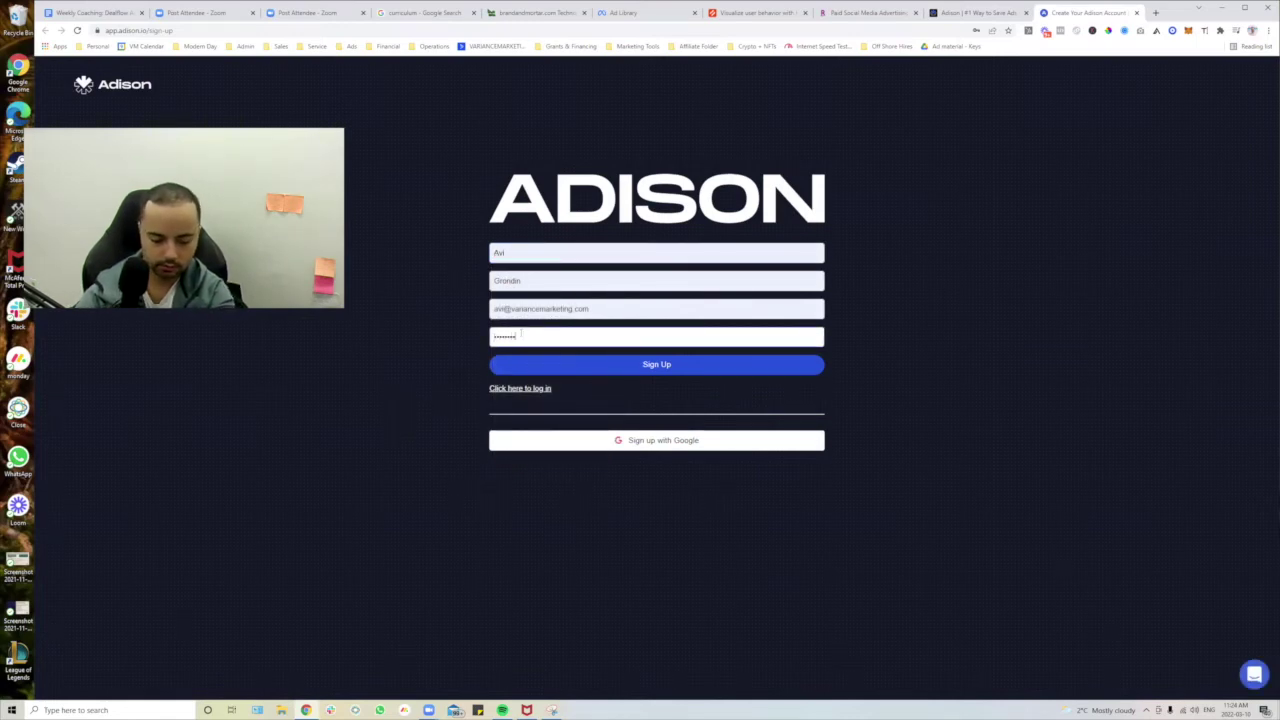
left_click(619, 363)
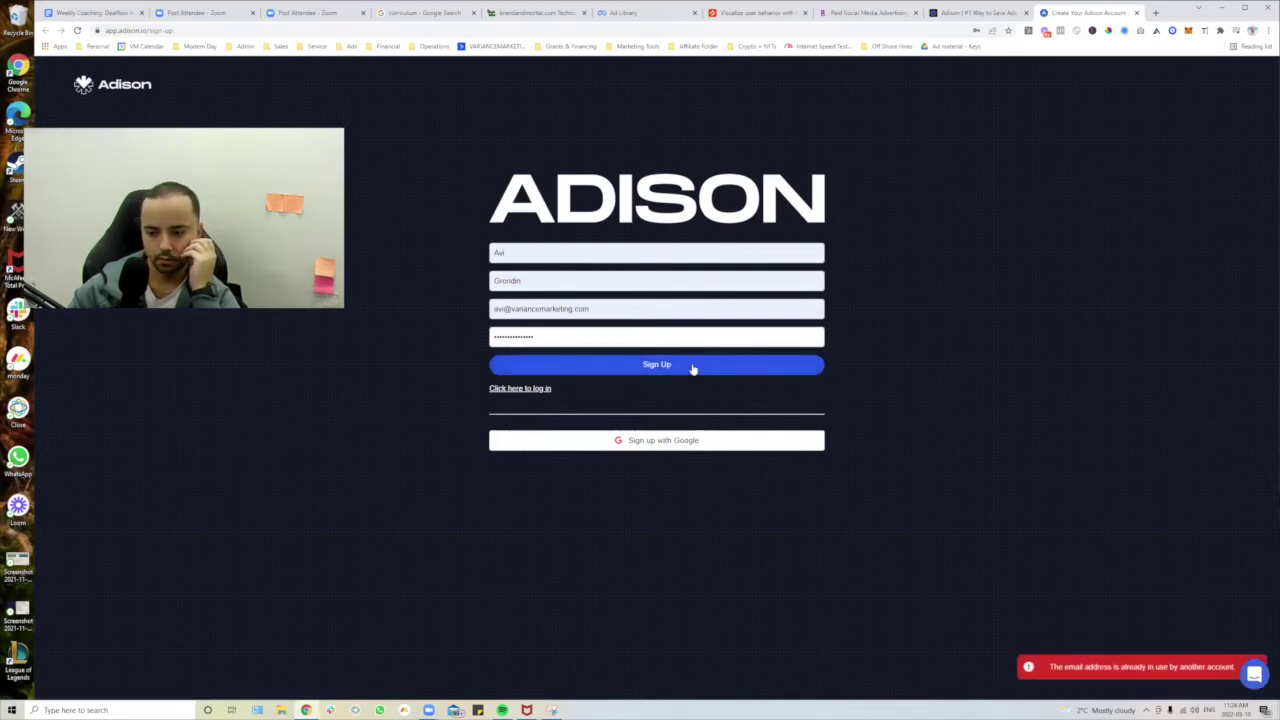
left_click(666, 441)
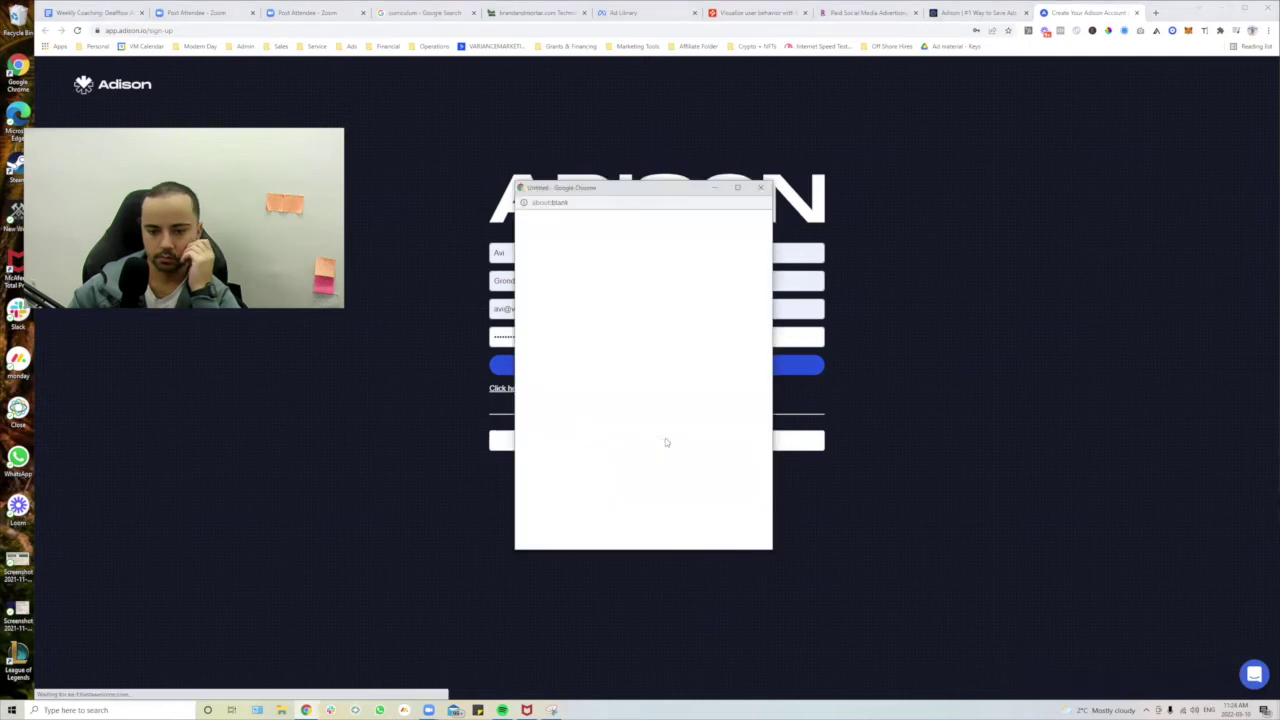
left_click(760, 187)
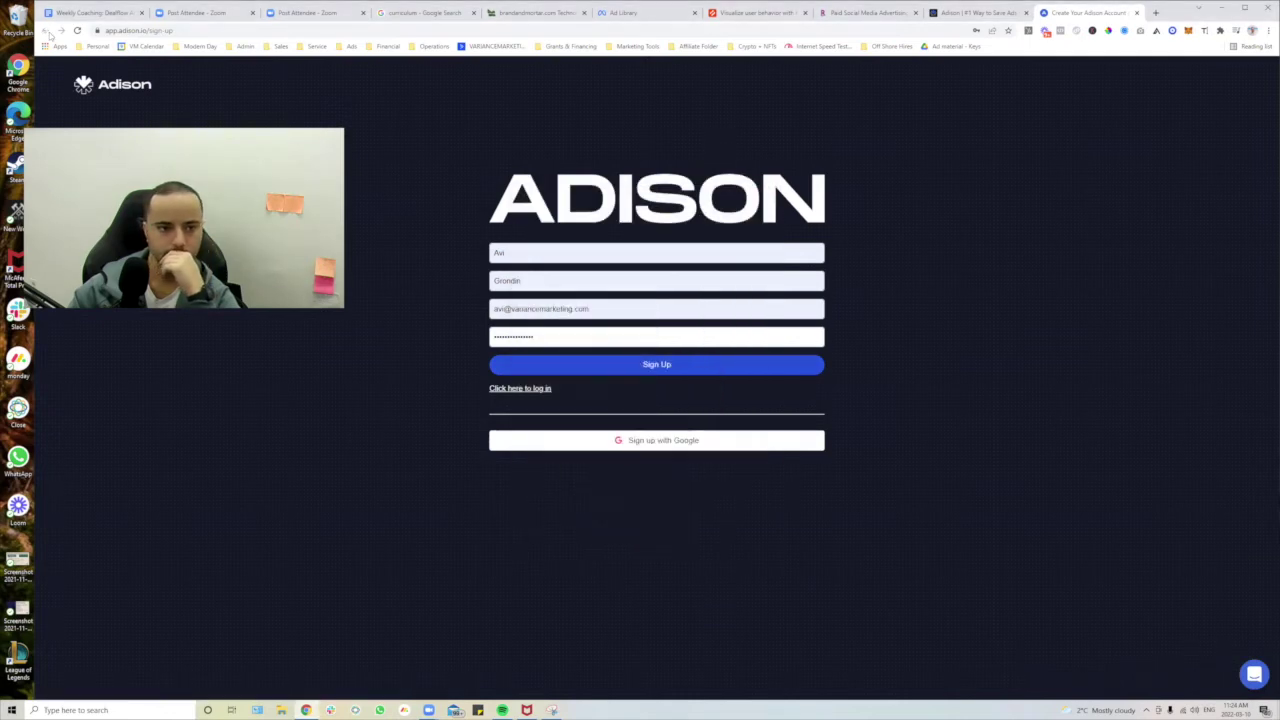
Open Adison's login page from its home page, close the sign-up page and log in with Google.
left_click(970, 12)
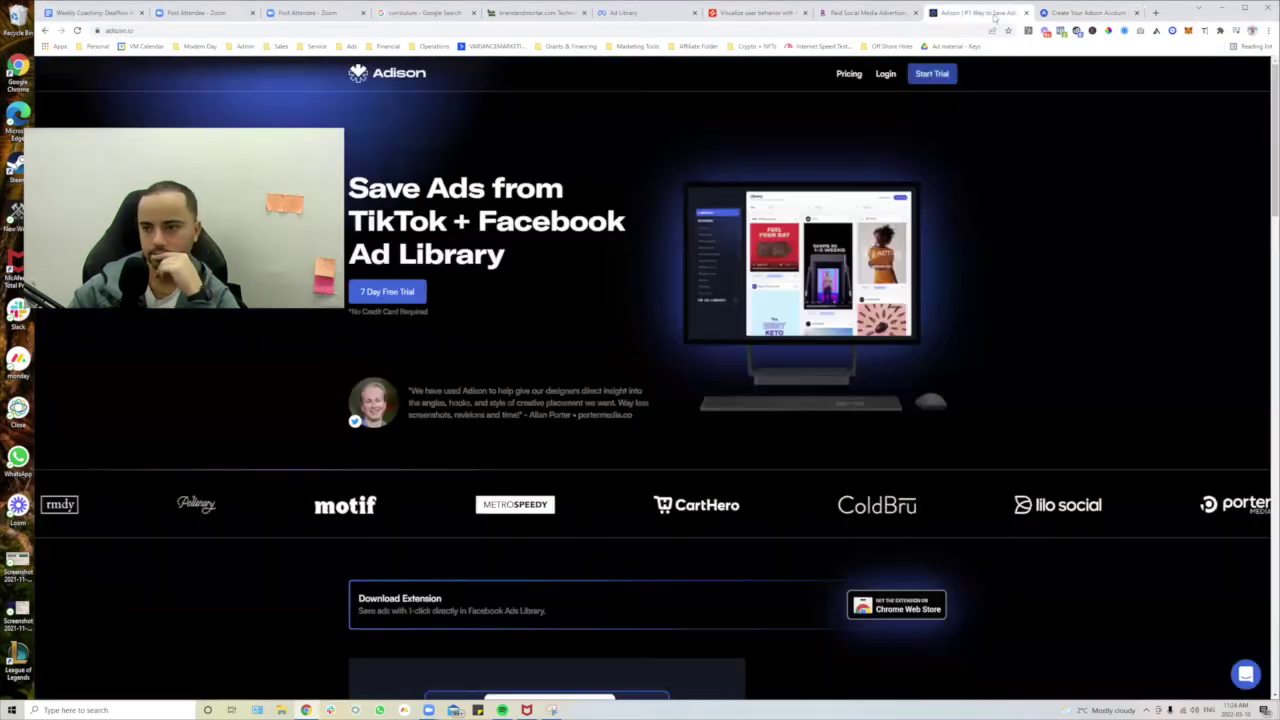
left_click(886, 77)
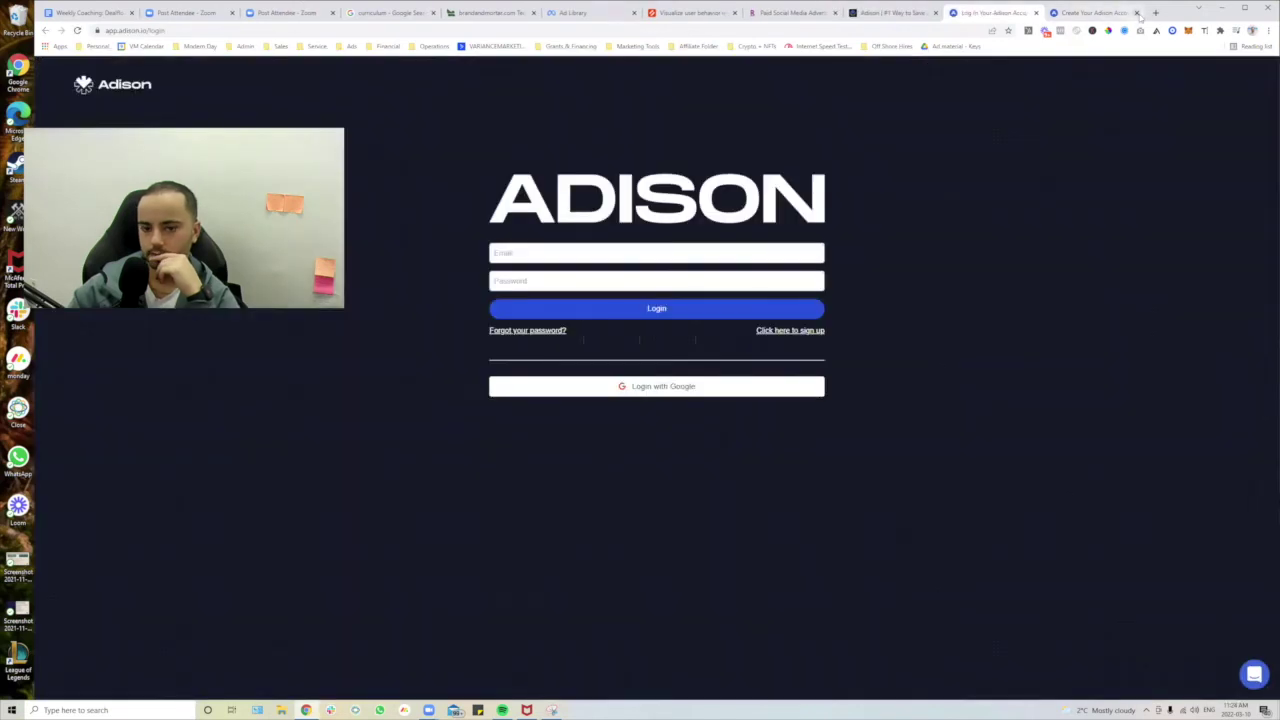
left_click(1137, 13)
left_click(625, 388)
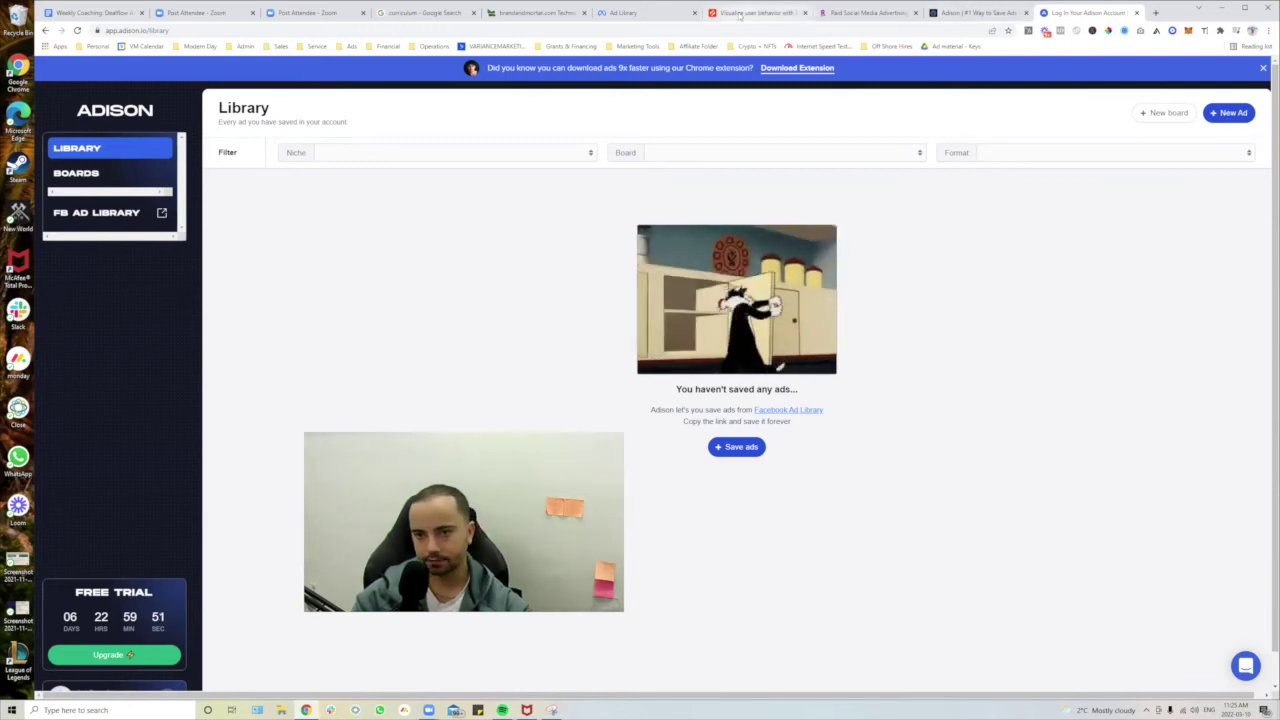
left_click(645, 13)
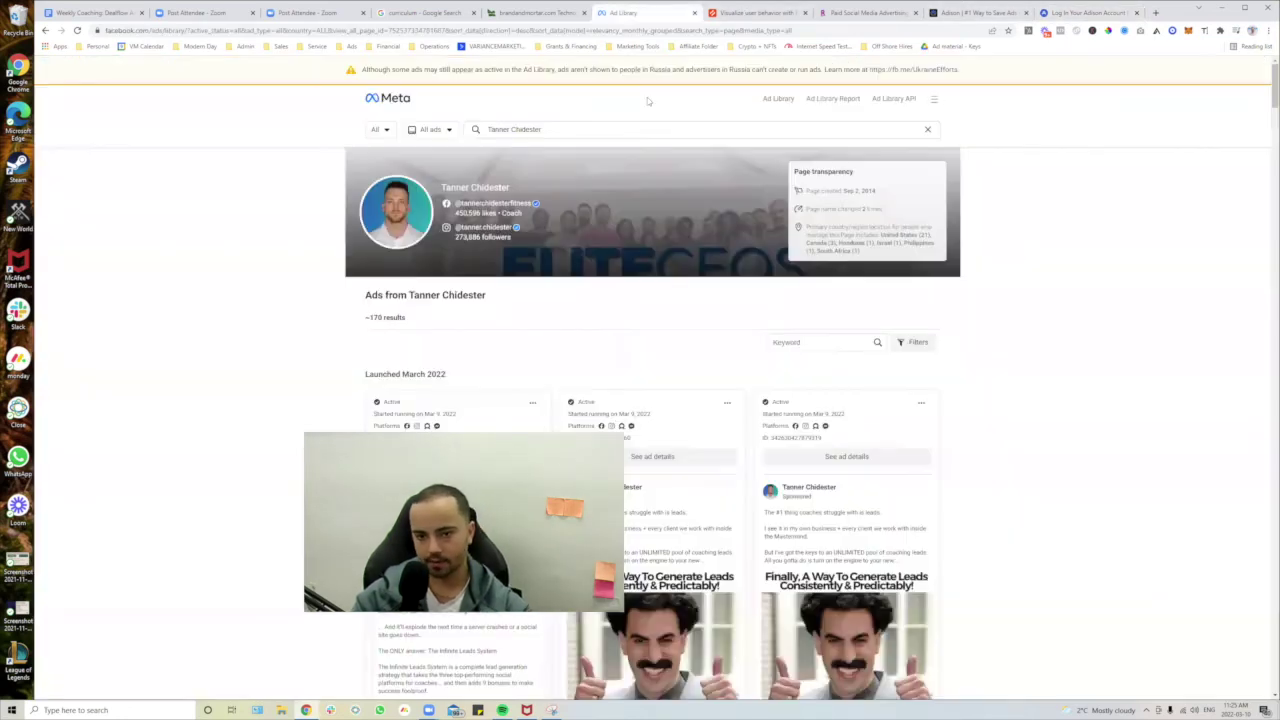
left_click(1085, 13)
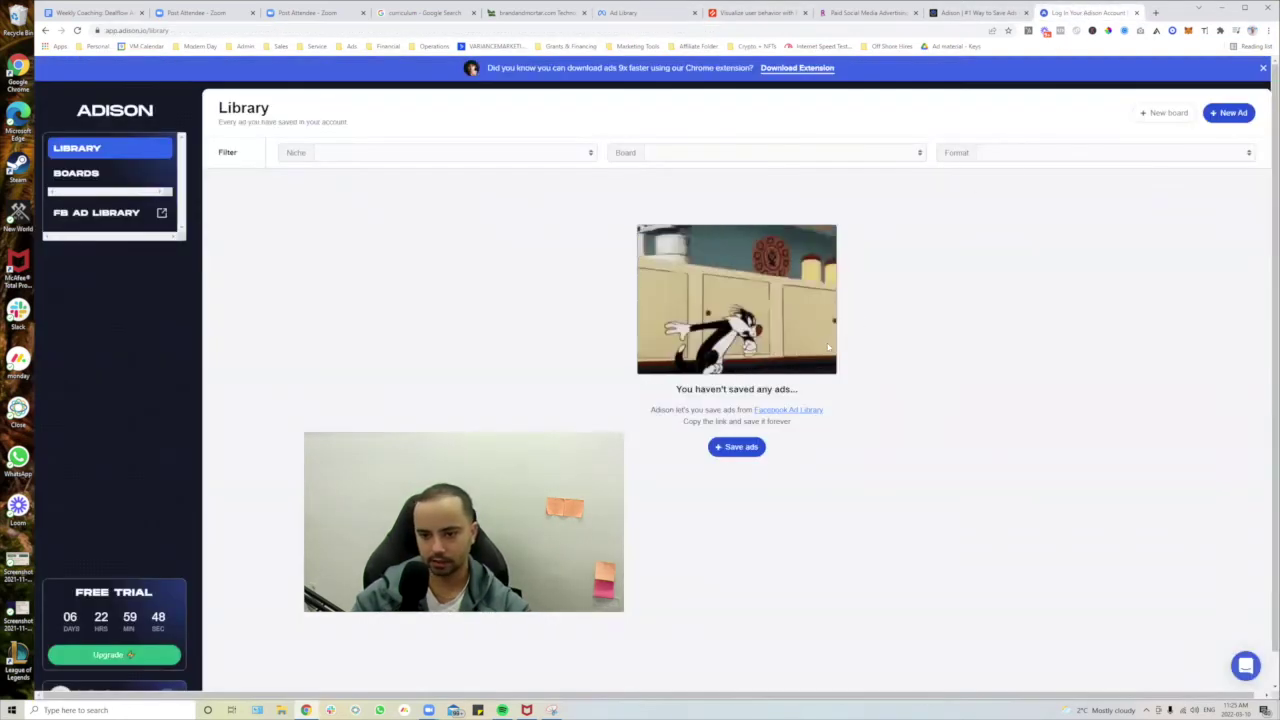
left_click(752, 448)
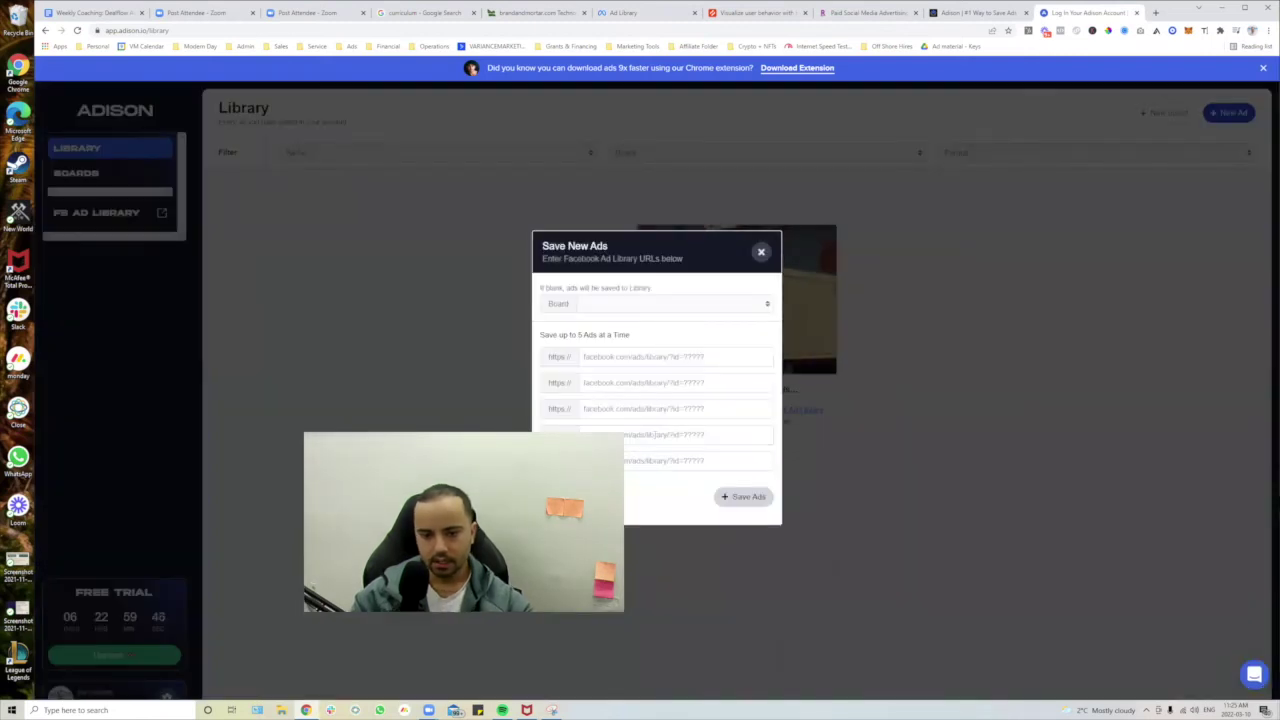
left_click(705, 305)
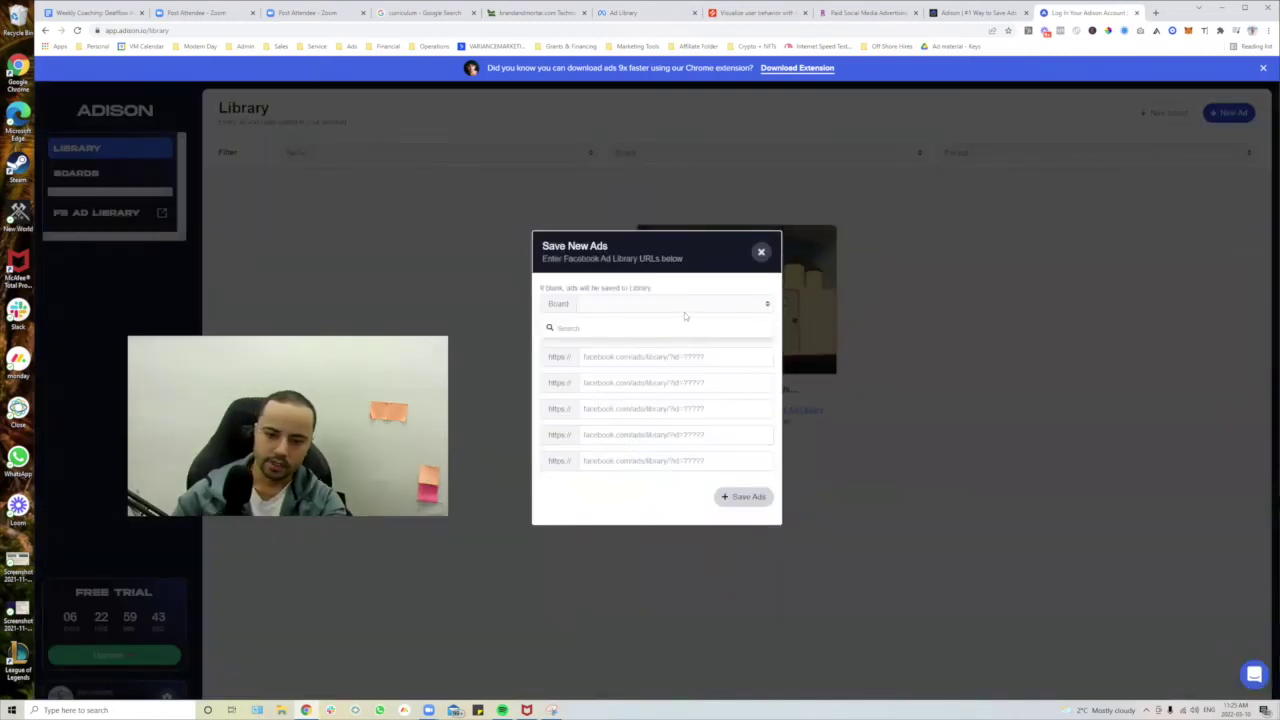
left_click(771, 254)
left_click(761, 252)
Create a new board named TEST with the description "test".
left_click(86, 175)
left_click(1224, 113)
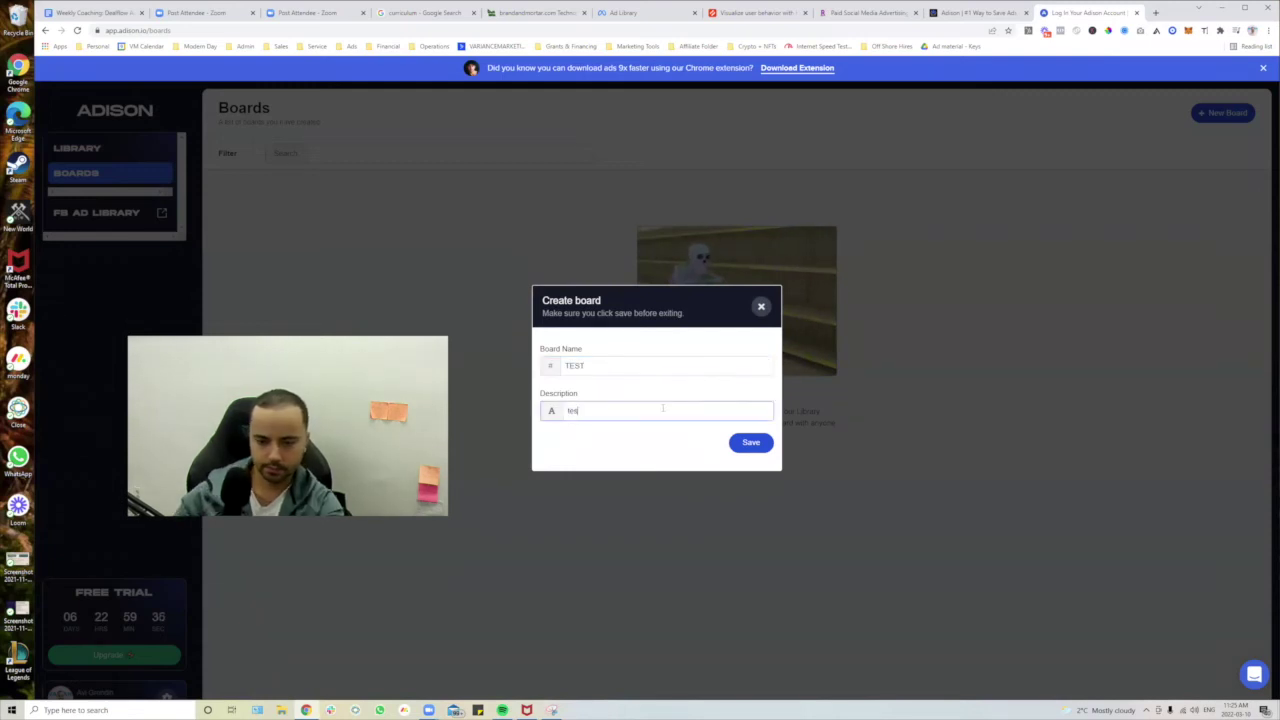
left_click(751, 443)
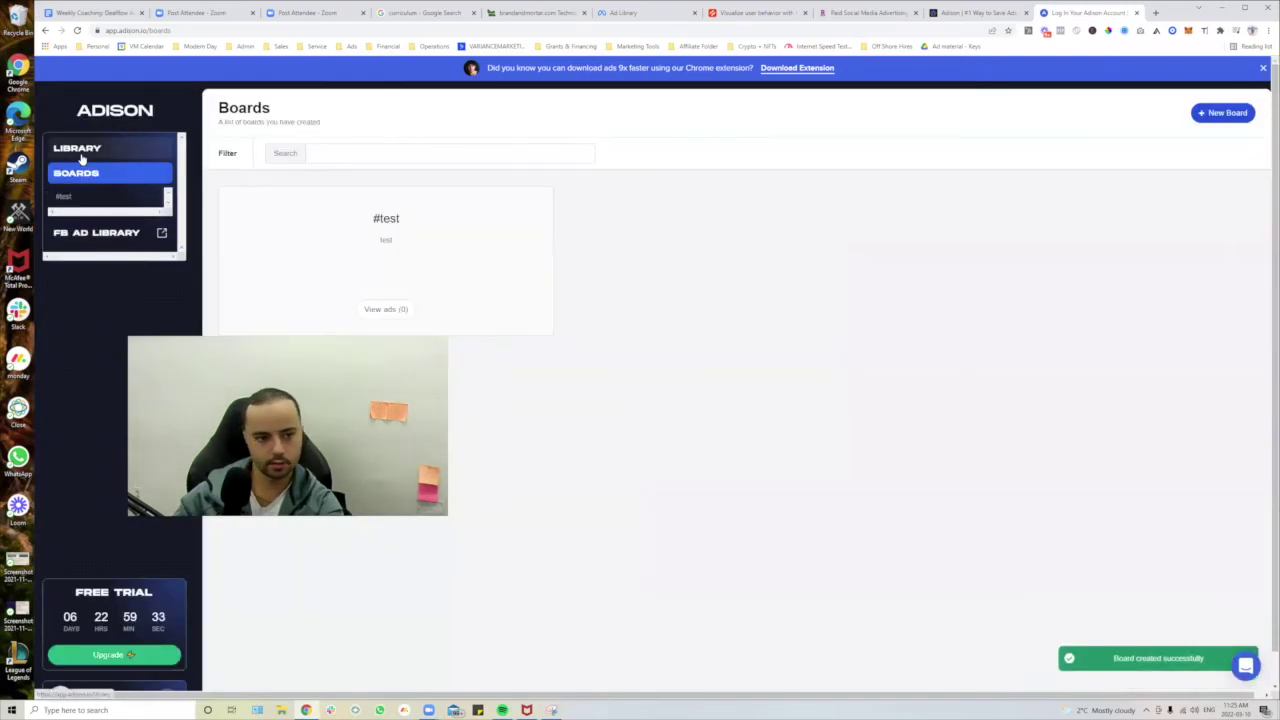
Start saving new ads and assign them to the #test board.
left_click(1228, 113)
left_click(631, 304)
left_click(655, 346)
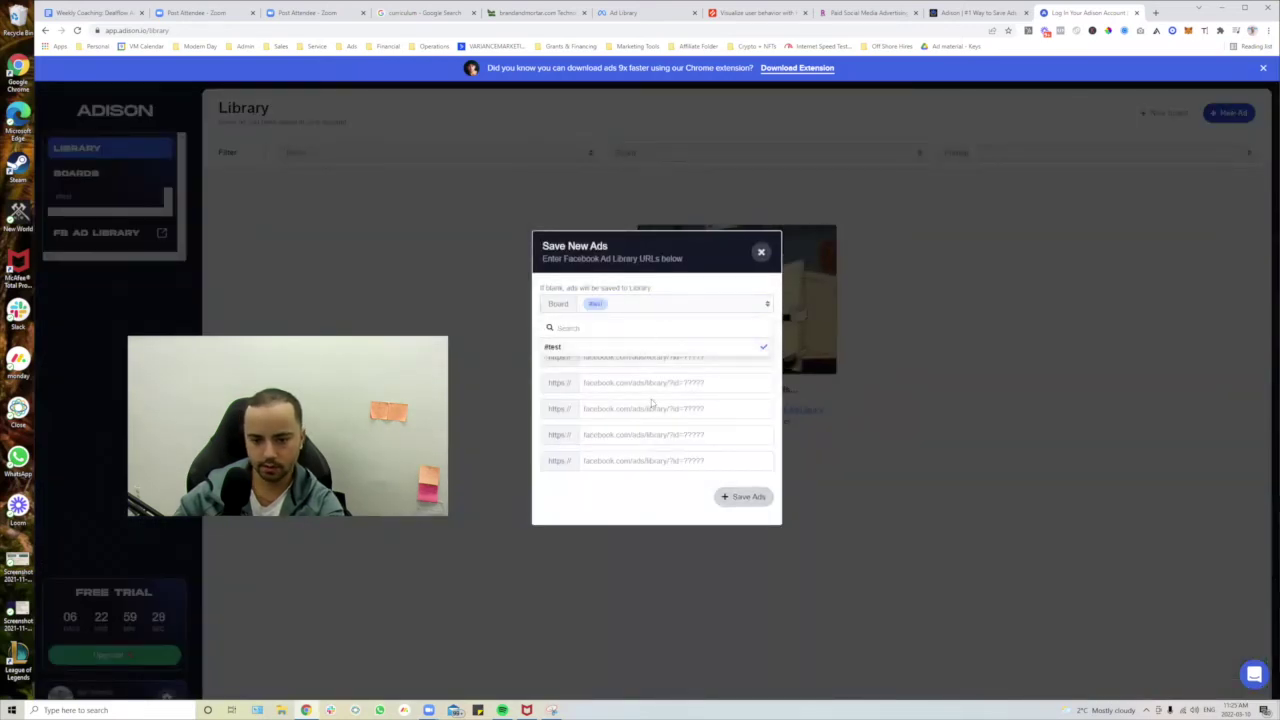
left_click(627, 494)
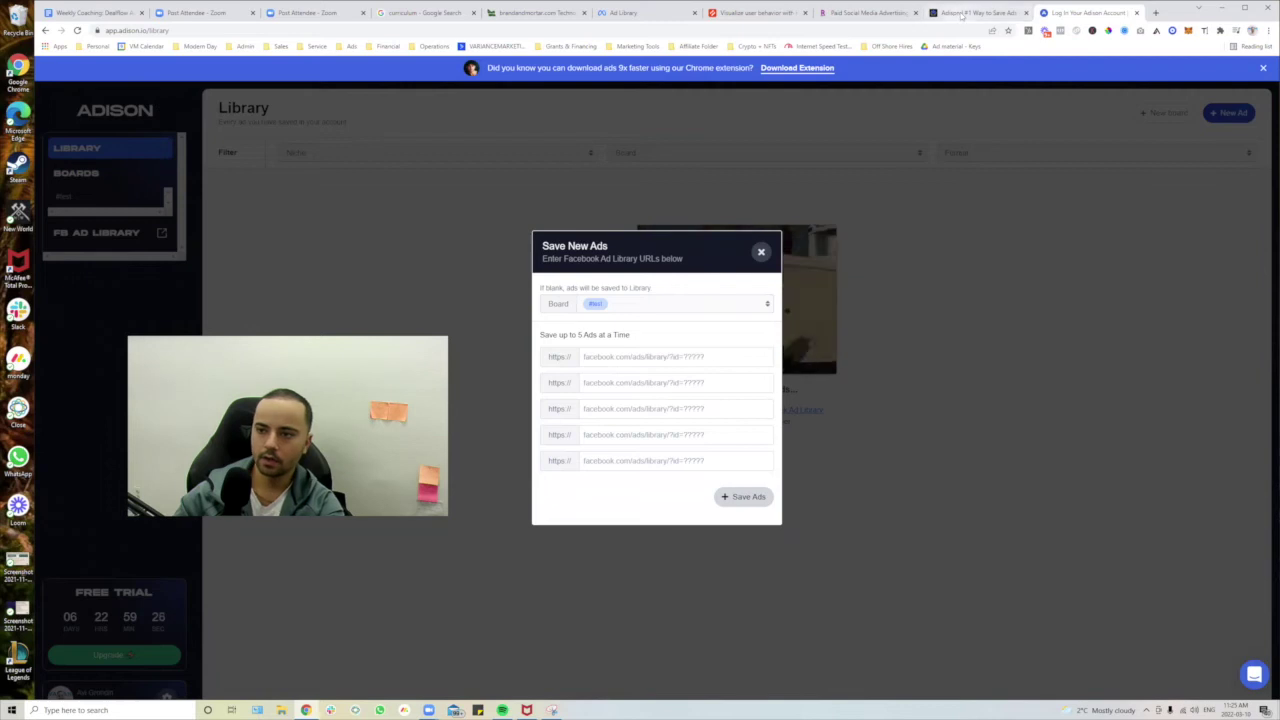
Copy the link of the first March 9, 2022 Borat ad from the Ad Library and enter it as the first ad URL in Adison.
left_click(975, 12)
left_click_drag(650, 12, 977, 12)
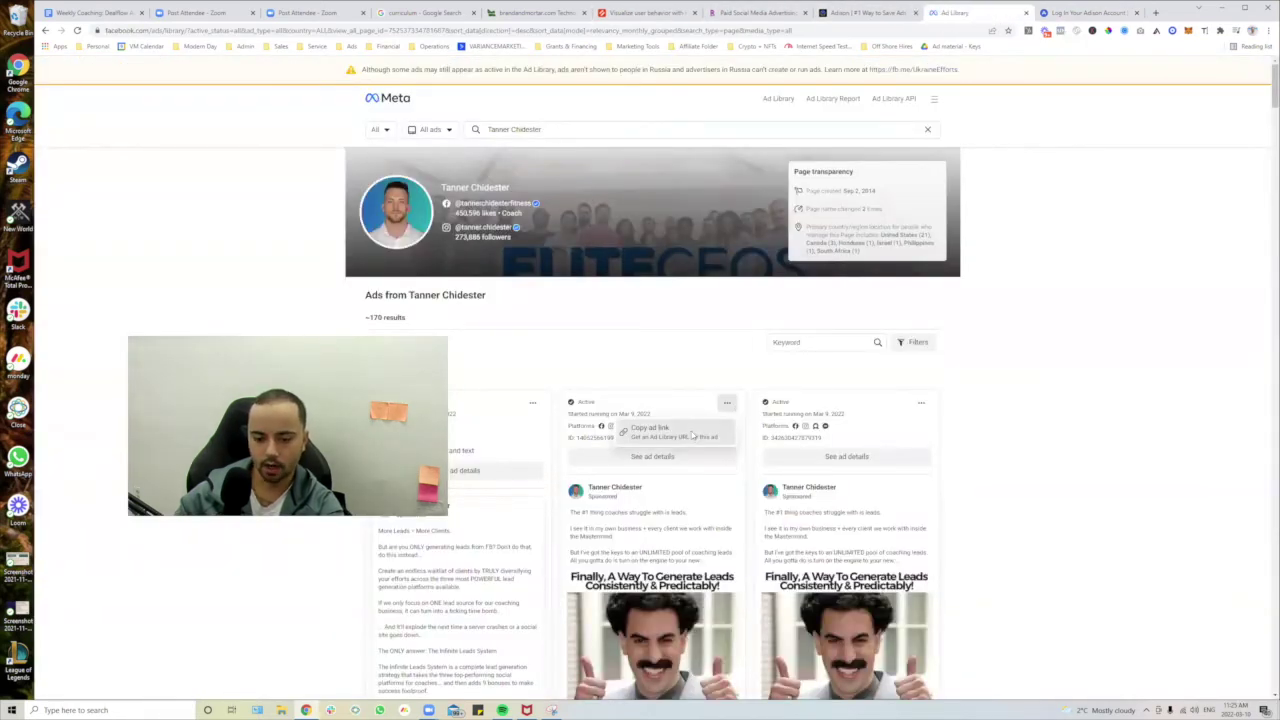
mouse_move(614, 488)
left_click(1088, 12)
left_click(624, 357)
key("ctrl+v")
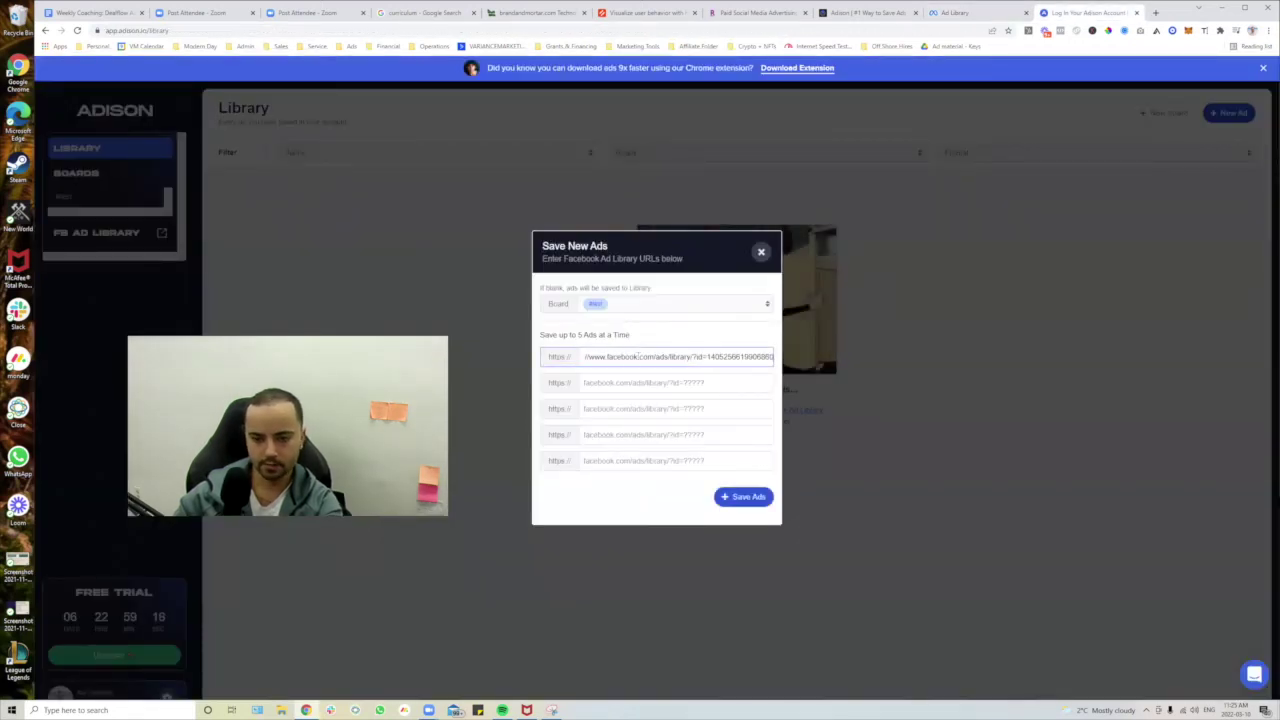
Copy the link of the May 2021 ad from the Ad Library and enter it as the second ad URL in Adison.
left_click(958, 12)
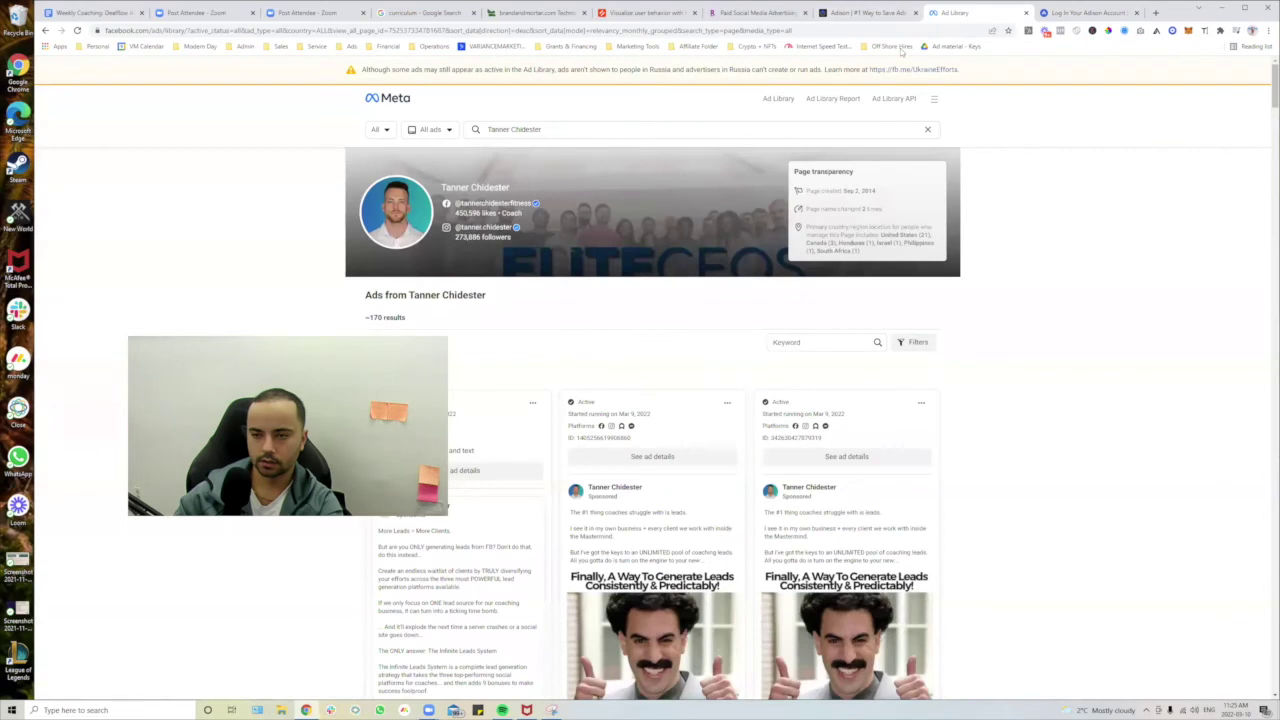
scroll(805, 320, "down", 10)
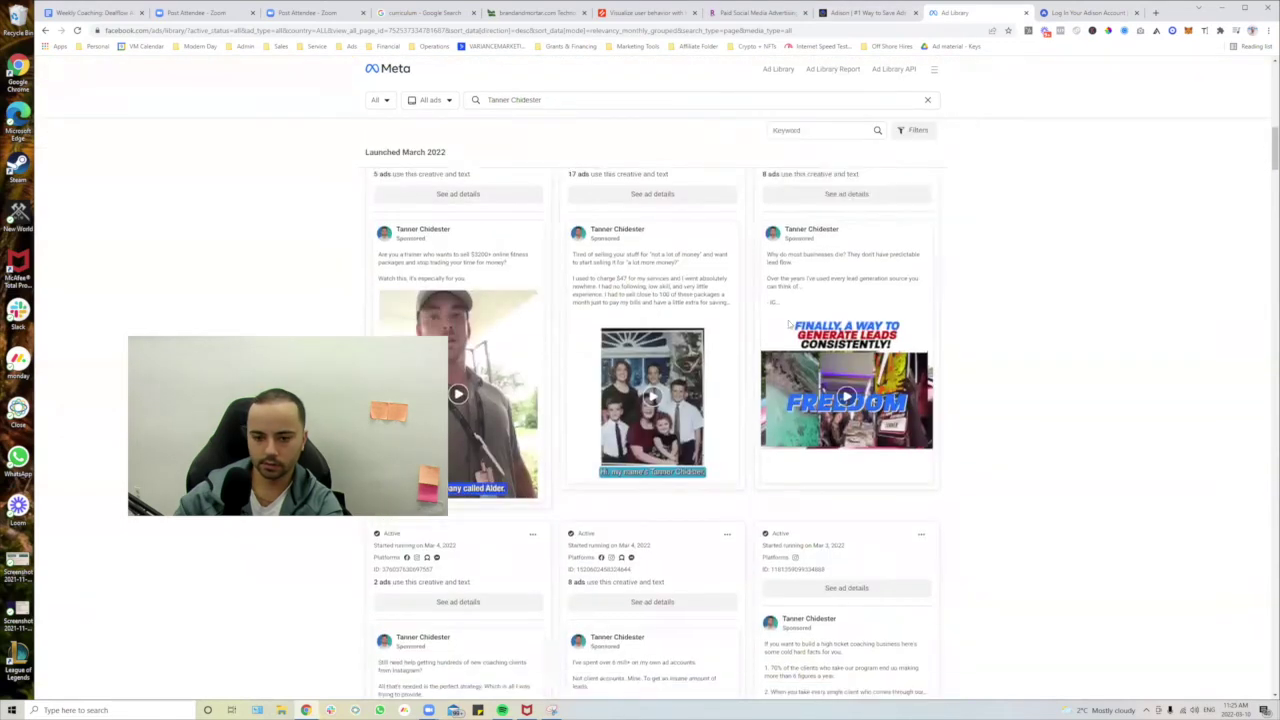
scroll(571, 450, "down", 15)
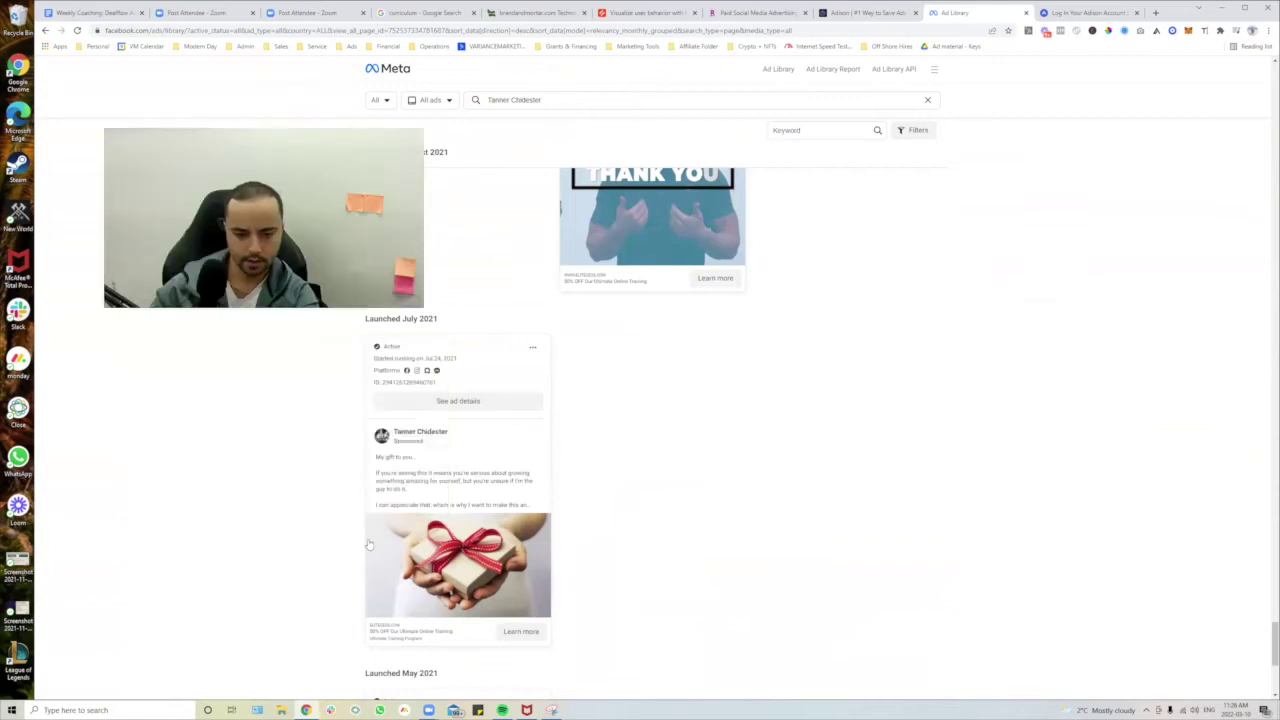
scroll(474, 482, "down", 3)
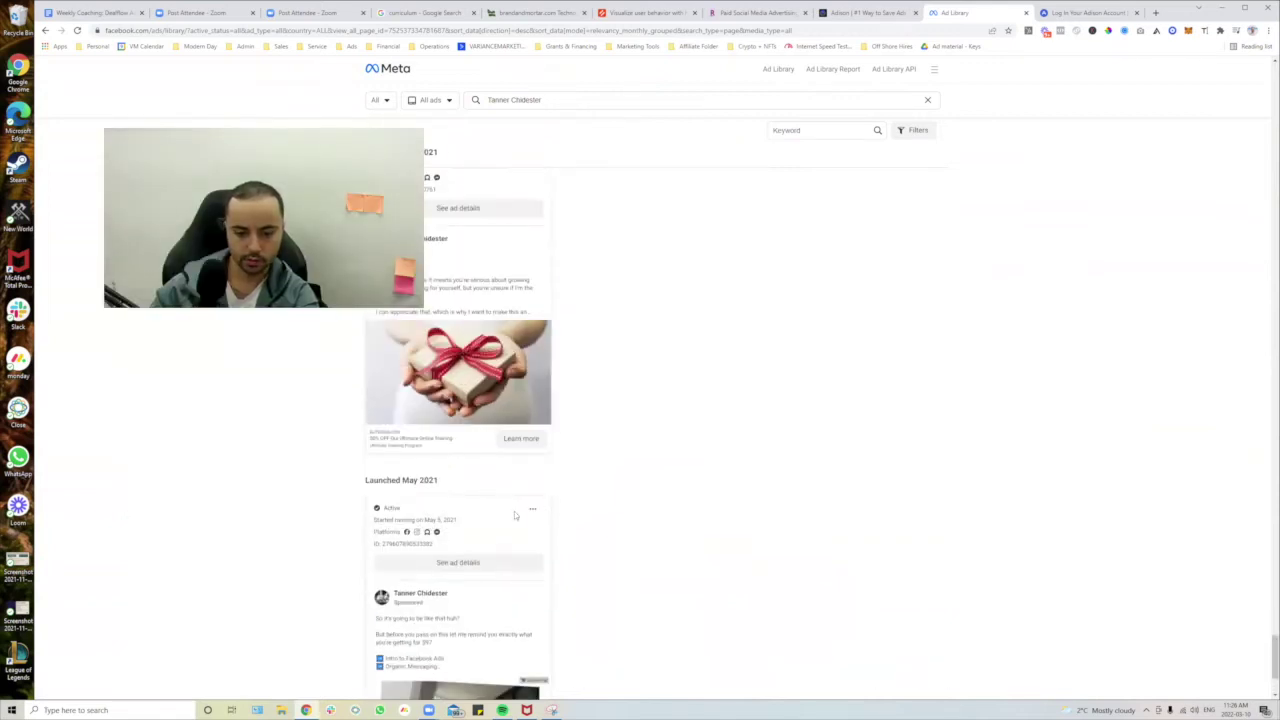
left_click(529, 510)
left_click(465, 535)
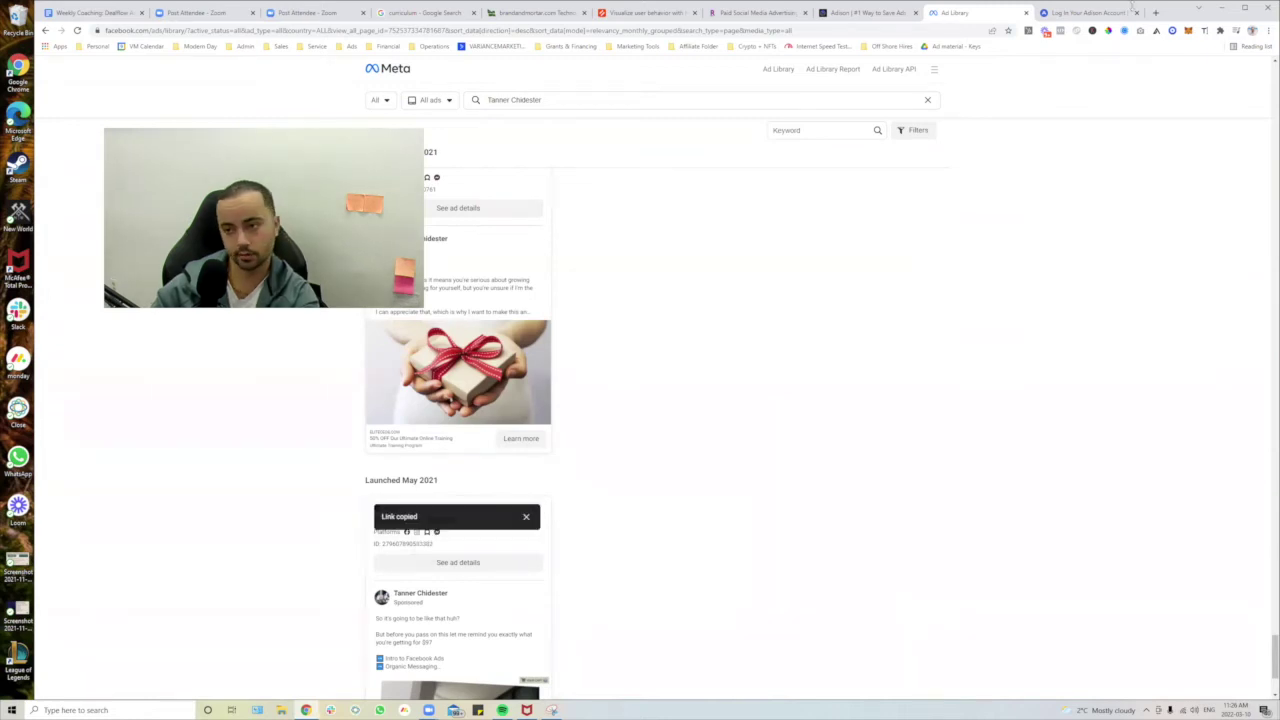
left_click(1085, 12)
key("ctrl+v")
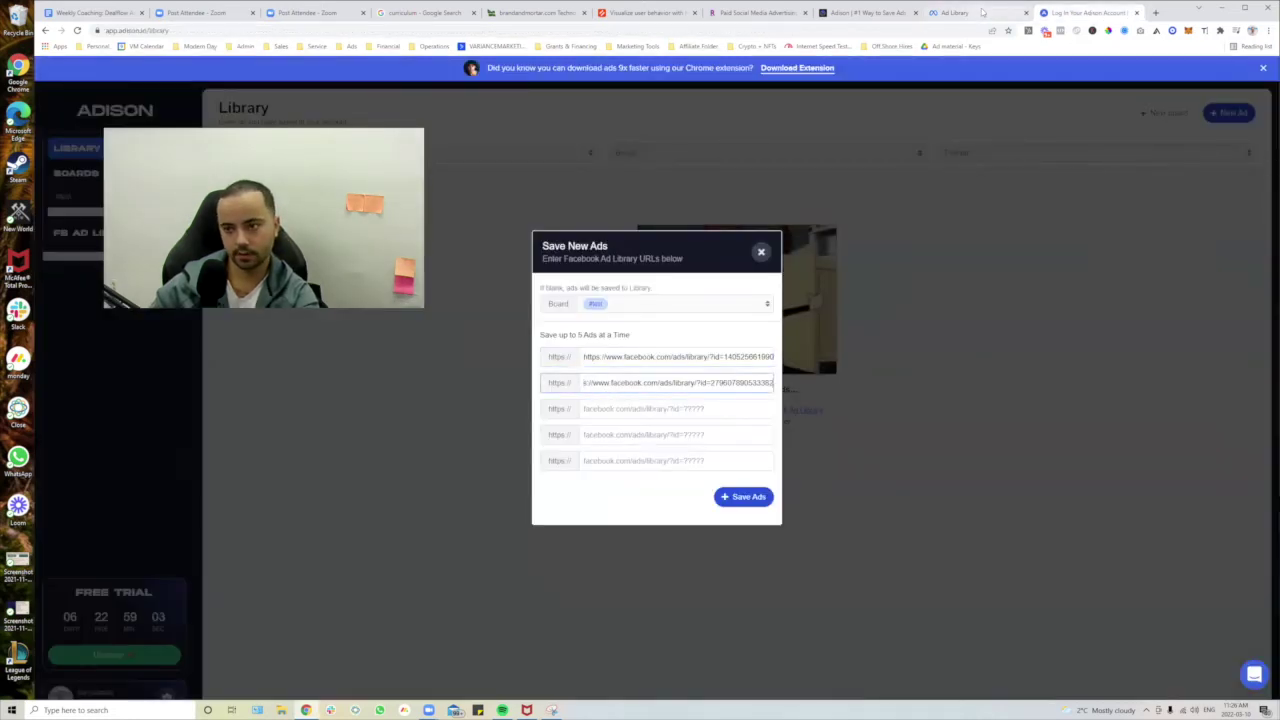
Copy the link of the August 2021 gift-box ad from the Ad Library and enter it as the third ad URL in Adison.
left_click(982, 12)
scroll(600, 522, "up", 6)
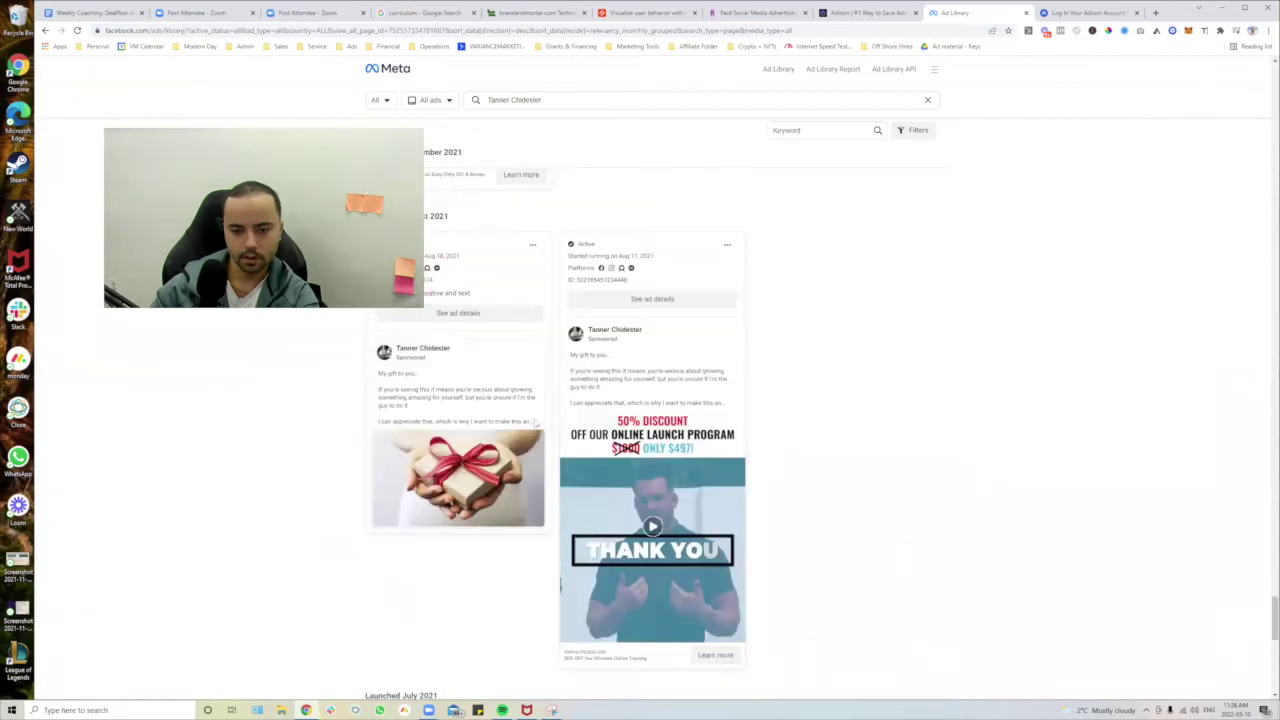
scroll(565, 443, "up", 5)
scroll(560, 456, "down", 3)
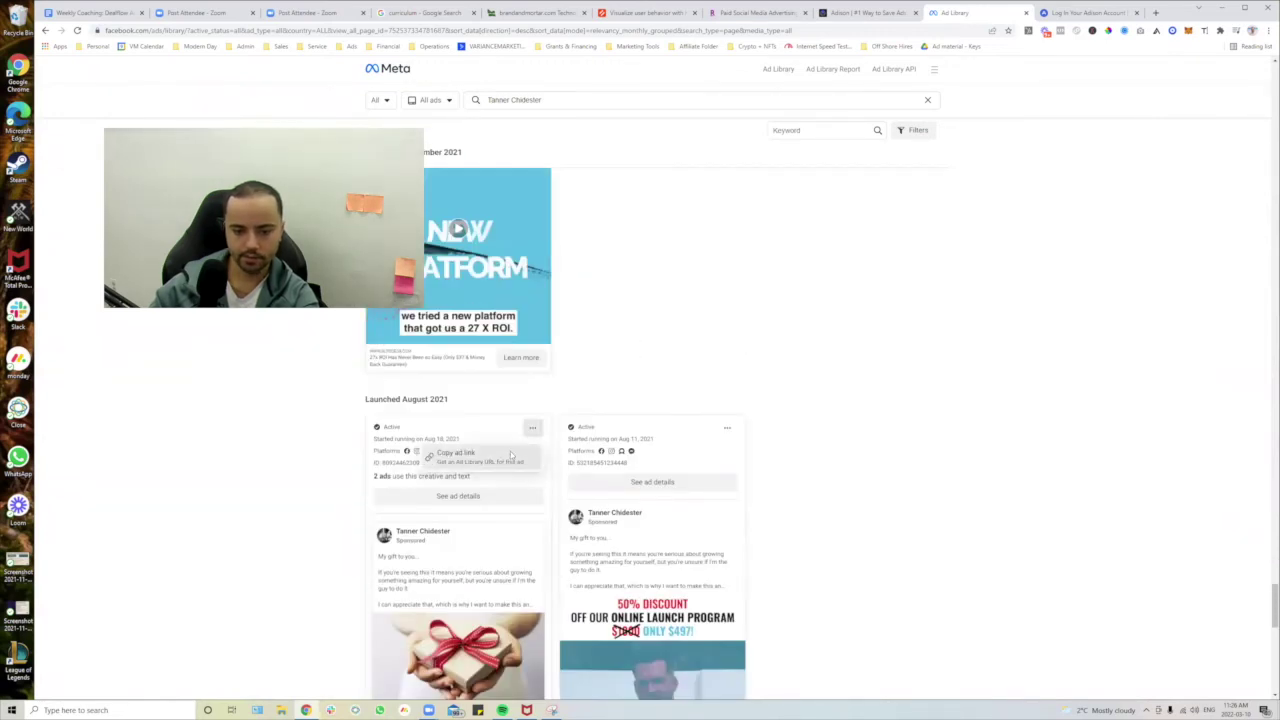
left_click(456, 455)
left_click(1070, 8)
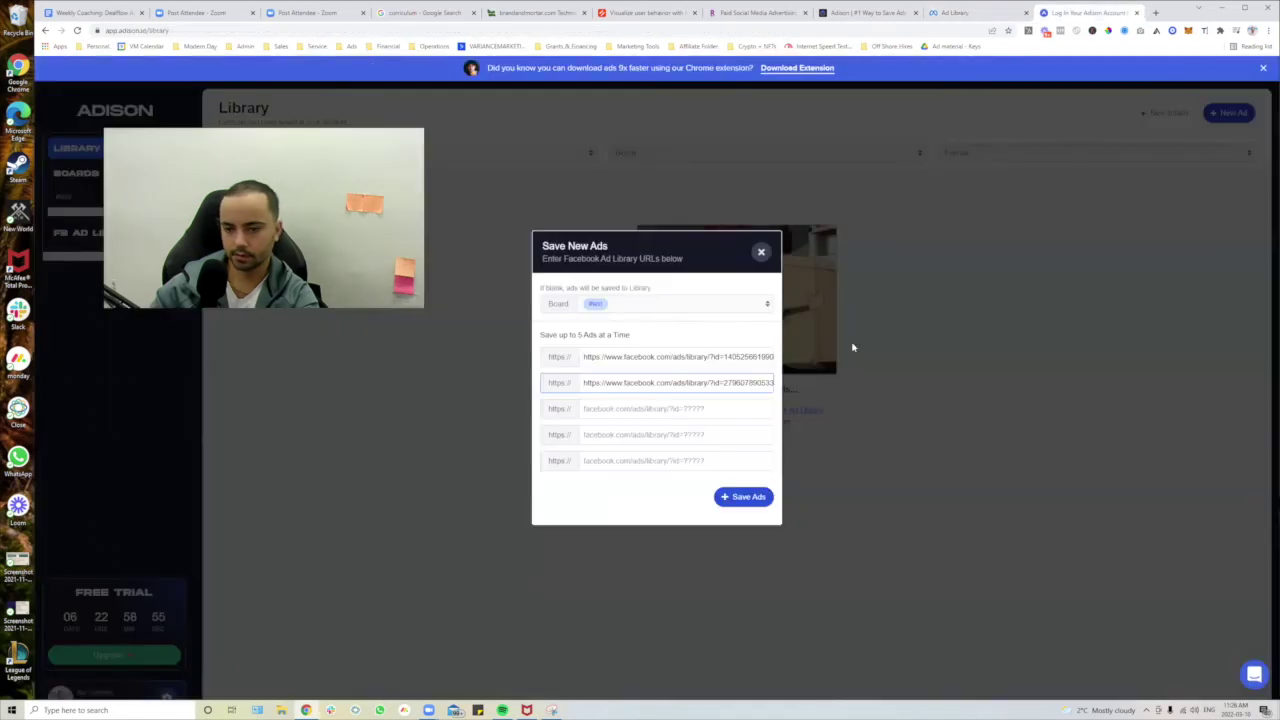
left_click(622, 414)
Add the link of the February 2022 "Stop buying HT courses" ad as the fourth URL in Adison and save the ads.
left_click(965, 12)
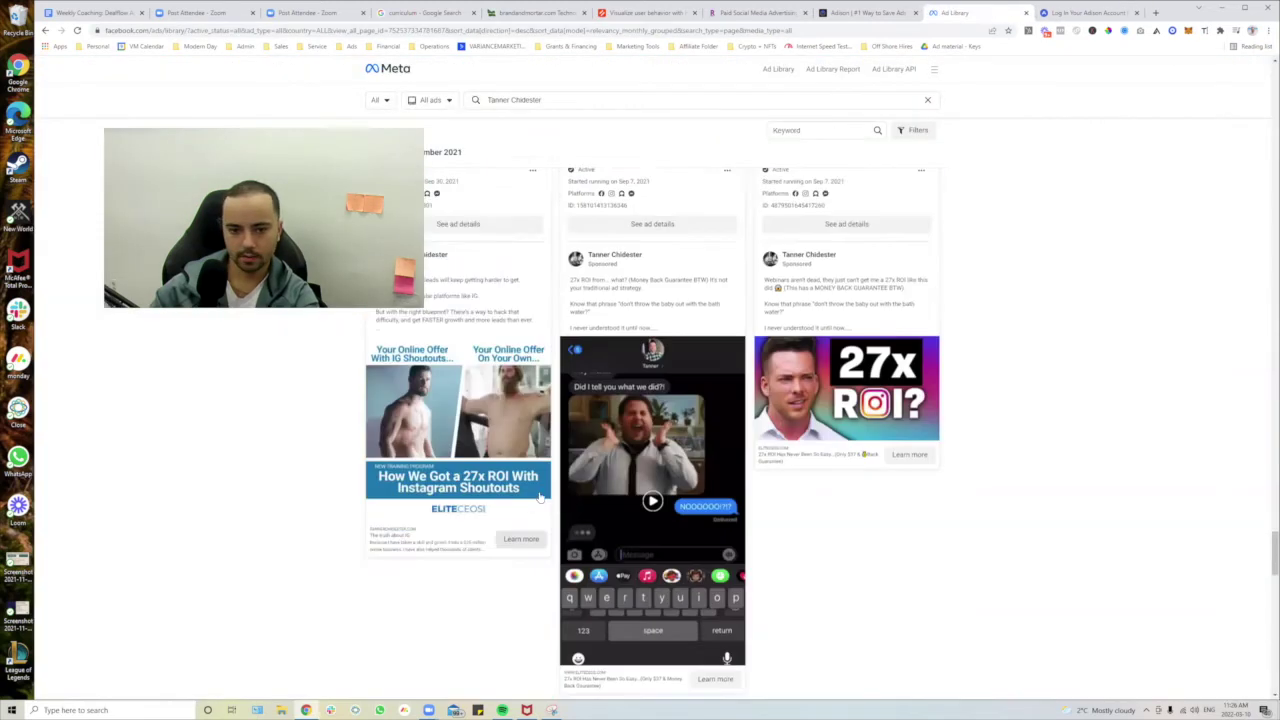
scroll(675, 530, "down", 15)
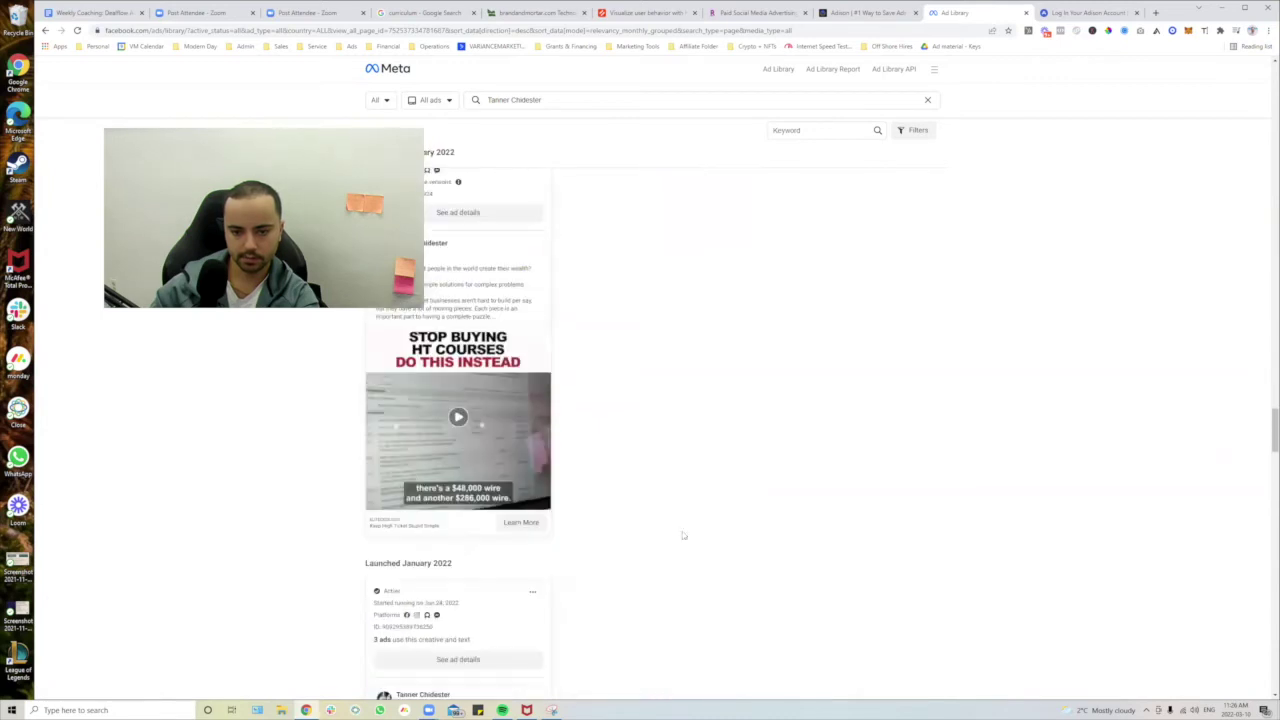
scroll(589, 531, "down", 4)
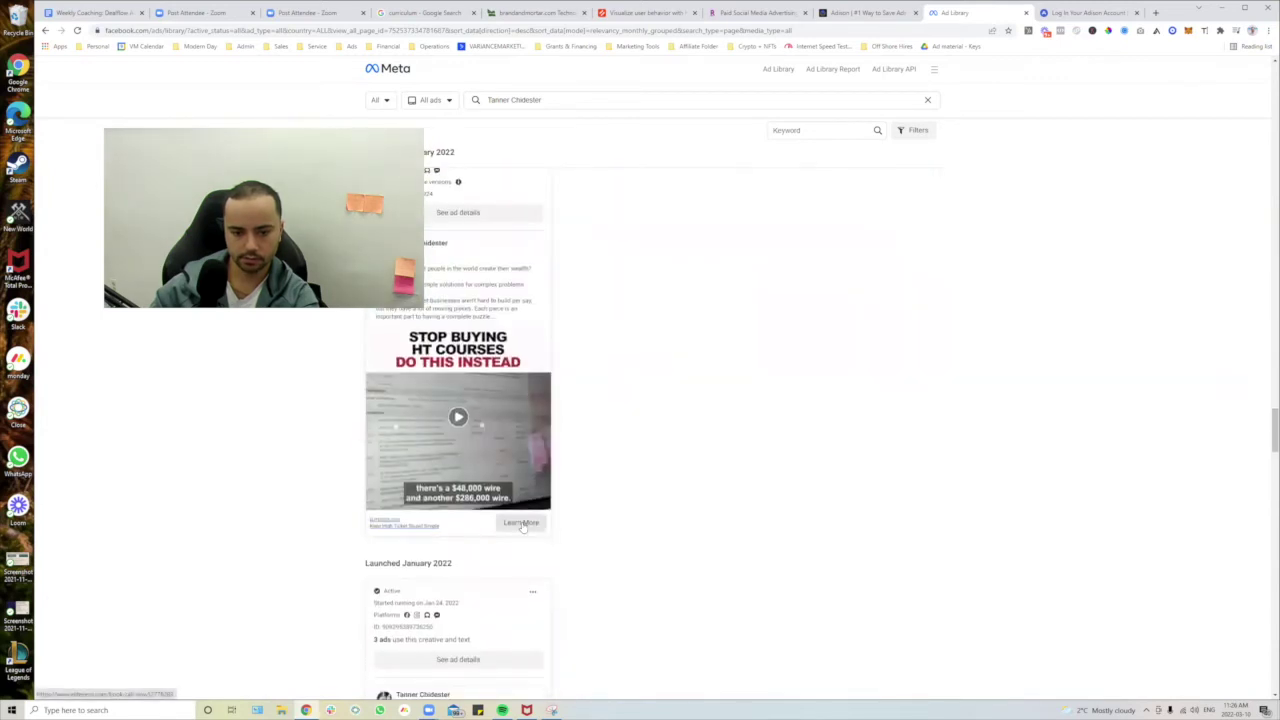
scroll(524, 523, "up", 2)
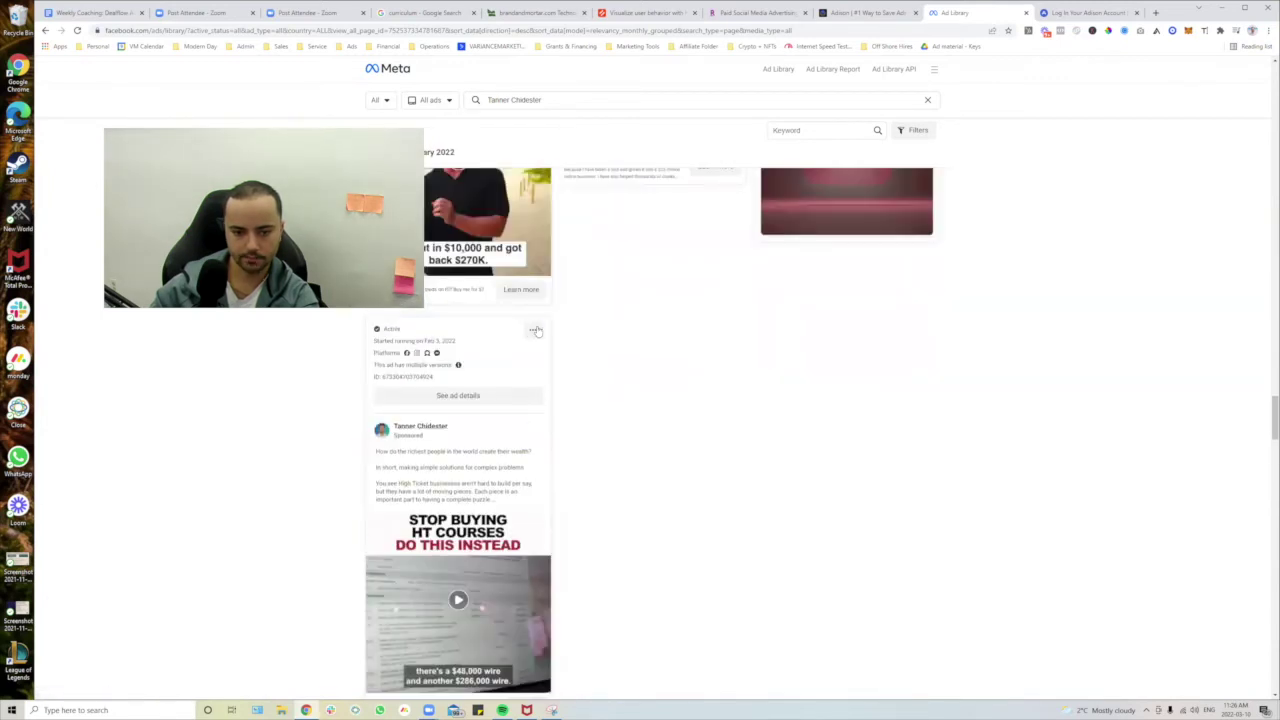
left_click(475, 366)
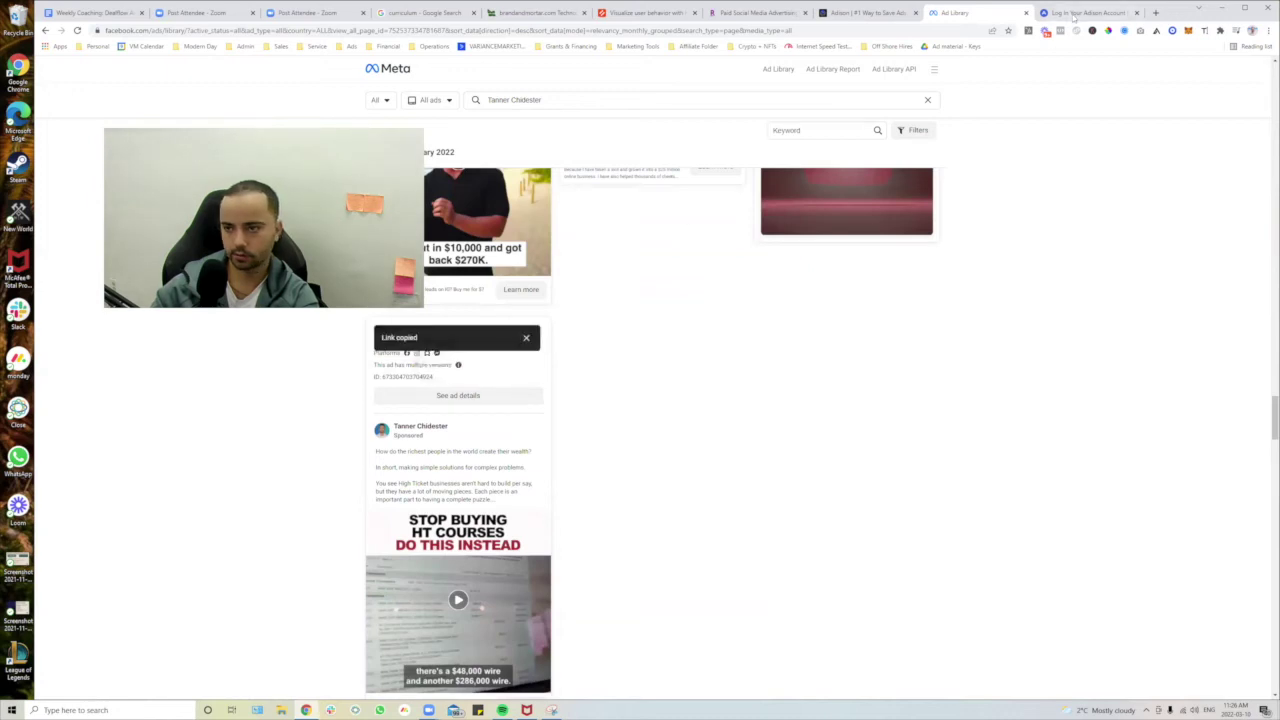
left_click(1073, 16)
key("ctrl+v")
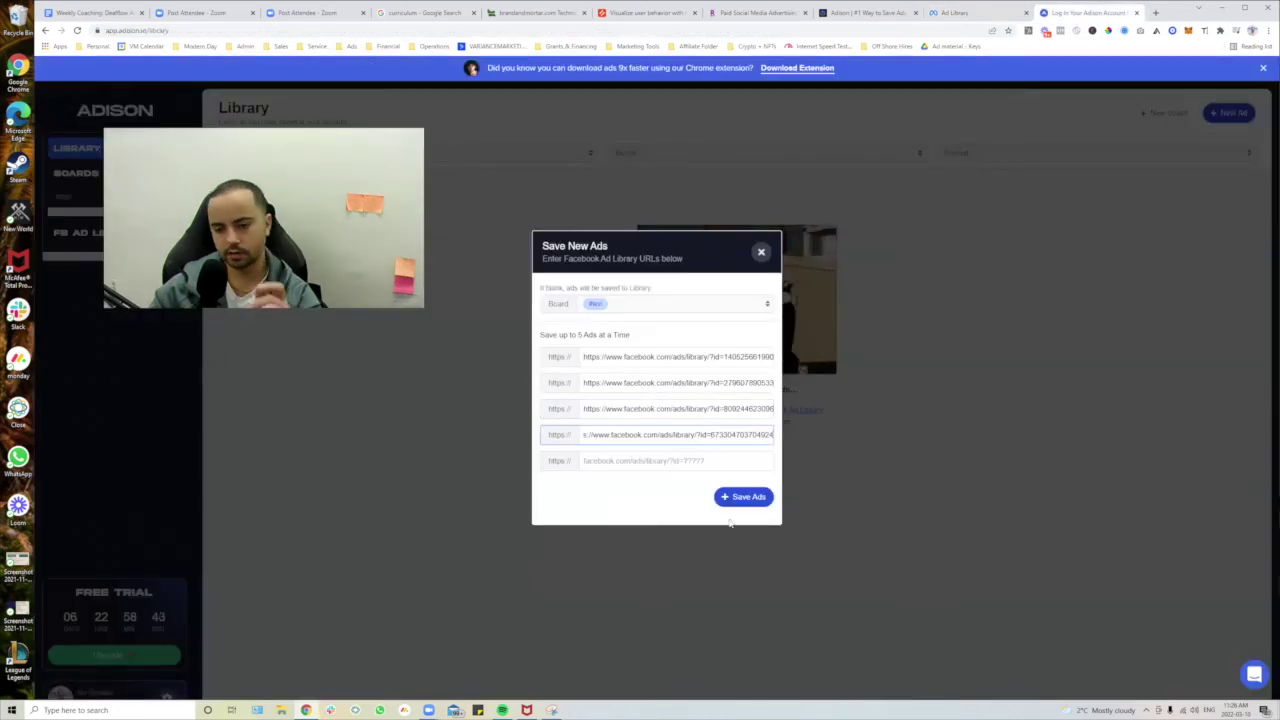
left_click(764, 496)
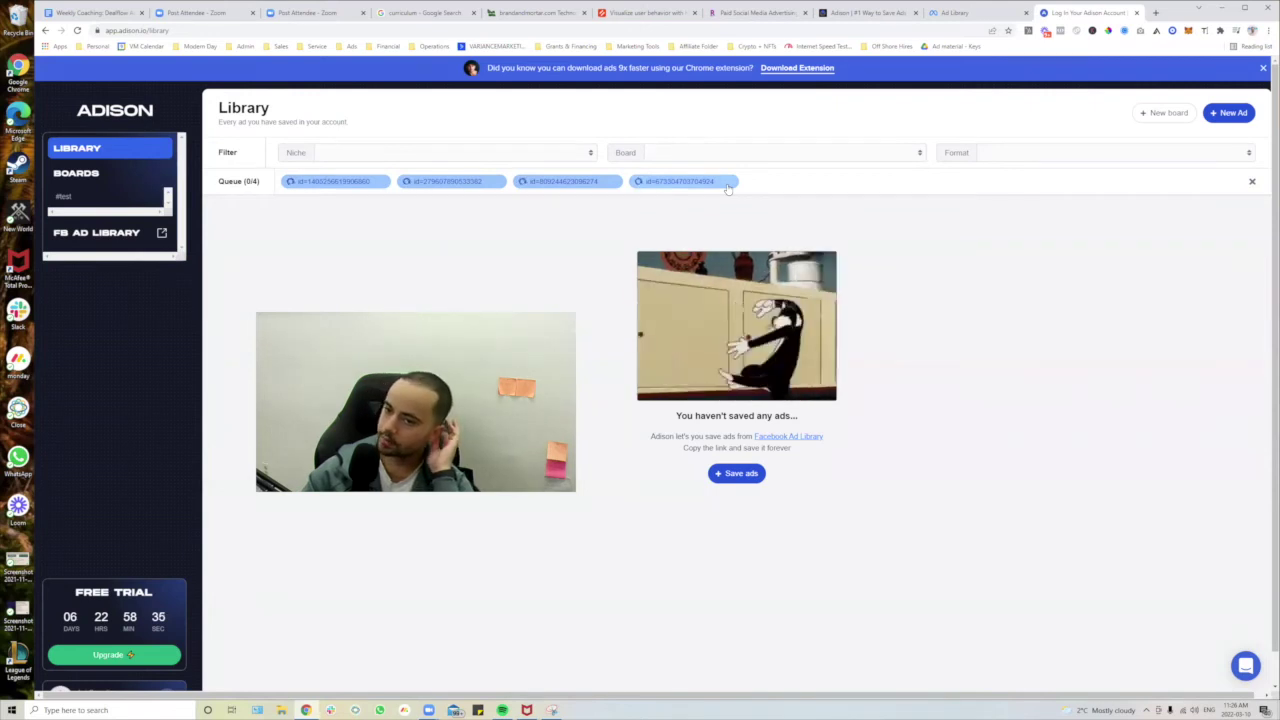
left_click(930, 11)
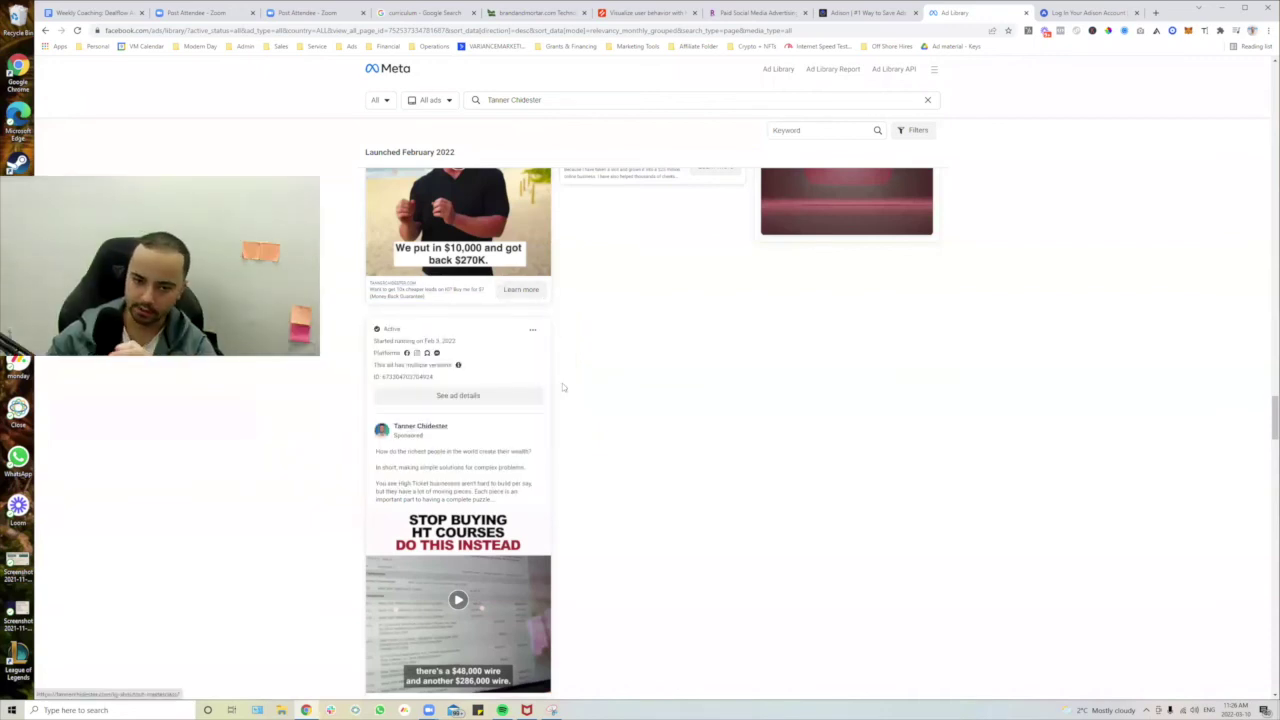
scroll(555, 393, "up", 5)
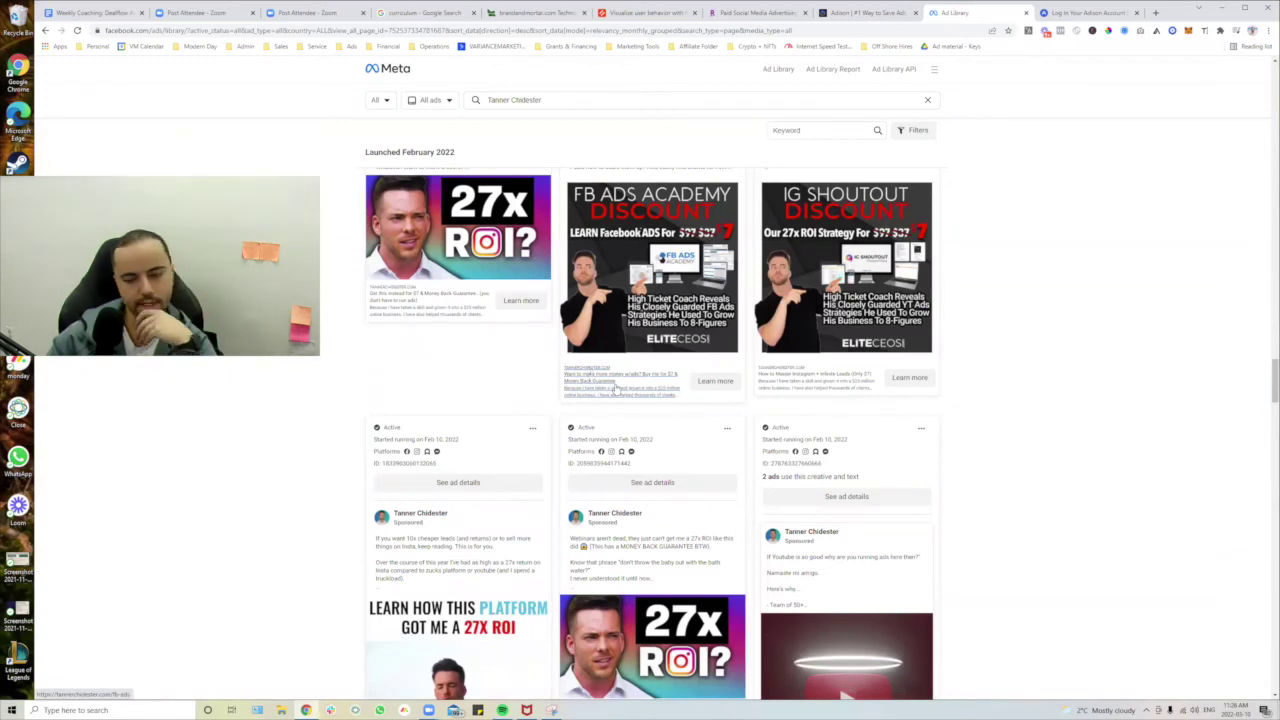
scroll(635, 417, "up", 4)
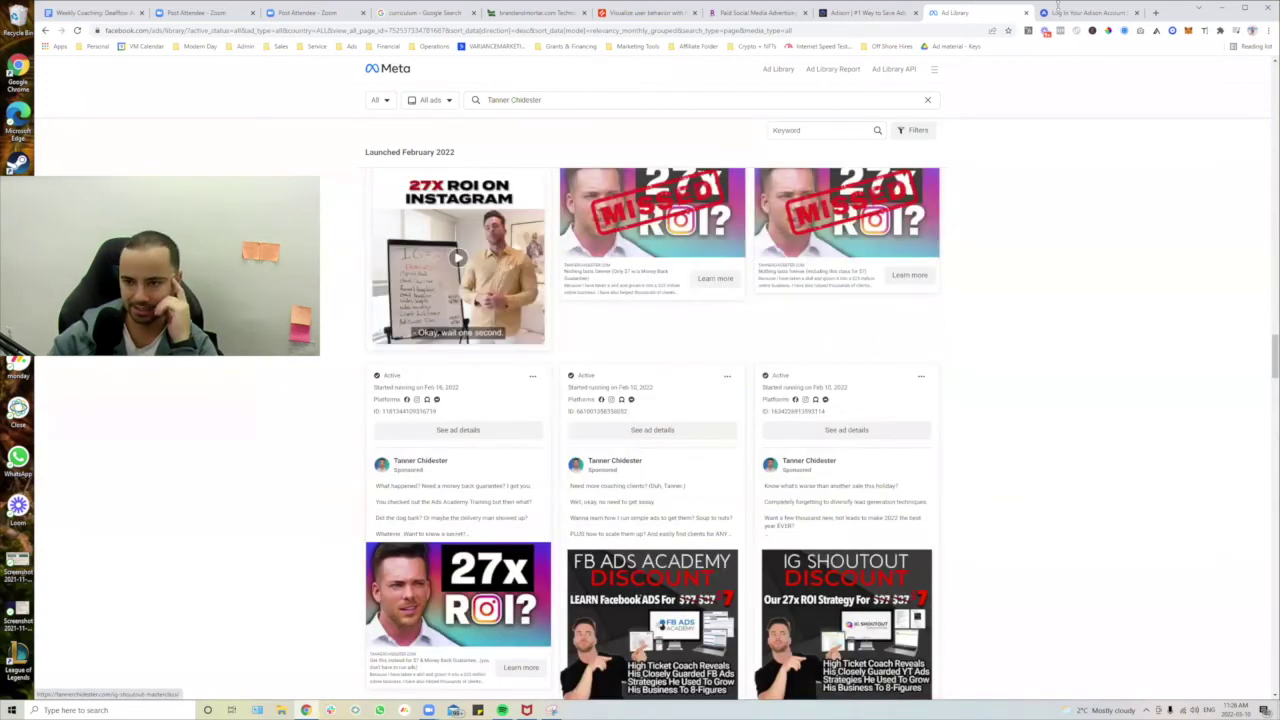
key("ctrl+Tab")
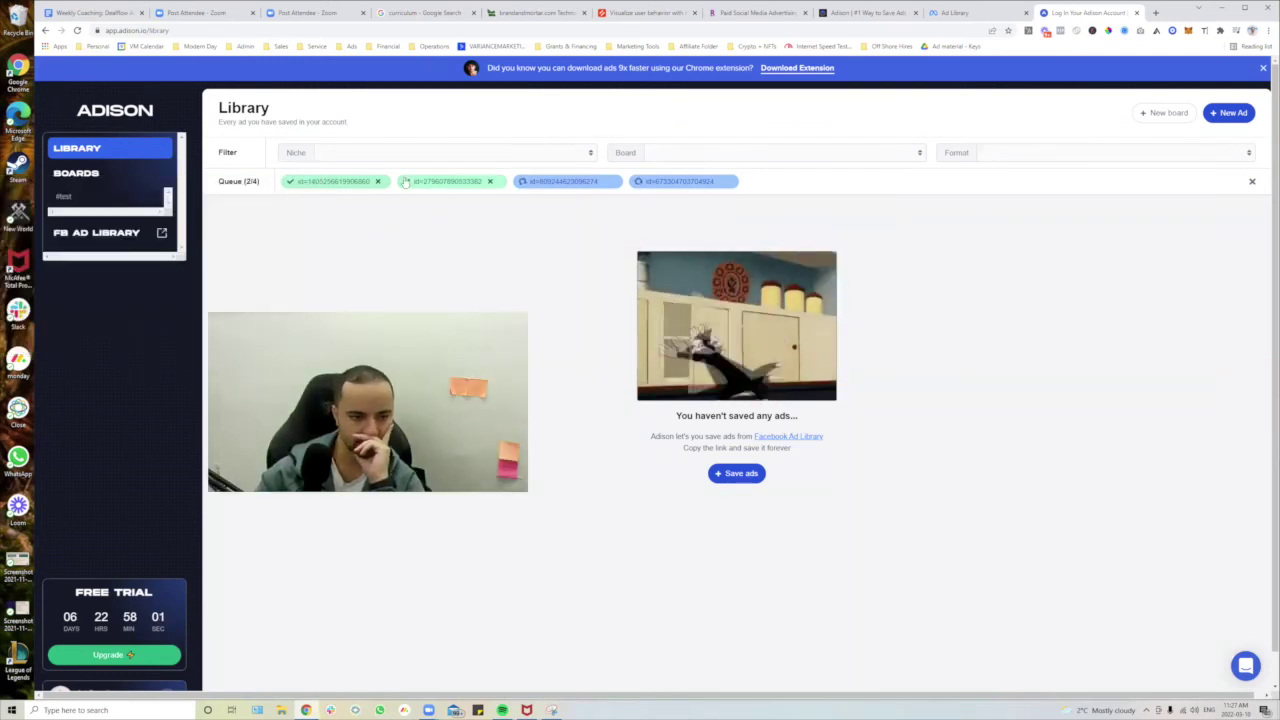
Open the ads saved on the #test board and examine the Borat ad's copy, link URL and format details.
left_click(113, 175)
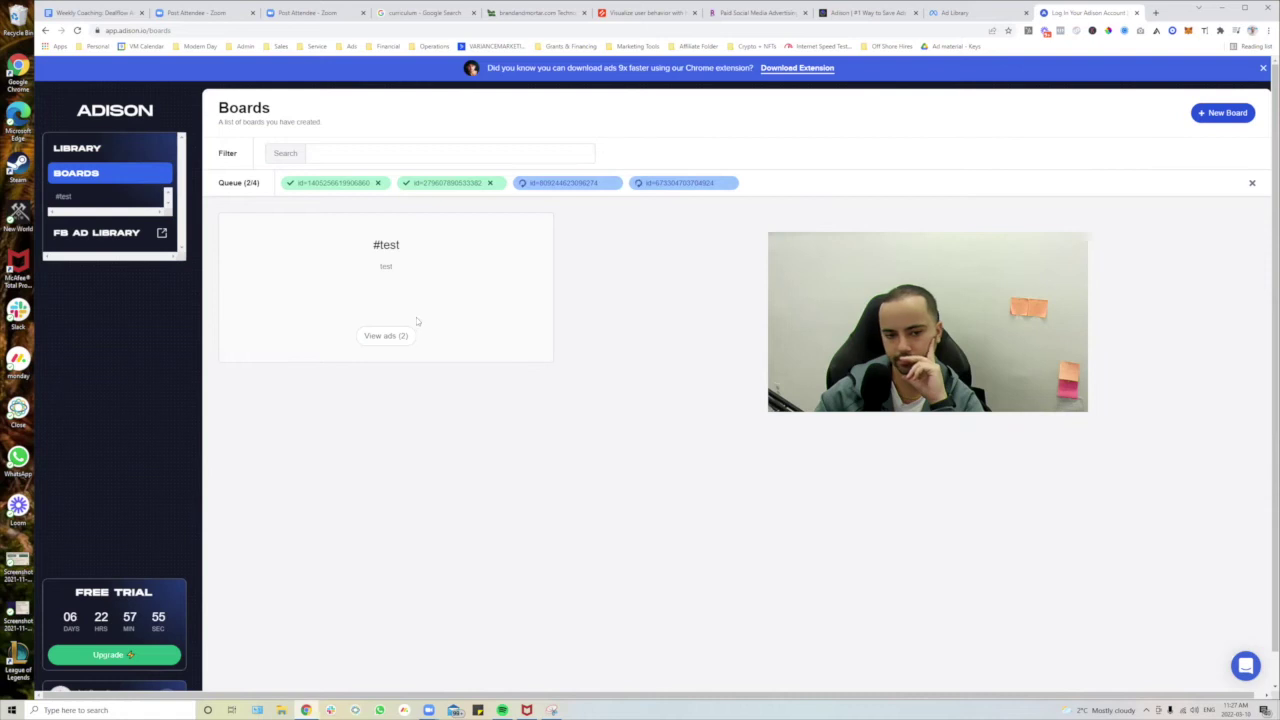
left_click(392, 337)
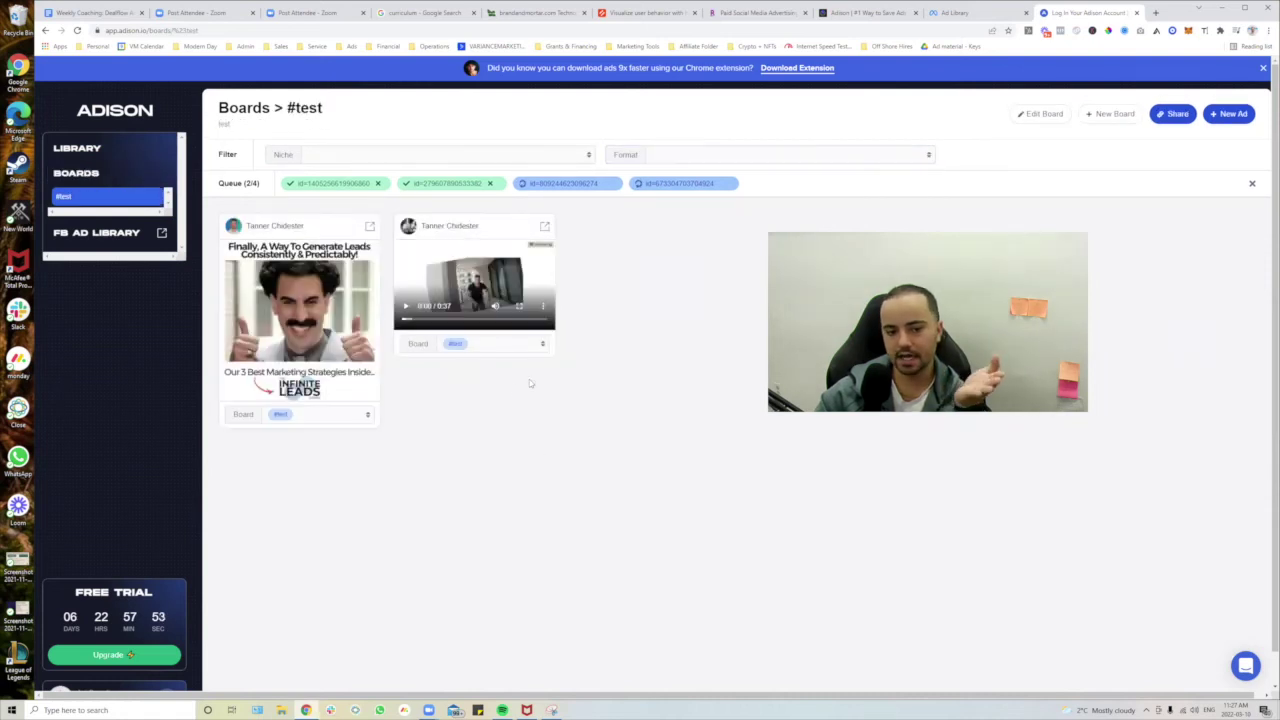
left_click(370, 229)
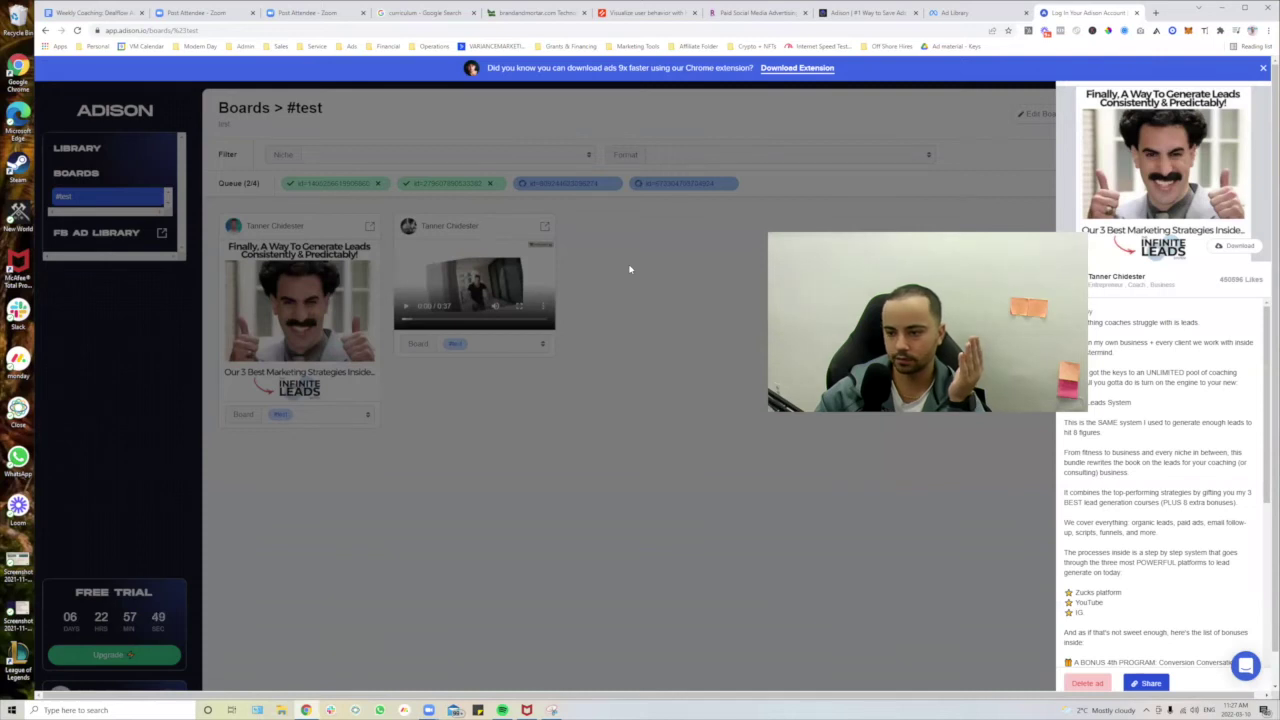
scroll(1197, 431, "down", 10)
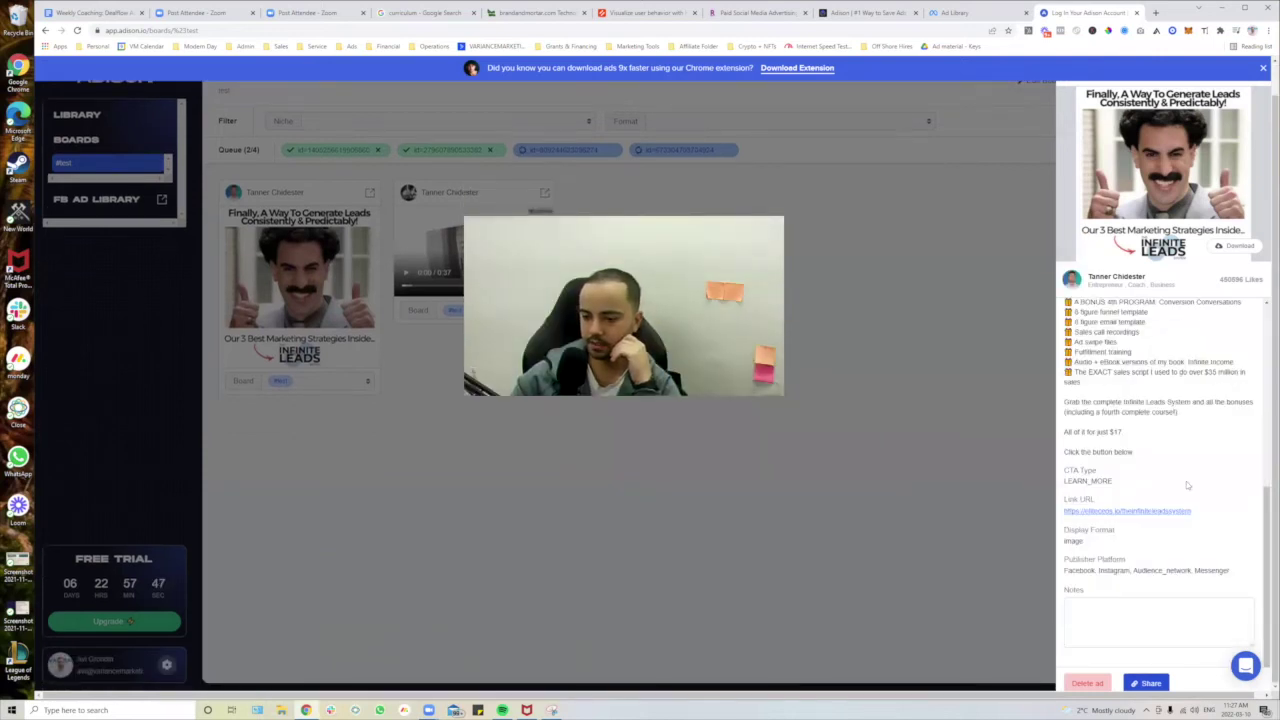
scroll(1186, 481, "up", 10)
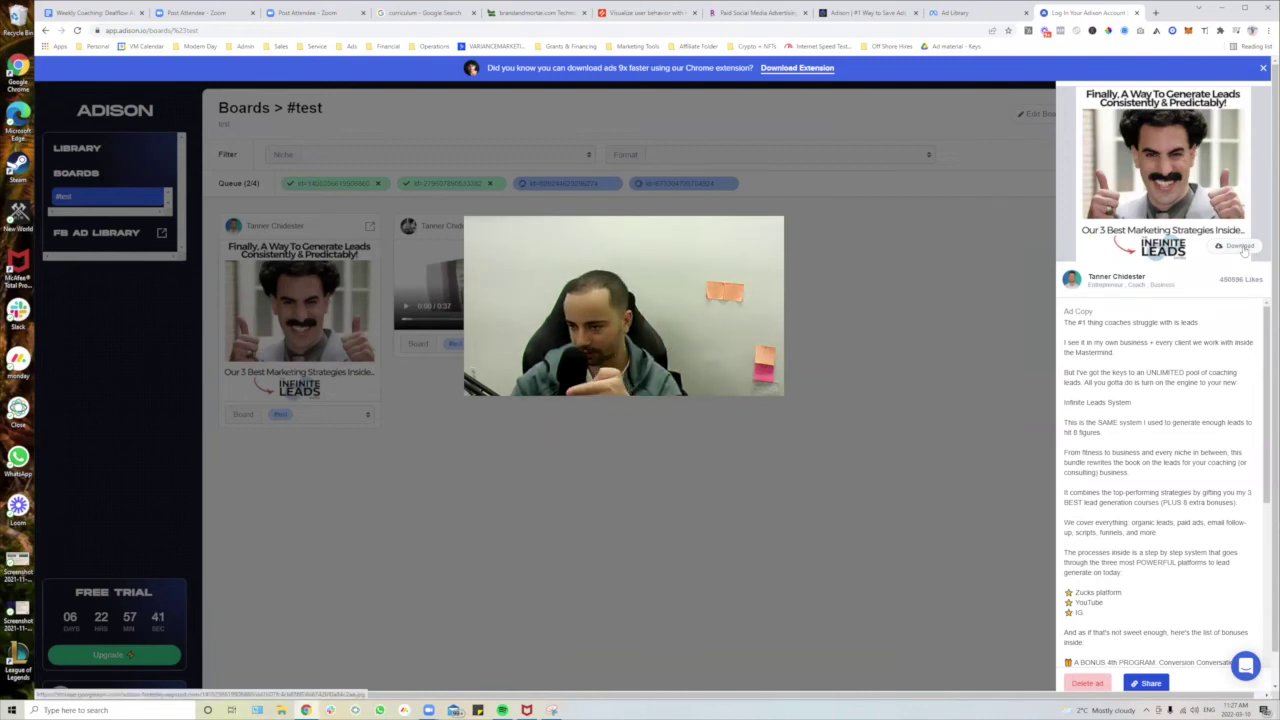
Compare the Borat ad's page details in Adison with the Ad Library and copy the ad's share link.
left_click(955, 12)
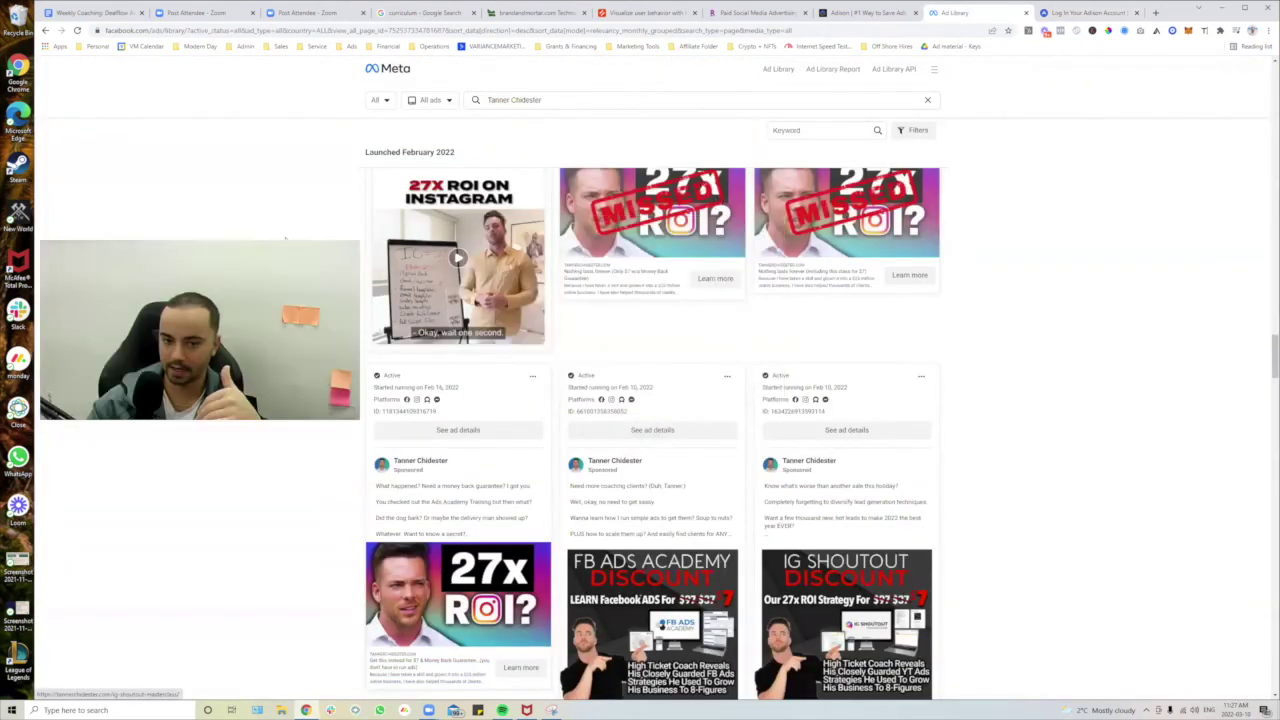
key("ctrl+Tab")
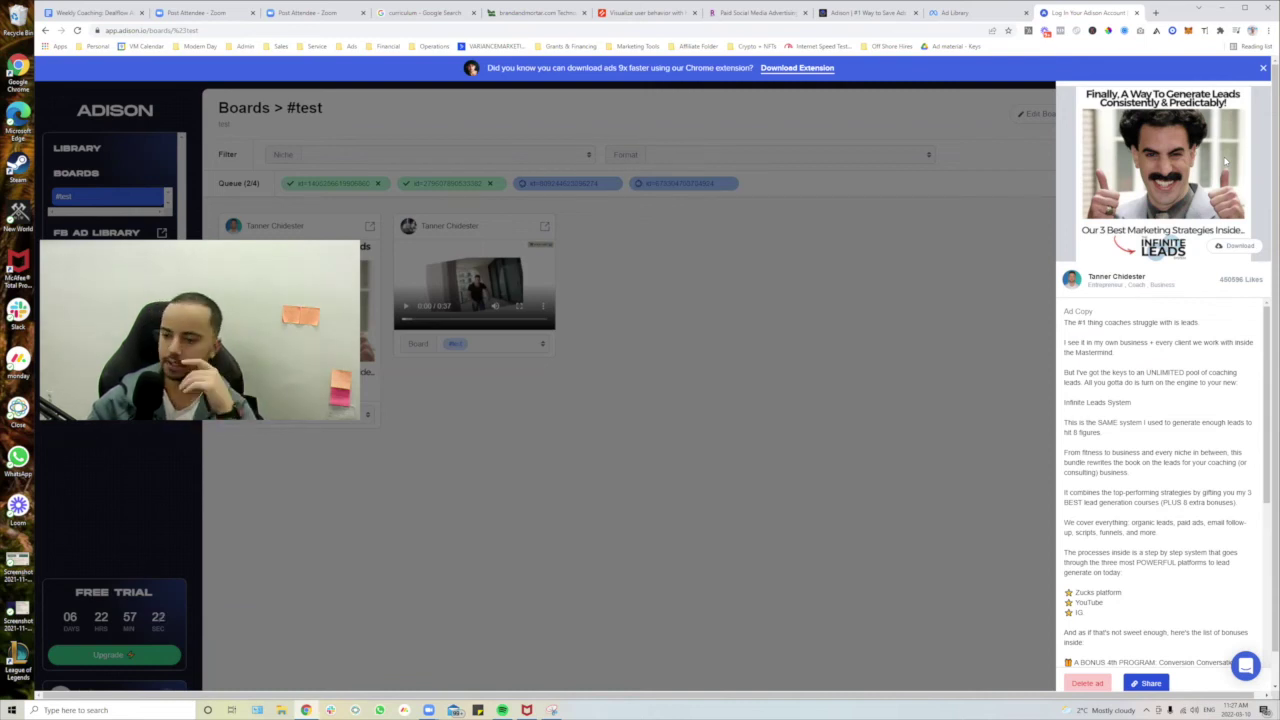
left_click_drag(1218, 280, 1265, 283)
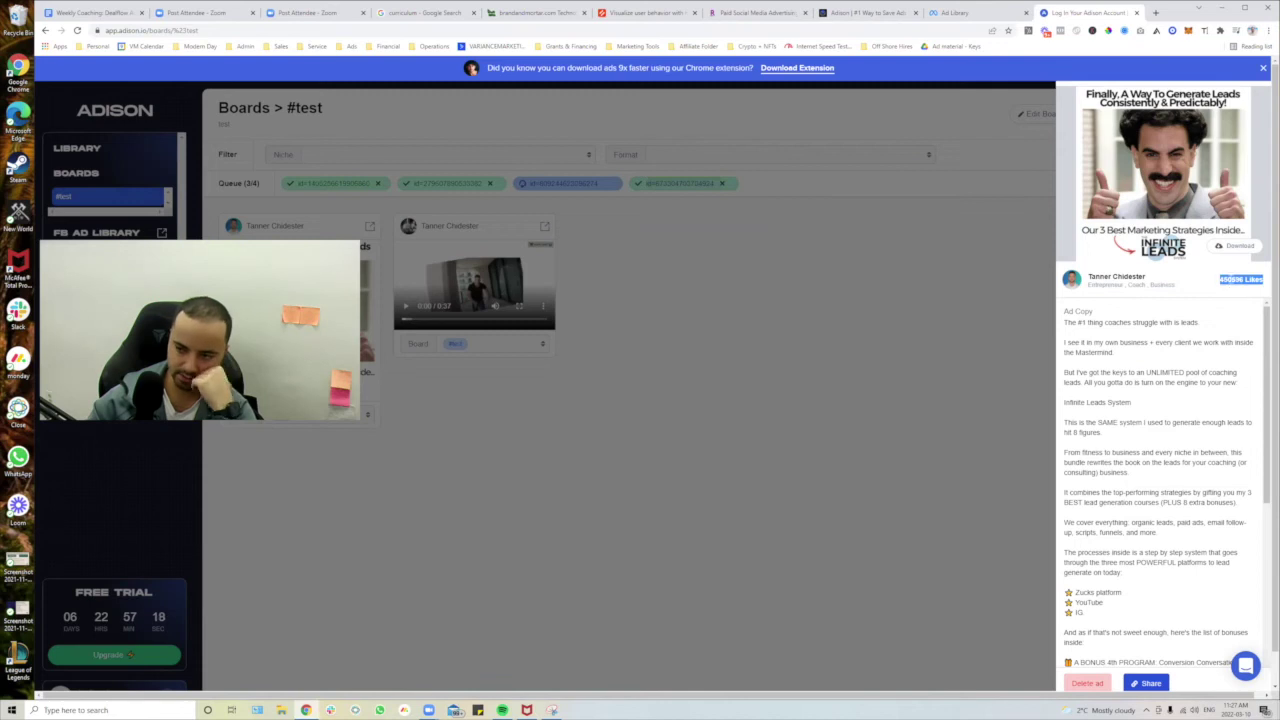
scroll(1208, 344, "down", 5)
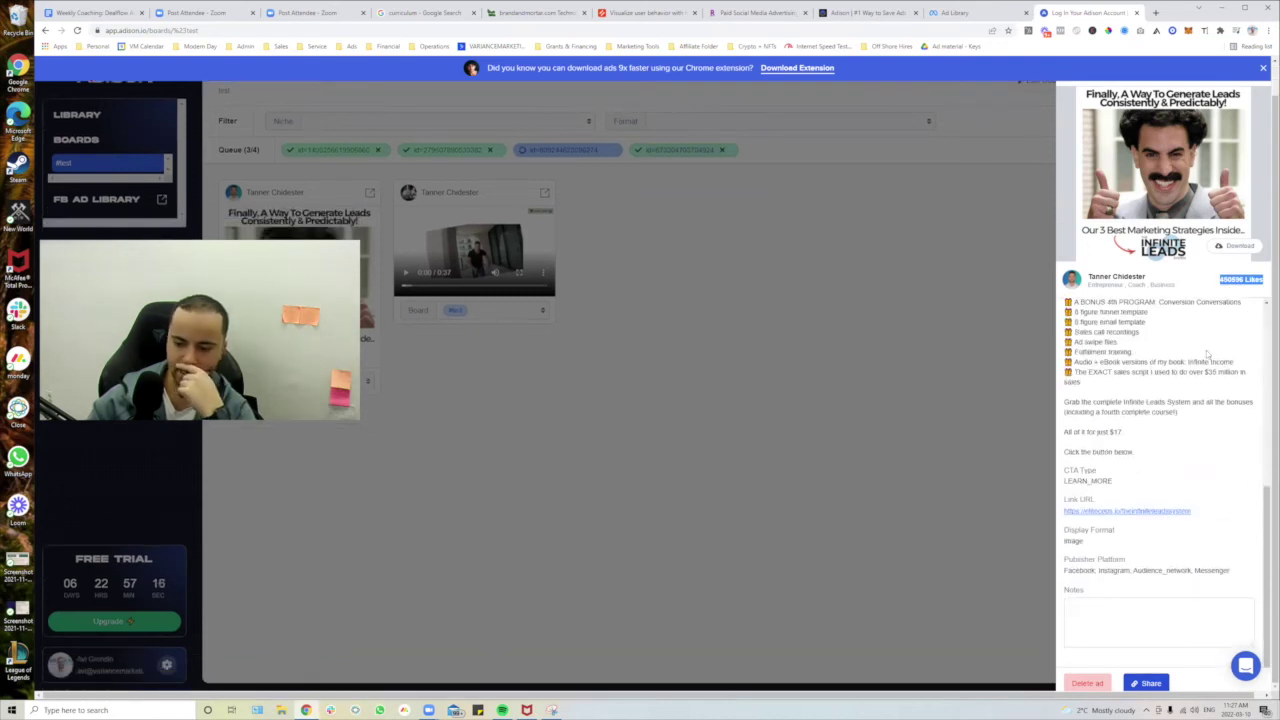
left_click(1157, 683)
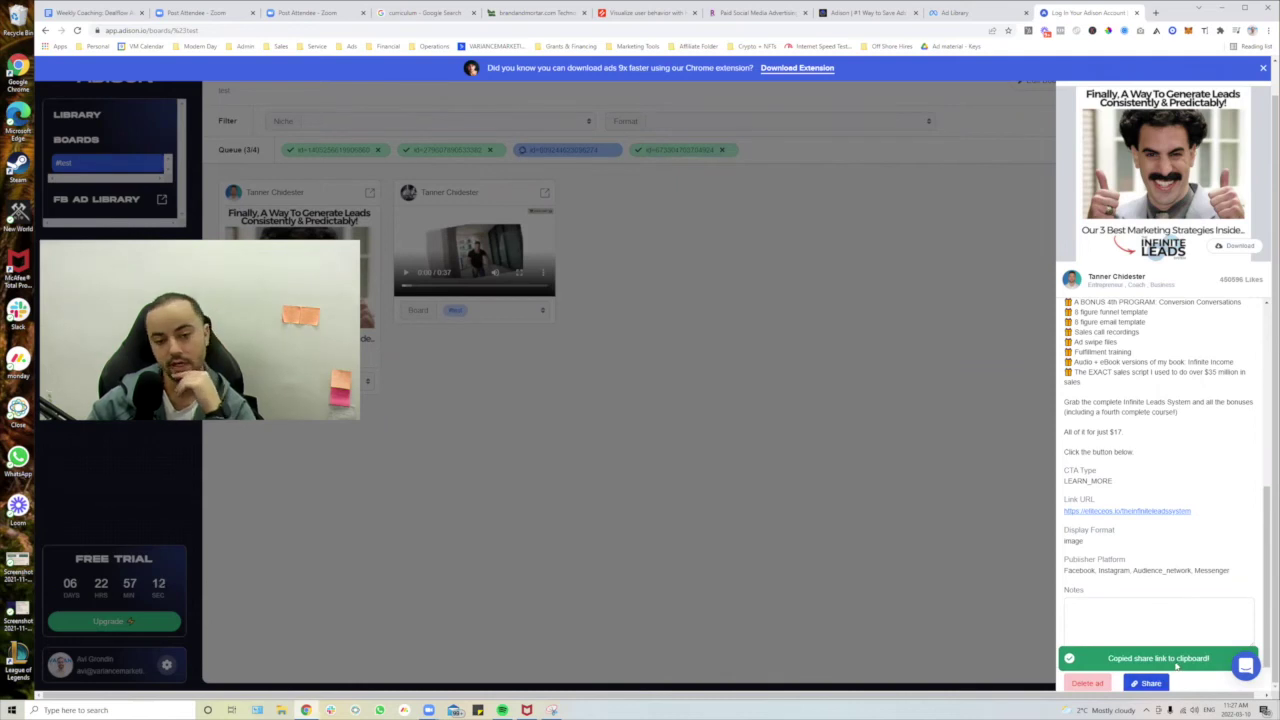
Return to the start of the advertiser's results in the Ad Library and select the advertiser name in the search.
left_click(975, 14)
scroll(697, 456, "up", 10)
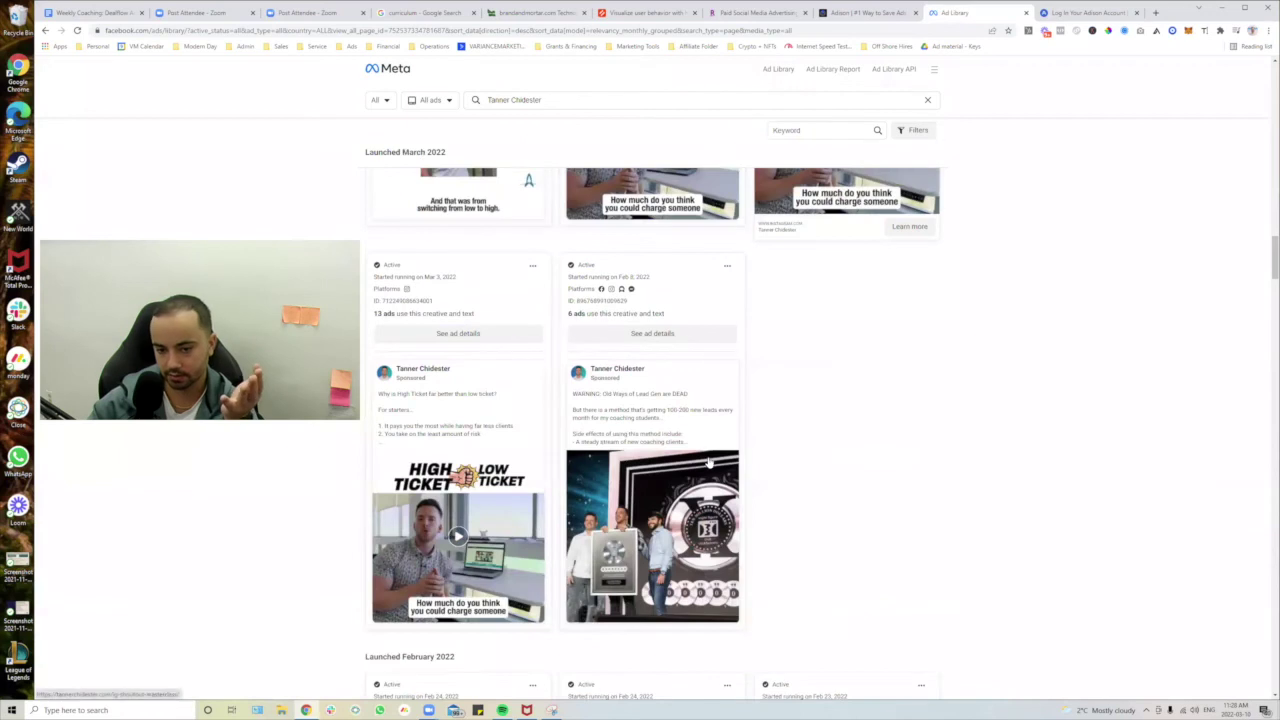
scroll(743, 449, "up", 2)
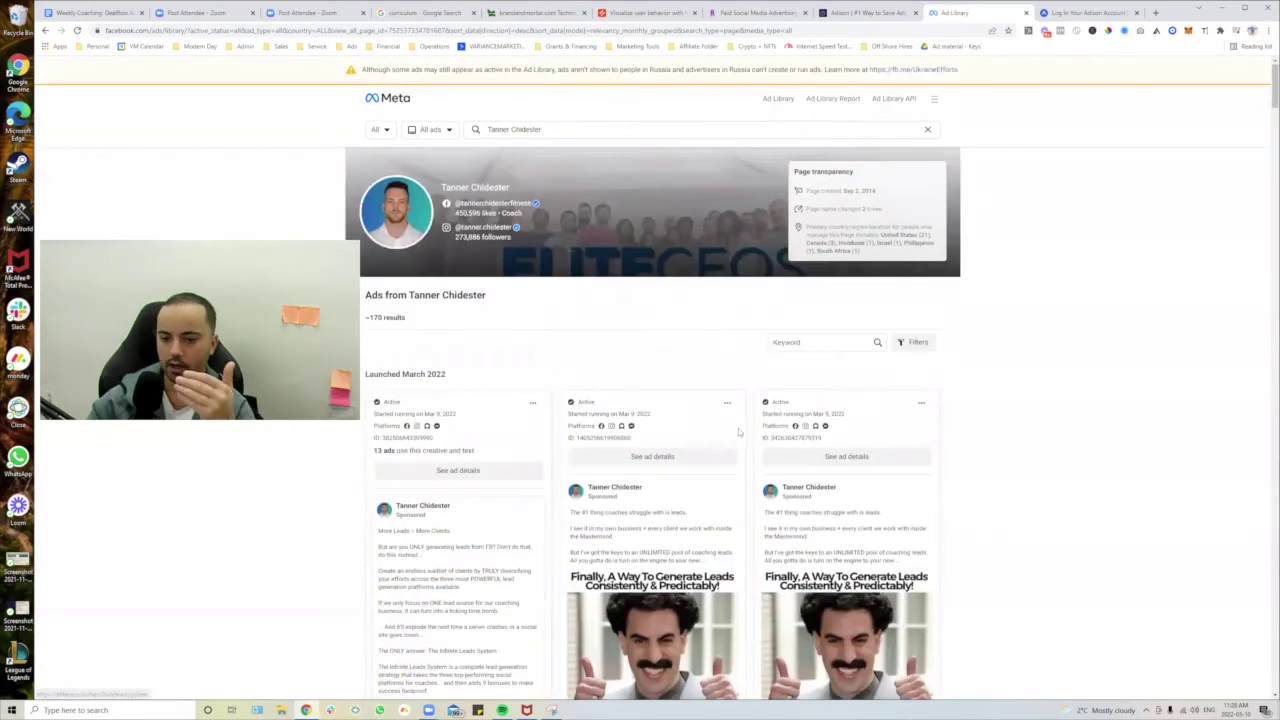
left_click(645, 130)
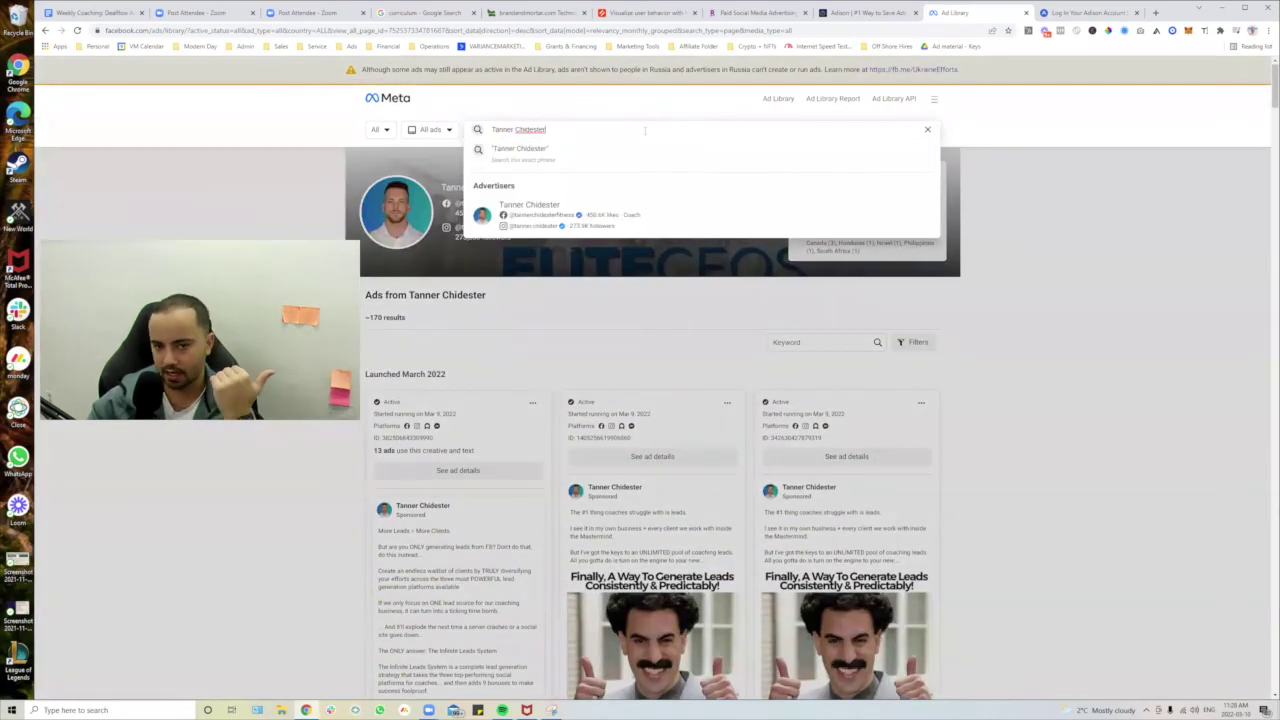
key("ctrl+a")
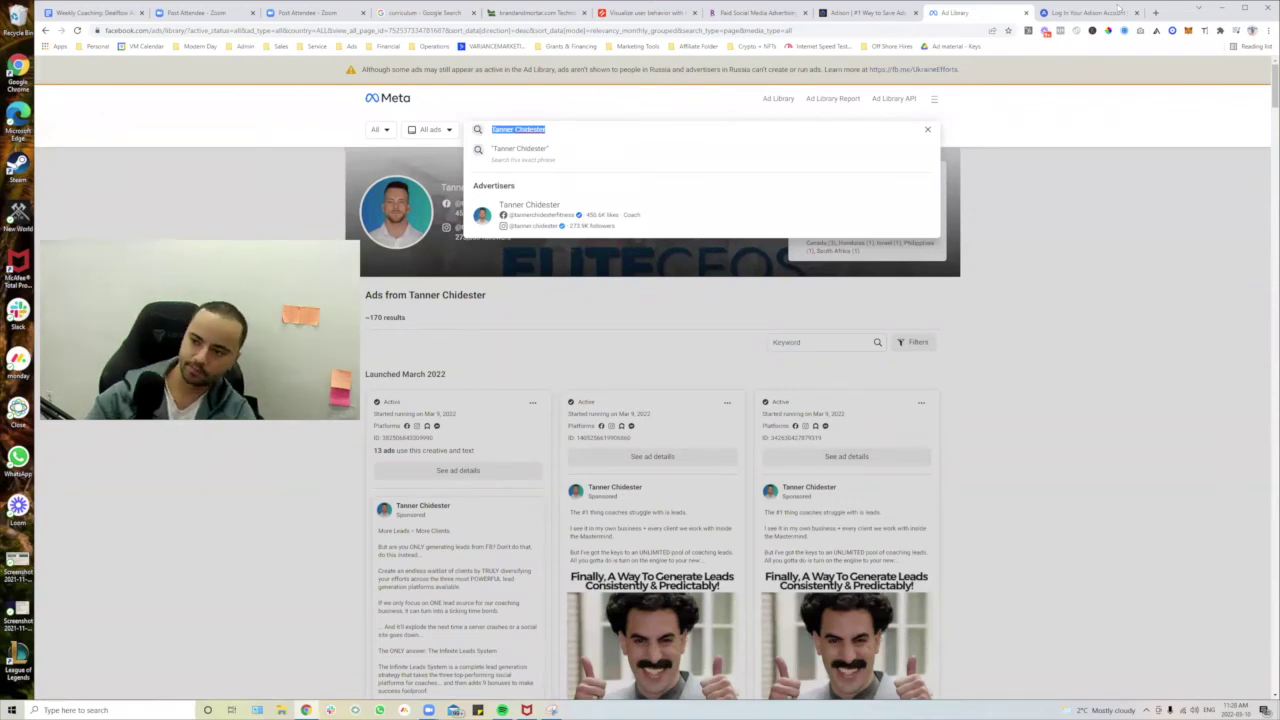
Close the Borat ad's details in Adison and create a new board named Refinancing.
left_click(1118, 9)
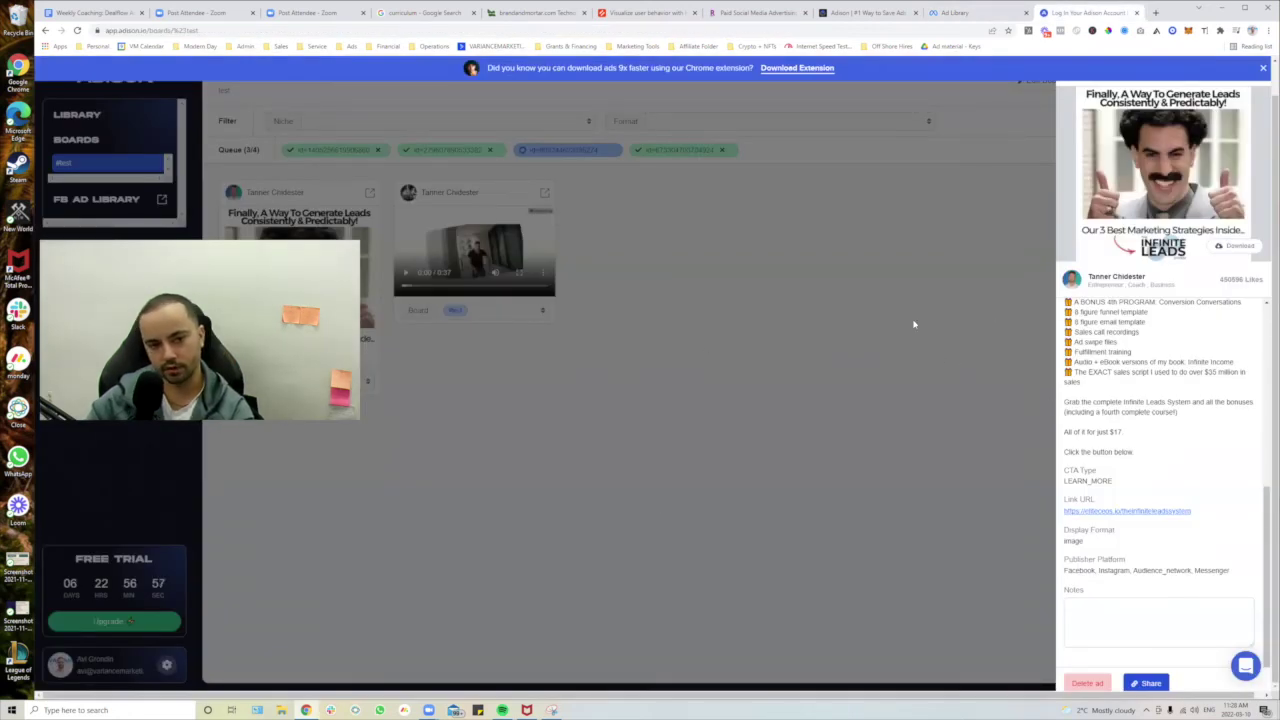
left_click(913, 324)
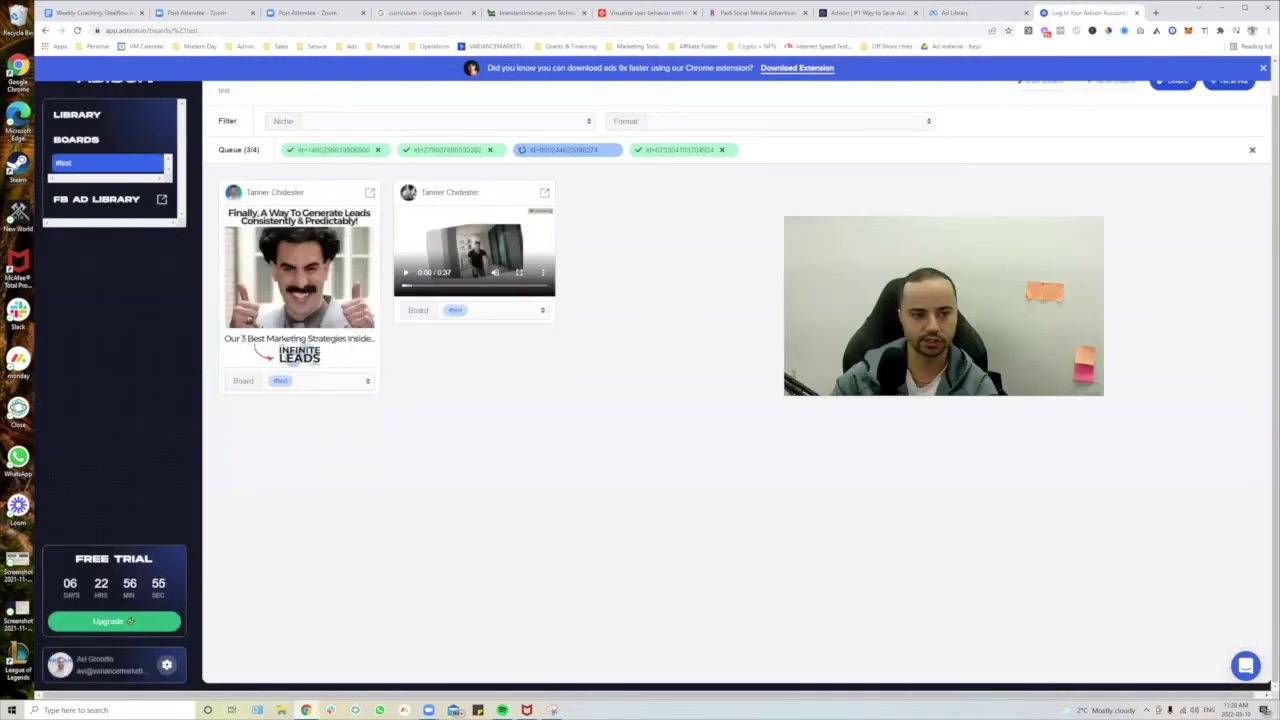
left_click(76, 139)
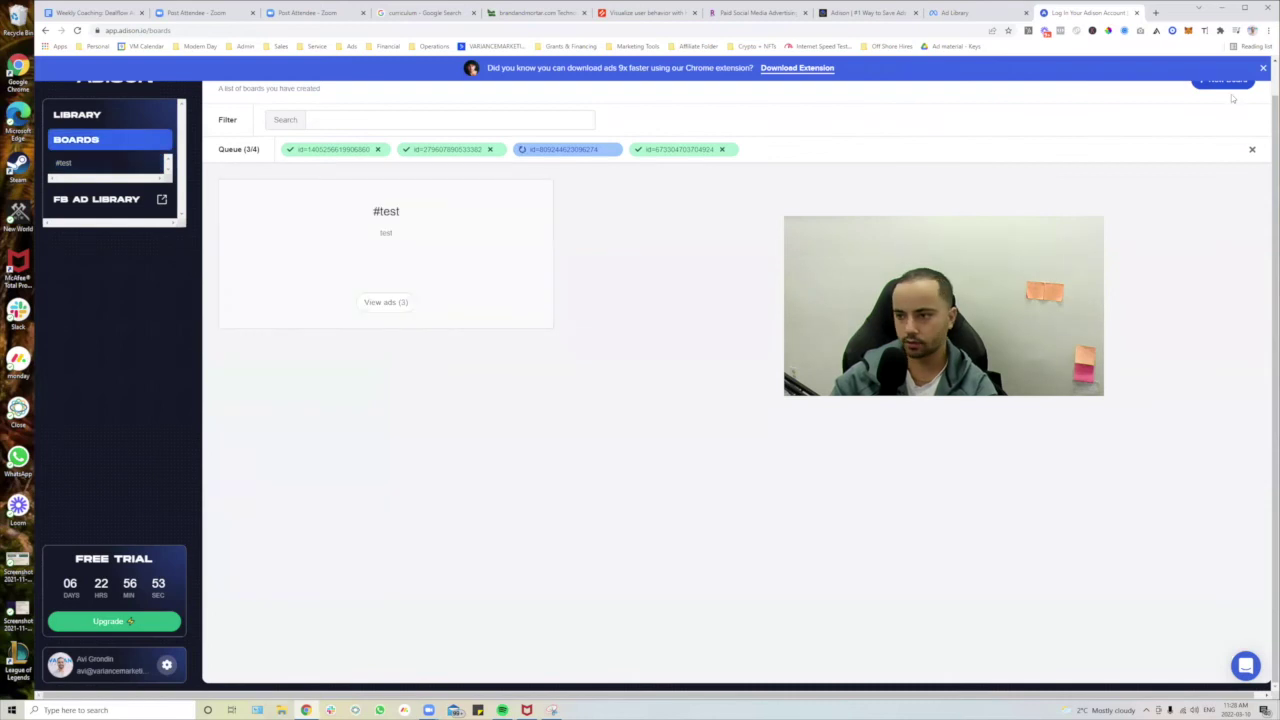
left_click(1230, 81)
left_click(605, 367)
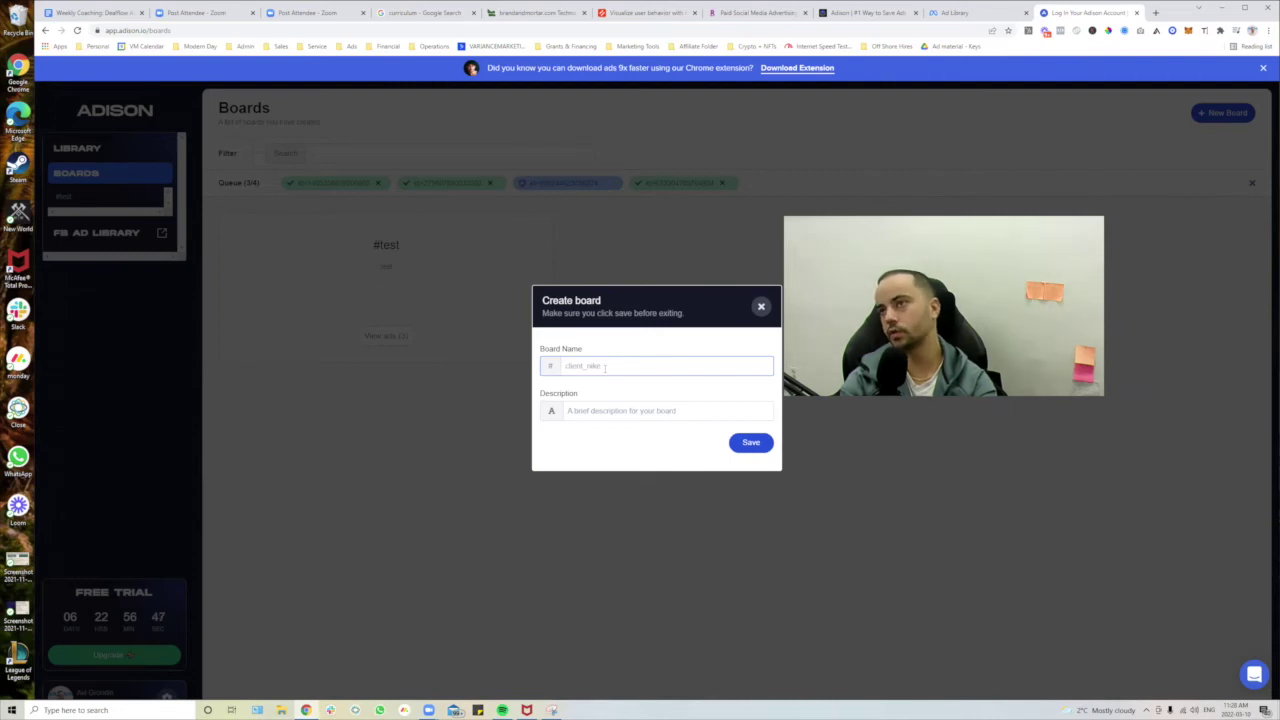
type("Rel")
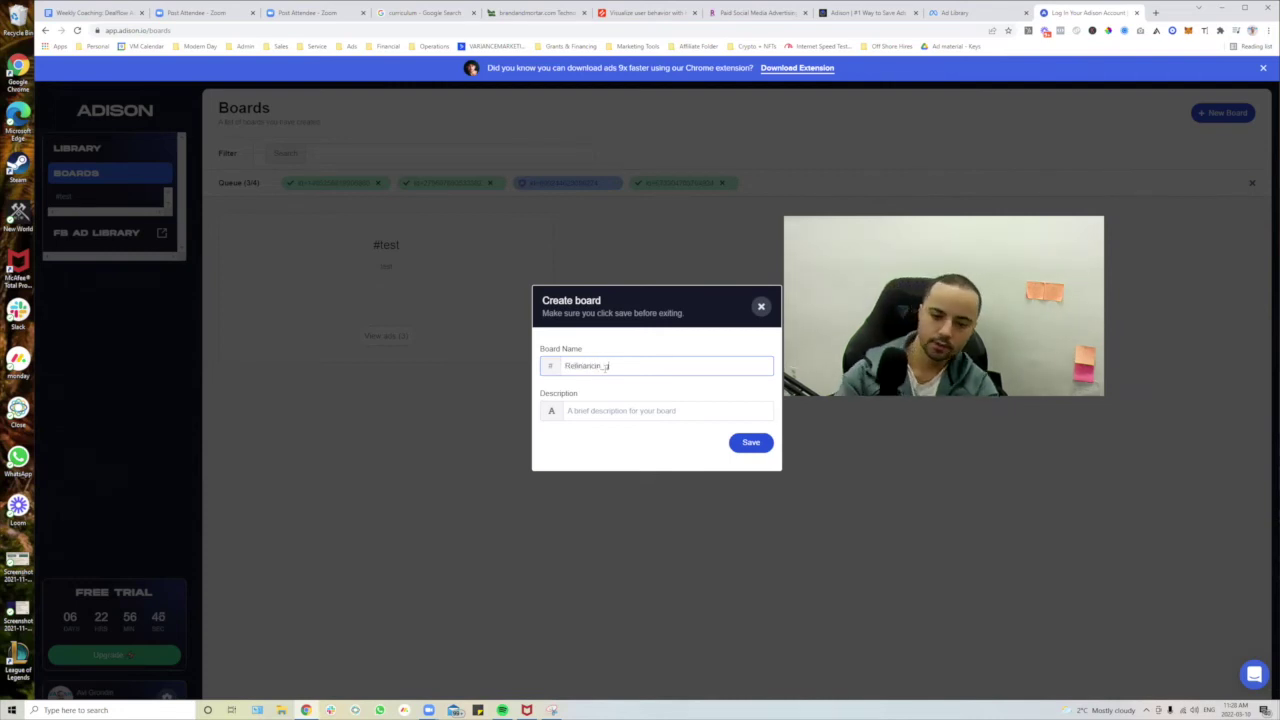
left_click(751, 443)
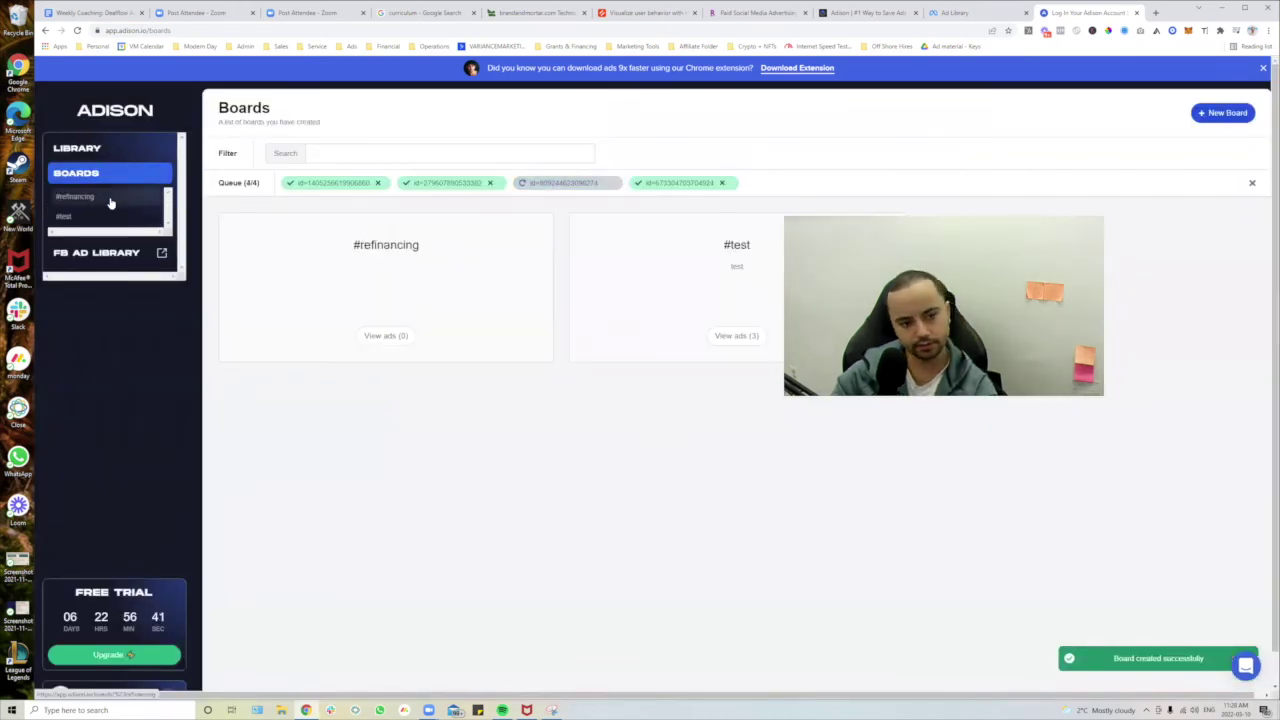
View the #refinancing board, return to the board list and create a board named New_Mortgages.
left_click(98, 200)
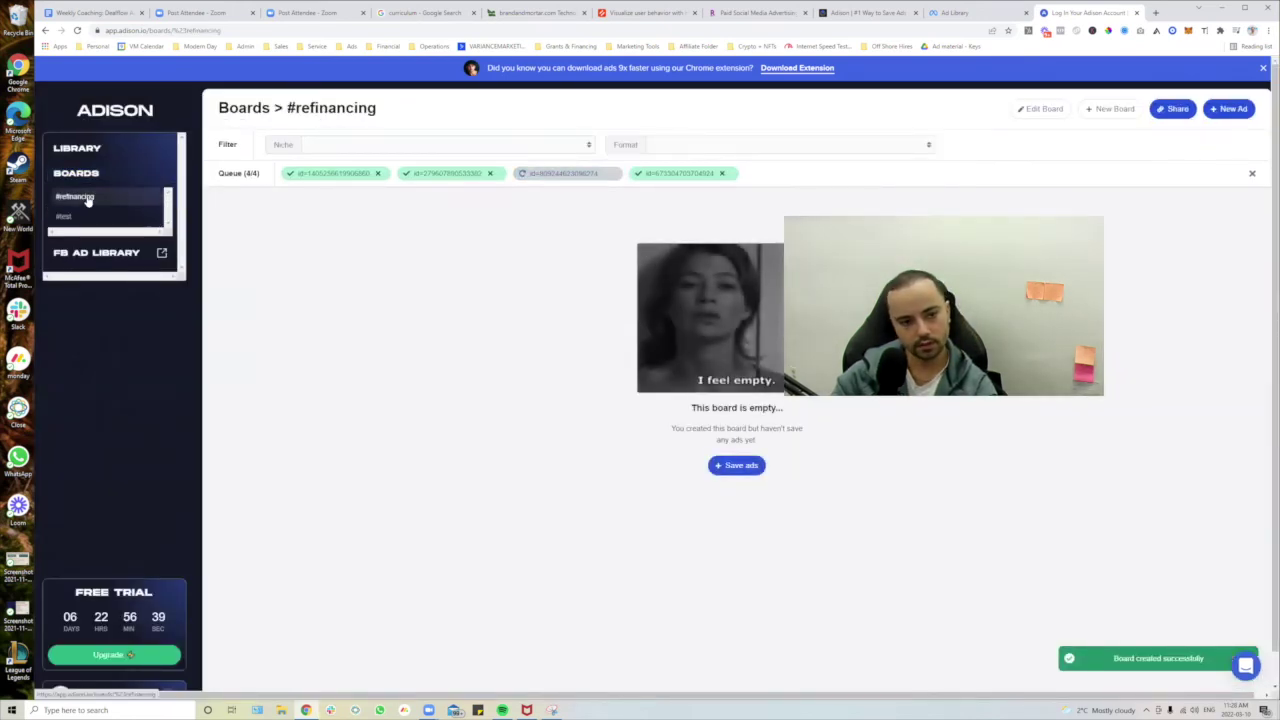
left_click(106, 173)
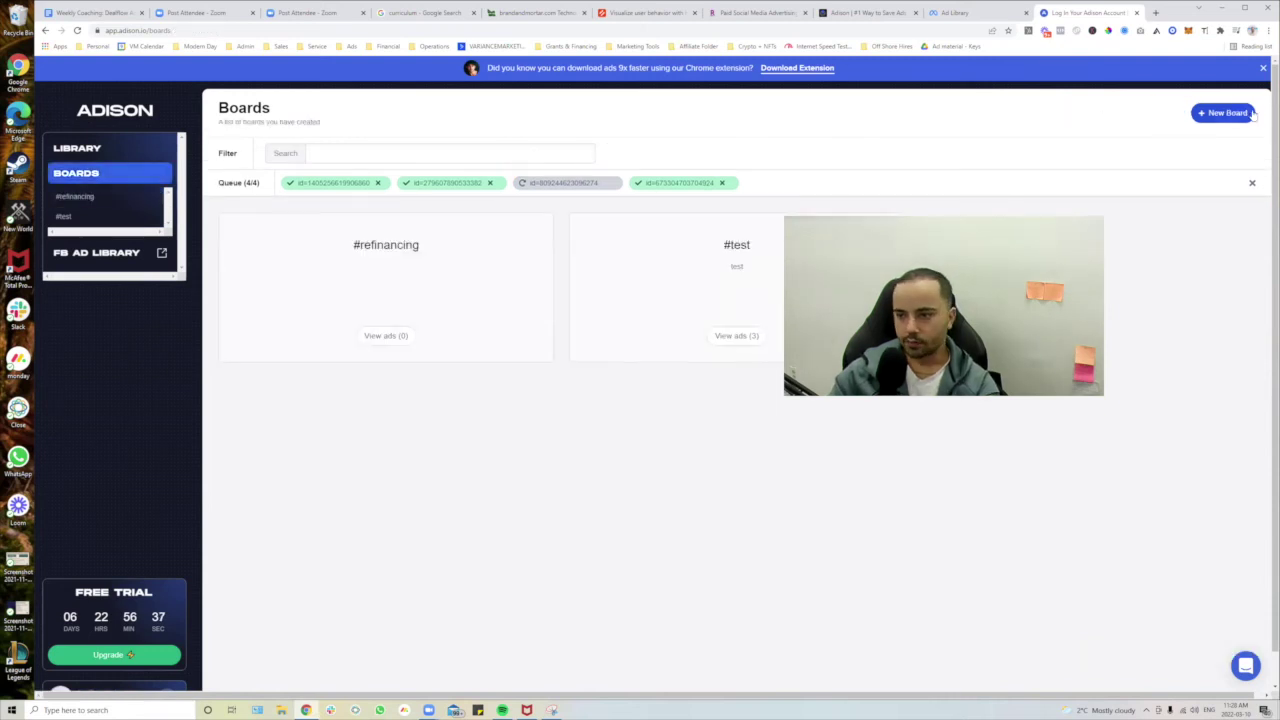
left_click(1250, 114)
type("New_Mortgages")
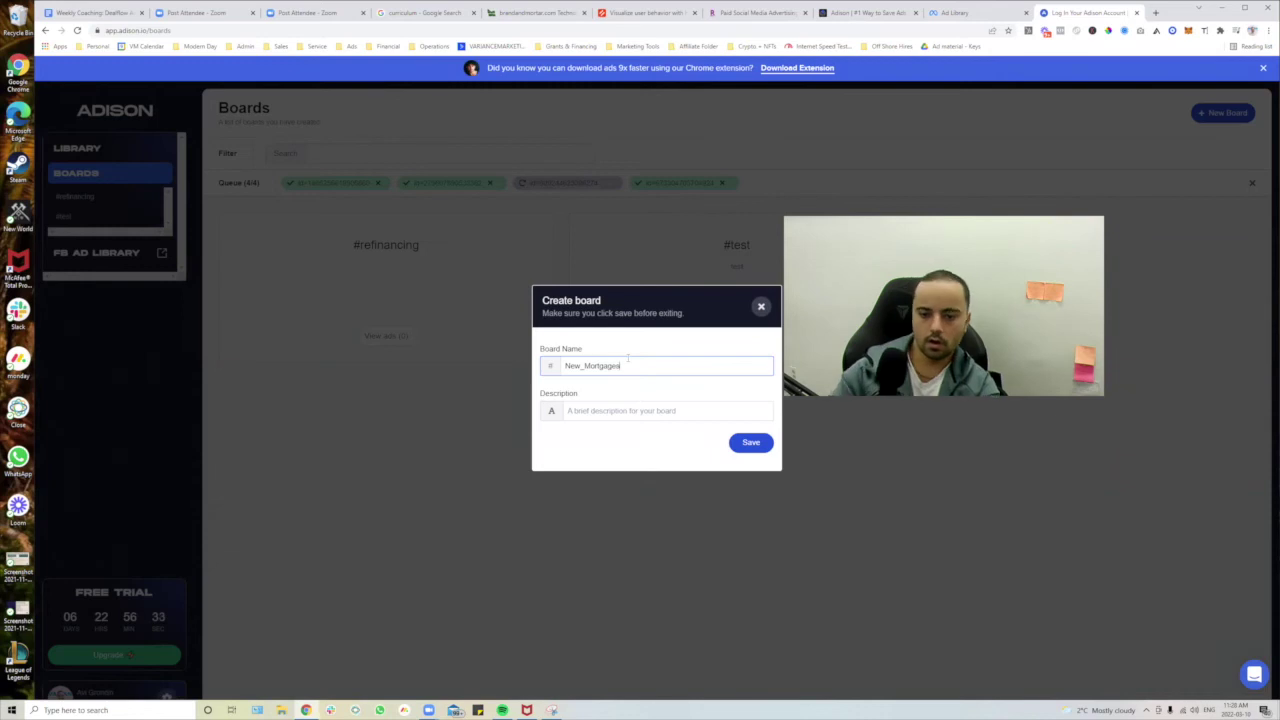
double_click(610, 368)
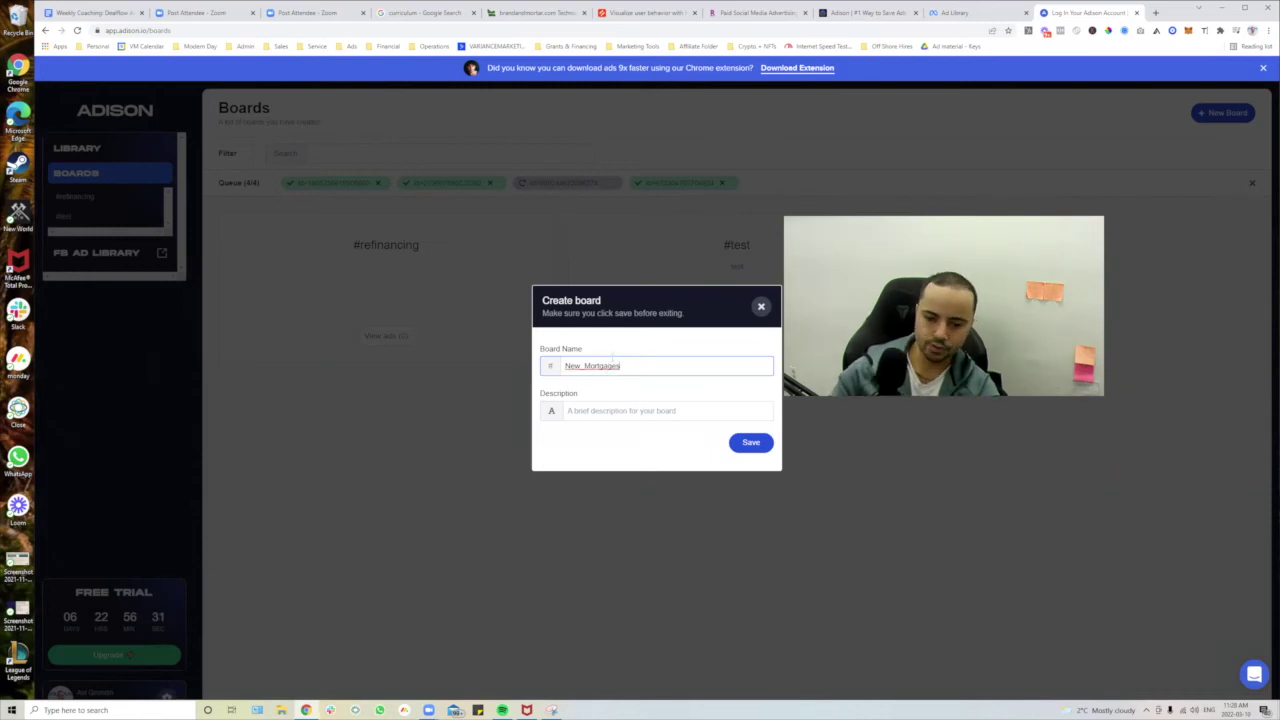
left_click(745, 442)
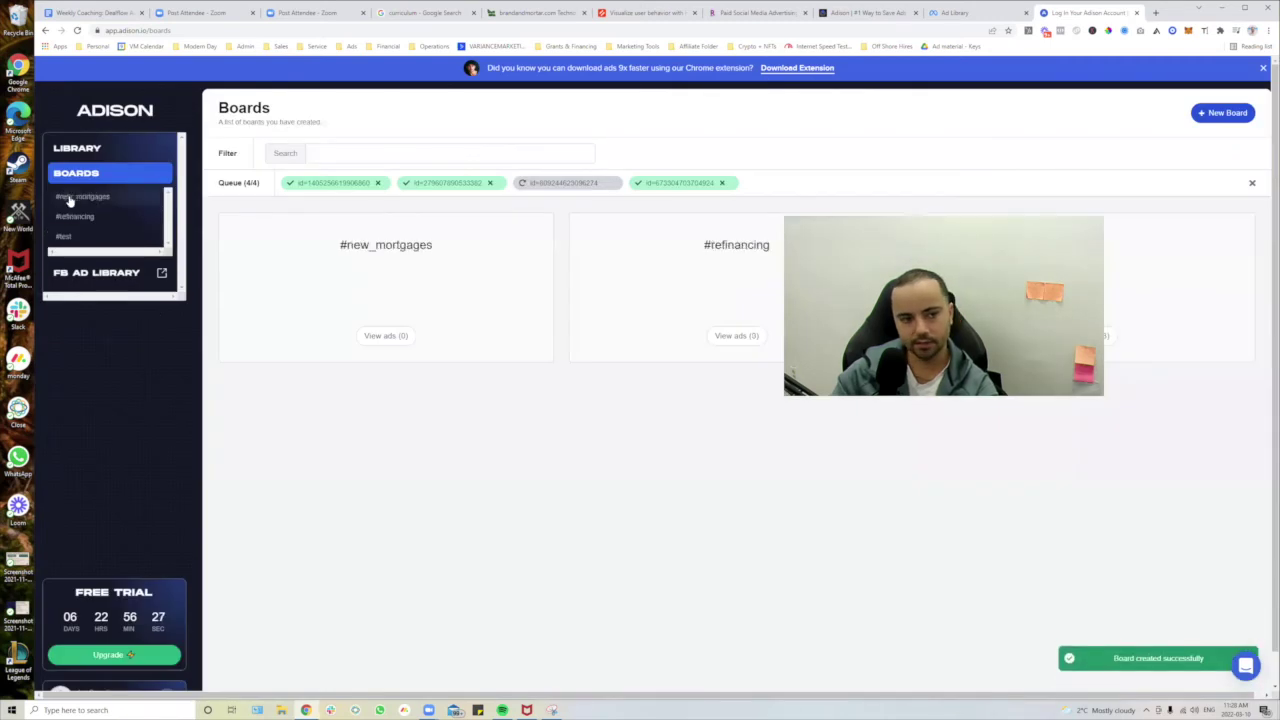
View the #new_mortgages and #refinancing boards, and create another board named SEO_ads.
left_click(106, 197)
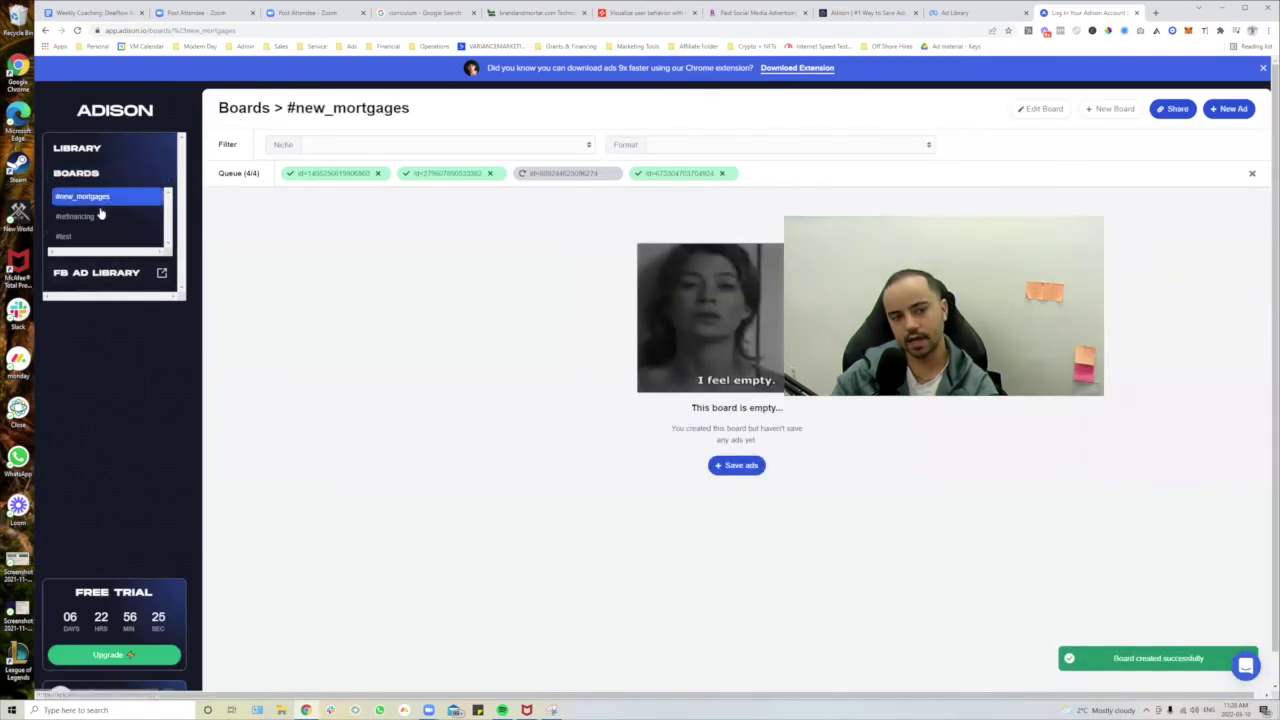
left_click(100, 215)
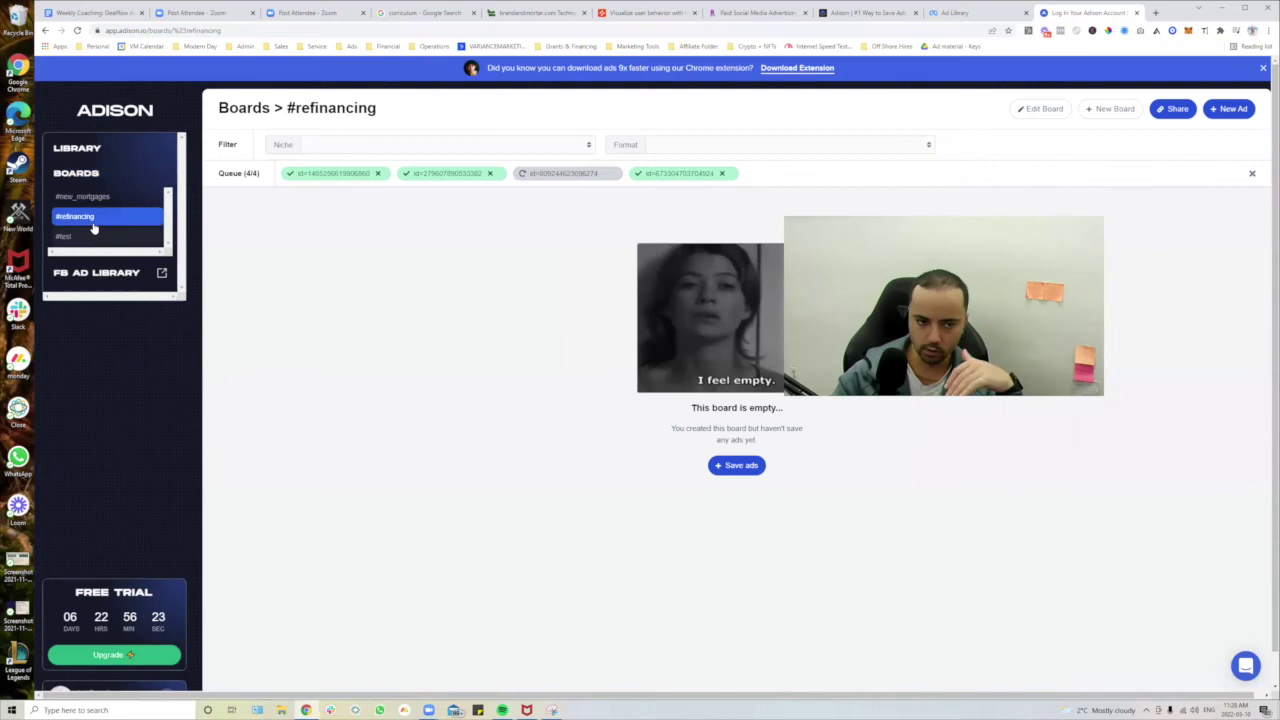
left_click(104, 171)
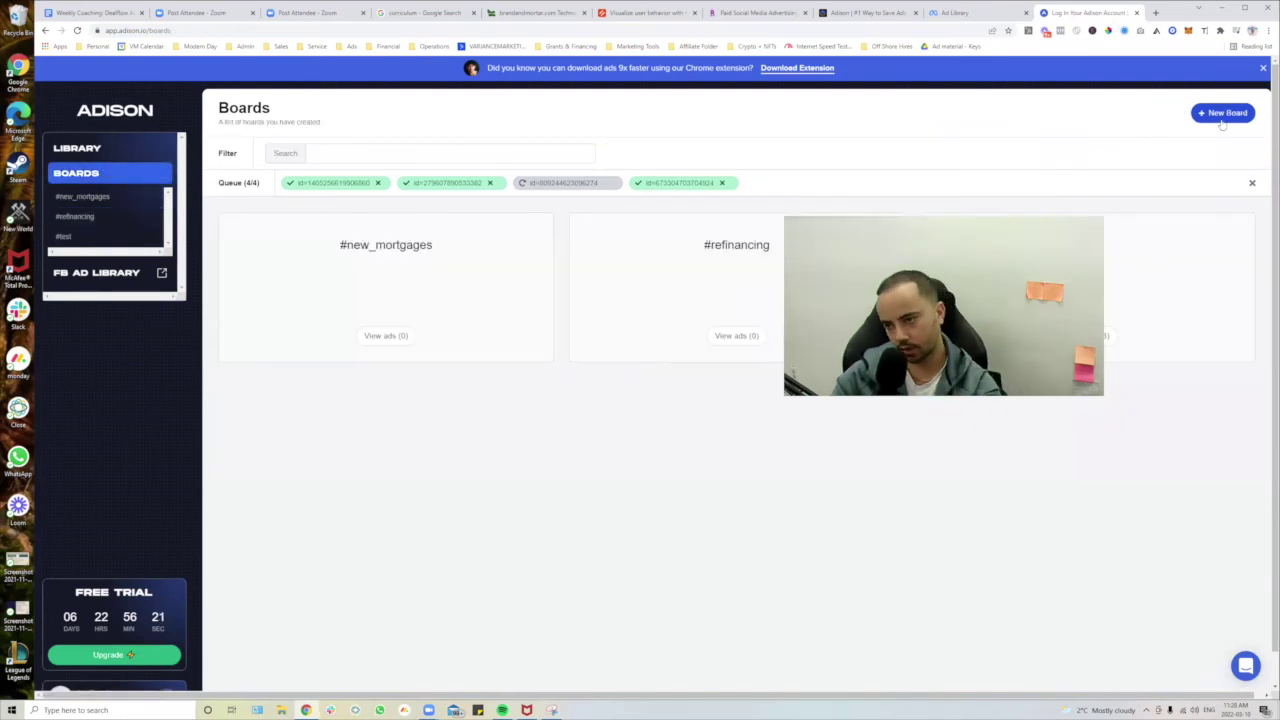
left_click(1222, 113)
left_click(604, 365)
type("SEO_ads")
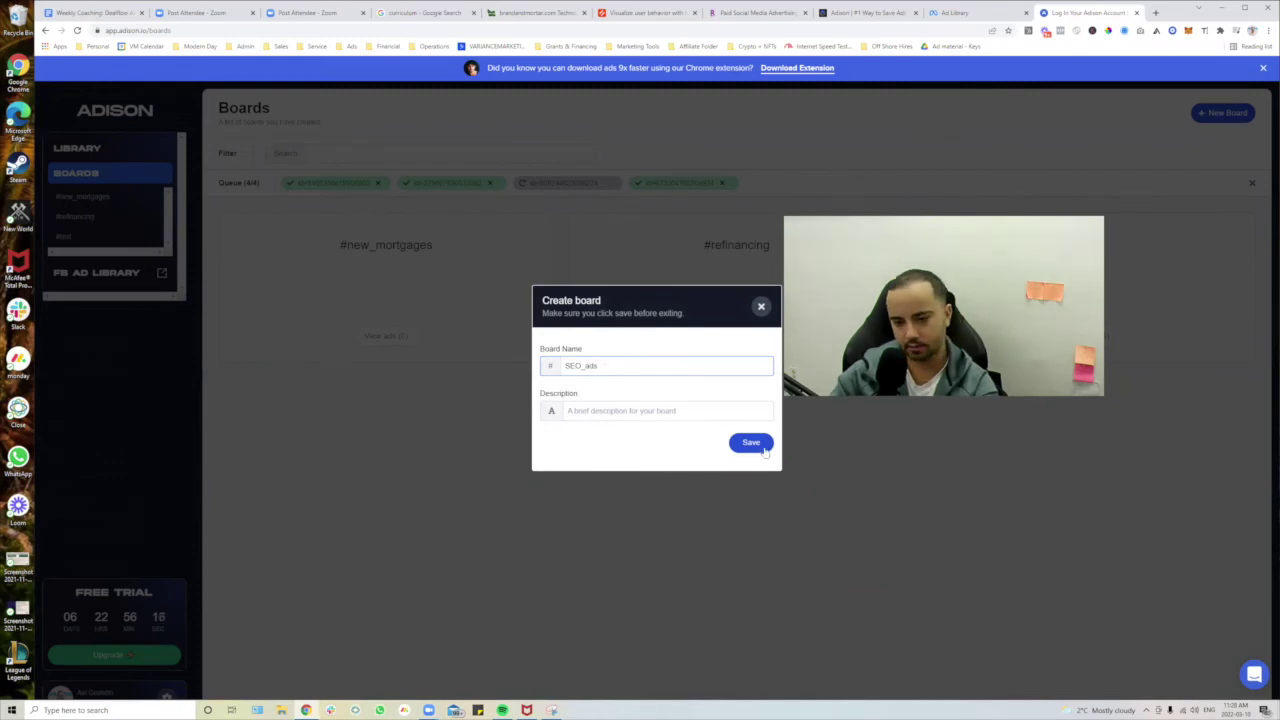
left_click(764, 450)
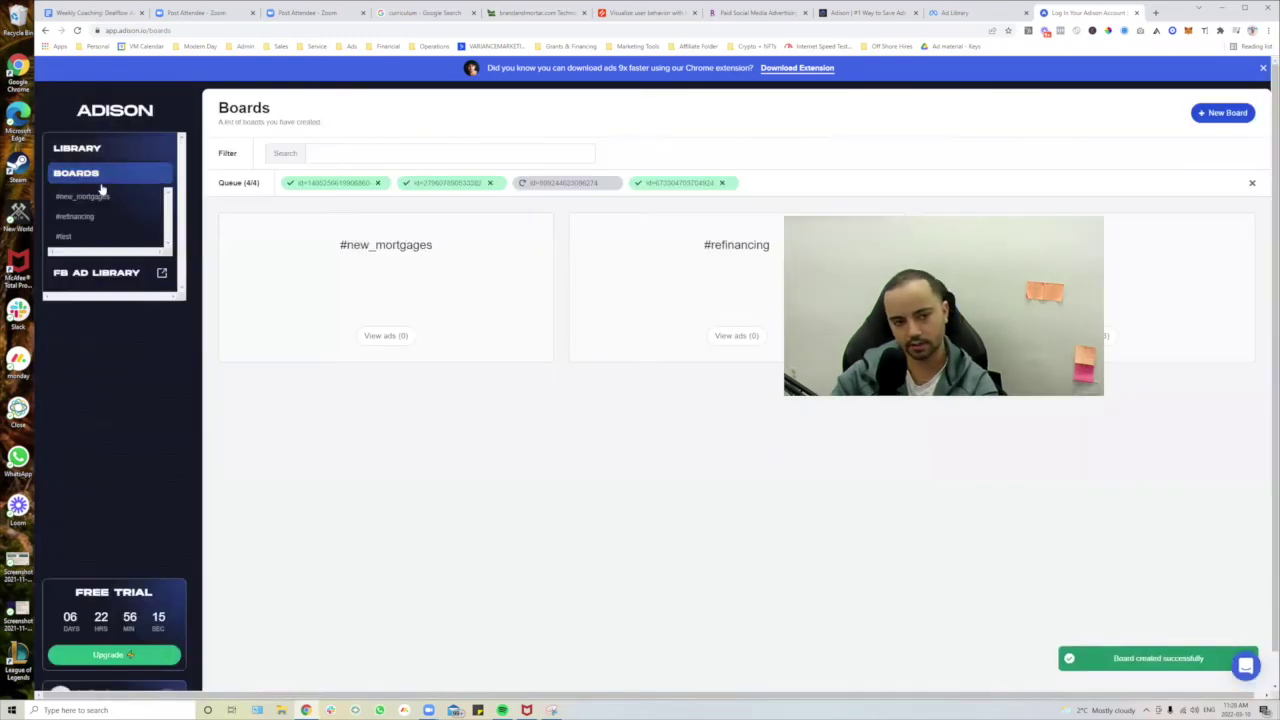
Create another board named Facebook_Advertising.
left_click(1224, 113)
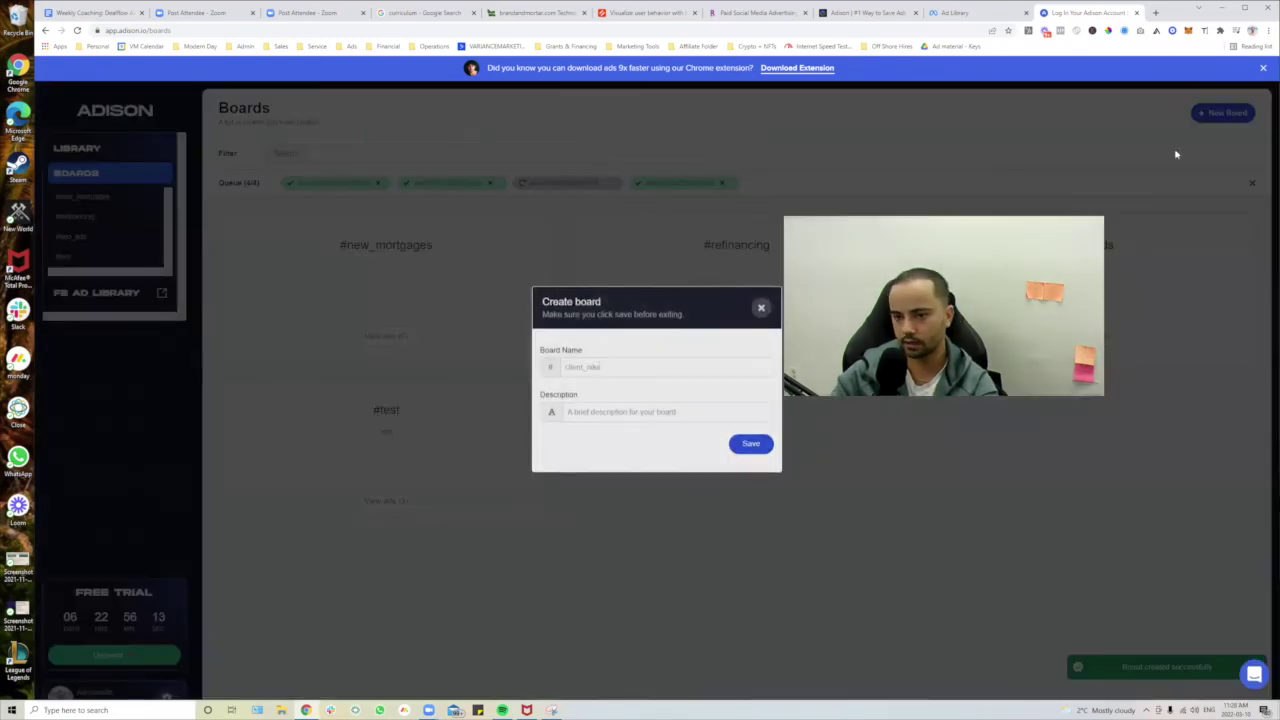
left_click(599, 365)
type("Facebo")
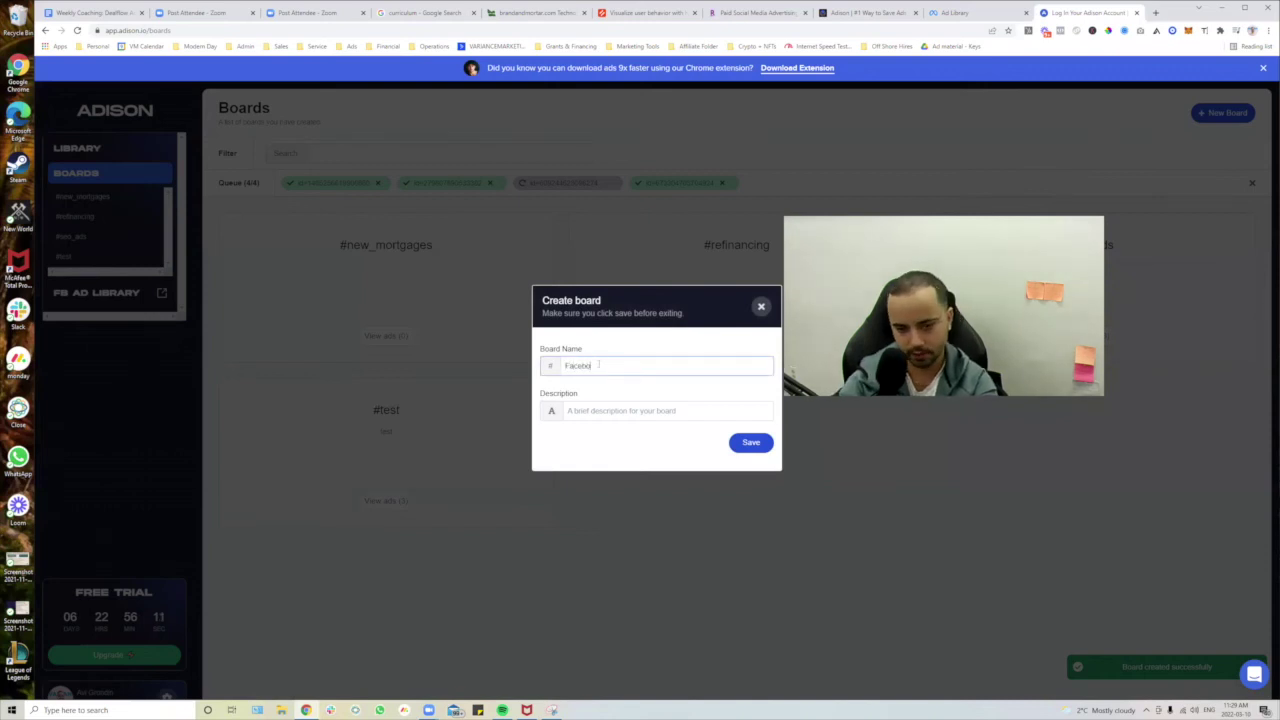
type("ok Ad")
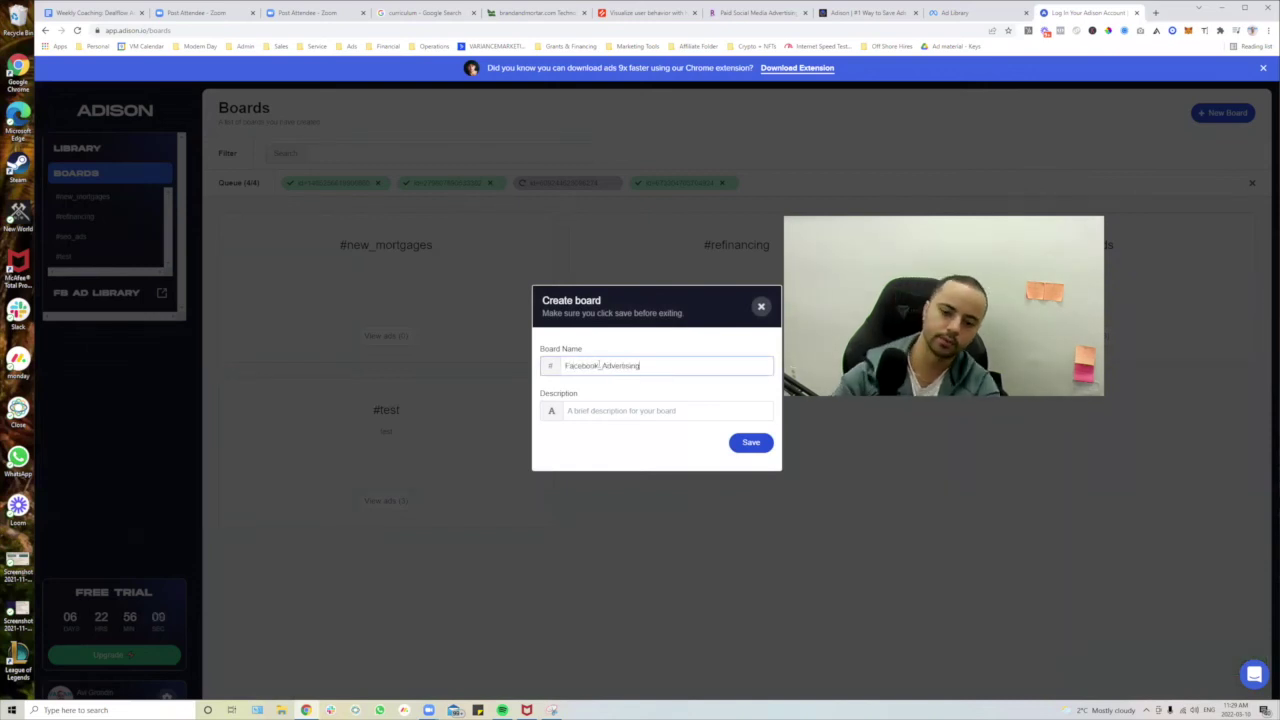
left_click(750, 442)
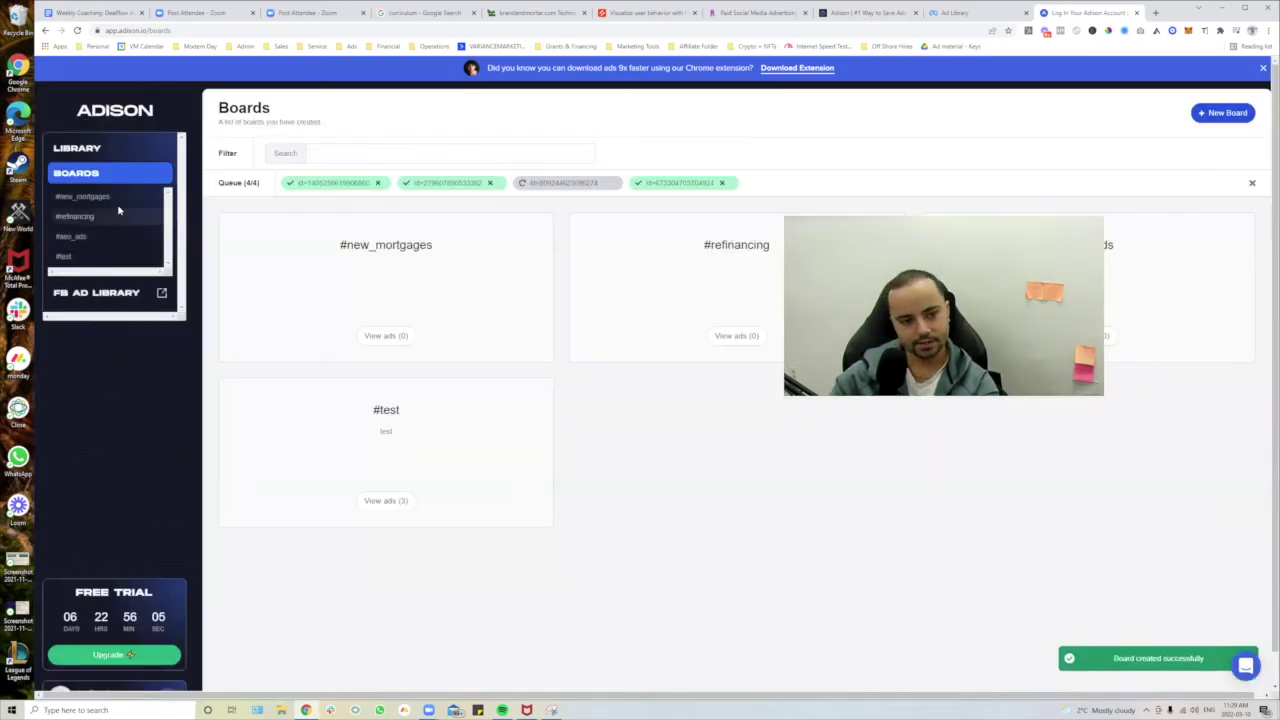
Look through the #new_mortgages, #refinancing, #seo_ads and #test boards and check the board assignment of the "Stop buying HT courses" ad.
scroll(110, 215, "down", 1)
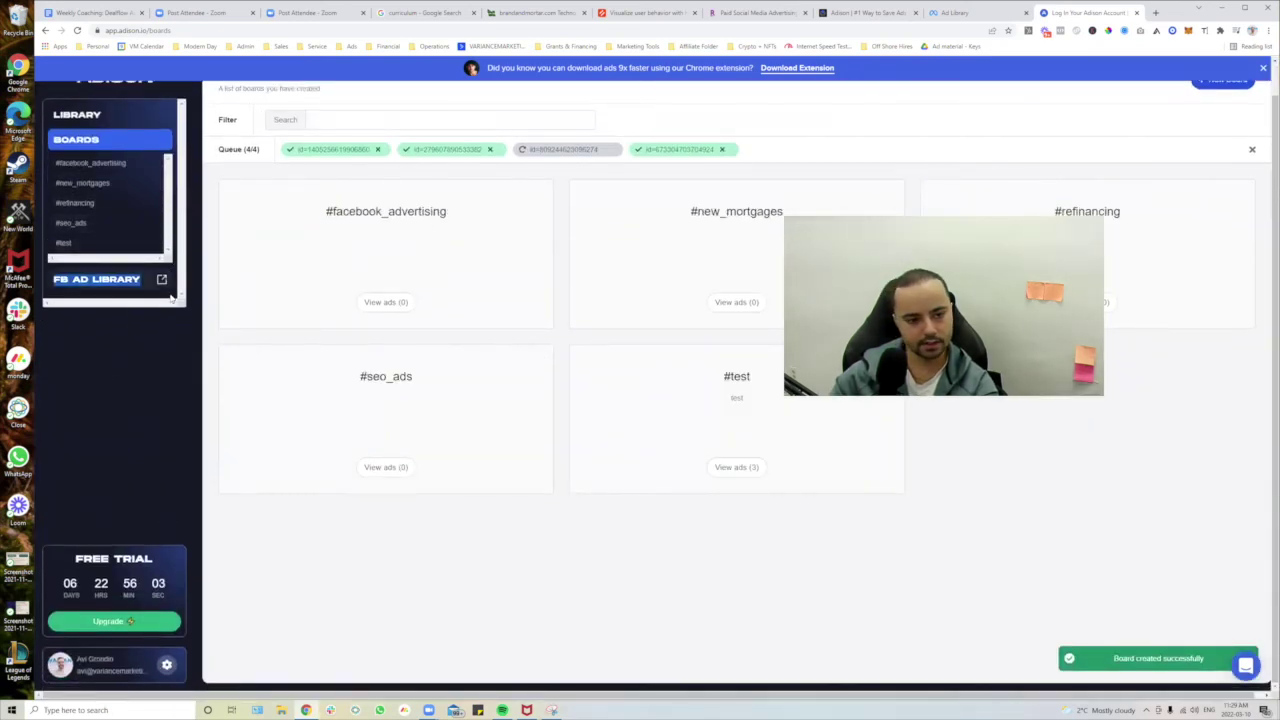
left_click(100, 182)
left_click(97, 203)
left_click(97, 222)
left_click(95, 243)
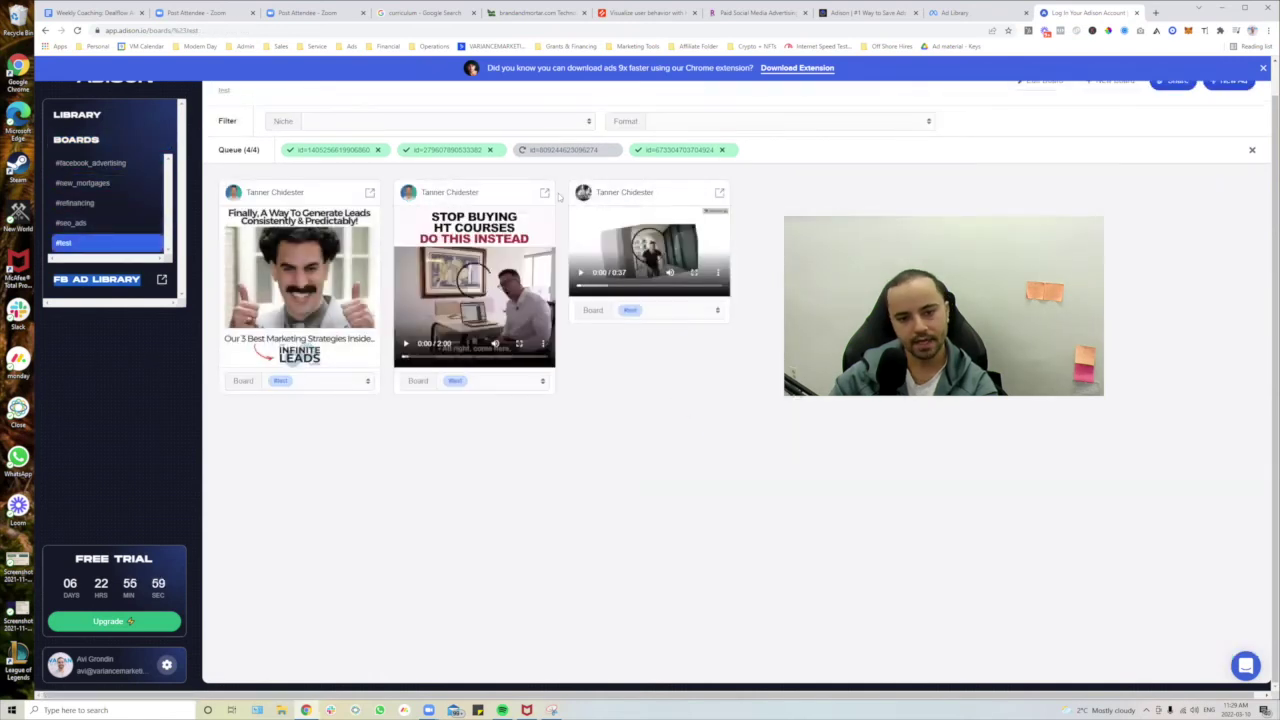
scroll(529, 436, "up", 1)
left_click(475, 416)
left_click(685, 483)
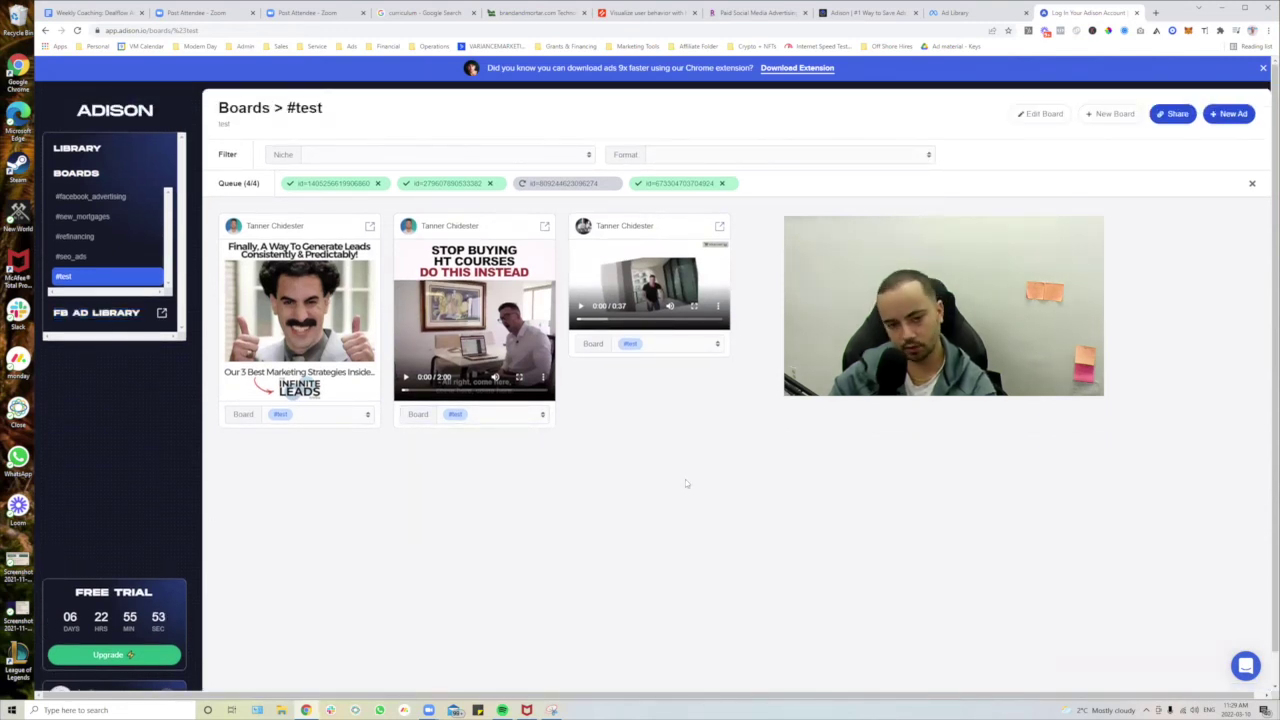
Switch from the #test board back to the advertiser's results in the Ad Library.
scroll(171, 451, "down", 1)
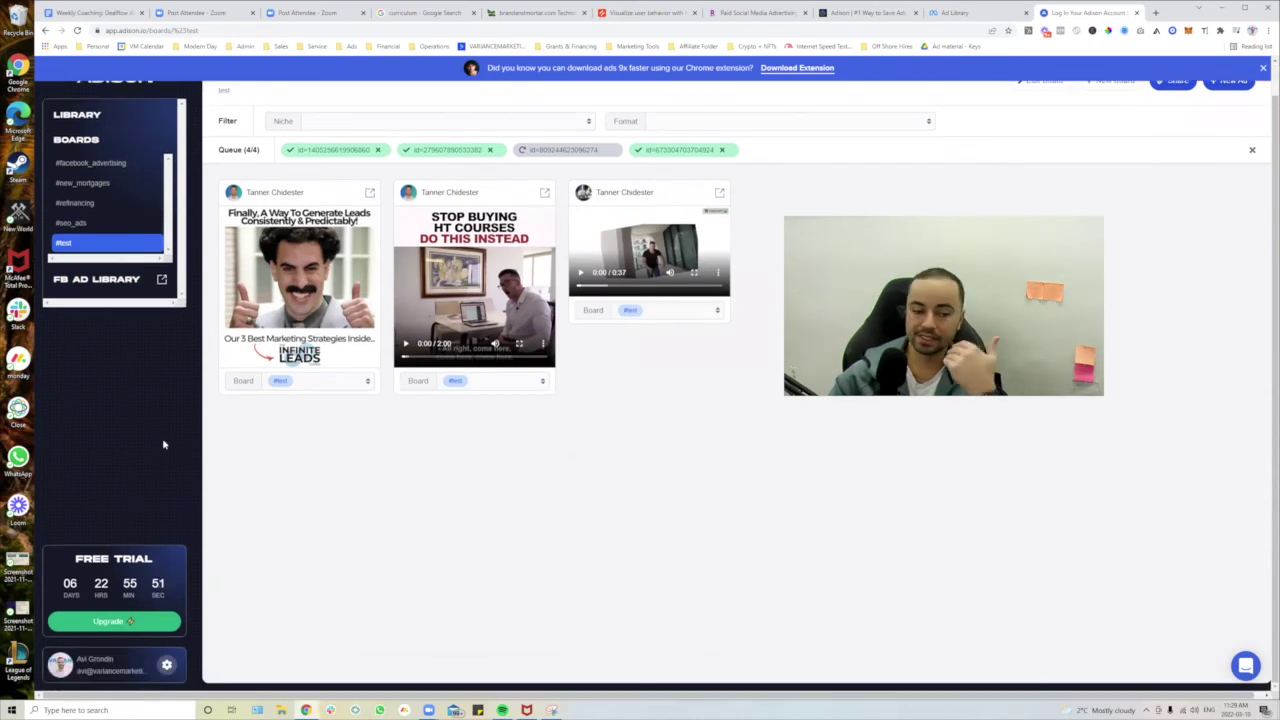
scroll(140, 430, "up", 1)
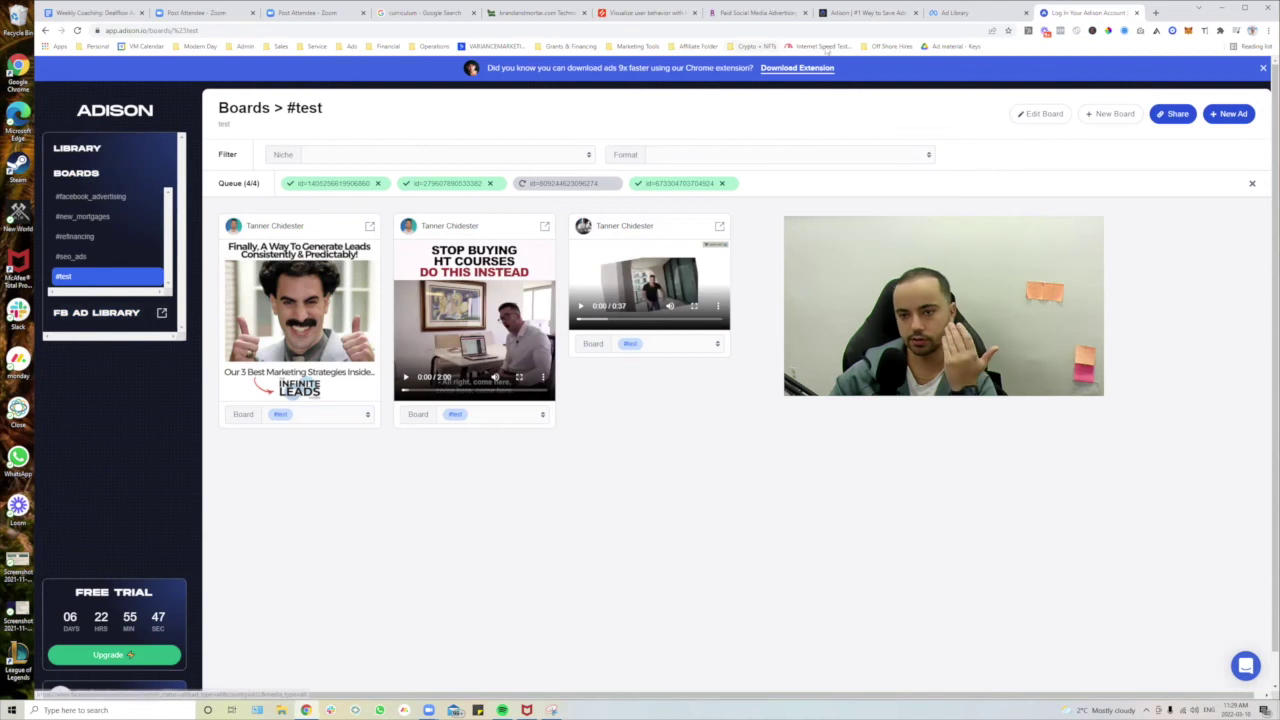
left_click(960, 12)
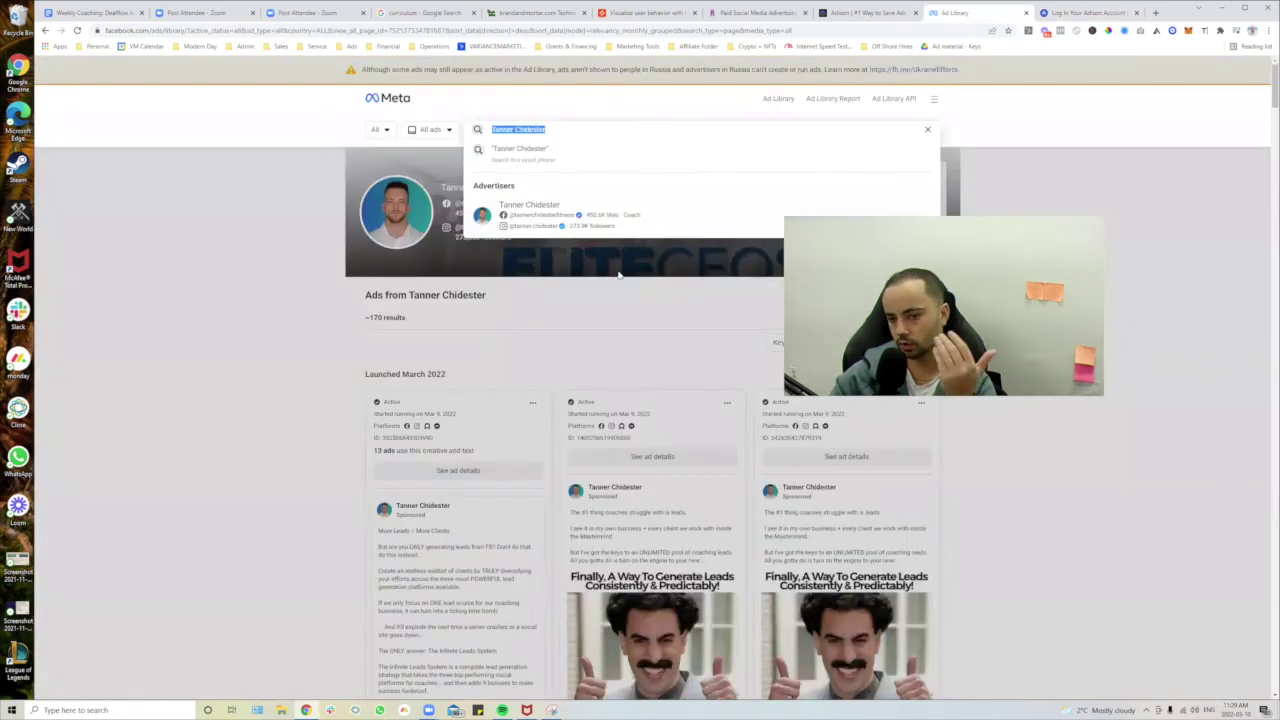
Dismiss the search suggestions, check the #test board in Adison, and return to the advertiser's ads in the Ad Library.
left_click(326, 385)
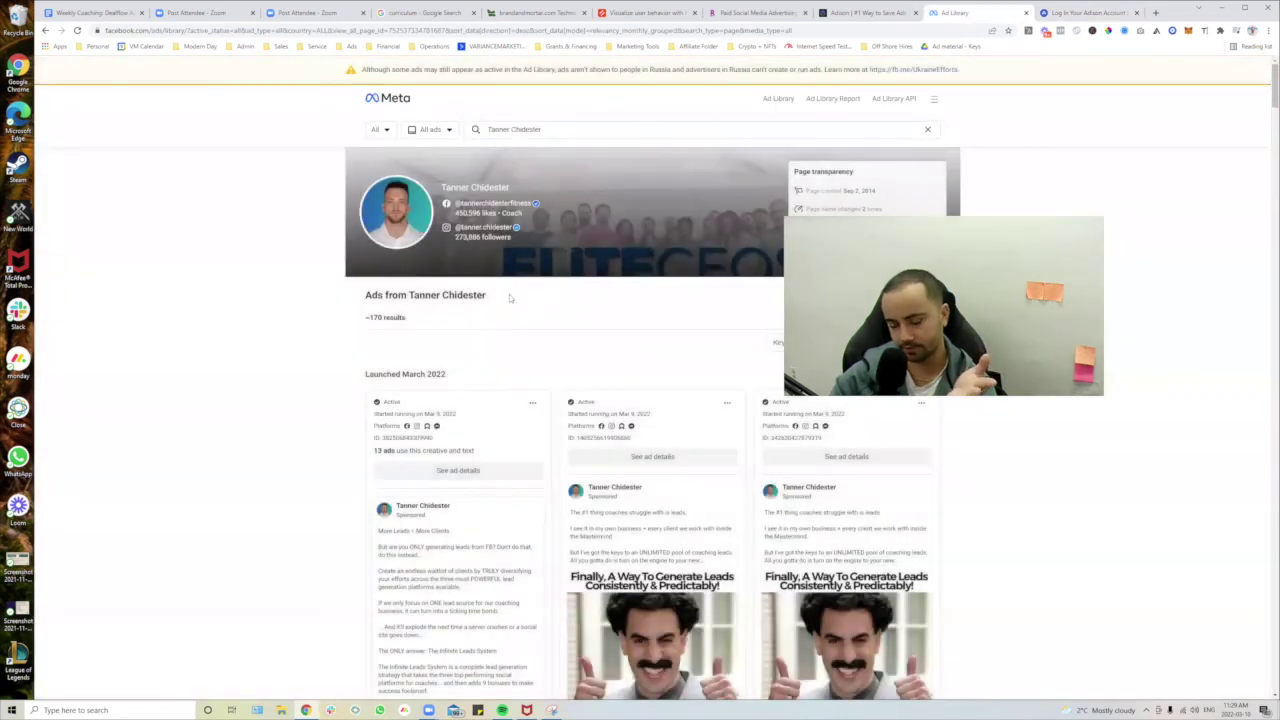
left_click(1105, 12)
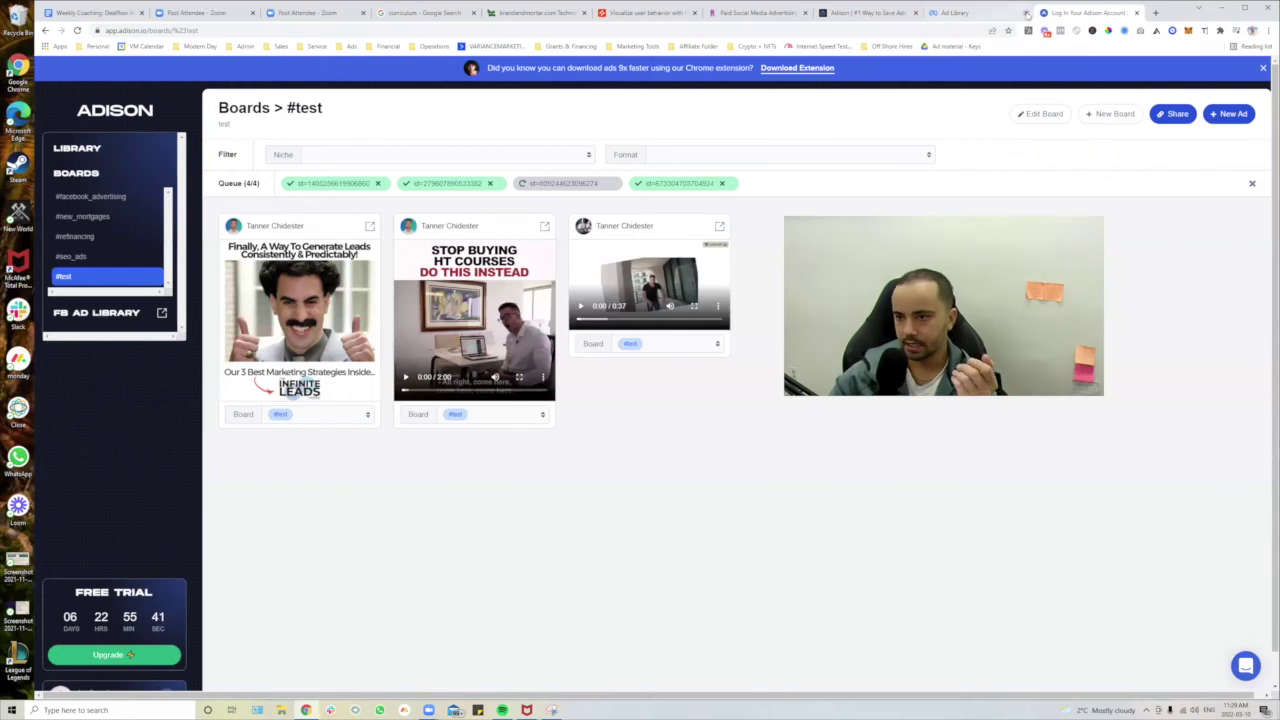
left_click(980, 13)
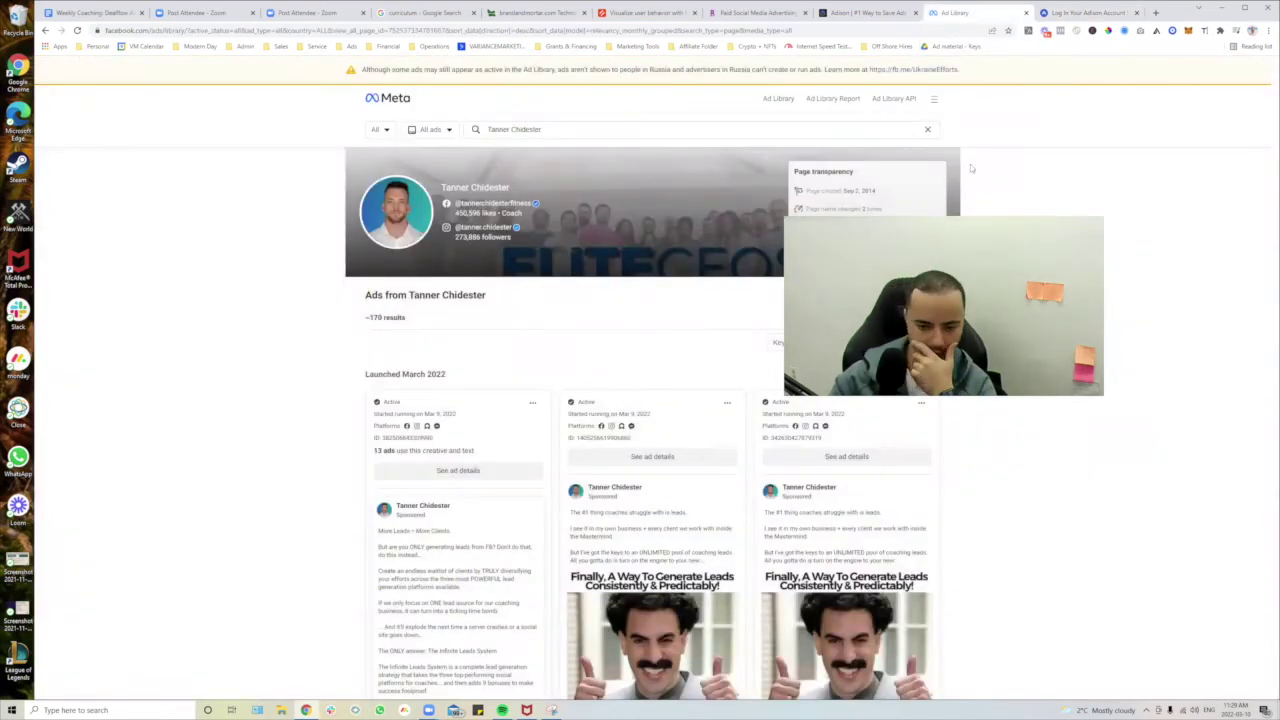
scroll(228, 488, "down", 2)
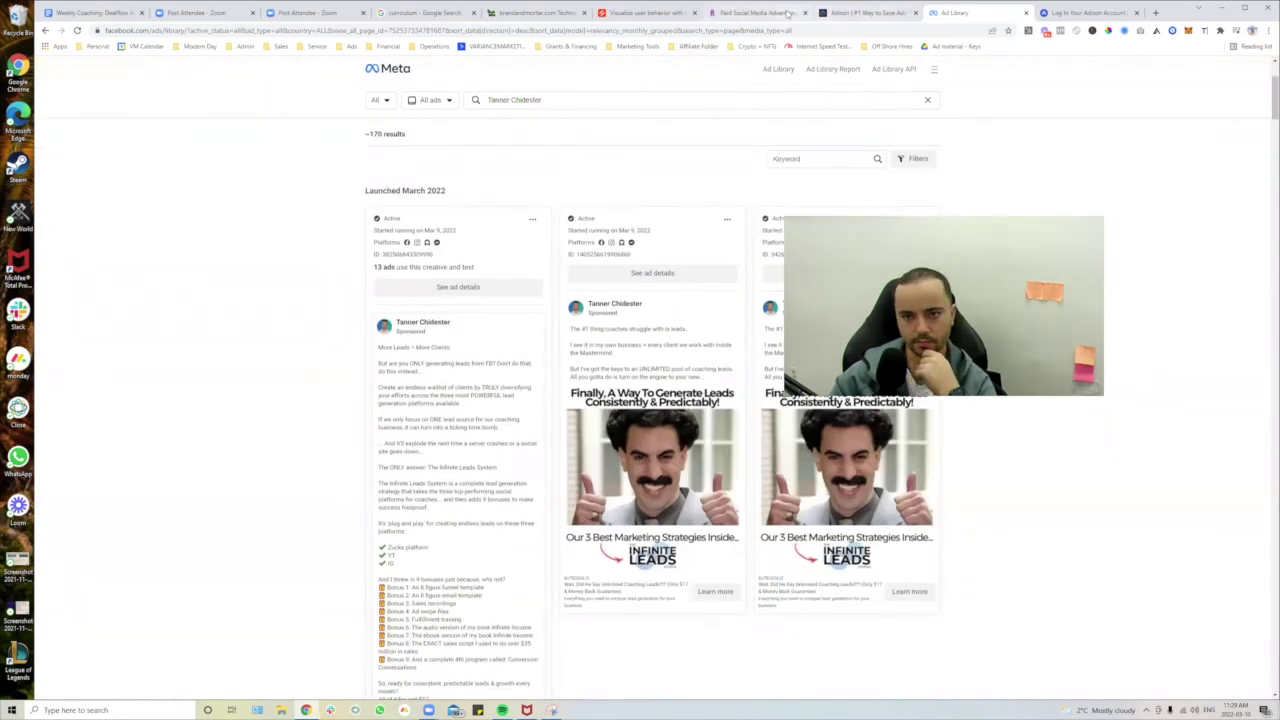
View the brandandmortar.com profile in BuiltWith and return to the Ad Library to read the advertiser's ads launched in March 2022.
left_click(510, 12)
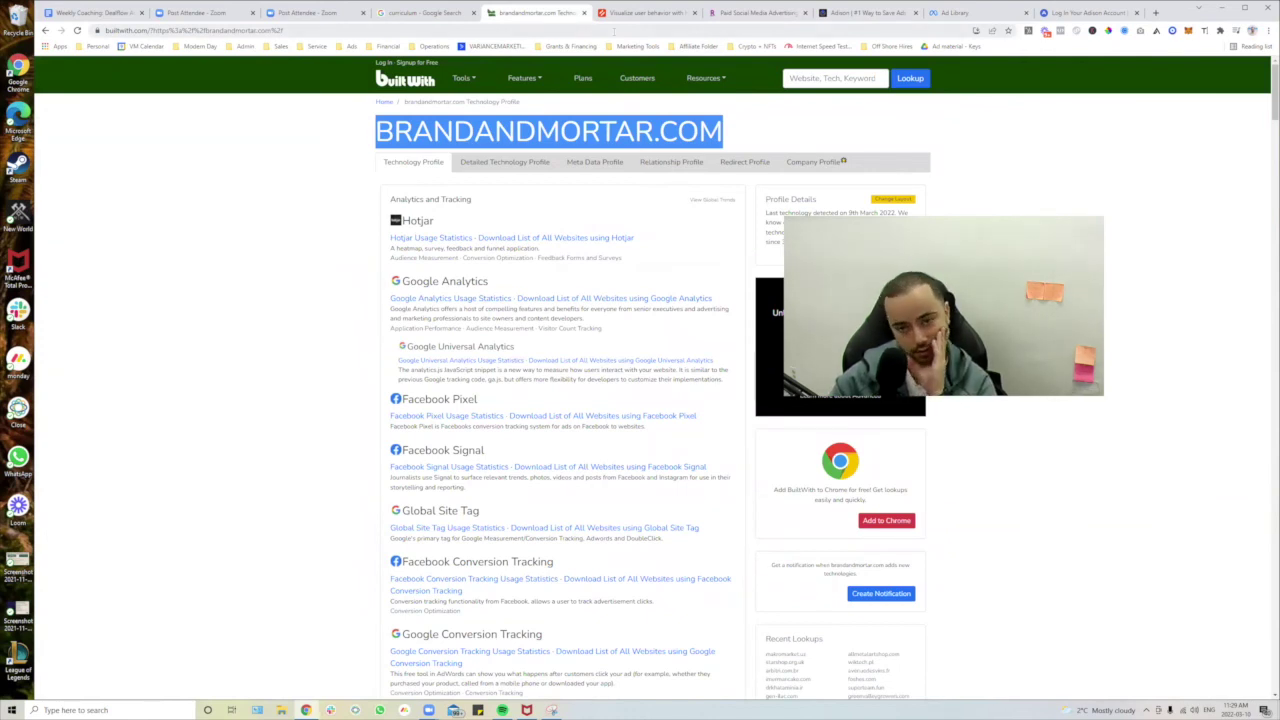
left_click(955, 12)
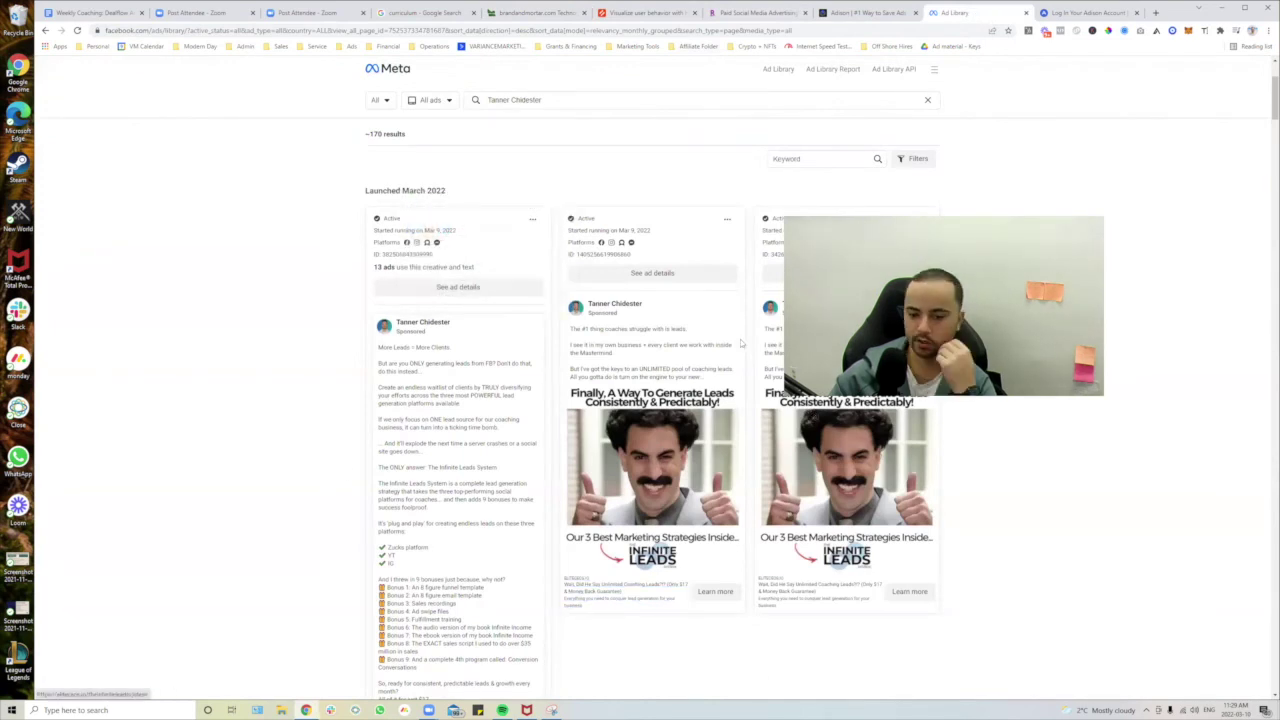
scroll(356, 464, "down", 2)
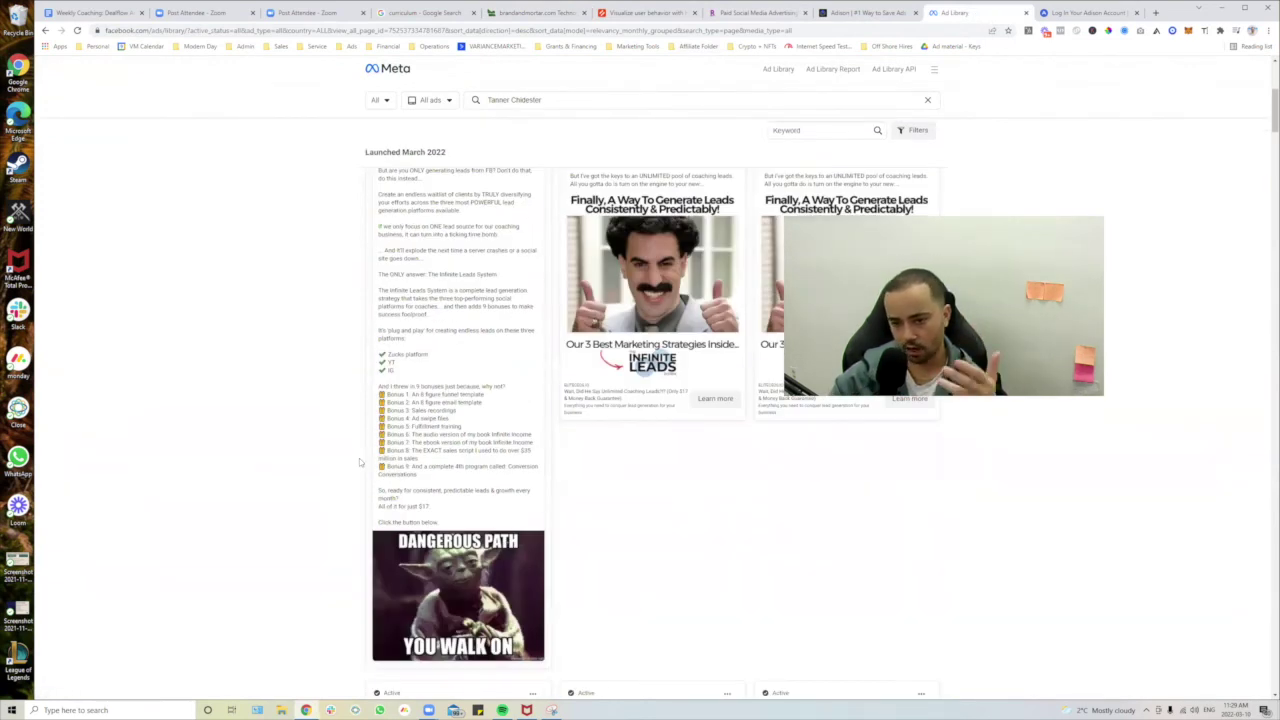
Examine the pricing plan and its included features on the Adison website, and return to the start of the page.
left_click(865, 12)
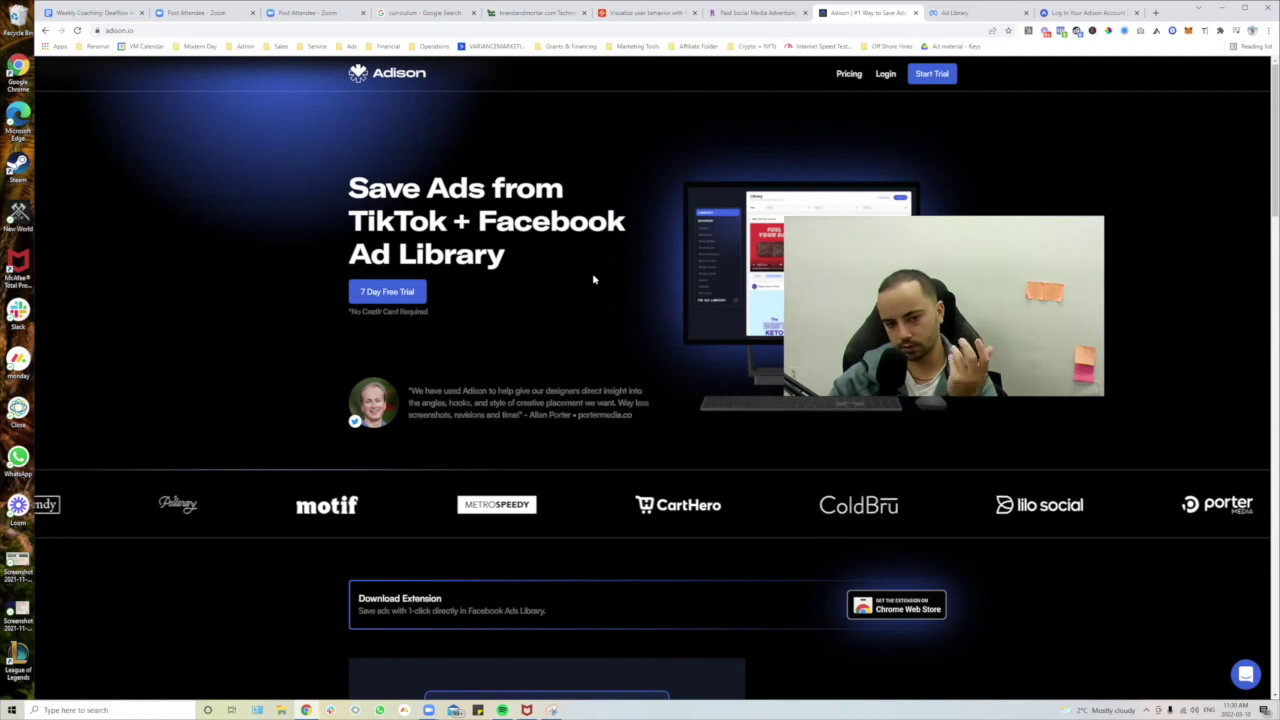
left_click(849, 74)
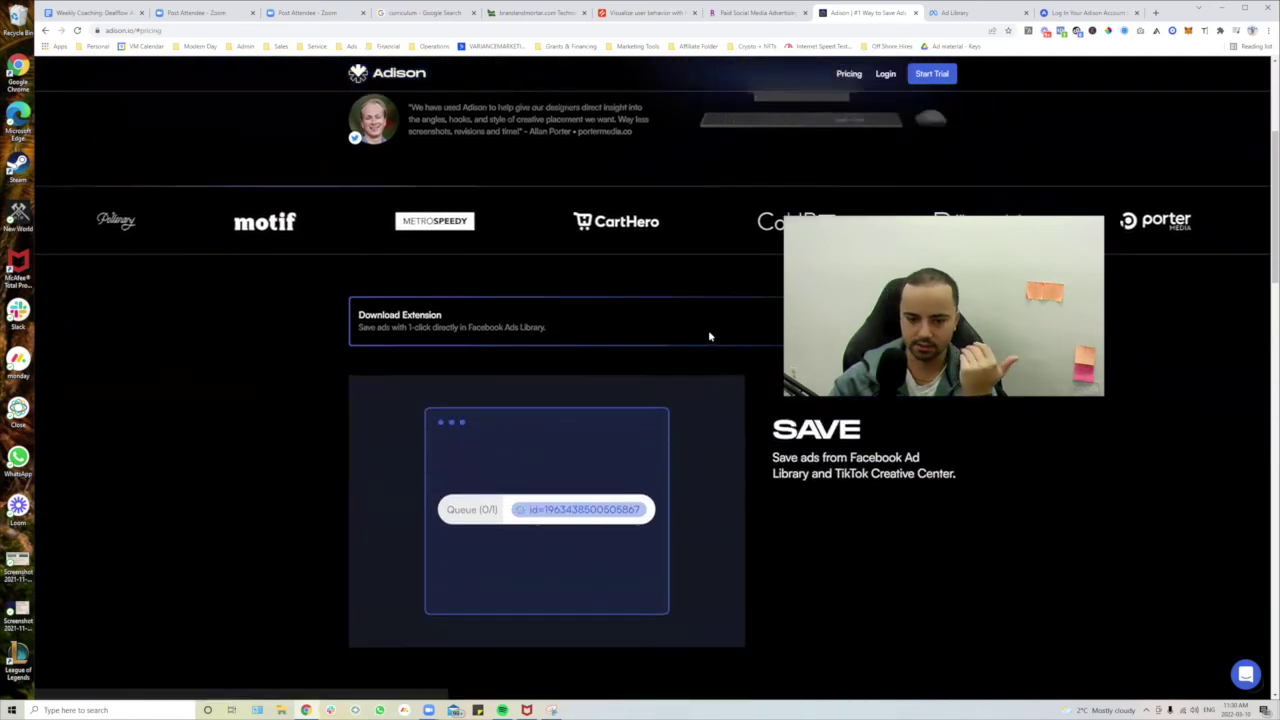
scroll(709, 336, "down", 3)
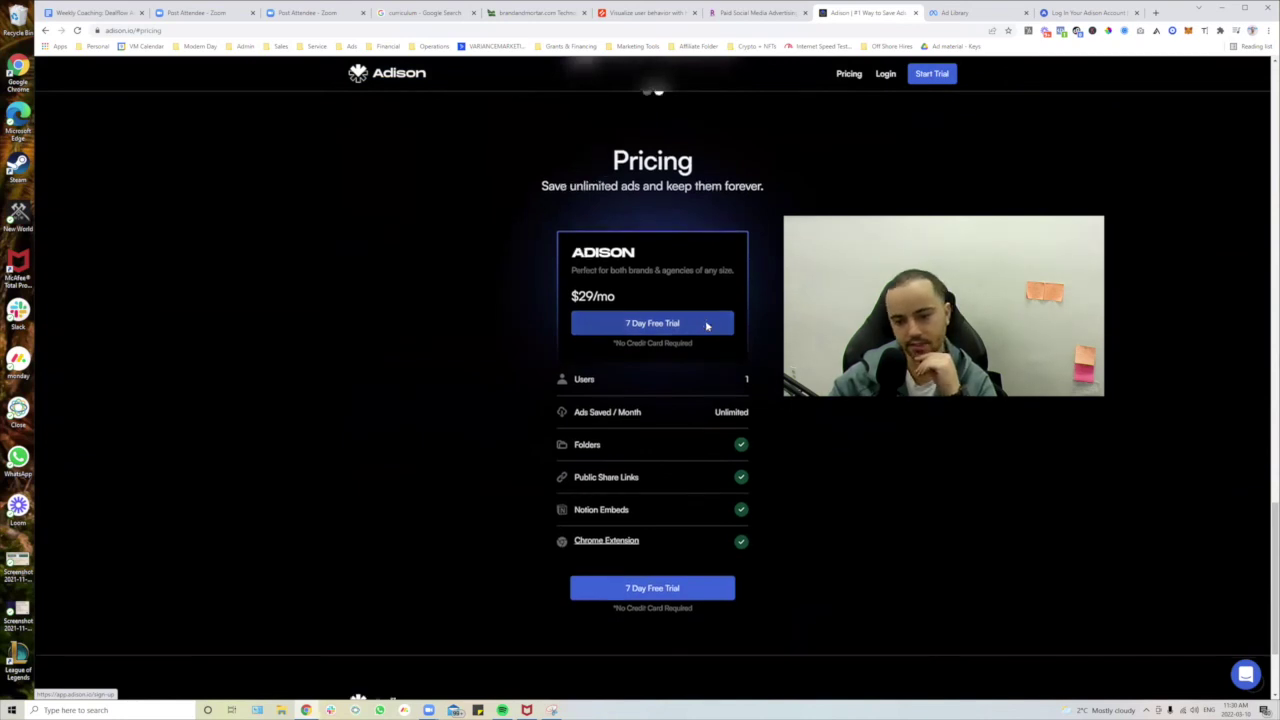
scroll(706, 327, "down", 2)
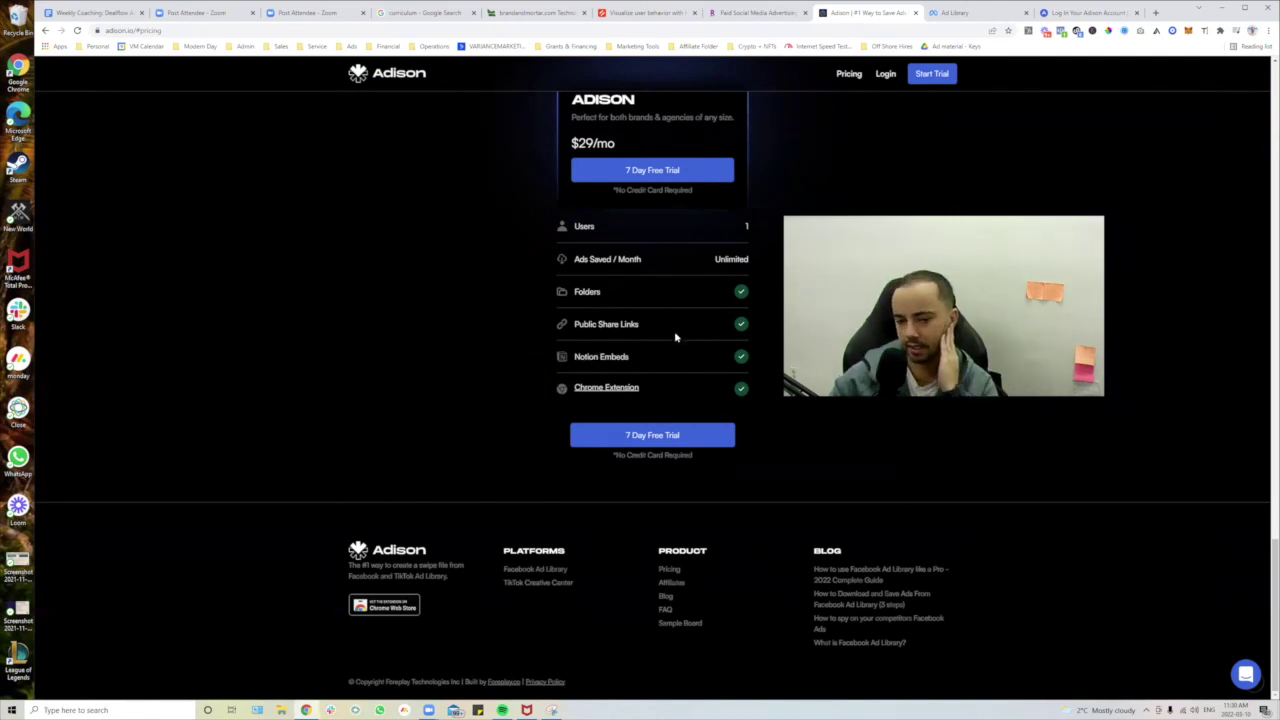
scroll(674, 336, "up", 10)
scroll(674, 340, "up", 4)
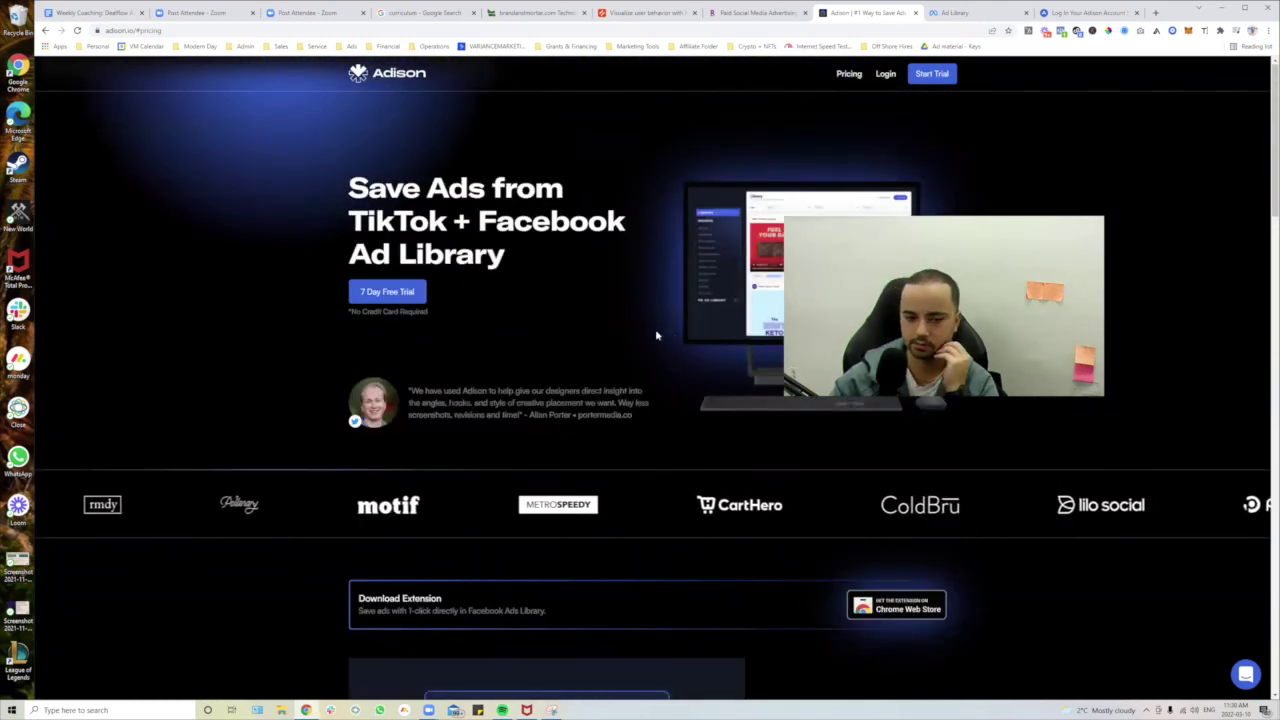
Review the brandandmortar.com technology profile in BuiltWith and go back to browsing the advertiser's ads in the Ad Library.
left_click(955, 12)
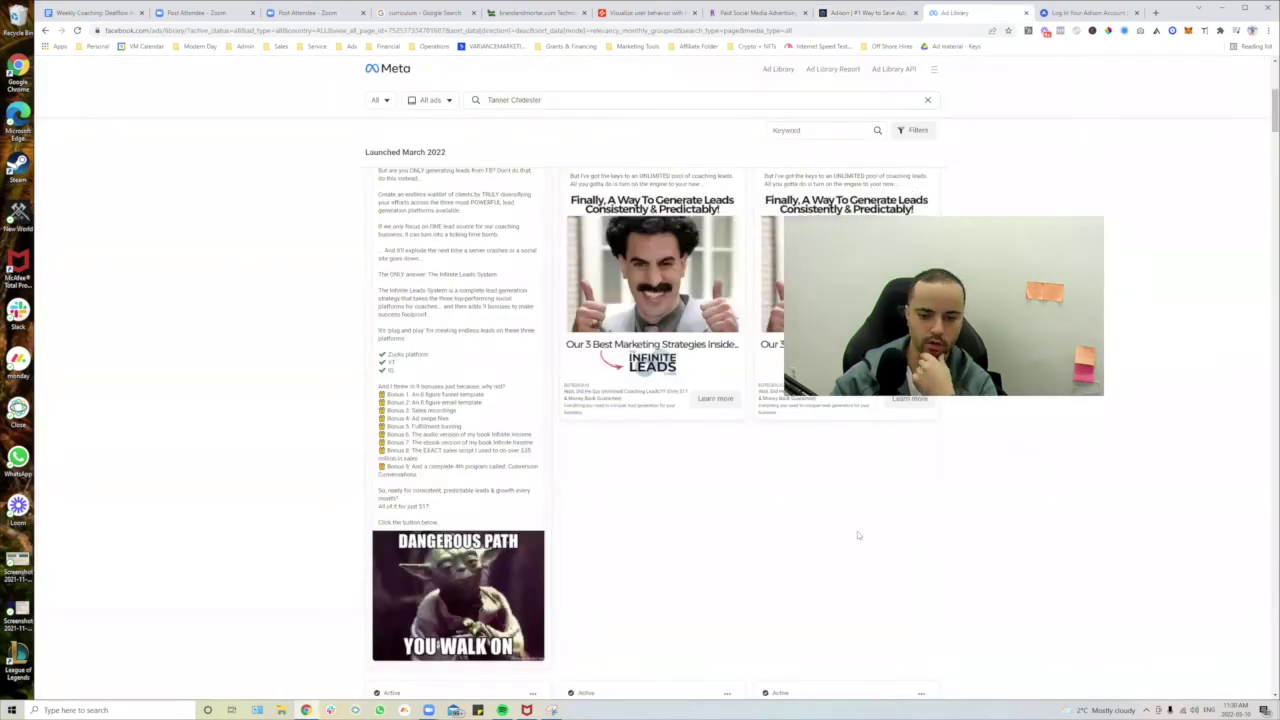
scroll(857, 531, "up", 3)
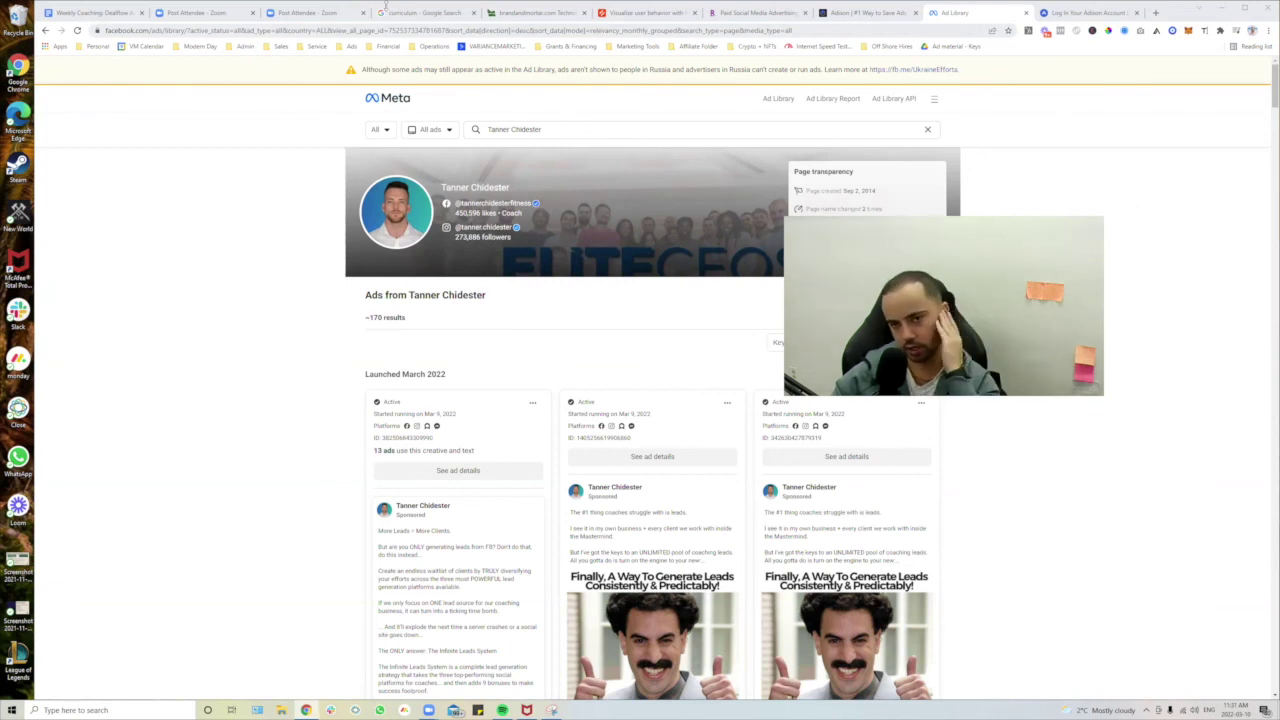
left_click(498, 12)
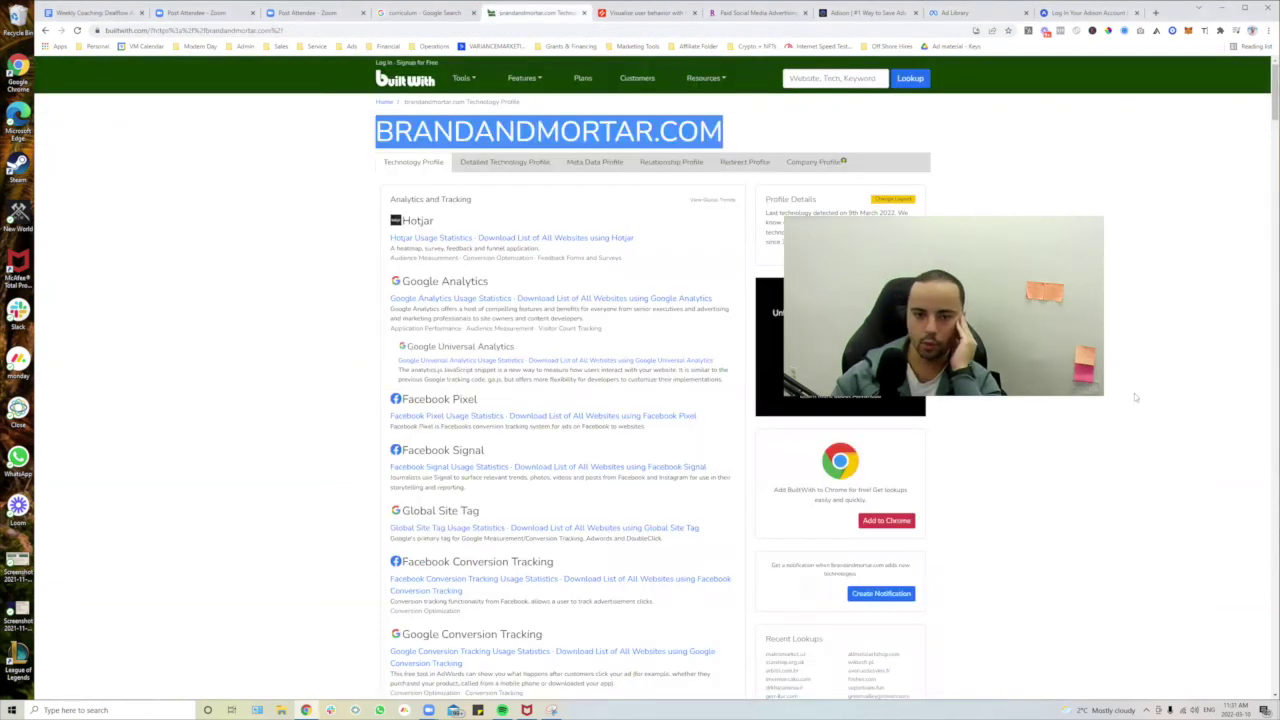
left_click(313, 256)
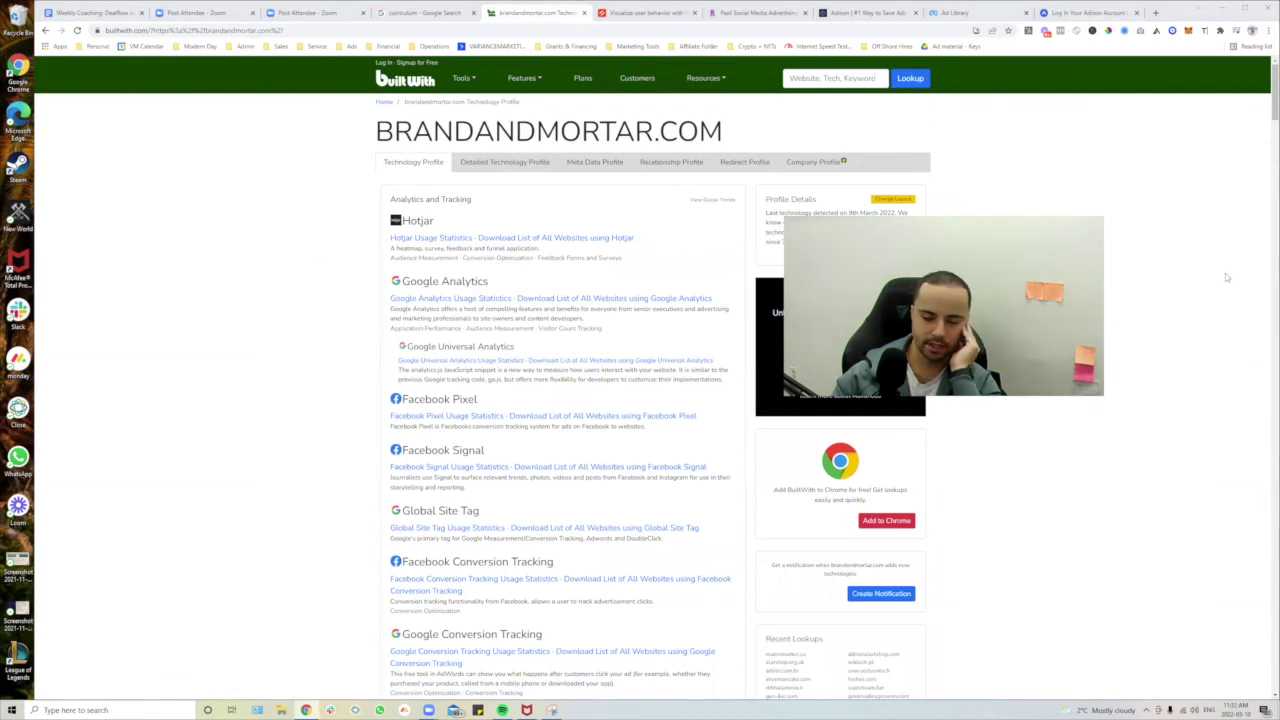
scroll(557, 272, "down", 15)
scroll(568, 493, "up", 15)
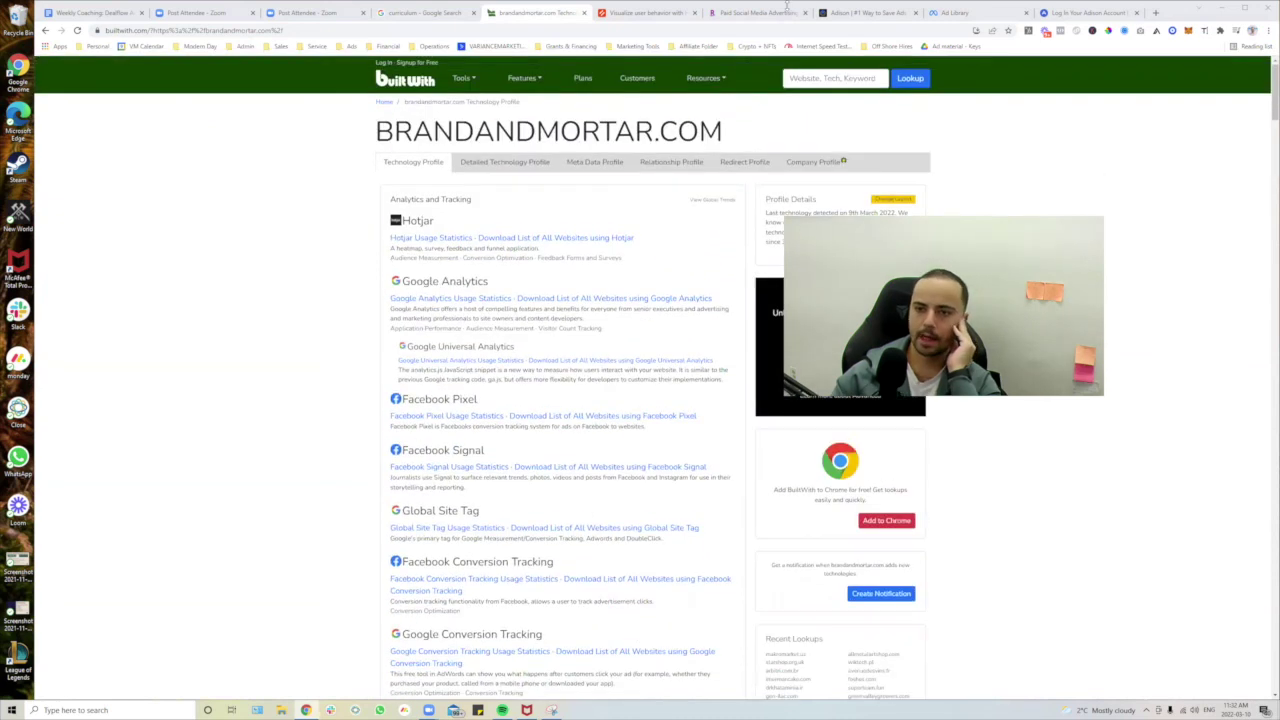
left_click(965, 13)
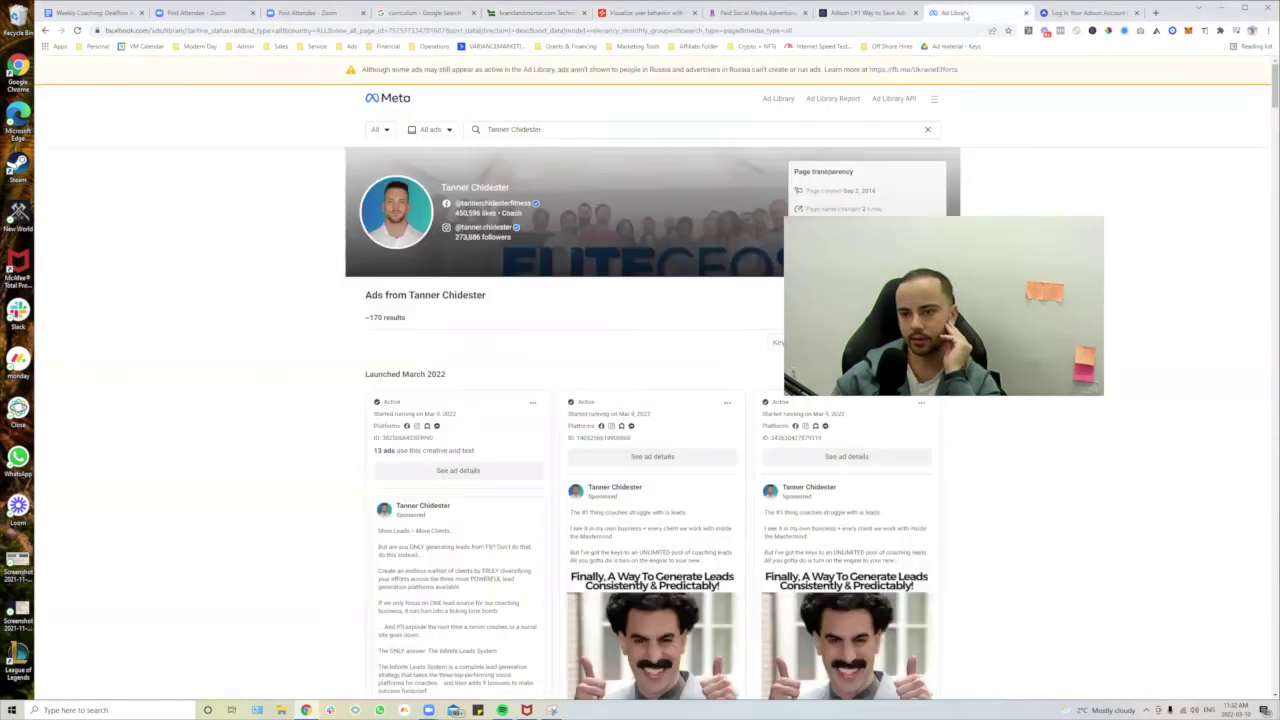
scroll(577, 374, "down", 6)
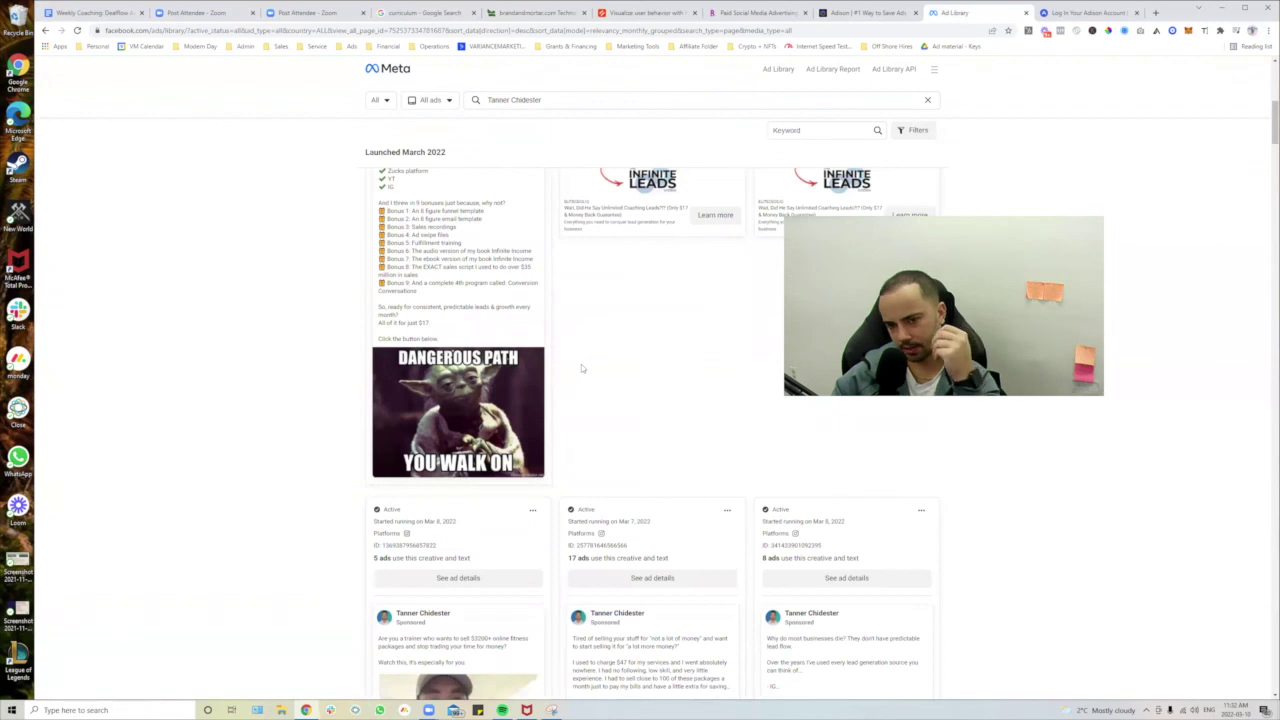